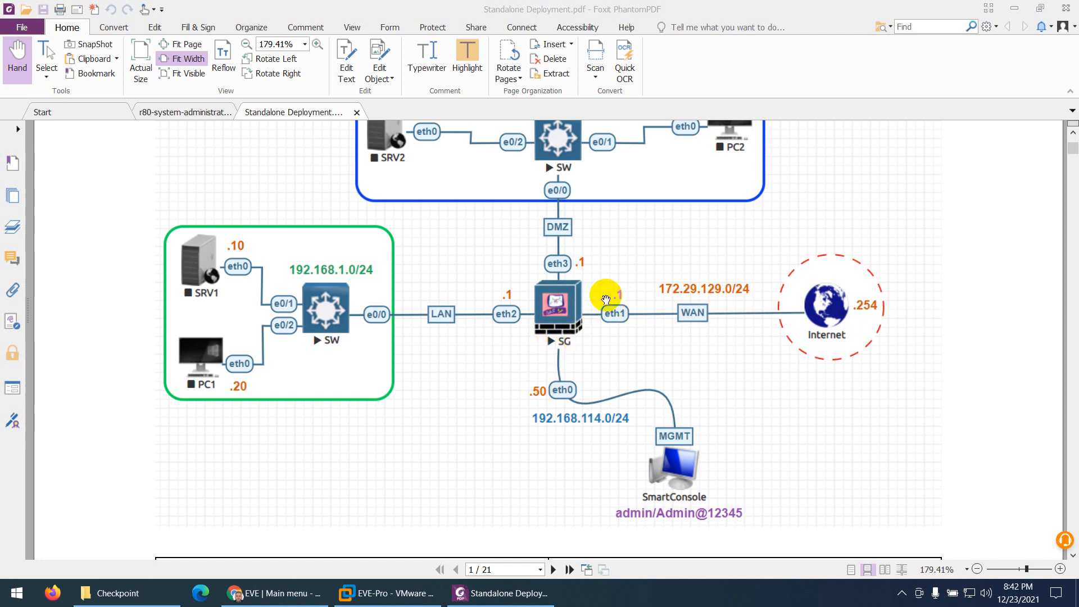
# Examine the Standalone Topology diagram, including the LAN, DMZ, WAN and management networks around the SG firewall
pyautogui.scroll(3, 564, 267)
pyautogui.scroll(-2, 559, 244)
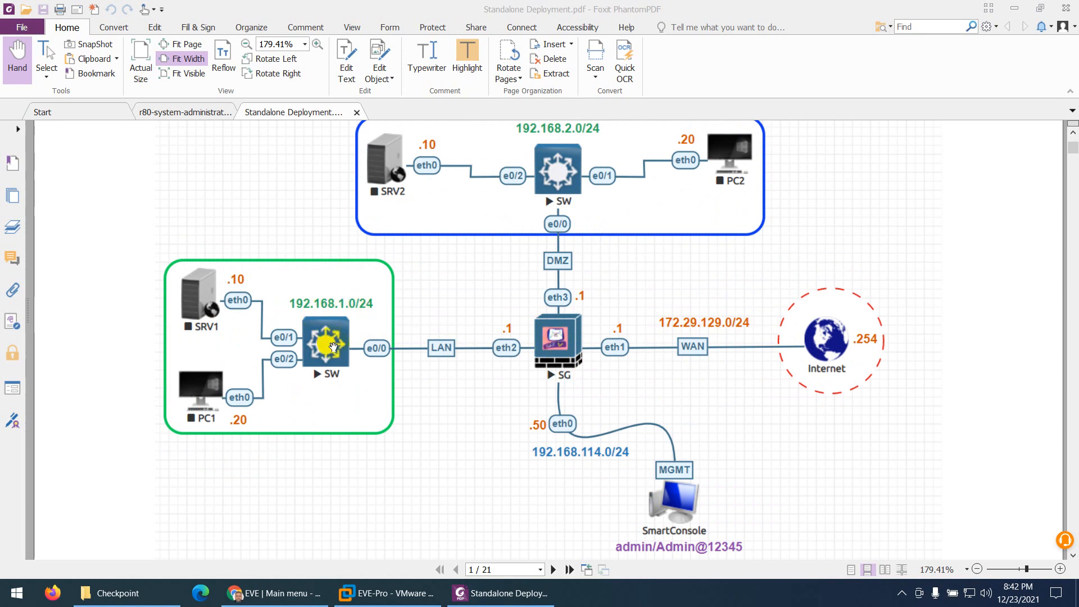
pyautogui.scroll(3, 292, 351)
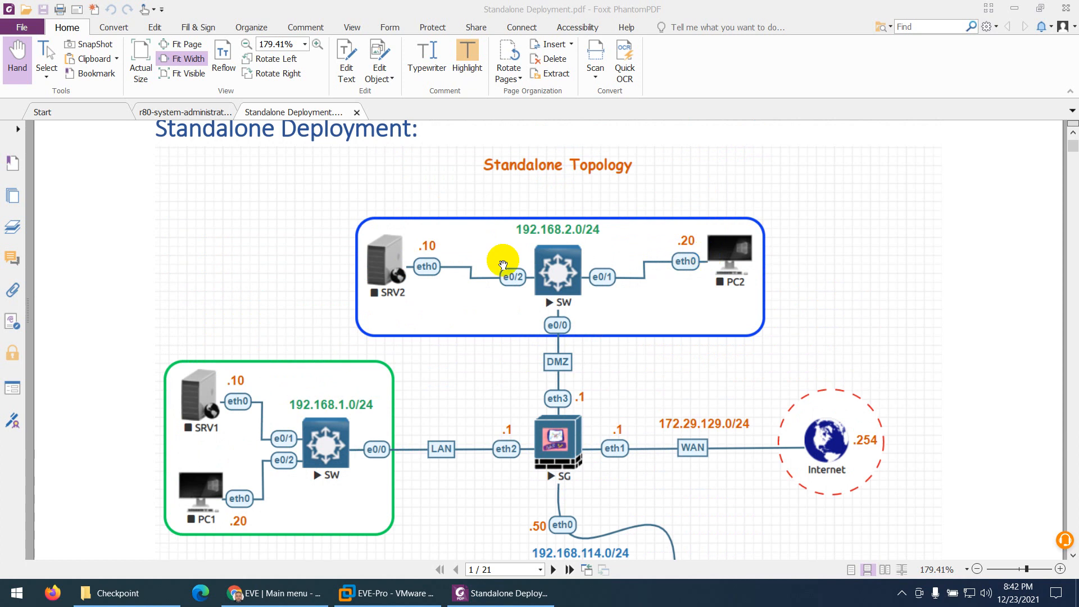
pyautogui.scroll(-2, 444, 292)
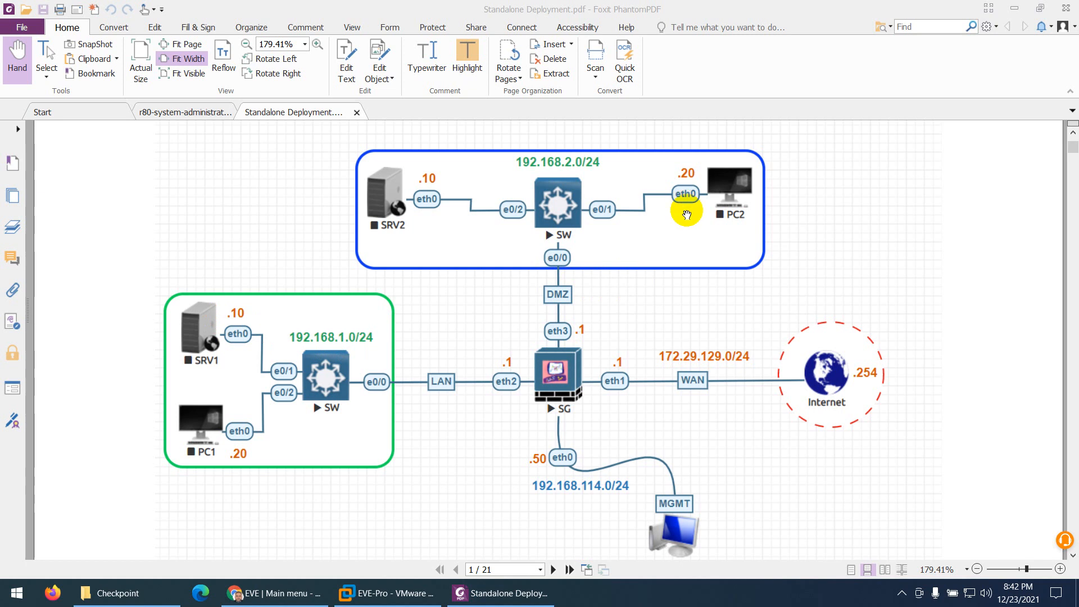
pyautogui.scroll(1, 686, 214)
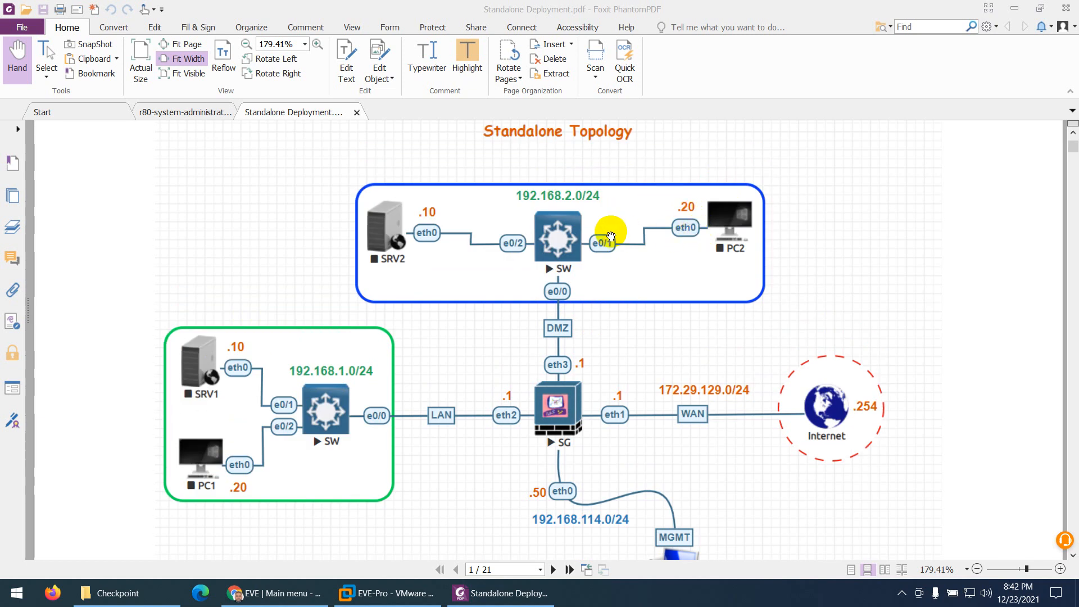
pyautogui.scroll(-1, 416, 358)
pyautogui.scroll(-1, 416, 358)
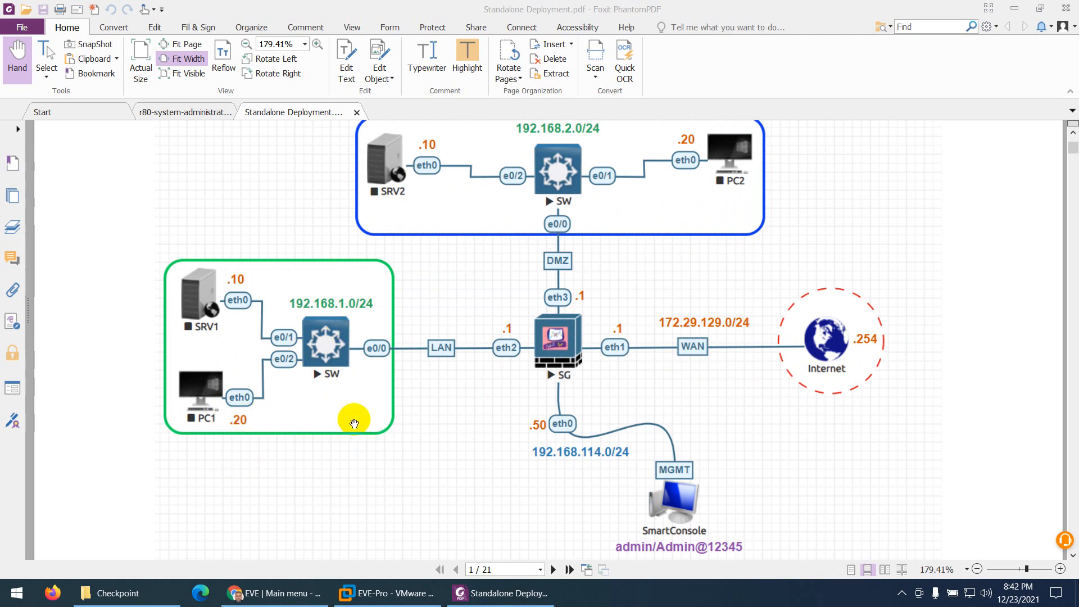
# Highlight the Check Point WAN, LAN, DMZ and MGMT IP addresses in the addressing table below the topology diagram
pyautogui.scroll(-10, 416, 417)
pyautogui.scroll(-2, 489, 371)
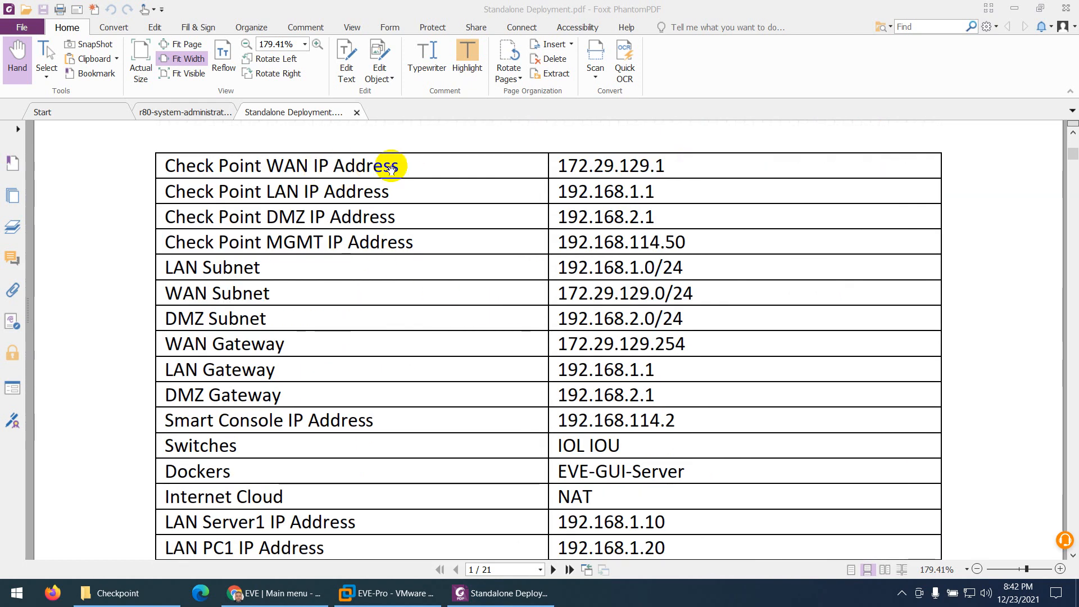
pyautogui.moveTo(562, 163); pyautogui.dragTo(675, 164)
pyautogui.click(467, 62)
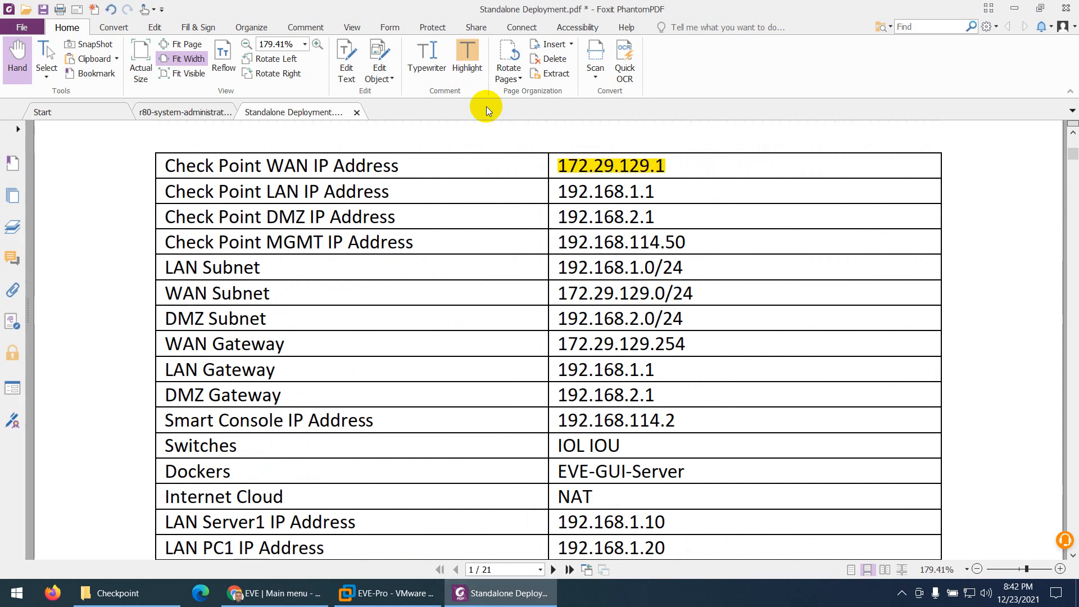
pyautogui.moveTo(570, 194); pyautogui.dragTo(658, 191)
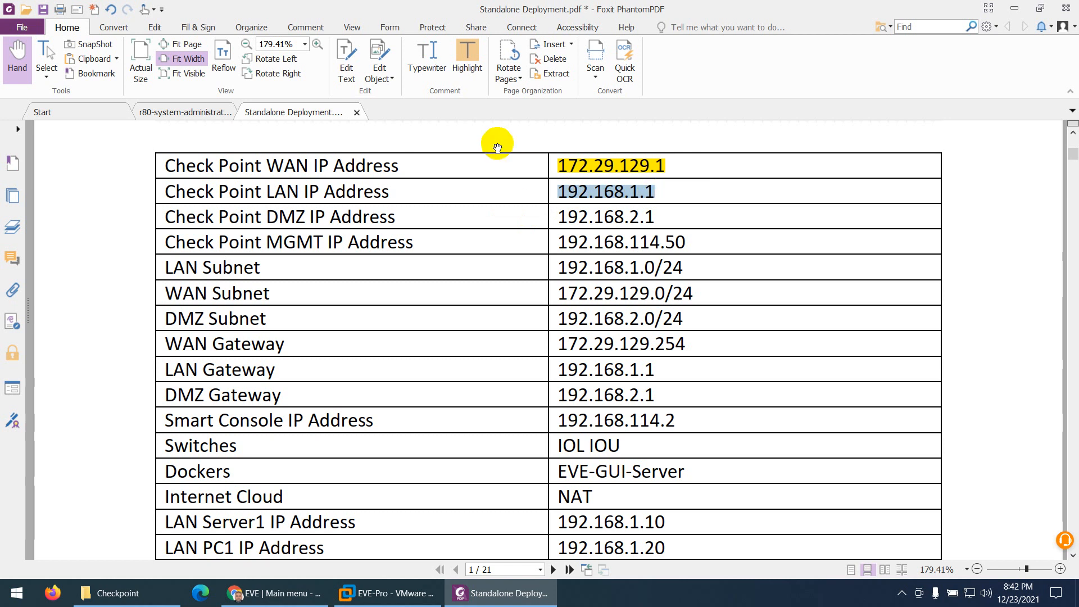
pyautogui.click(477, 69)
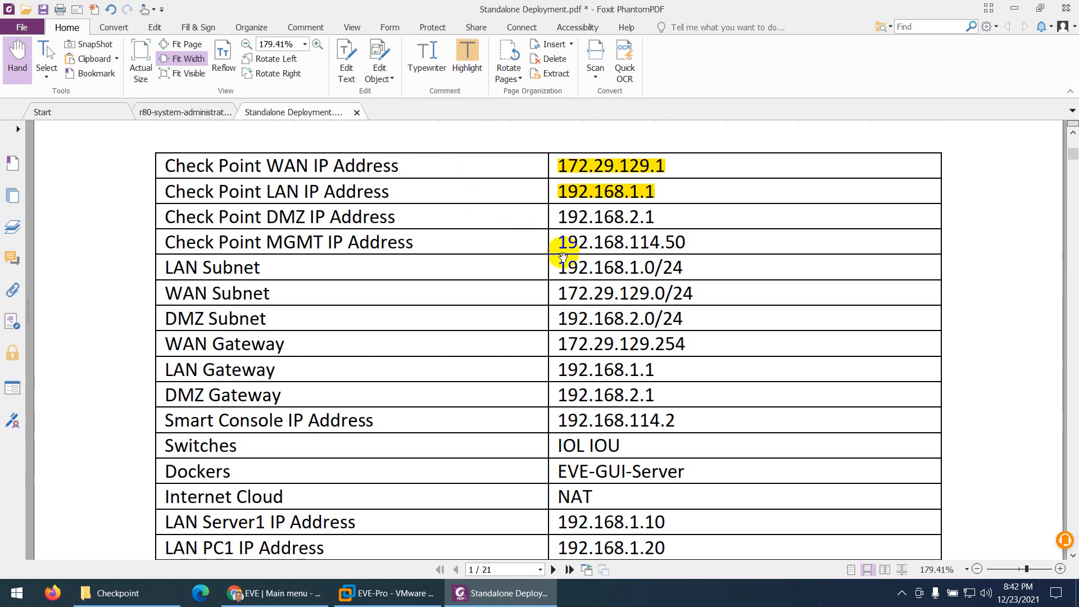
pyautogui.moveTo(561, 218); pyautogui.dragTo(657, 217)
pyautogui.click(469, 68)
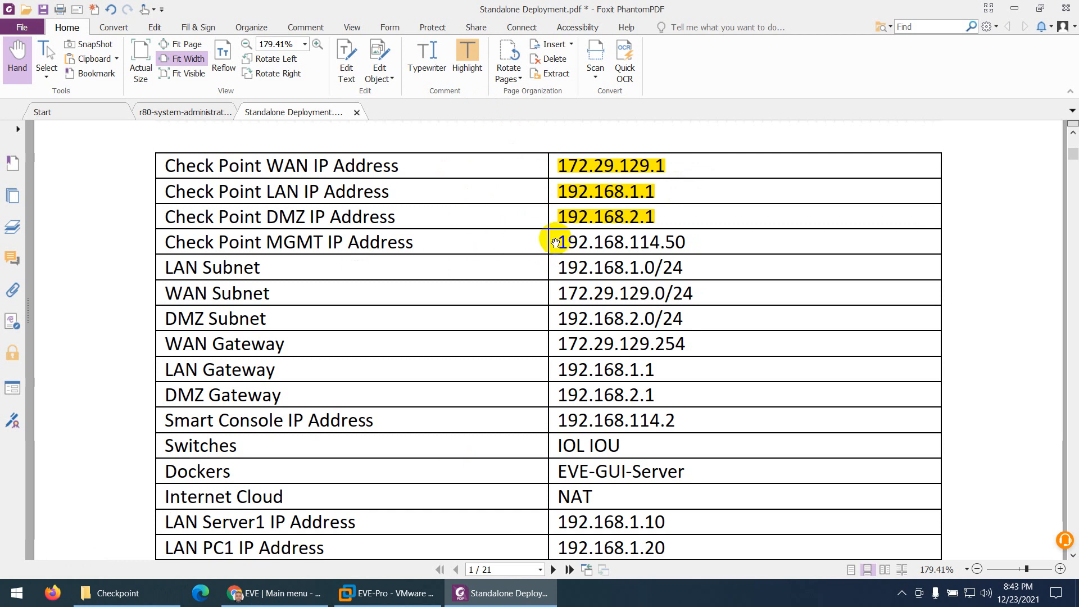
pyautogui.moveTo(555, 243); pyautogui.dragTo(699, 241)
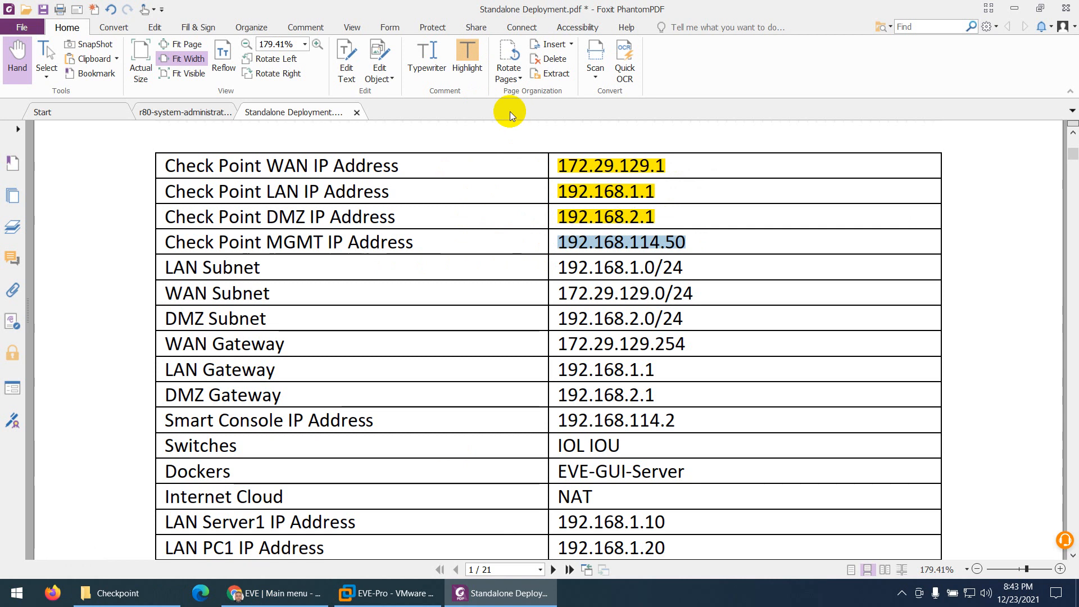
pyautogui.click(455, 56)
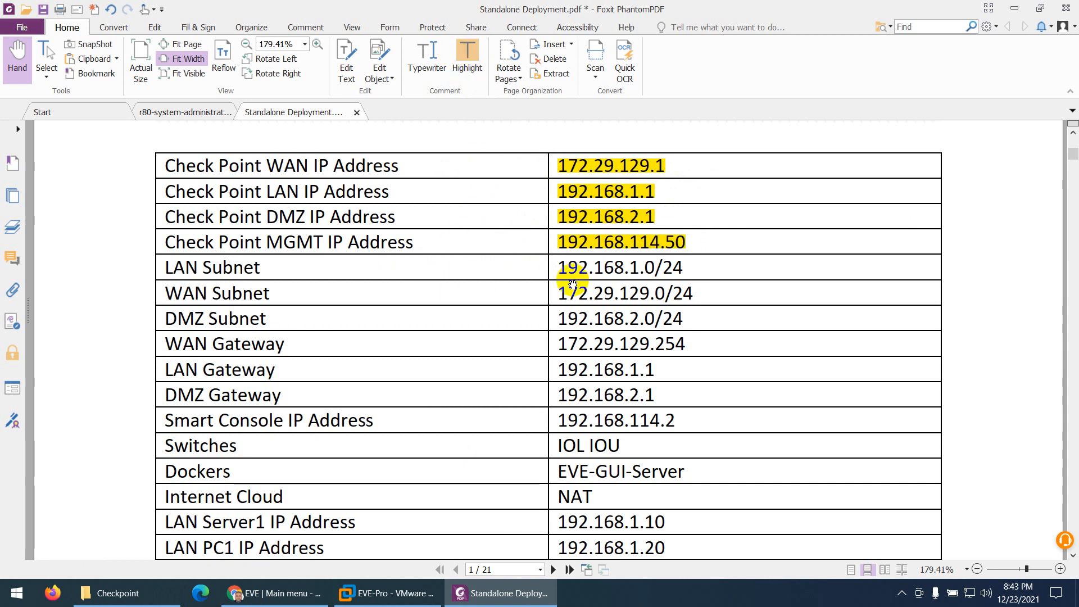
# Highlight the WAN, LAN and DMZ gateway addresses in the addressing table
pyautogui.scroll(-1, 616, 275)
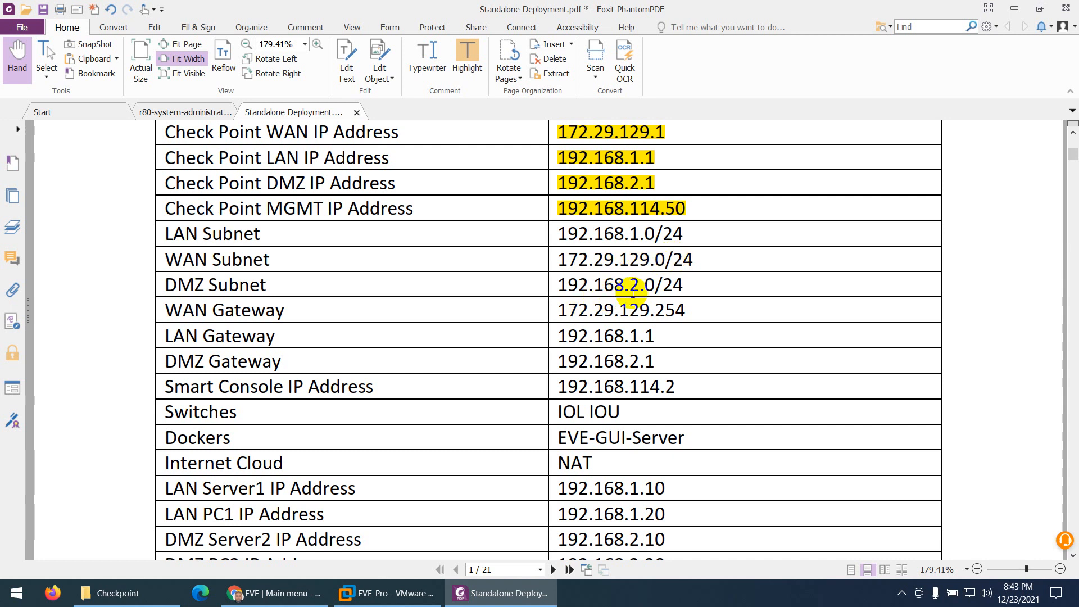
pyautogui.scroll(-1, 633, 292)
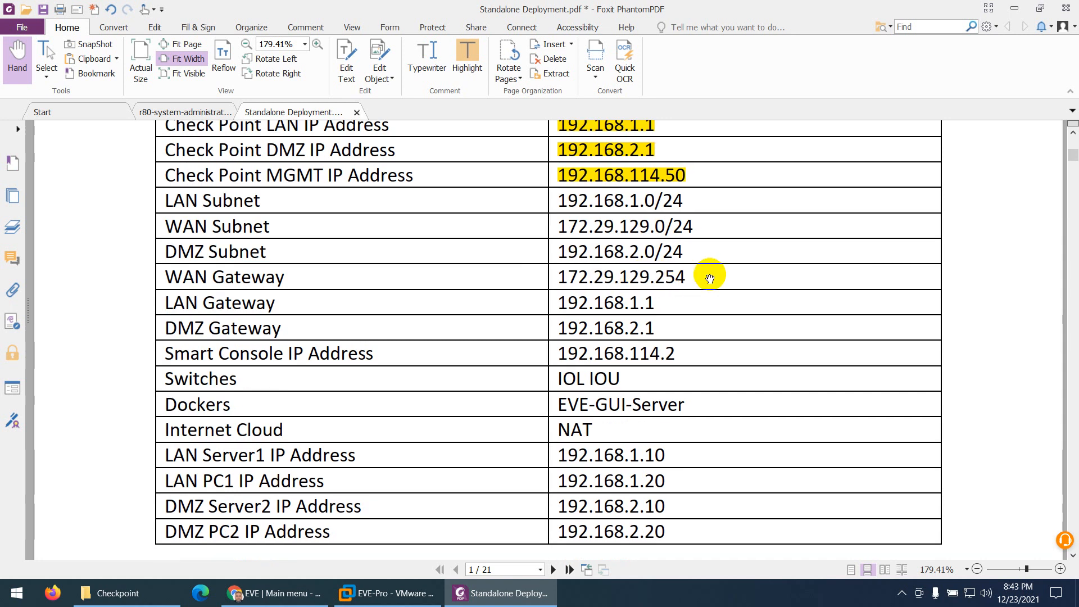
pyautogui.moveTo(691, 274); pyautogui.dragTo(548, 275)
pyautogui.click(469, 54)
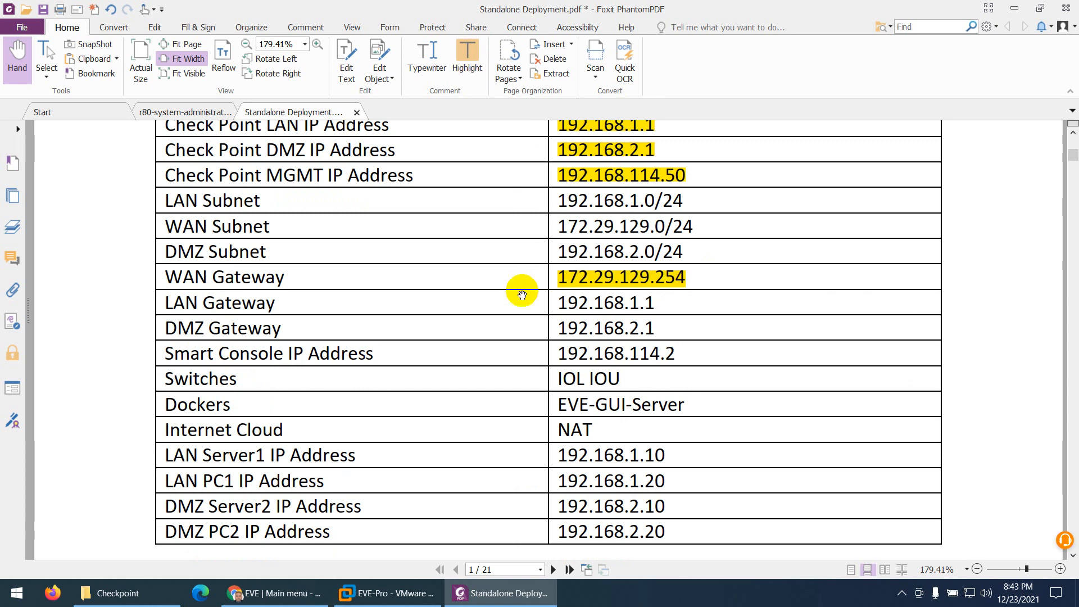
pyautogui.scroll(-1, 515, 301)
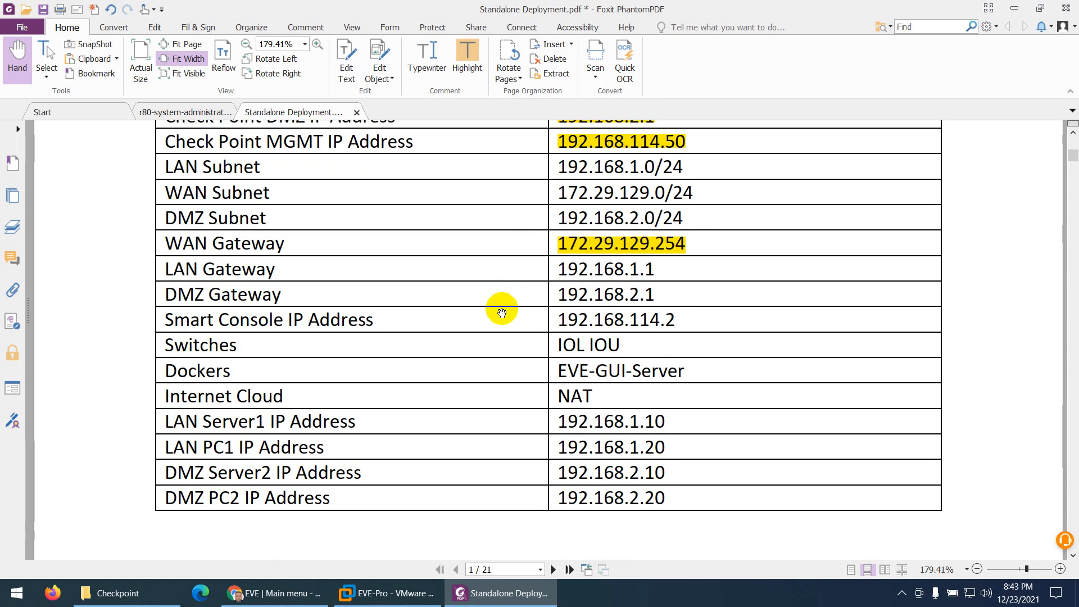
pyautogui.moveTo(656, 270); pyautogui.dragTo(559, 269)
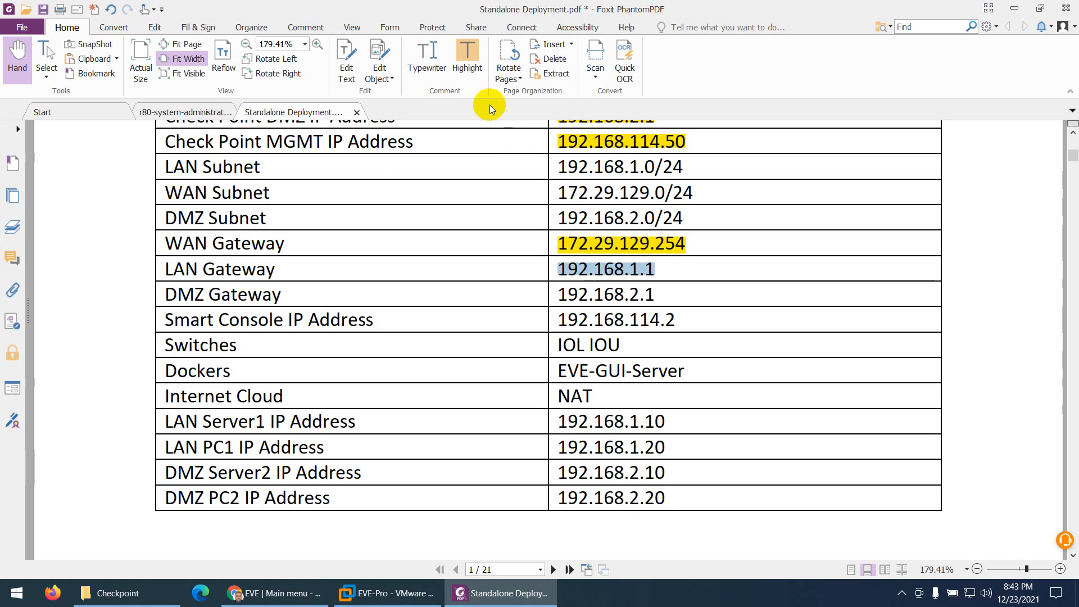
pyautogui.click(469, 62)
pyautogui.moveTo(655, 295); pyautogui.dragTo(555, 294)
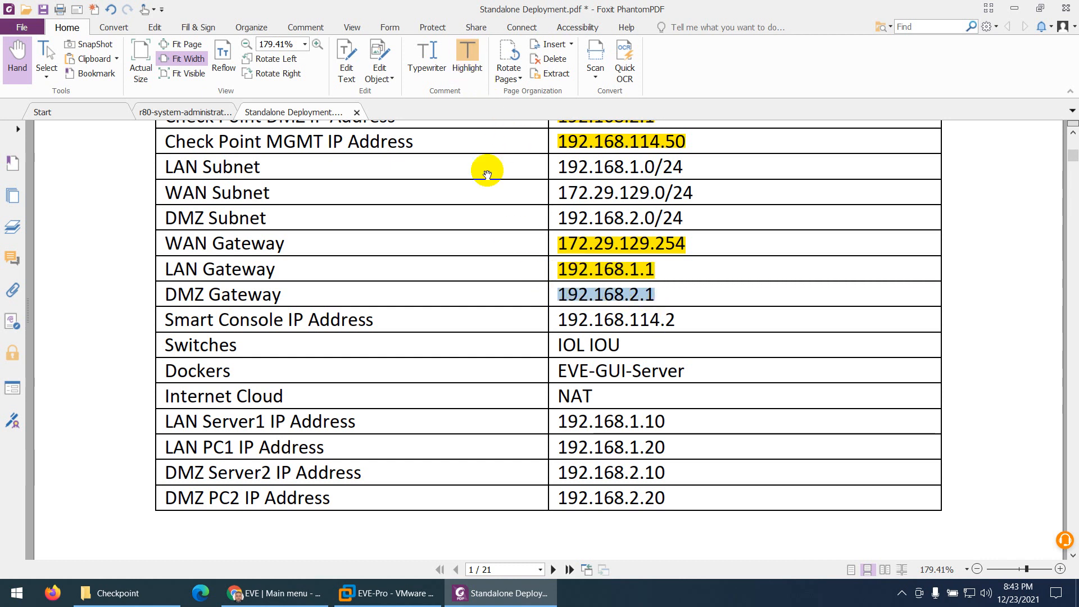
pyautogui.click(458, 70)
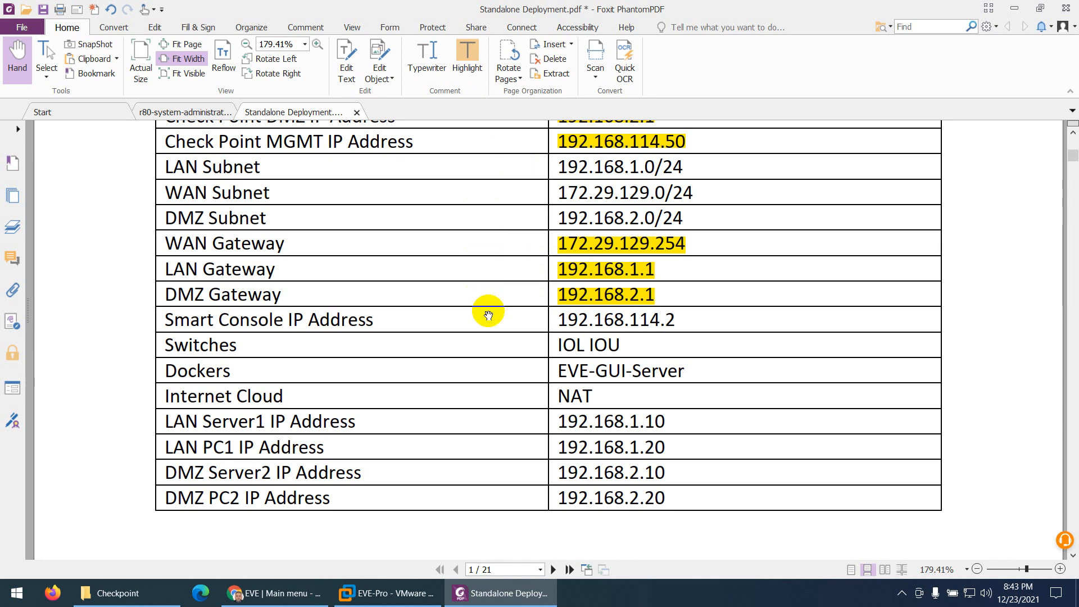
# Highlight the Smart Console IP address and the Switches entry IOL IOU in the table
pyautogui.scroll(-1, 486, 306)
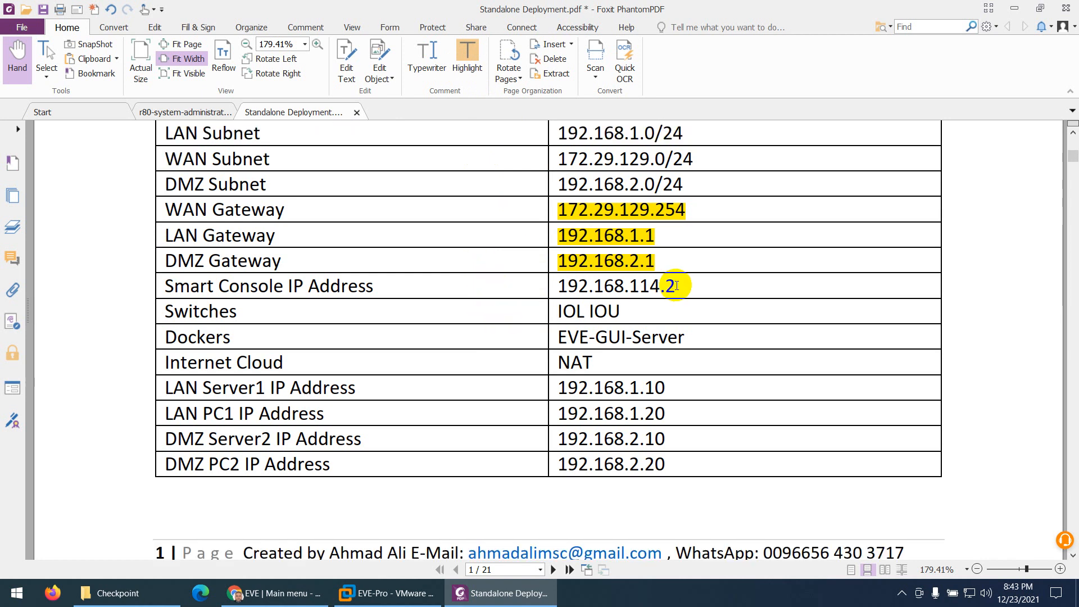
pyautogui.moveTo(676, 285); pyautogui.dragTo(556, 287)
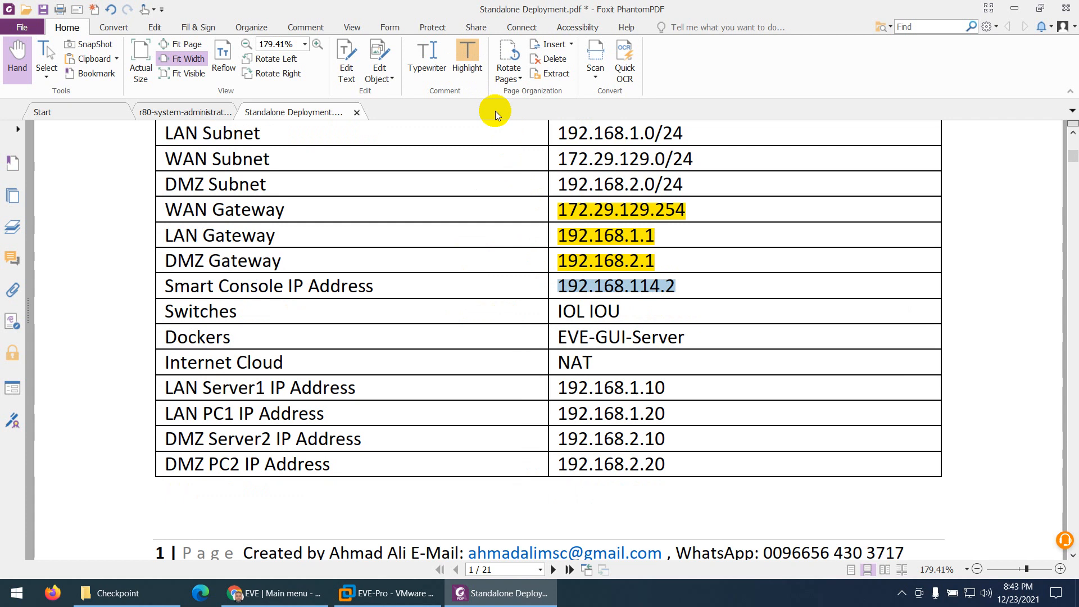
pyautogui.click(473, 70)
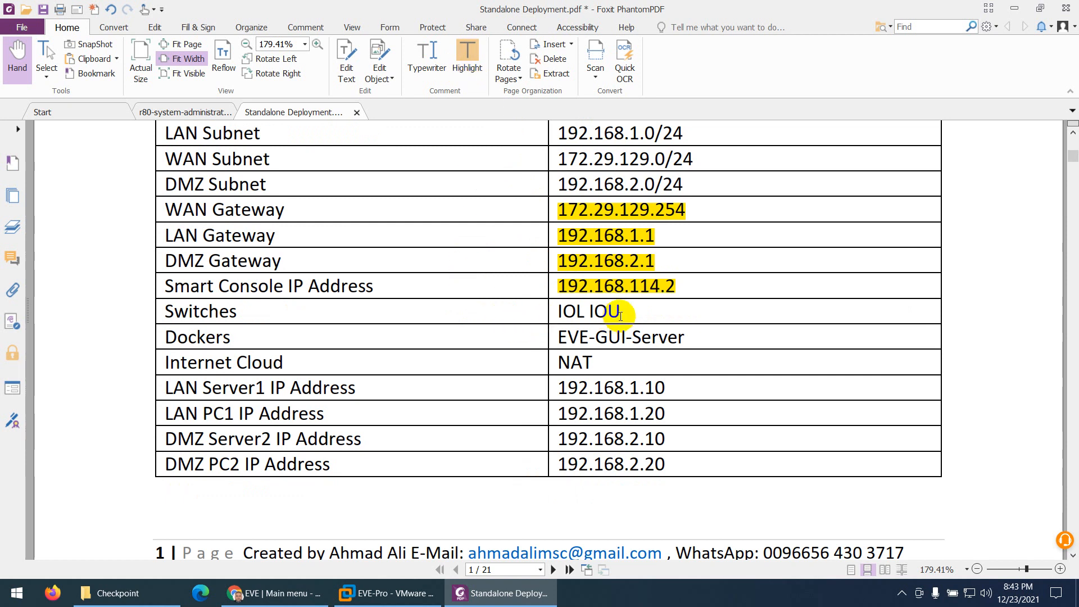
pyautogui.moveTo(620, 313); pyautogui.dragTo(552, 312)
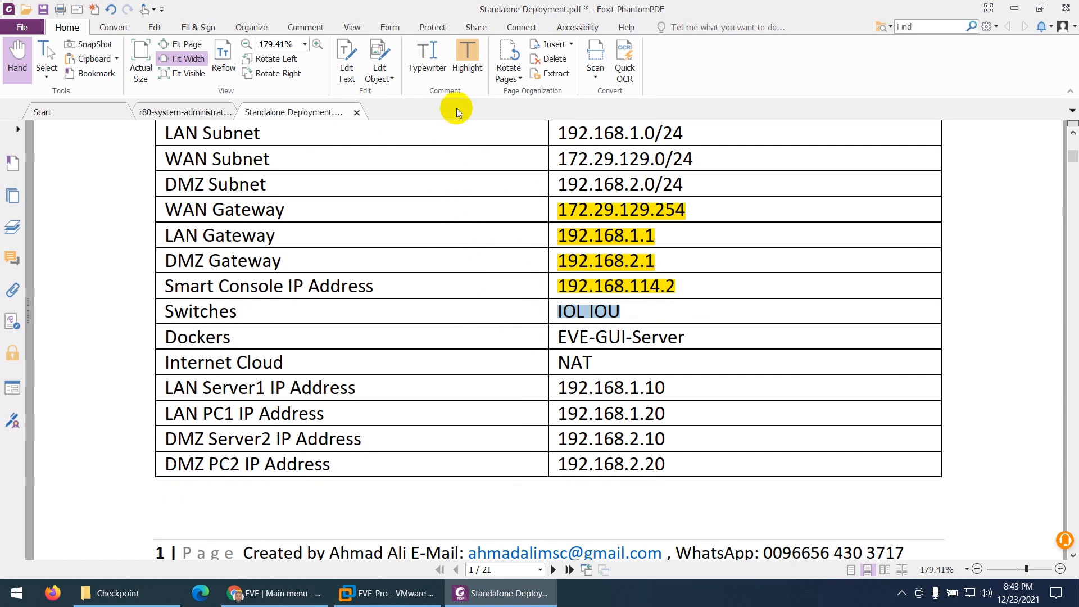
pyautogui.click(466, 66)
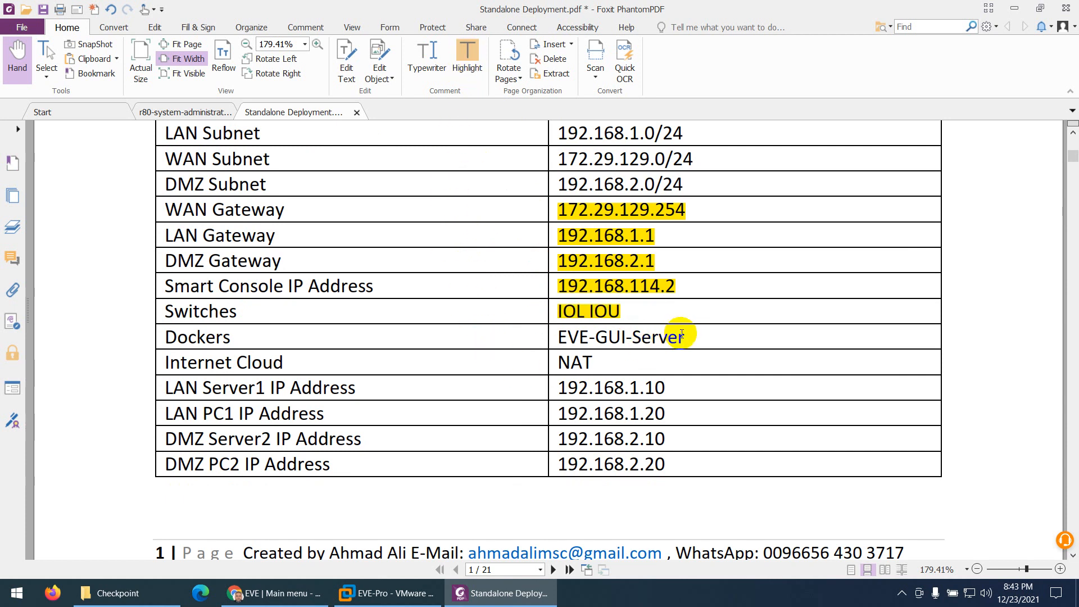
# Highlight the Dockers entry EVE-GUI-Server and the Internet Cloud entry NAT in the table
pyautogui.moveTo(681, 335); pyautogui.dragTo(553, 336)
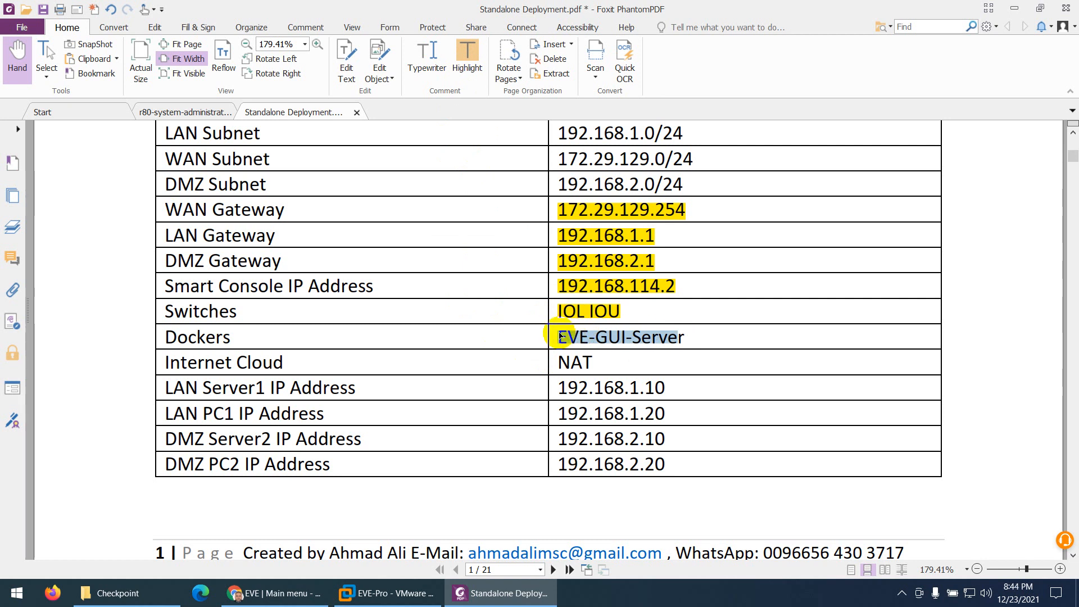
pyautogui.click(466, 63)
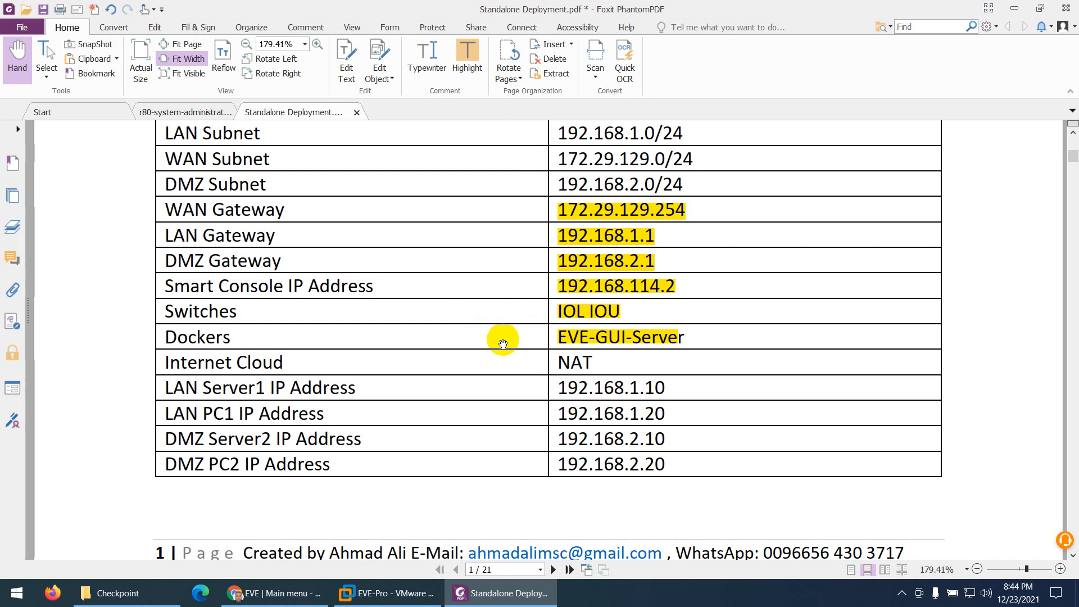
pyautogui.scroll(-1, 503, 344)
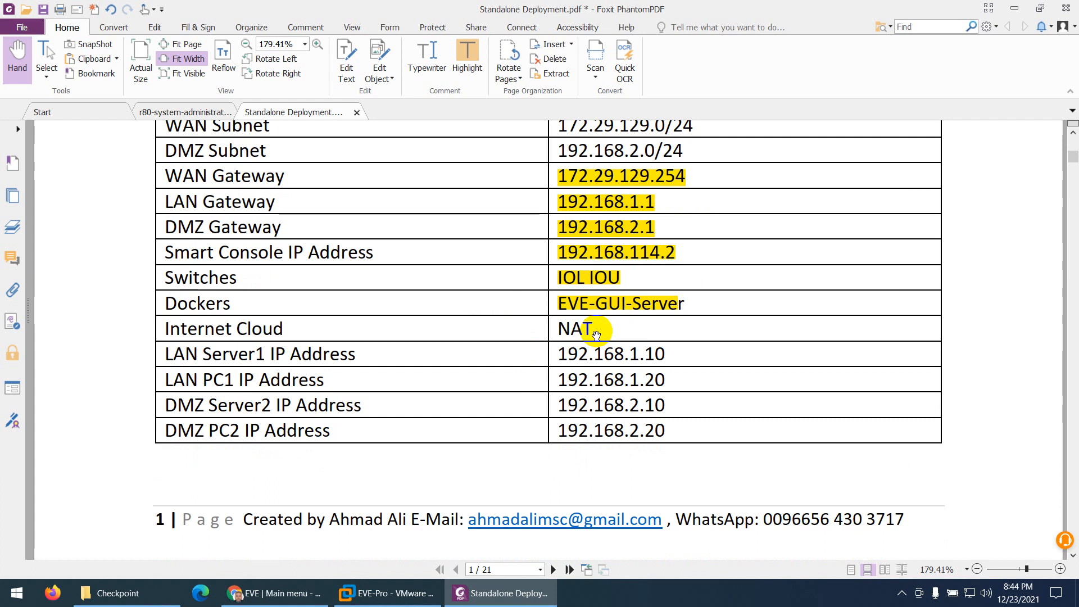
pyautogui.moveTo(594, 330); pyautogui.dragTo(562, 329)
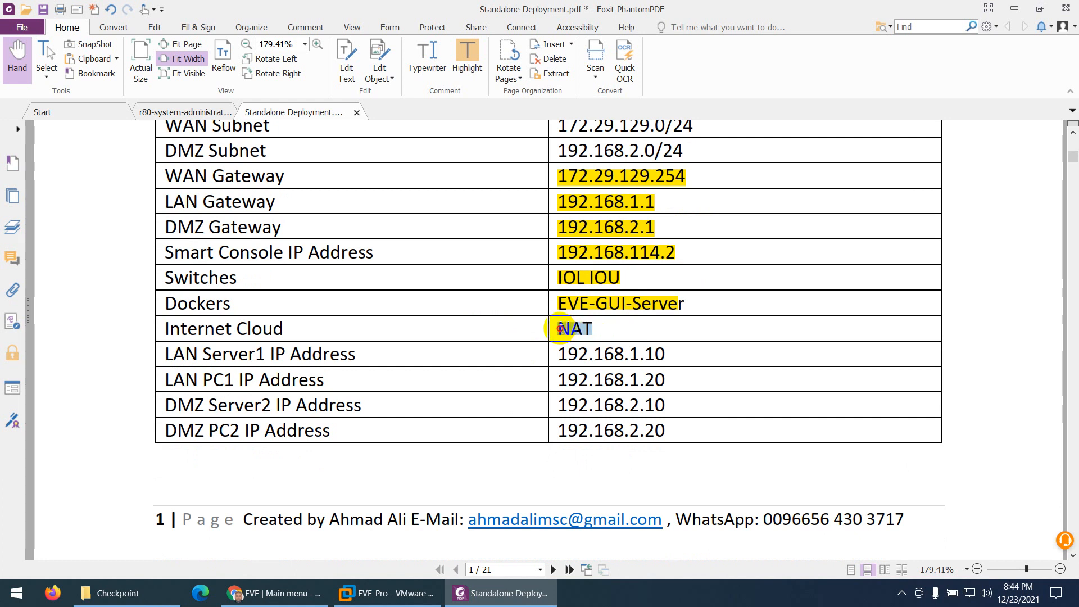
pyautogui.click(466, 63)
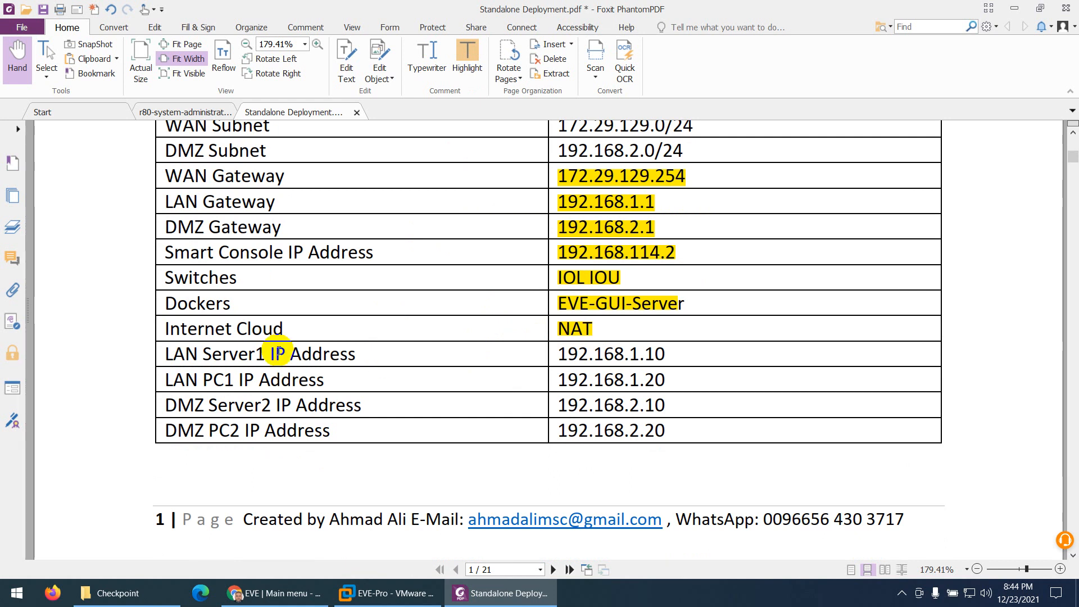
# Review the LAN and DMZ server and PC IP addresses in the table and compare them with the topology diagram
pyautogui.moveTo(645, 353); pyautogui.dragTo(663, 406)
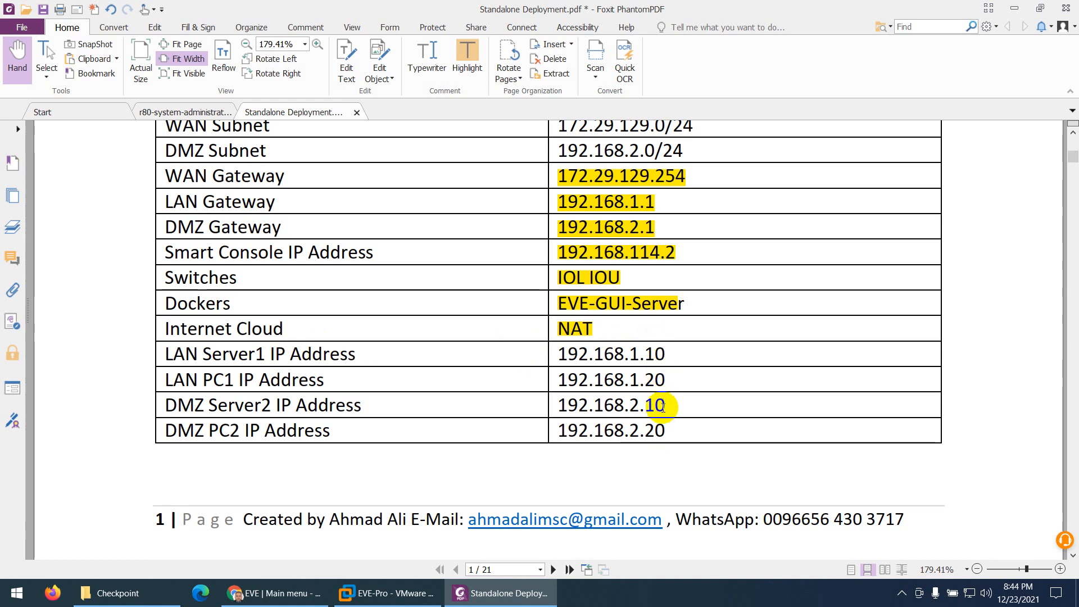
pyautogui.moveTo(644, 430); pyautogui.dragTo(664, 437)
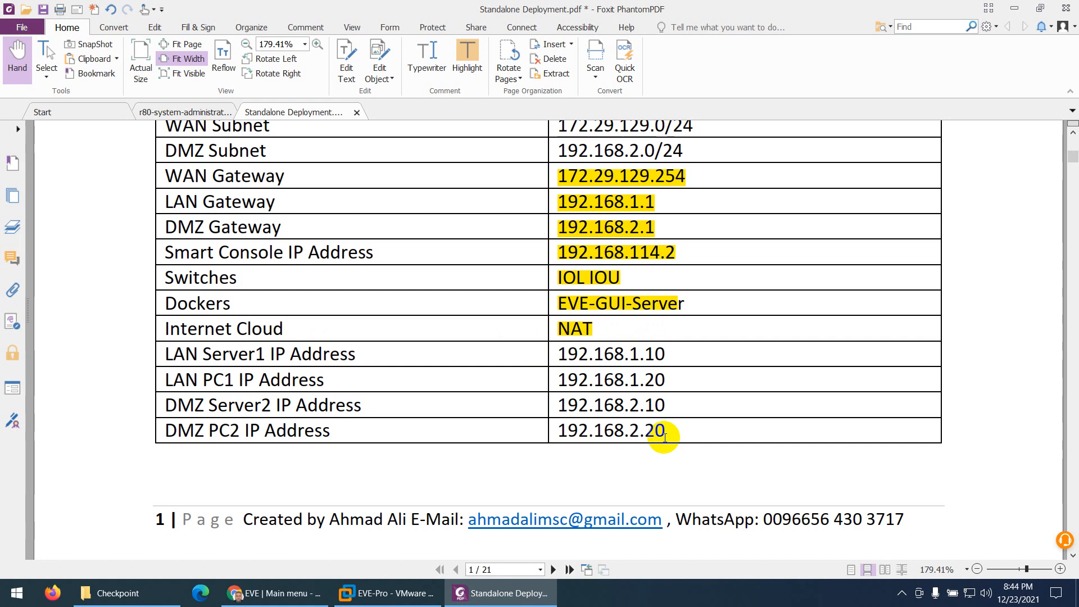
pyautogui.scroll(10, 513, 458)
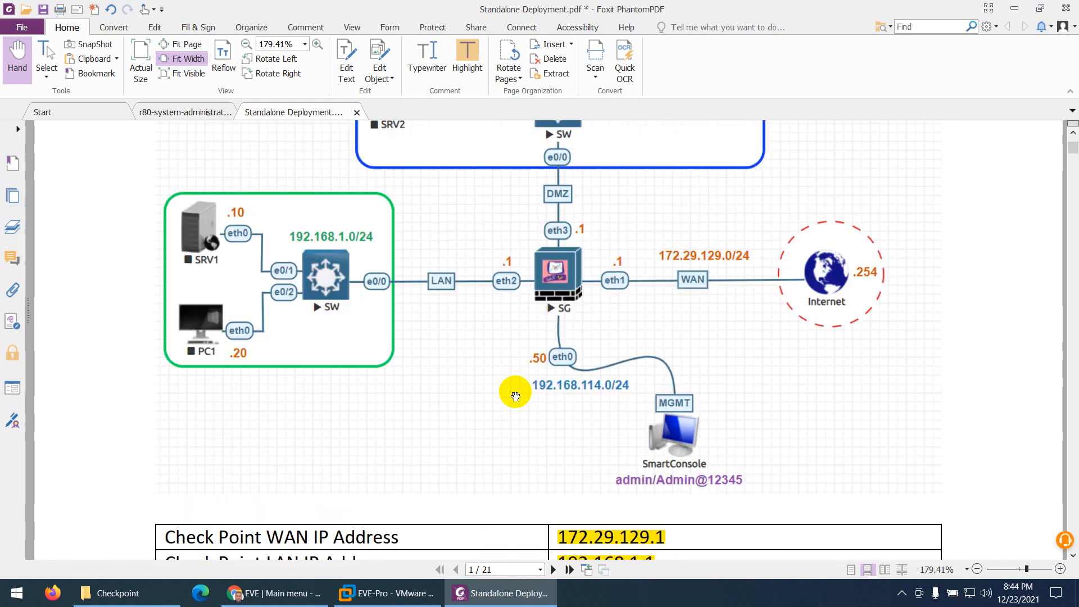
pyautogui.scroll(3, 515, 396)
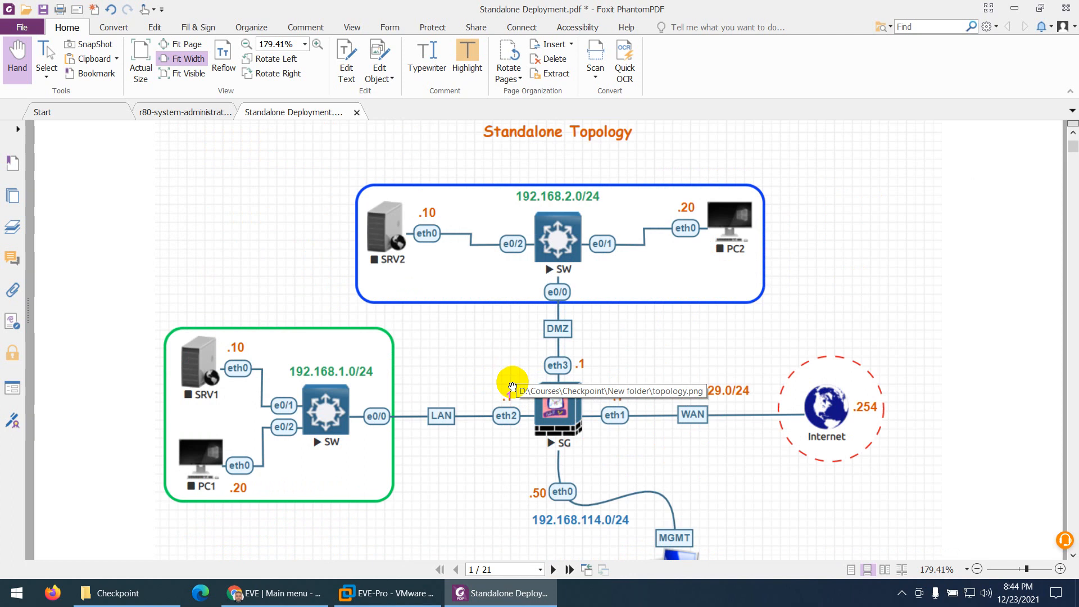
# Go to the page 2 instructions on finding the firewall's management IP address with the show interface eth0 command
pyautogui.scroll(-18, 512, 387)
pyautogui.scroll(-8, 511, 396)
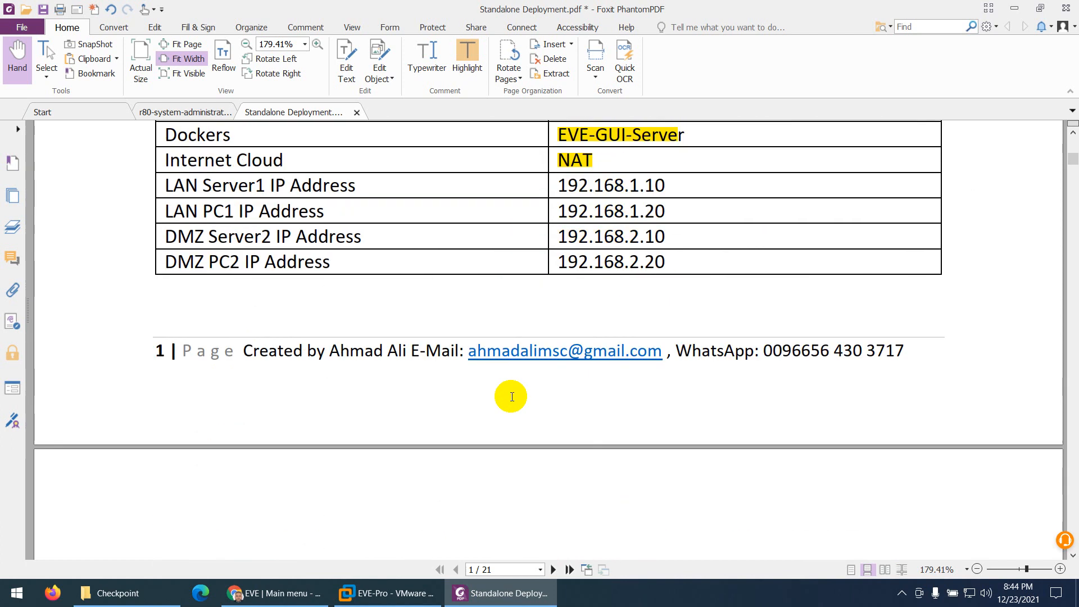
pyautogui.scroll(-3, 512, 399)
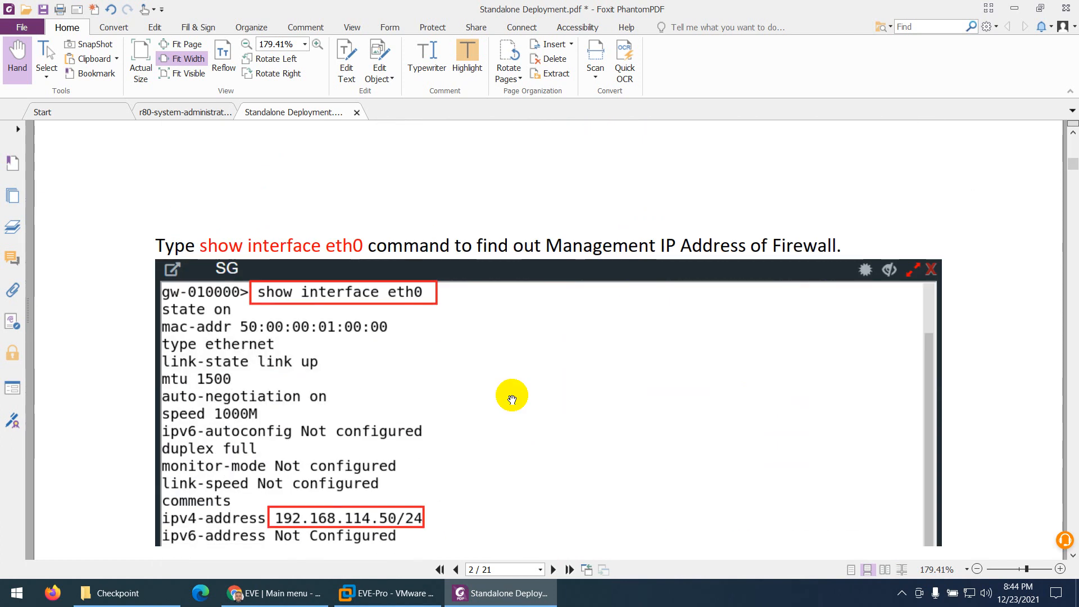
# Switch to EVE-NG in Chrome and create a new lab named Standalone in the Checkpoint folder
pyautogui.click(275, 594)
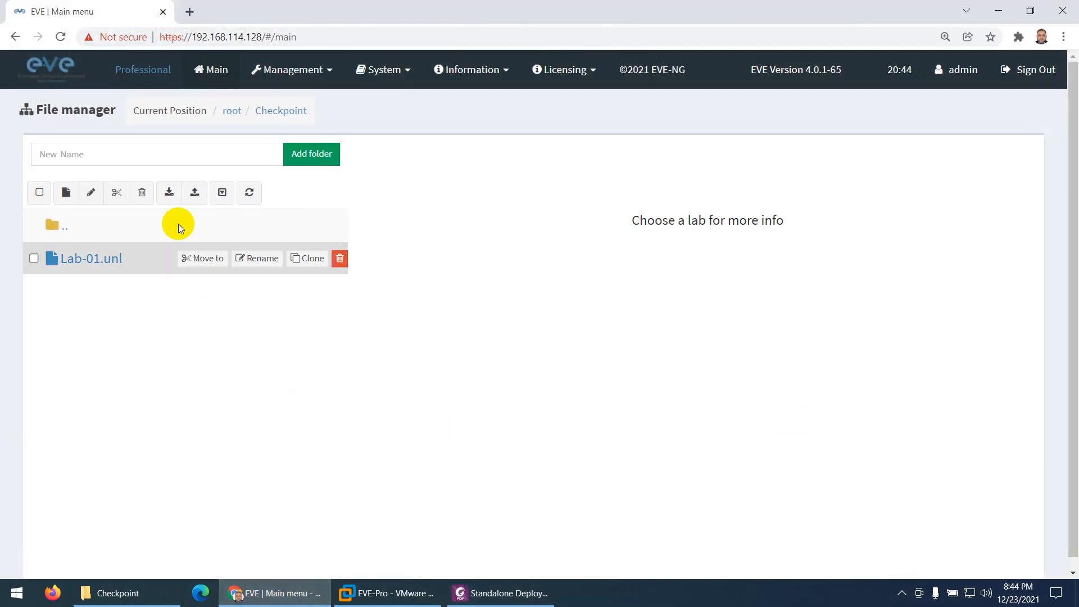
pyautogui.click(97, 159)
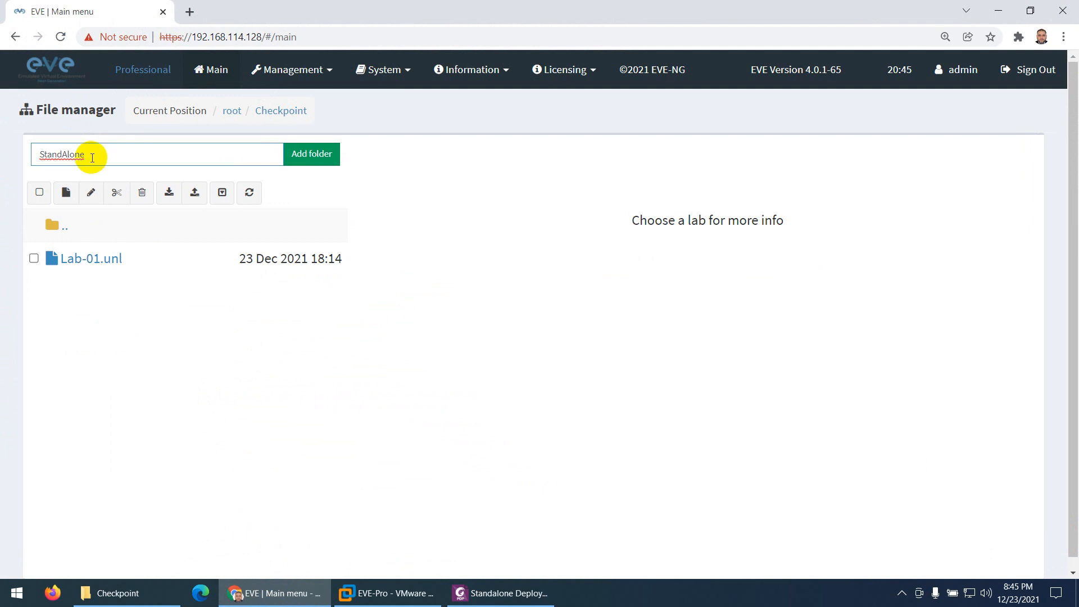
pyautogui.rightClick(69, 157)
pyautogui.click(109, 168)
pyautogui.moveTo(104, 161); pyautogui.dragTo(25, 151)
pyautogui.hotkey('ctrl', 'x')
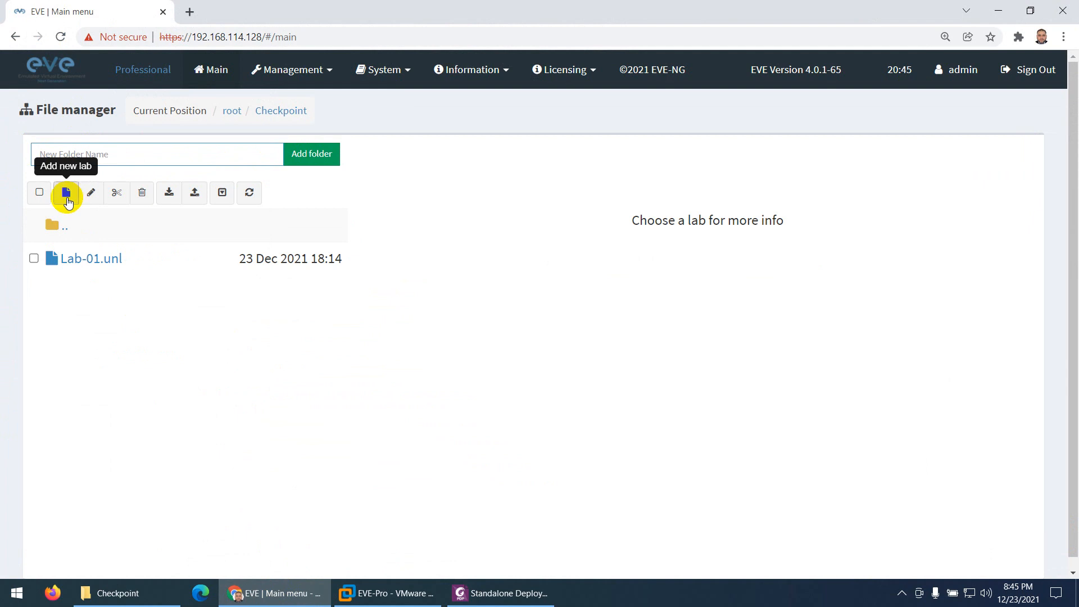
pyautogui.click(66, 193)
pyautogui.hotkey('ctrl', 'v')
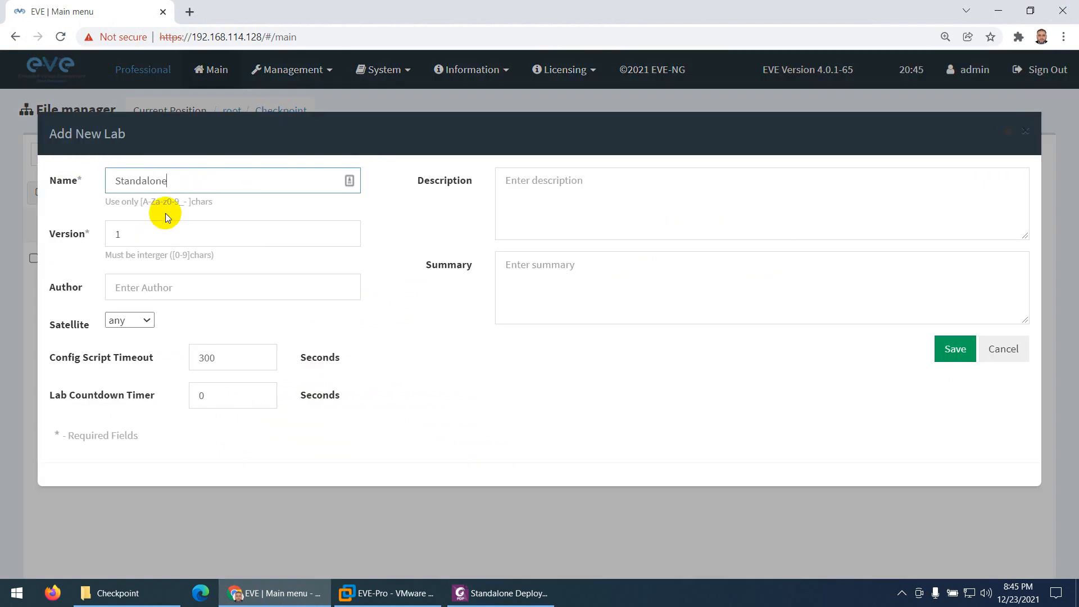
pyautogui.click(952, 351)
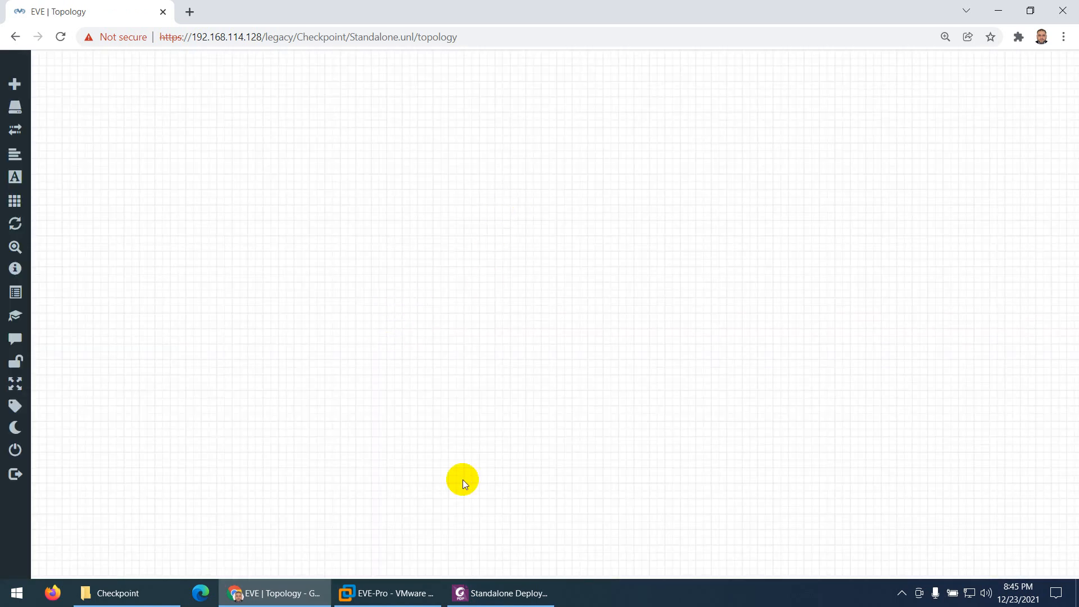
# Switch to the PDF guide in Foxit PhantomPDF and review the Standalone Topology diagram on page 1
pyautogui.click(475, 593)
pyautogui.scroll(10, 460, 396)
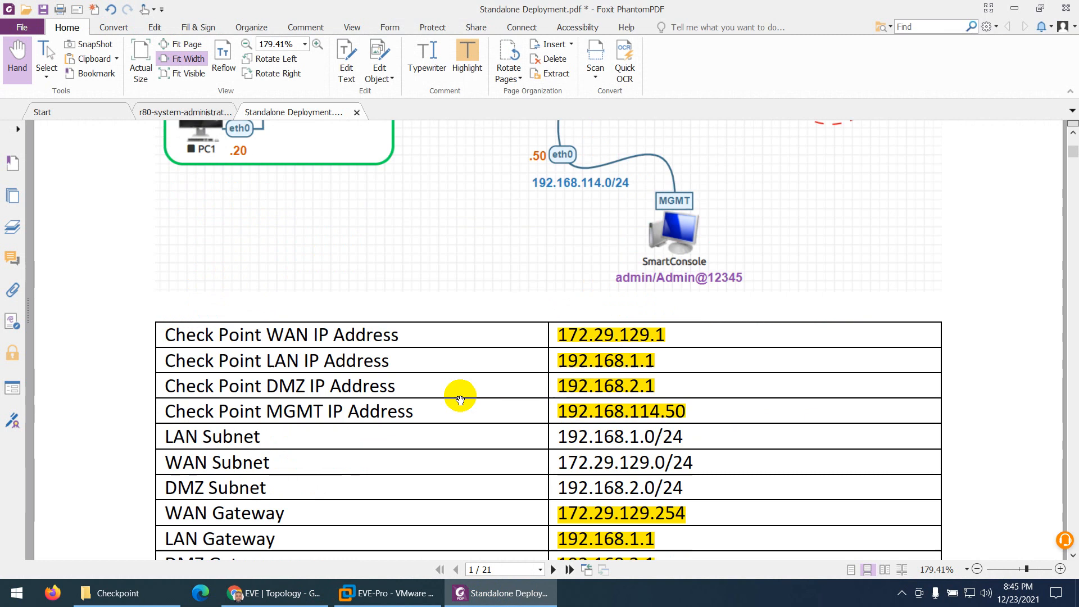
pyautogui.scroll(8, 460, 399)
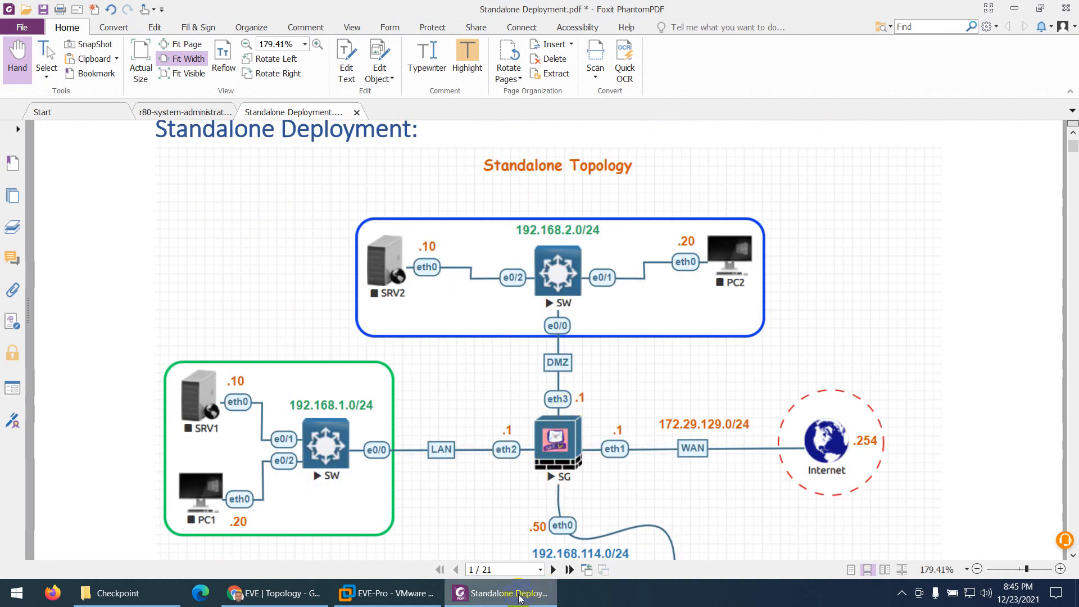
# Back in the EVE-NG lab, start a new node from the CheckPoint Security Gateway VE template and name it SG
pyautogui.hotkey('alt', 'Tab')
pyautogui.rightClick(487, 216)
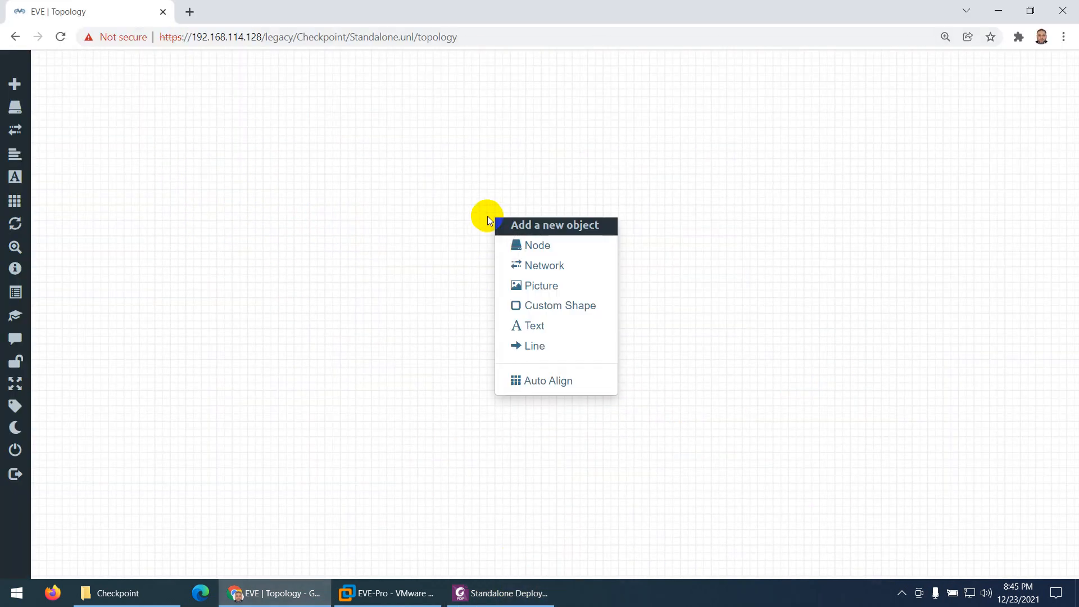
pyautogui.click(554, 244)
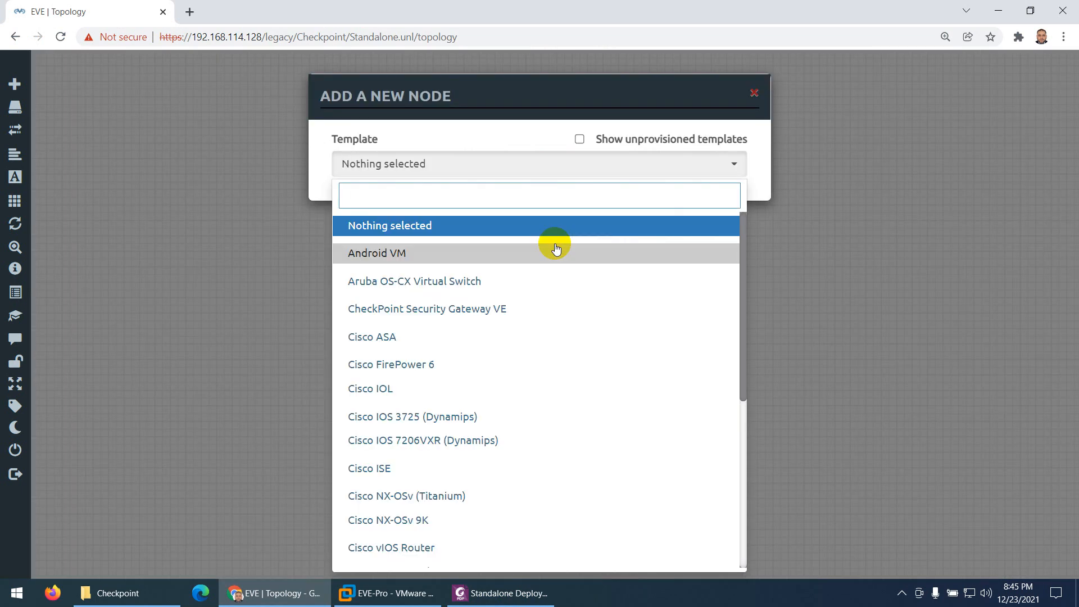
pyautogui.write('chec')
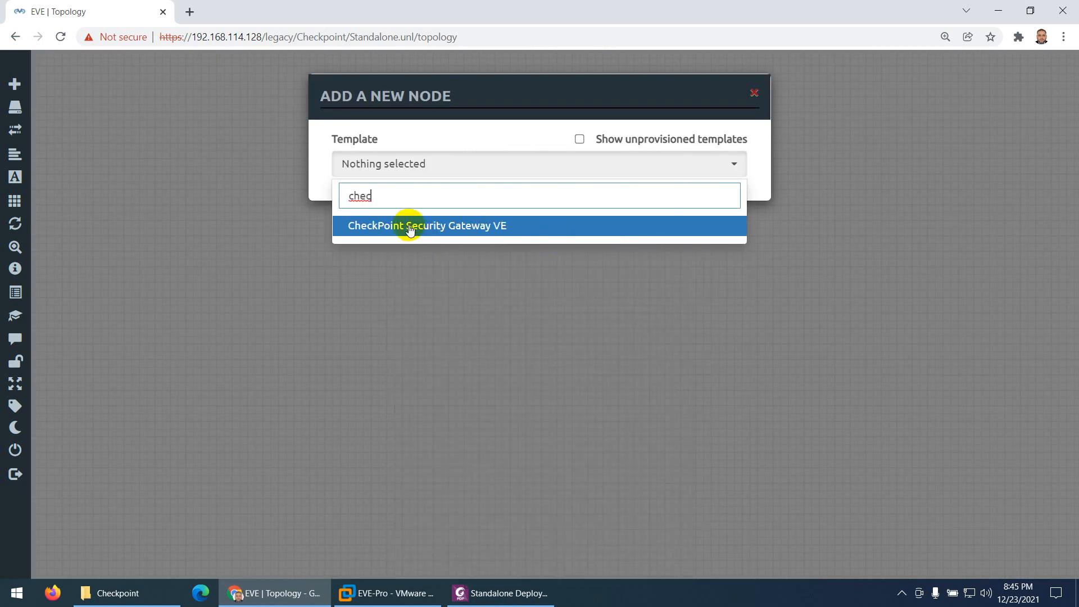
pyautogui.click(409, 227)
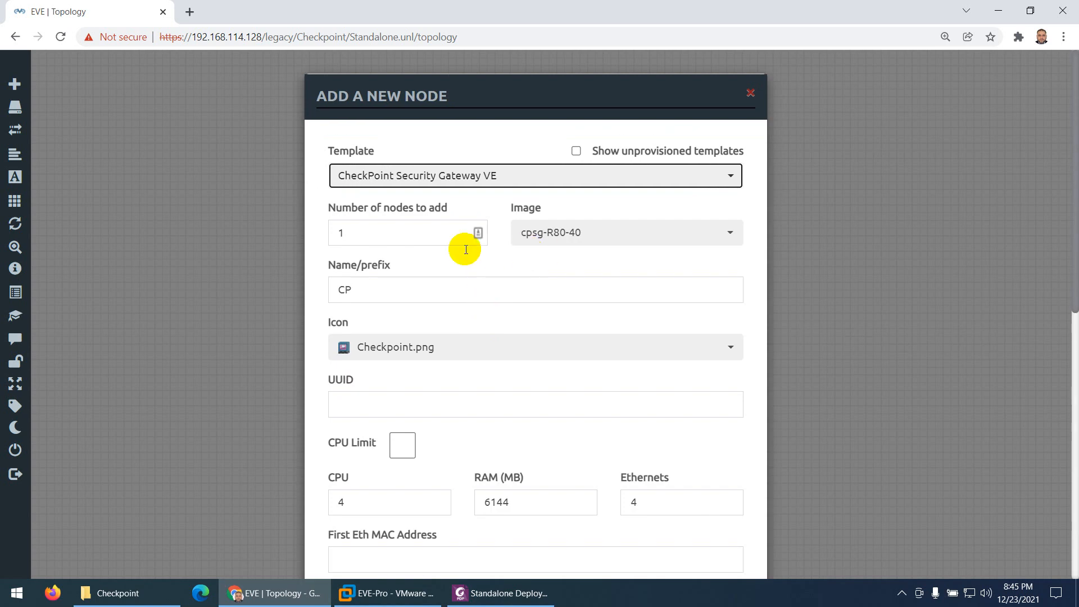
pyautogui.scroll(-1, 365, 241)
pyautogui.doubleClick(333, 223)
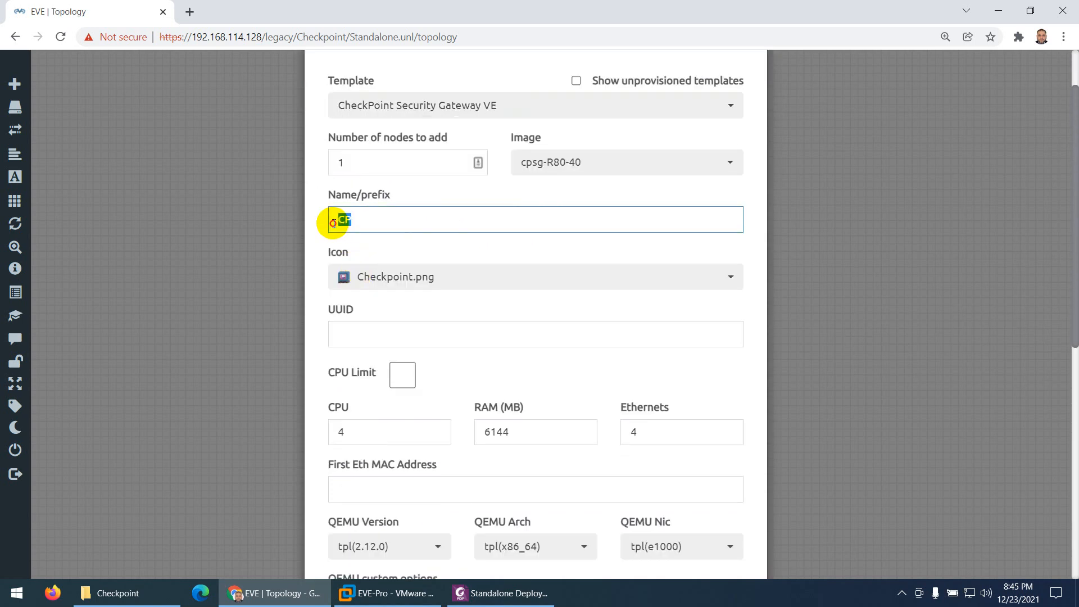
pyautogui.write('SG')
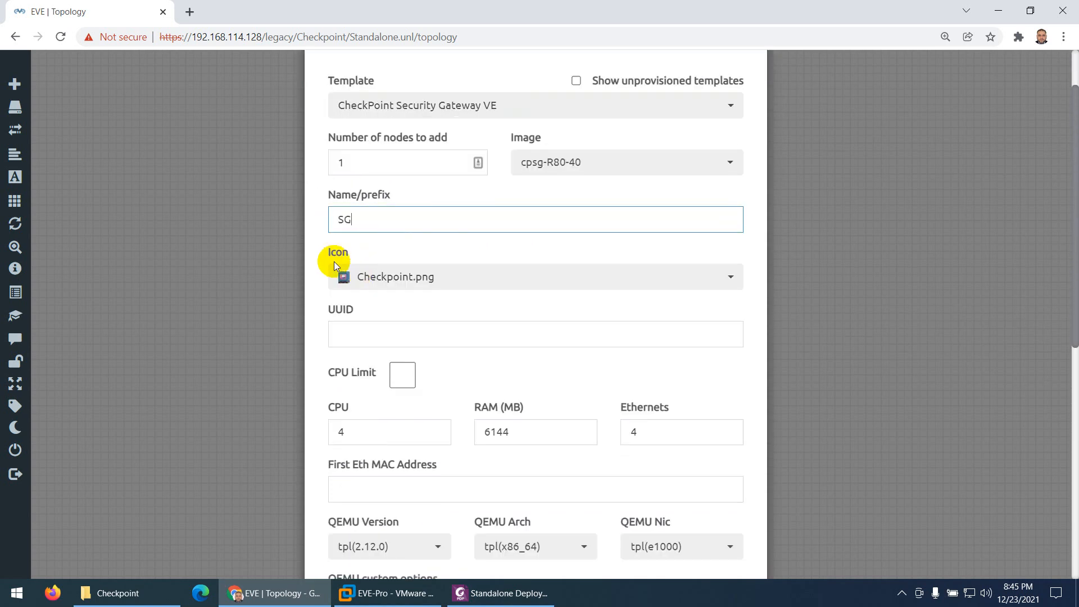
# Set the SG node's RAM to 8192 MB and save the node to the topology
pyautogui.scroll(-2, 427, 329)
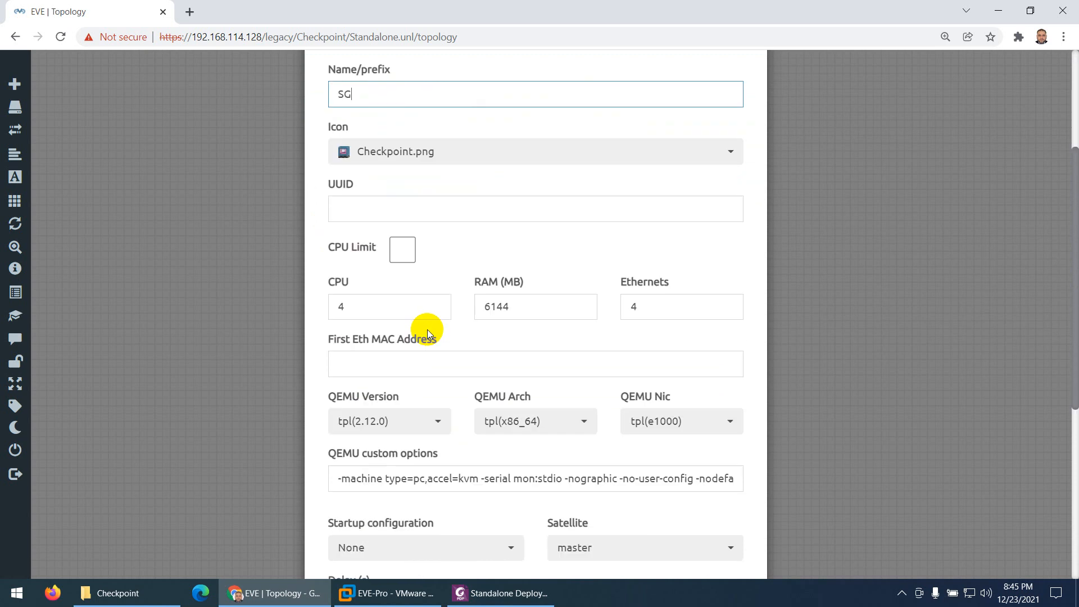
pyautogui.moveTo(517, 294); pyautogui.dragTo(461, 296)
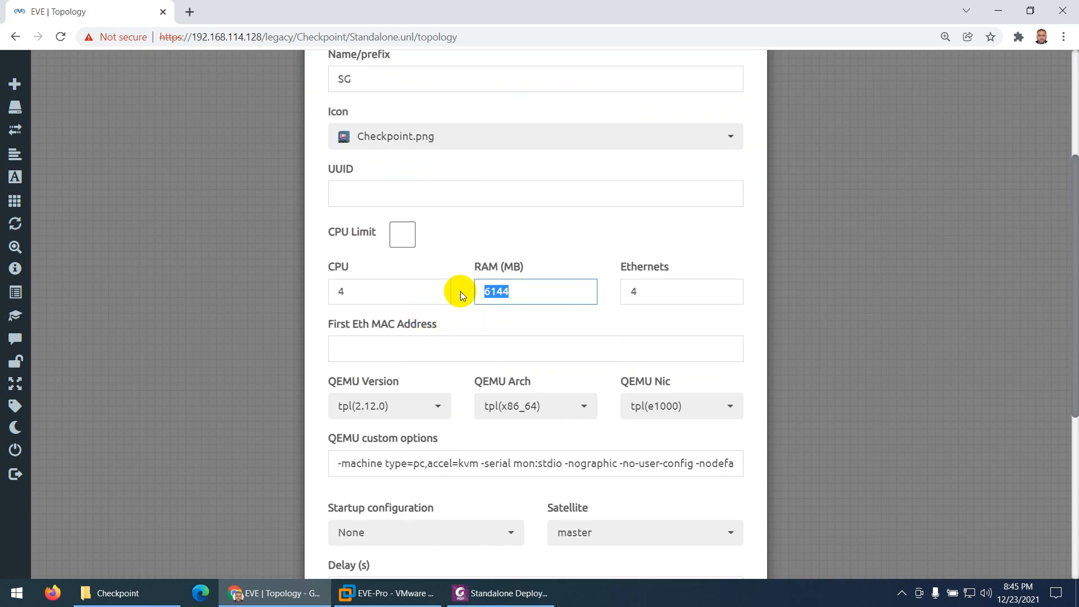
pyautogui.write('8192')
pyautogui.click(490, 320)
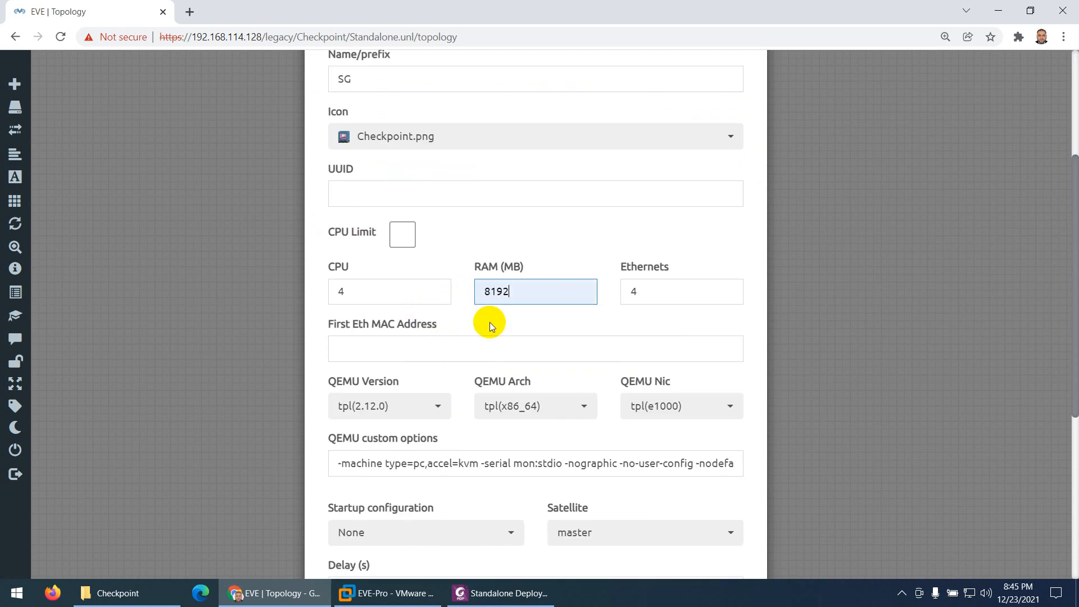
pyautogui.scroll(-2, 355, 294)
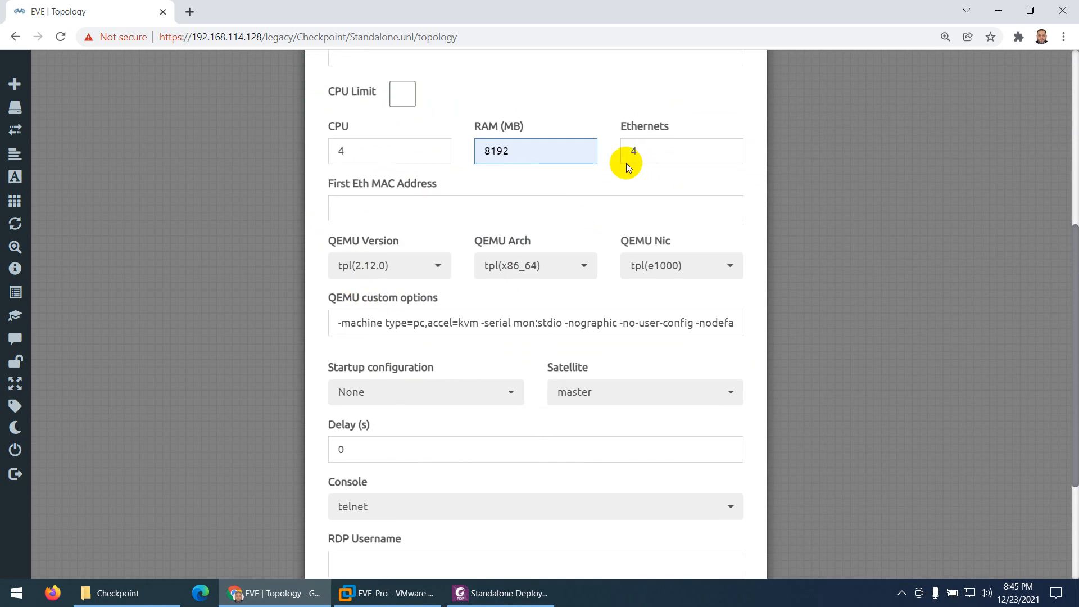
pyautogui.scroll(-3, 371, 315)
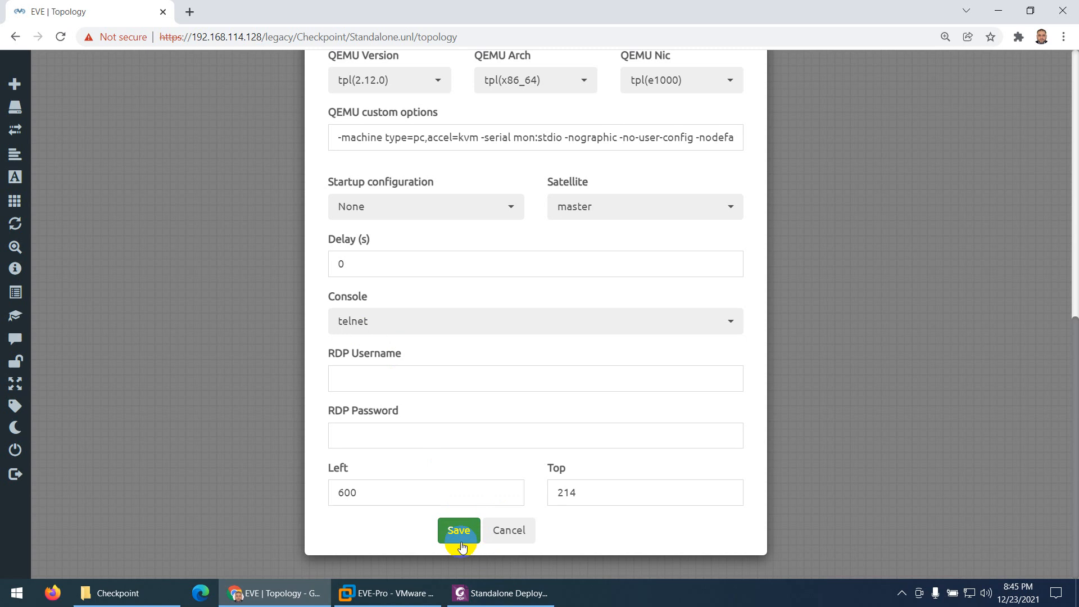
pyautogui.click(458, 530)
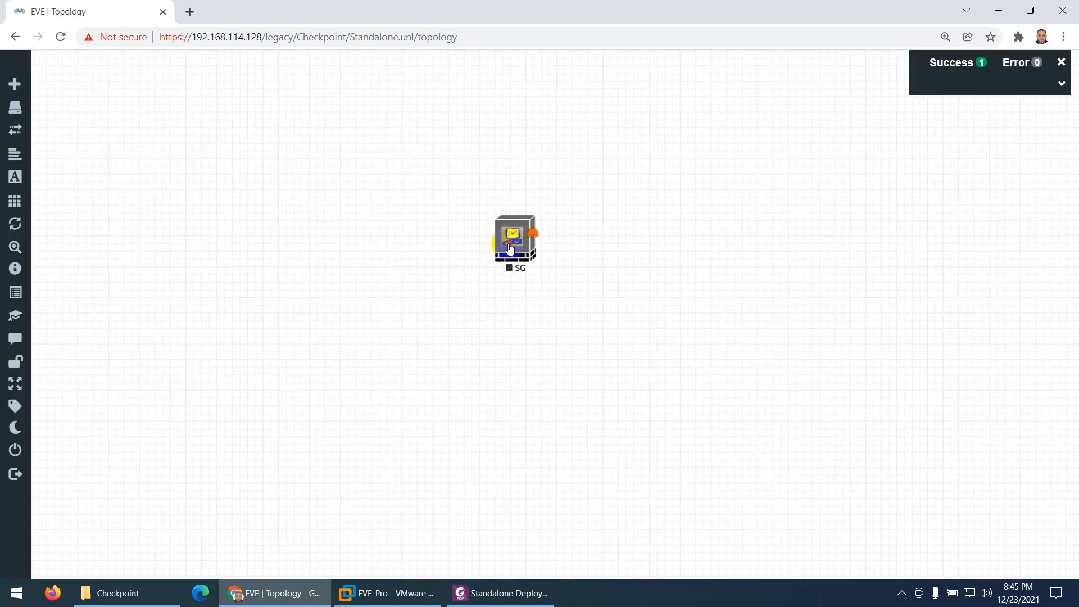
# Check in the PDF guide's topology diagram how the switches are arranged around the SG firewall, and return to EVE-NG
pyautogui.click(497, 592)
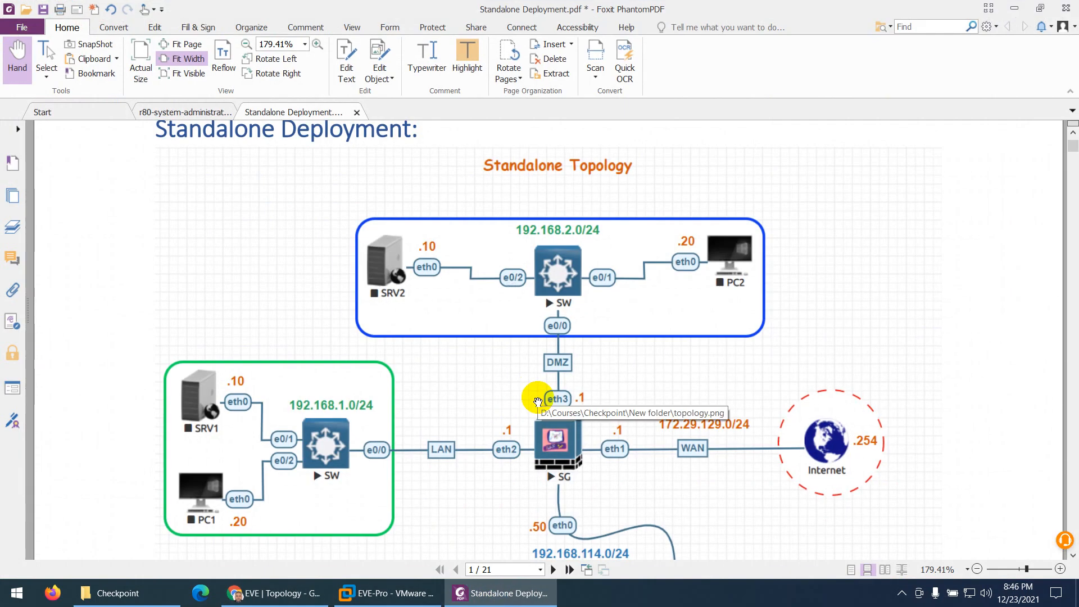
pyautogui.scroll(-3, 538, 402)
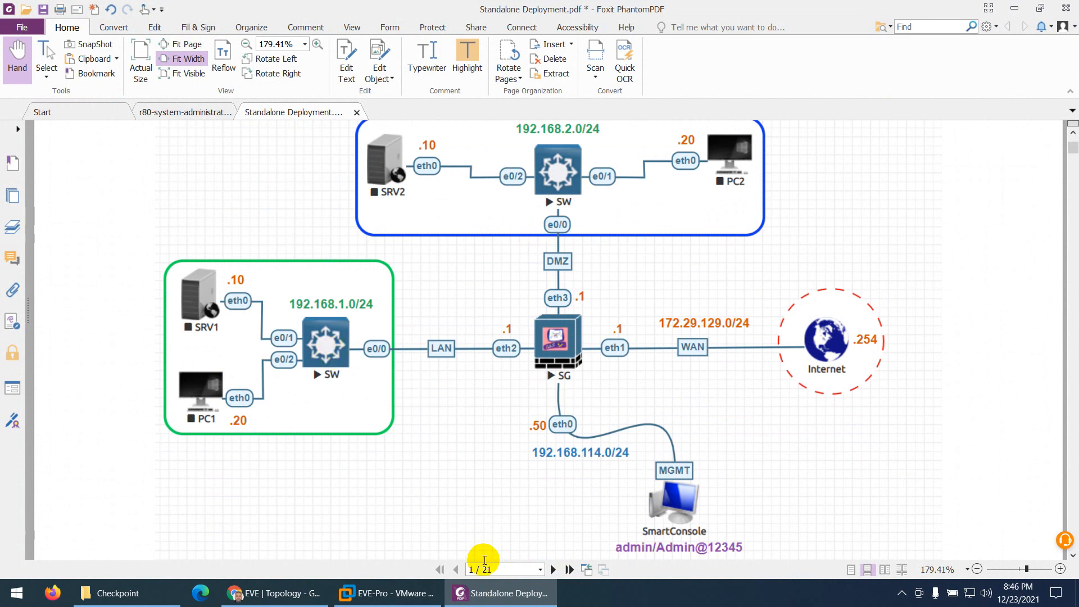
pyautogui.click(494, 593)
# Start adding 2 nodes from the Cisco IOL template with the name prefix SW
pyautogui.rightClick(362, 223)
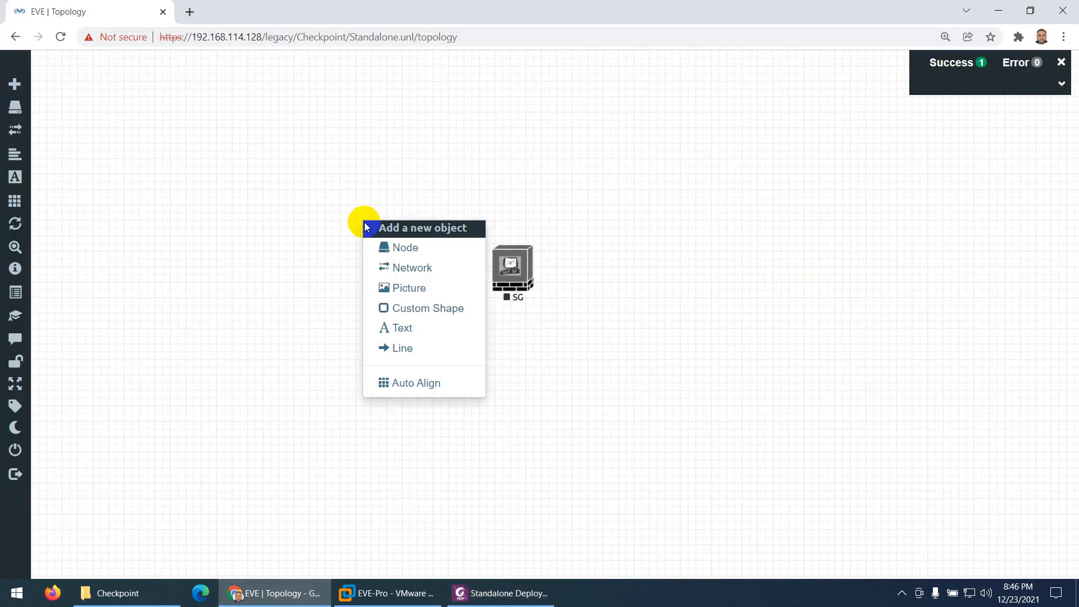
pyautogui.click(384, 246)
pyautogui.write('io')
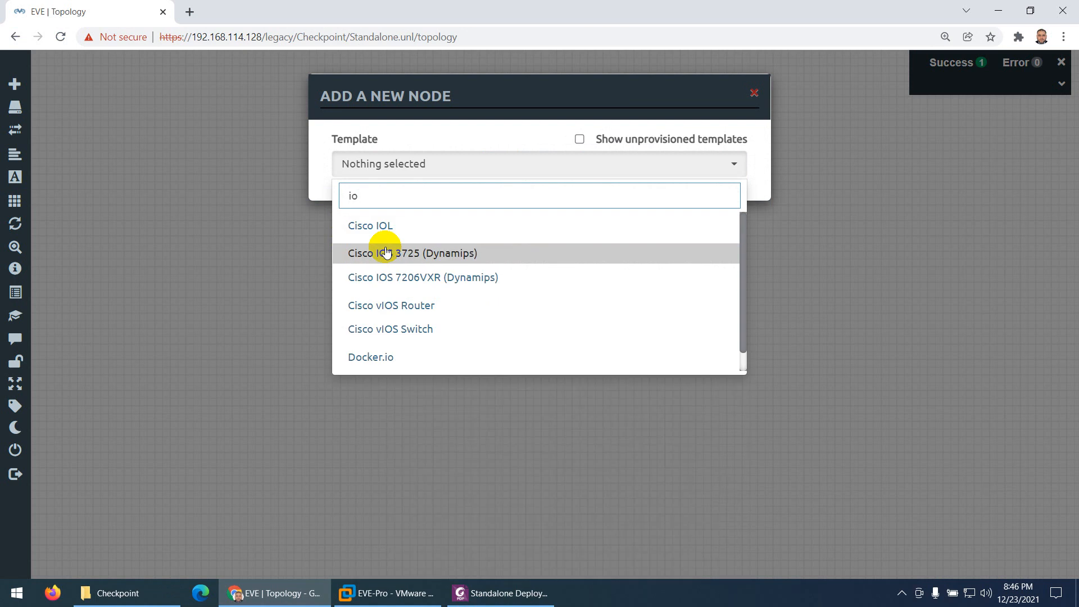
pyautogui.write('l')
pyautogui.click(381, 230)
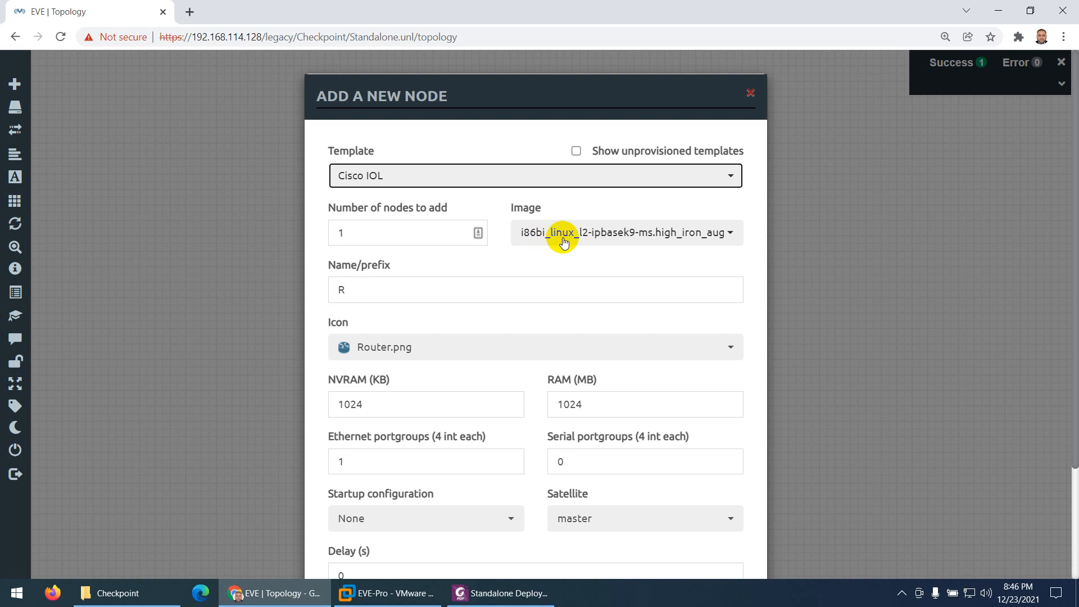
pyautogui.click(363, 232)
pyautogui.moveTo(363, 232); pyautogui.dragTo(330, 232)
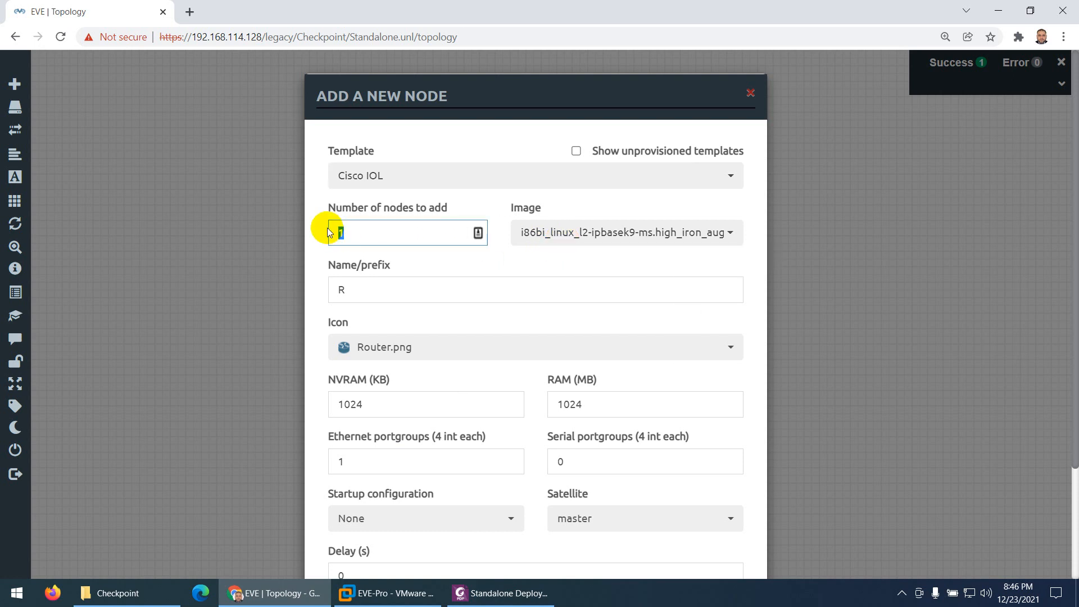
pyautogui.moveTo(360, 290); pyautogui.dragTo(329, 288)
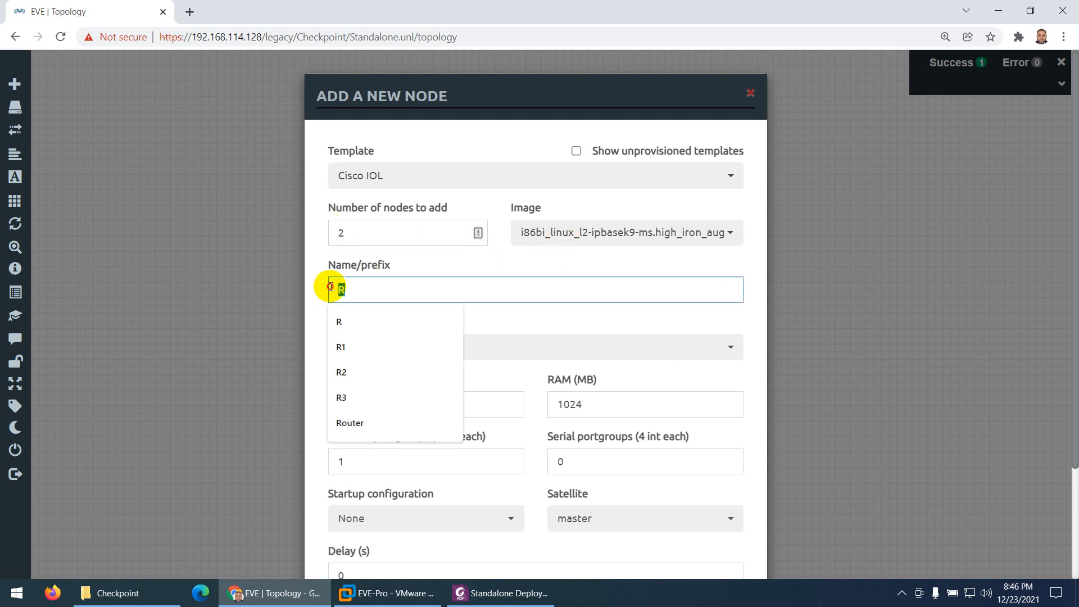
pyautogui.write('SW')
pyautogui.click(354, 321)
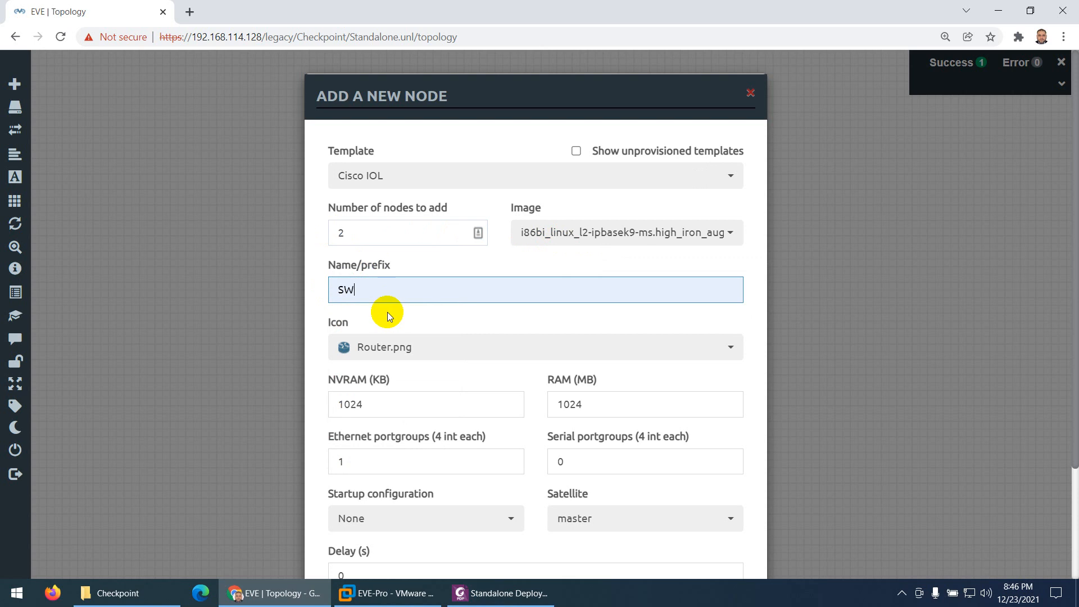
# Give the new switch nodes the Switch L3.png icon and save them to the topology
pyautogui.click(377, 357)
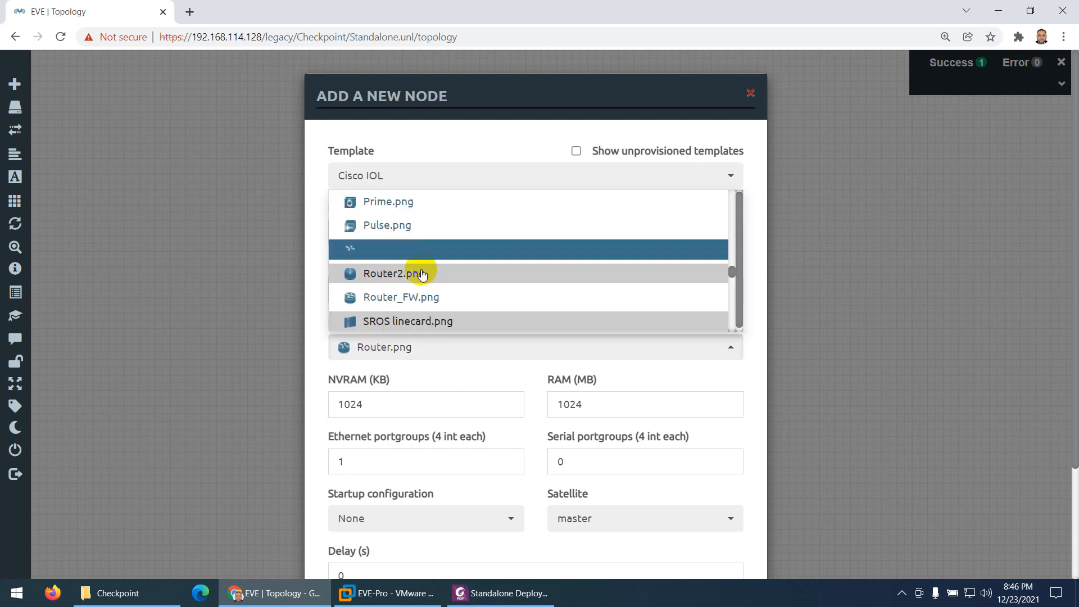
pyautogui.scroll(-3, 427, 281)
pyautogui.scroll(-4, 429, 288)
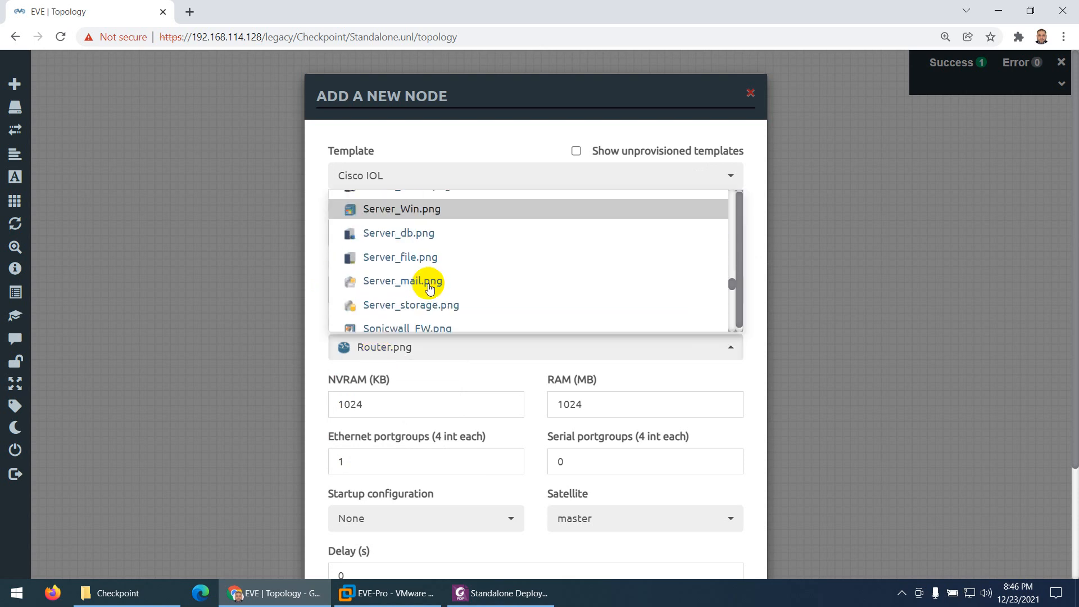
pyautogui.scroll(-2, 430, 287)
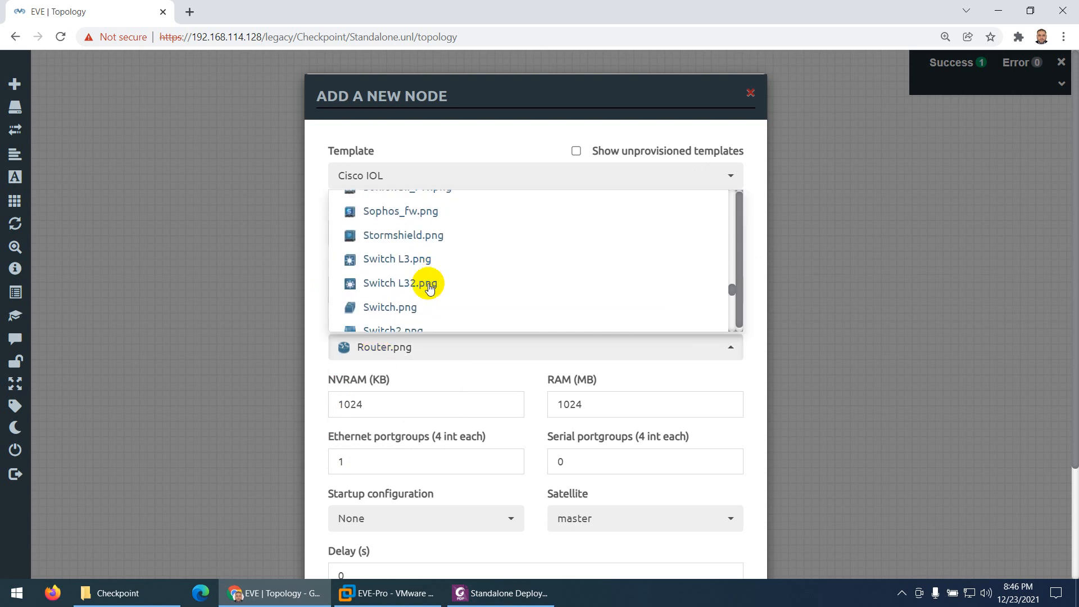
pyautogui.click(416, 268)
pyautogui.scroll(-2, 495, 372)
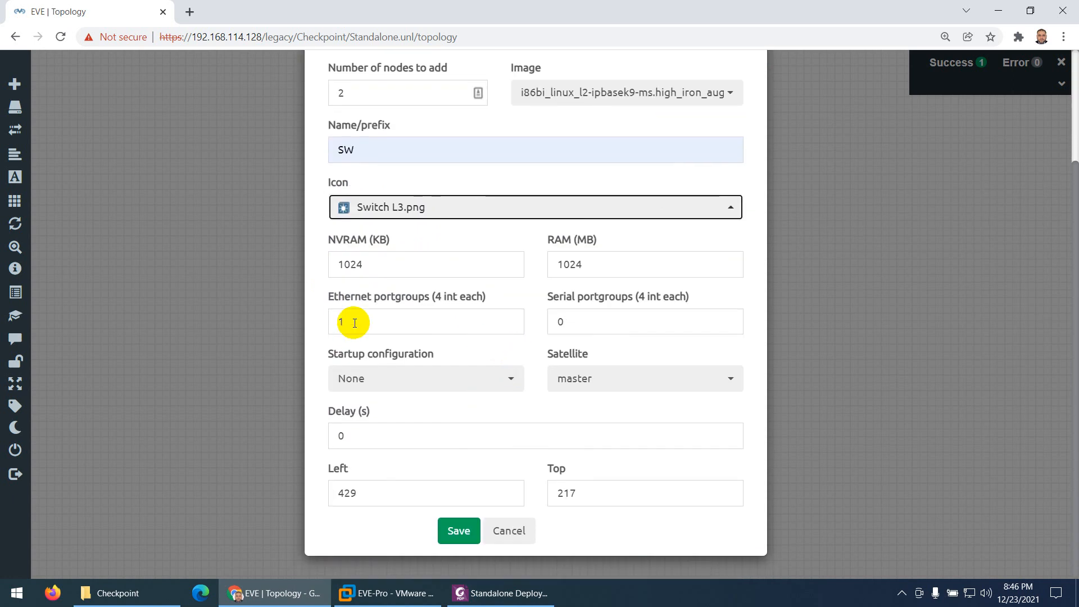
pyautogui.click(457, 531)
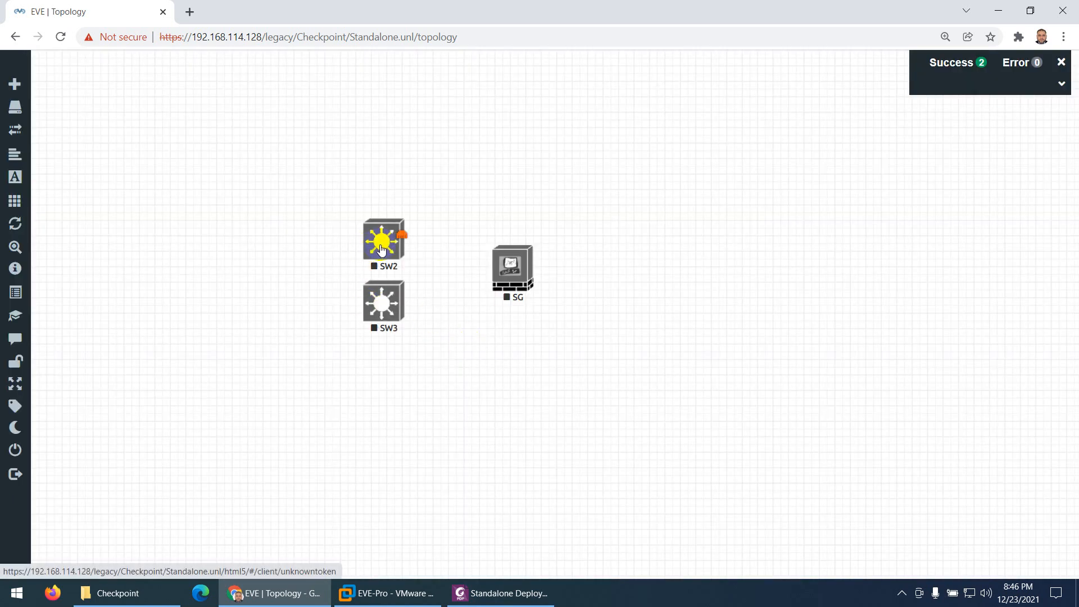
# Place switch SW2 directly above the SG firewall and switch SW3 to its left, level with it
pyautogui.moveTo(372, 250); pyautogui.dragTo(512, 172)
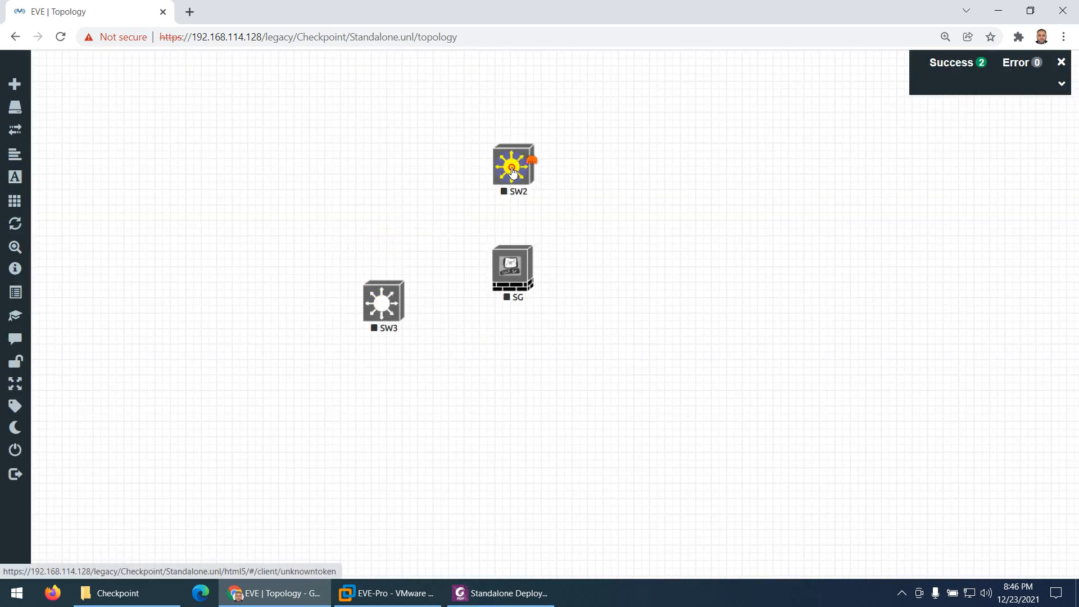
pyautogui.moveTo(375, 299); pyautogui.dragTo(352, 262)
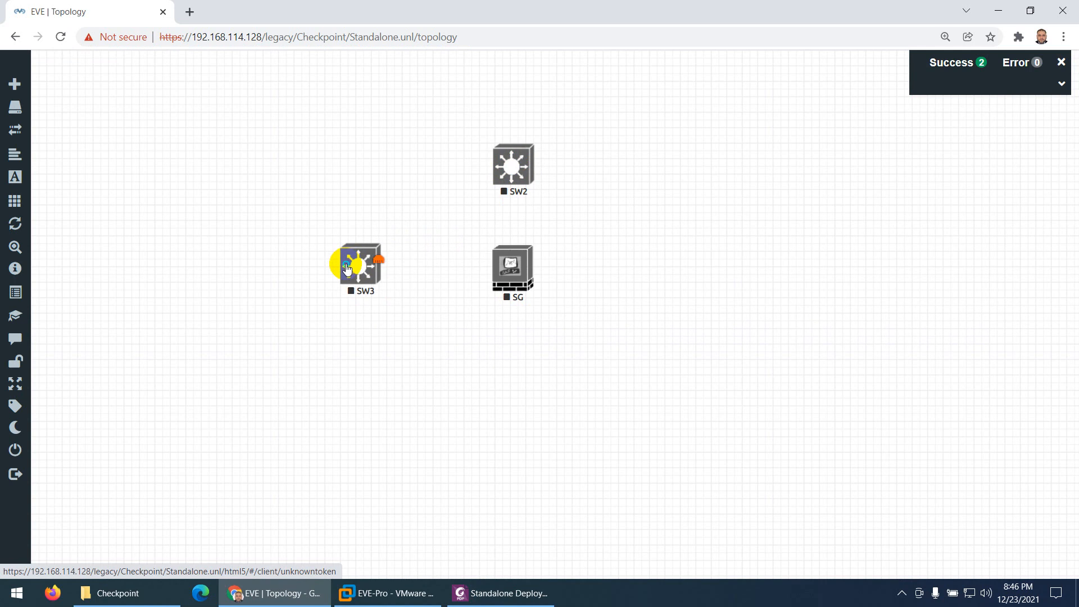
# Rename switch SW3 as SW1 and save the node
pyautogui.rightClick(353, 264)
pyautogui.click(379, 344)
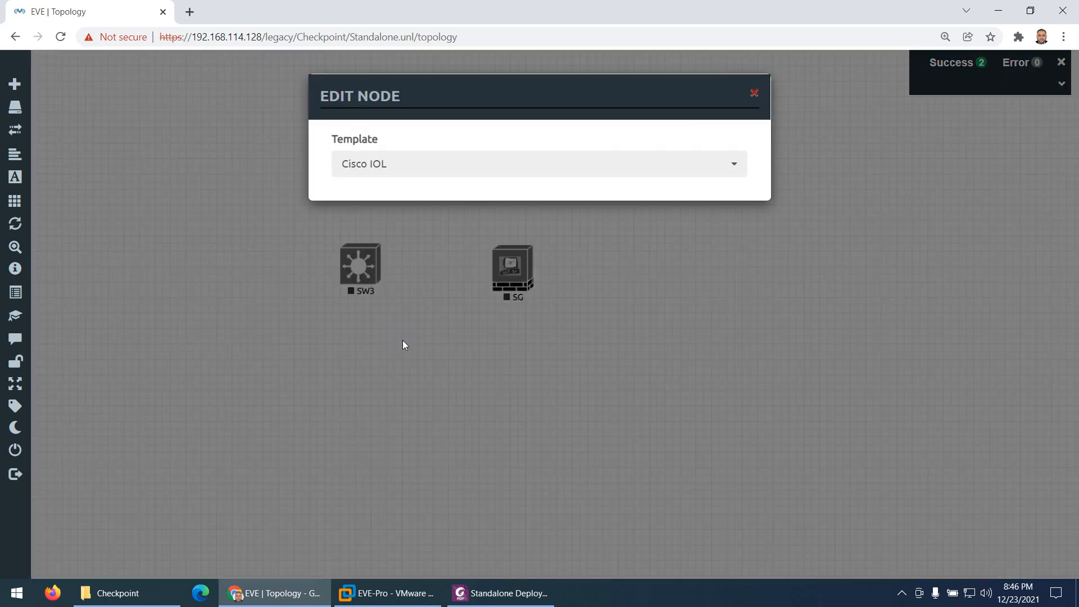
pyautogui.click(383, 344)
pyautogui.press('BackSpace')
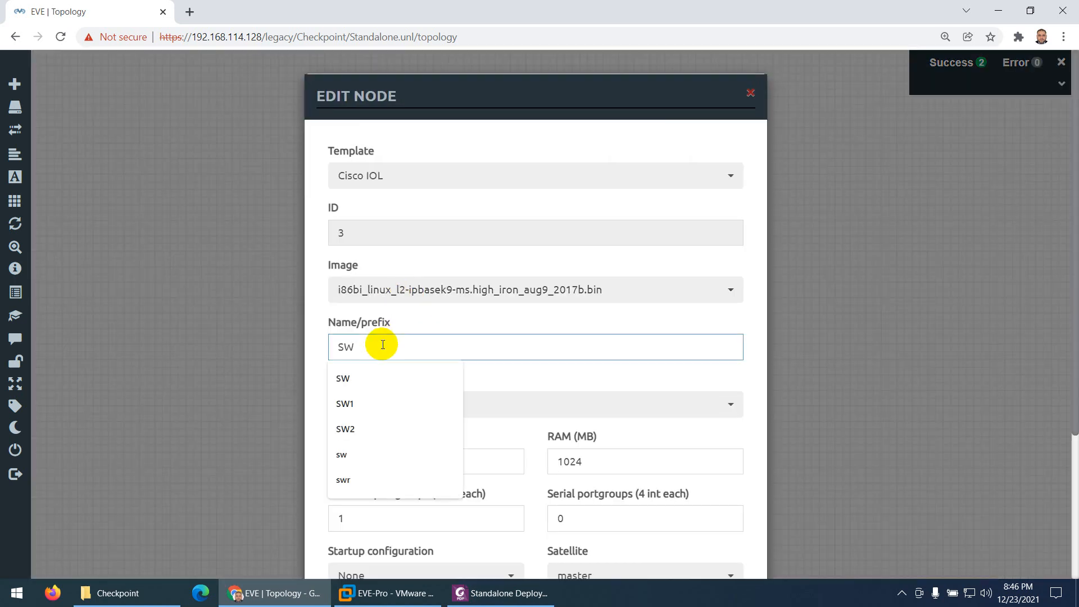
pyautogui.write('1')
pyautogui.scroll(-3, 391, 381)
pyautogui.click(454, 528)
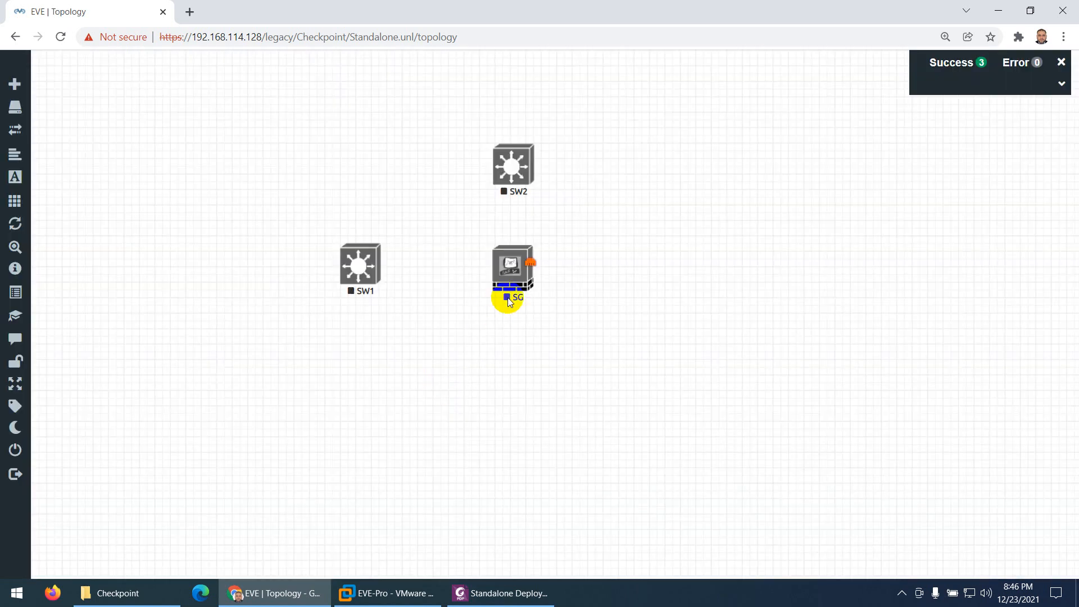
# Move SW2 slightly further above the SG firewall, and shift SW1, SW2 and SG together down the canvas
pyautogui.moveTo(510, 168); pyautogui.dragTo(516, 157)
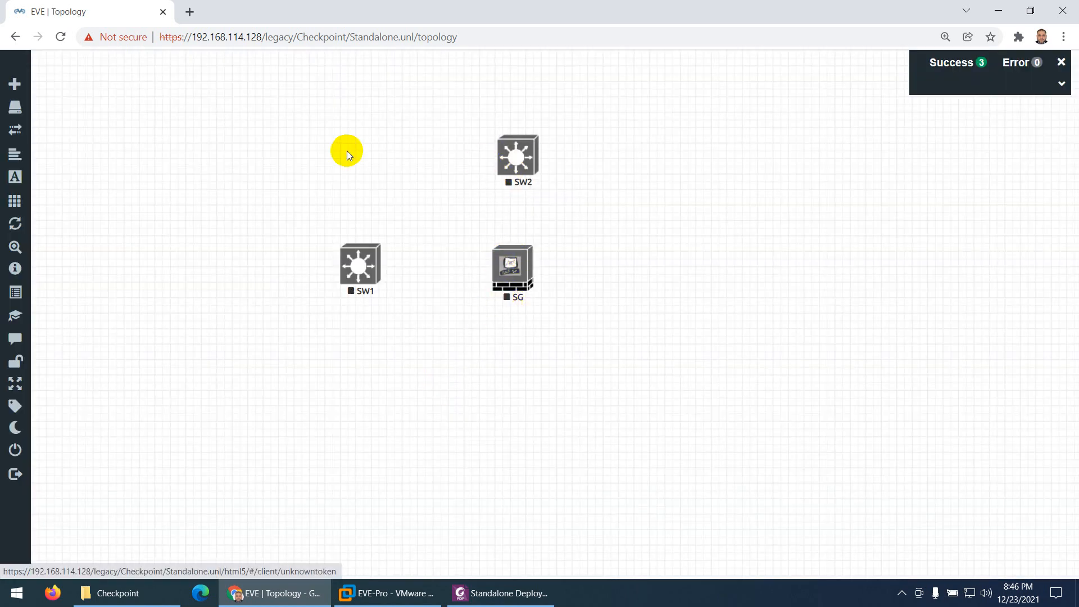
pyautogui.moveTo(281, 98); pyautogui.dragTo(726, 445)
pyautogui.moveTo(510, 270); pyautogui.dragTo(512, 300)
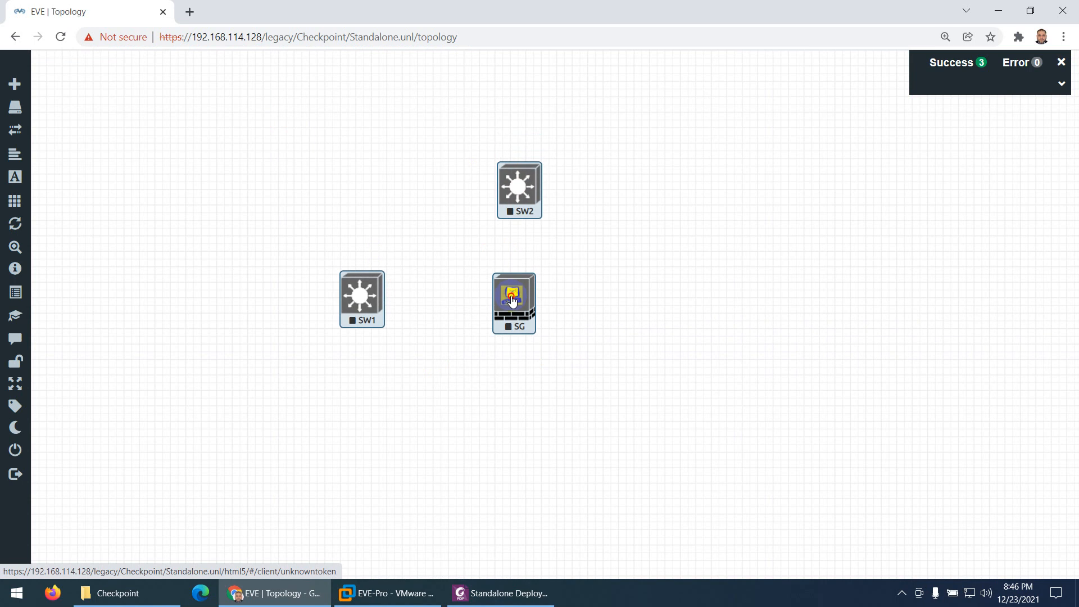
# Check in the PDF guide's topology diagram which servers and PCs connect to each switch, and return to EVE-NG
pyautogui.click(500, 593)
pyautogui.scroll(2, 449, 382)
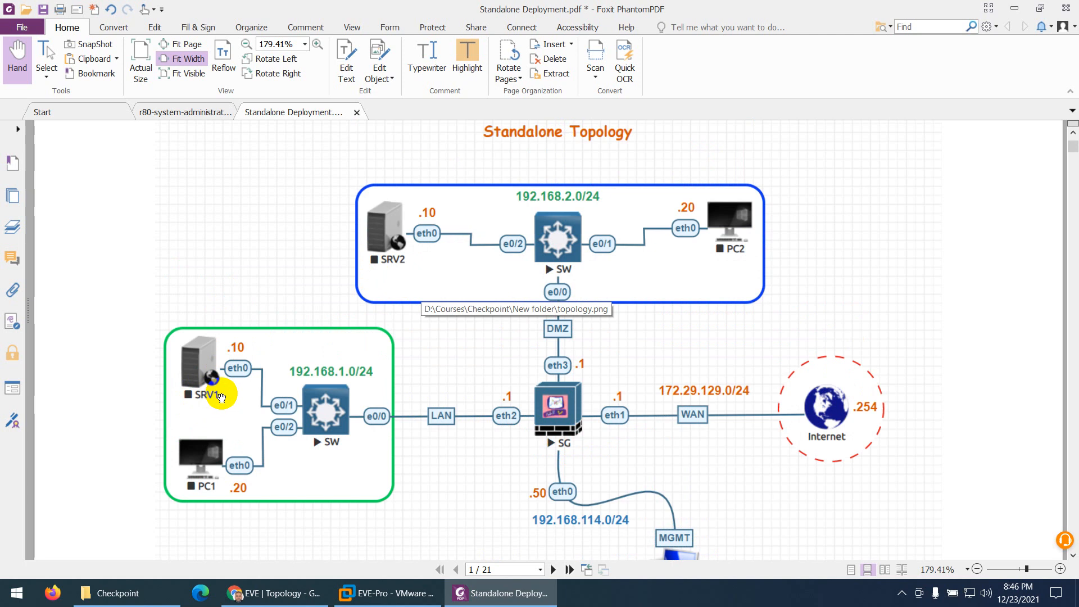
pyautogui.scroll(-1, 220, 397)
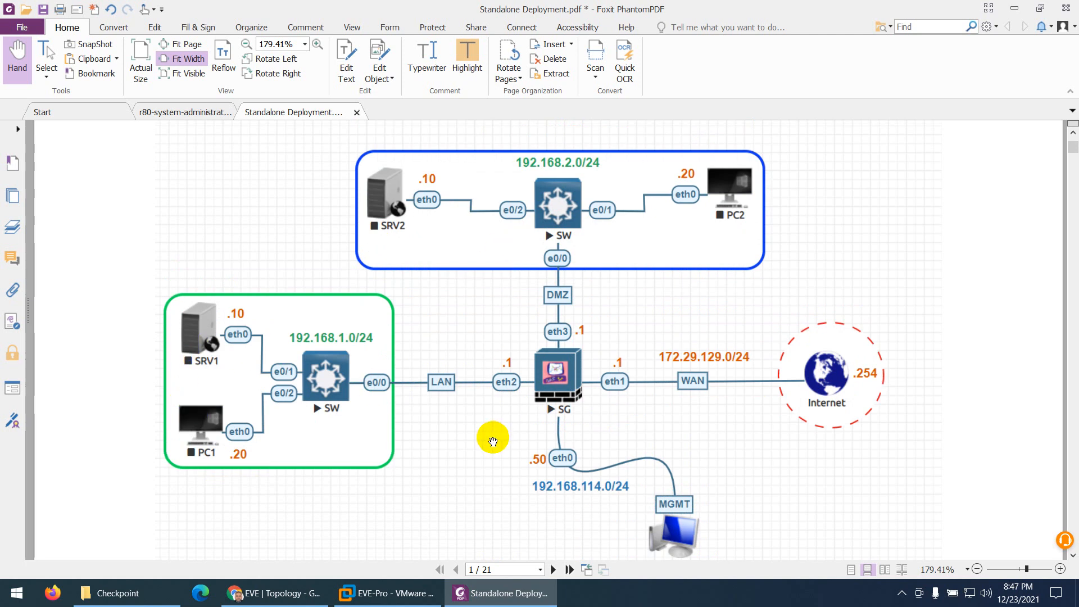
pyautogui.click(485, 593)
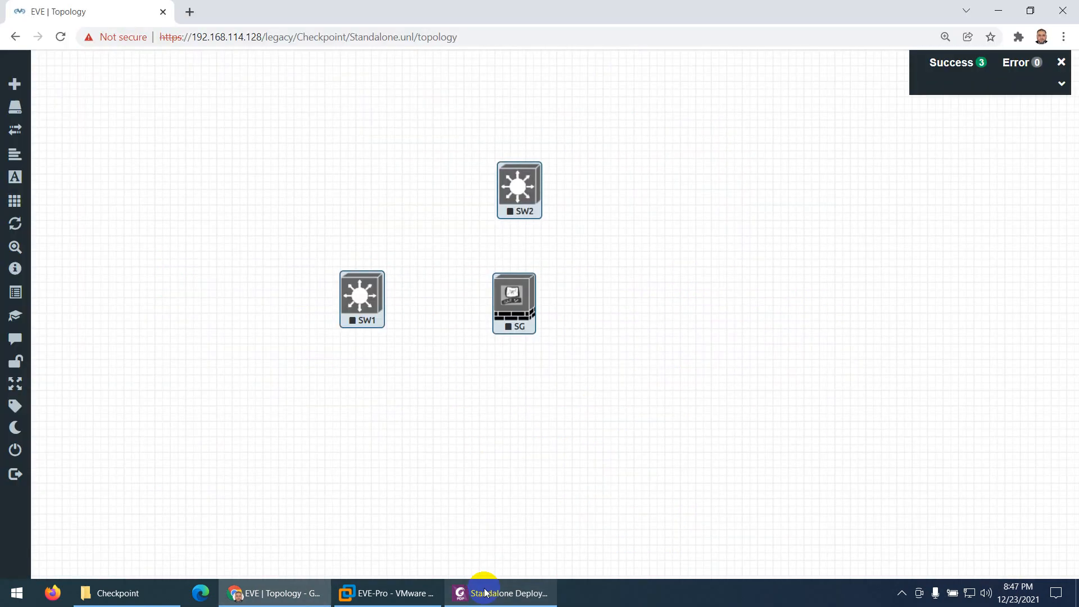
# Start adding a new node from the Docker.io template with the eve-gui-server:latest image
pyautogui.rightClick(274, 160)
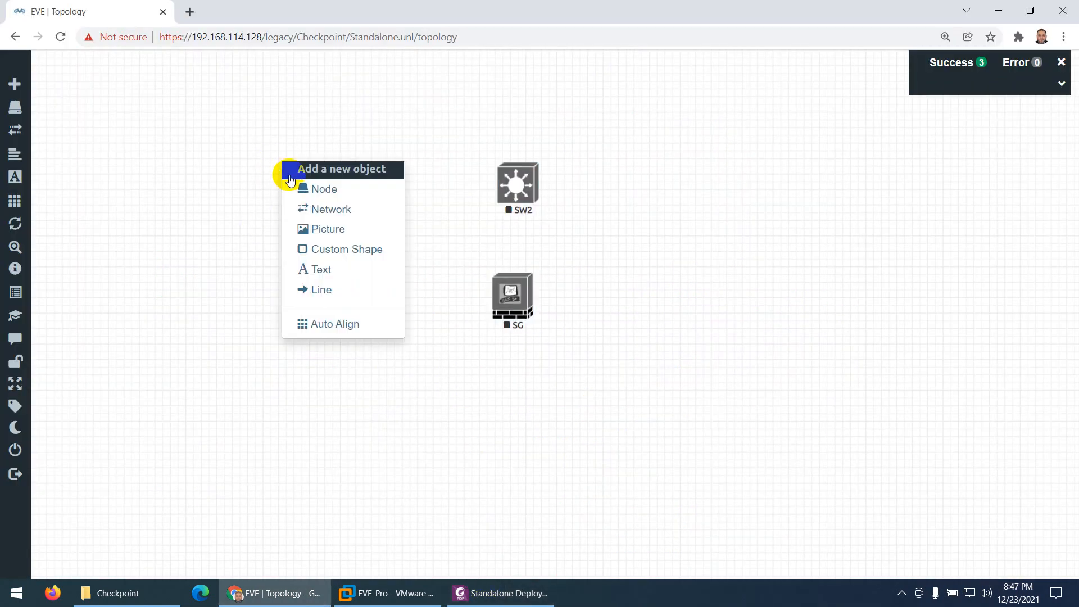
pyautogui.click(304, 186)
pyautogui.write('do')
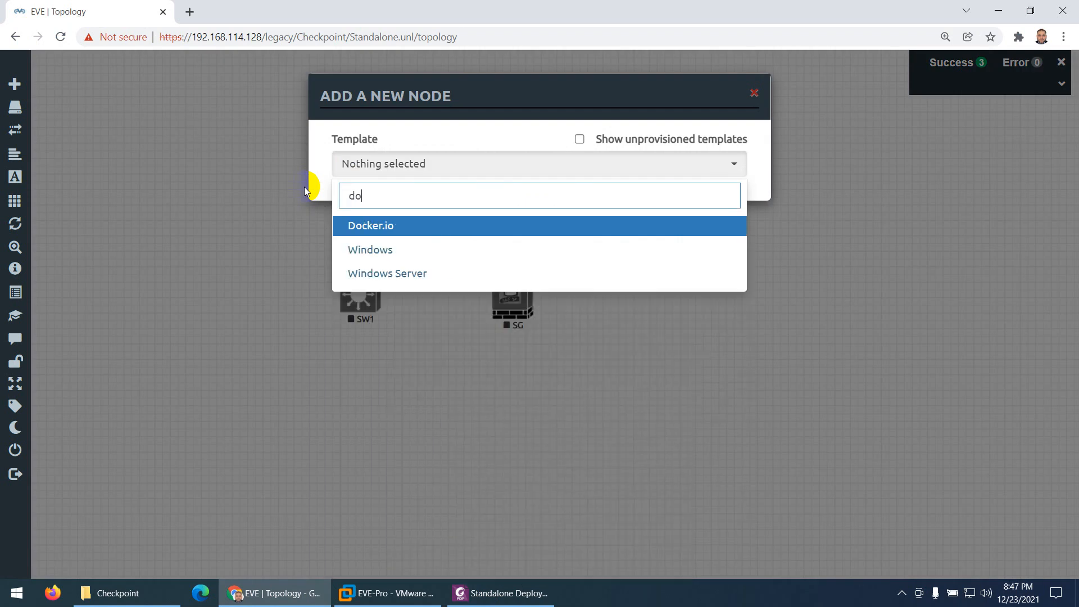
pyautogui.click(357, 226)
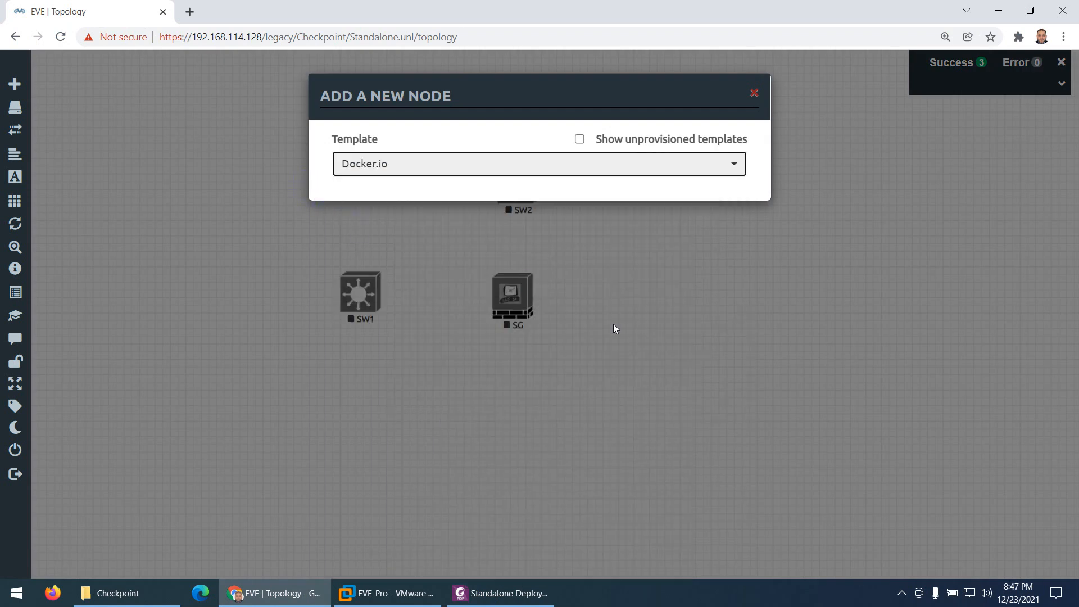
pyautogui.click(553, 232)
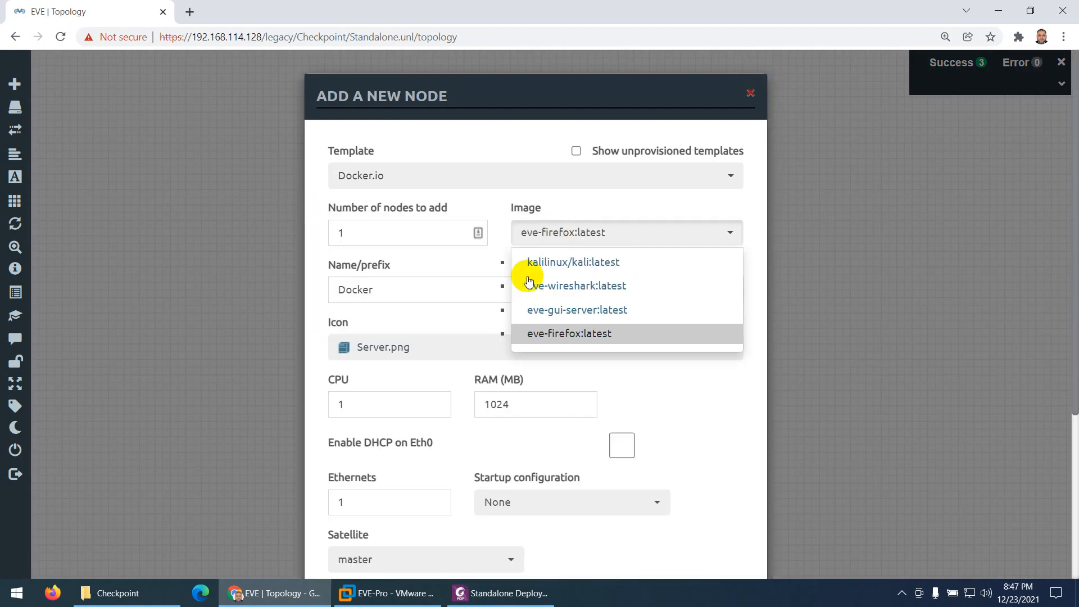
pyautogui.click(571, 316)
# Set the number of Docker nodes to add to 4 and save them to the topology with the default name prefix
pyautogui.moveTo(365, 233); pyautogui.dragTo(313, 233)
pyautogui.write('4')
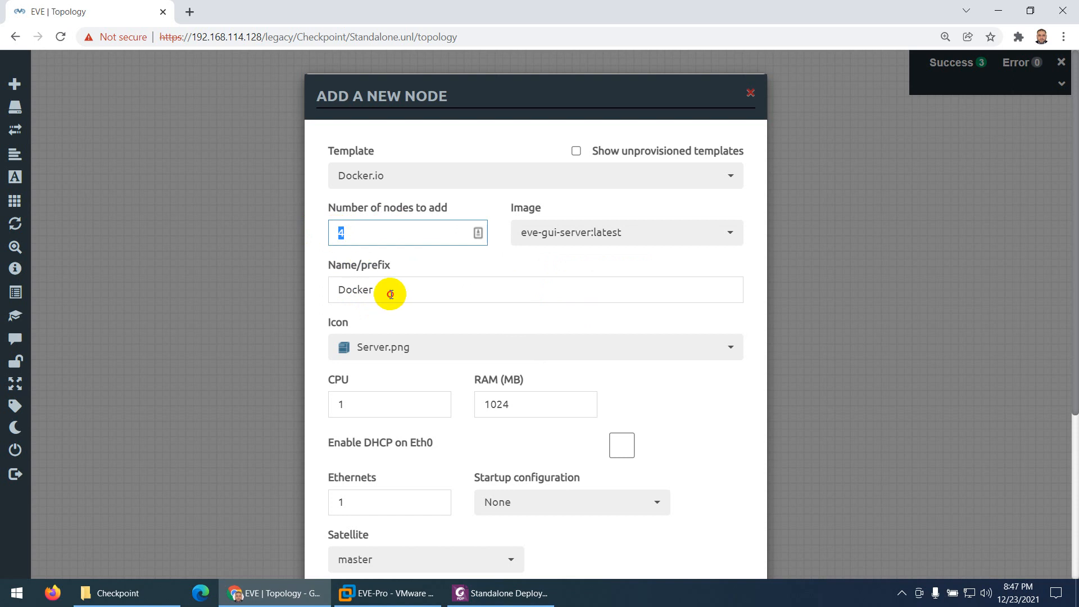
pyautogui.moveTo(388, 290); pyautogui.dragTo(326, 292)
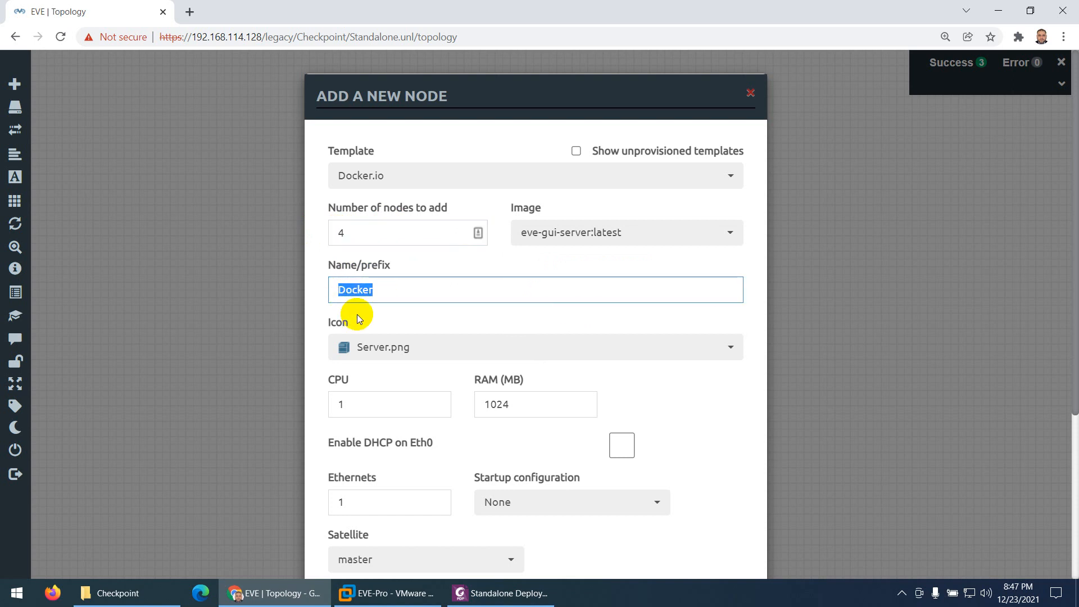
pyautogui.scroll(-3, 360, 315)
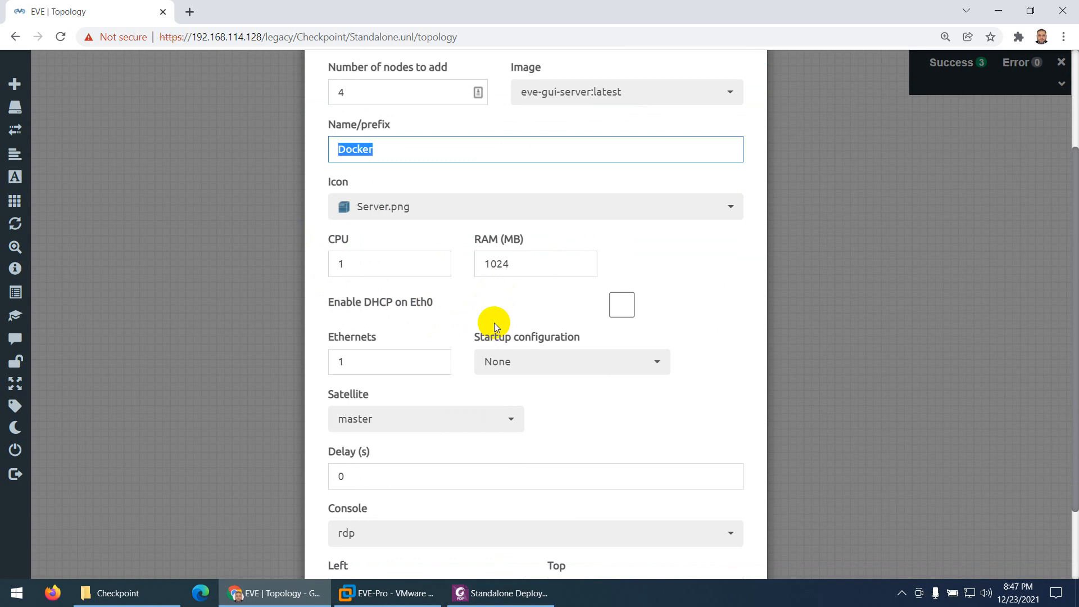
pyautogui.scroll(-2, 599, 322)
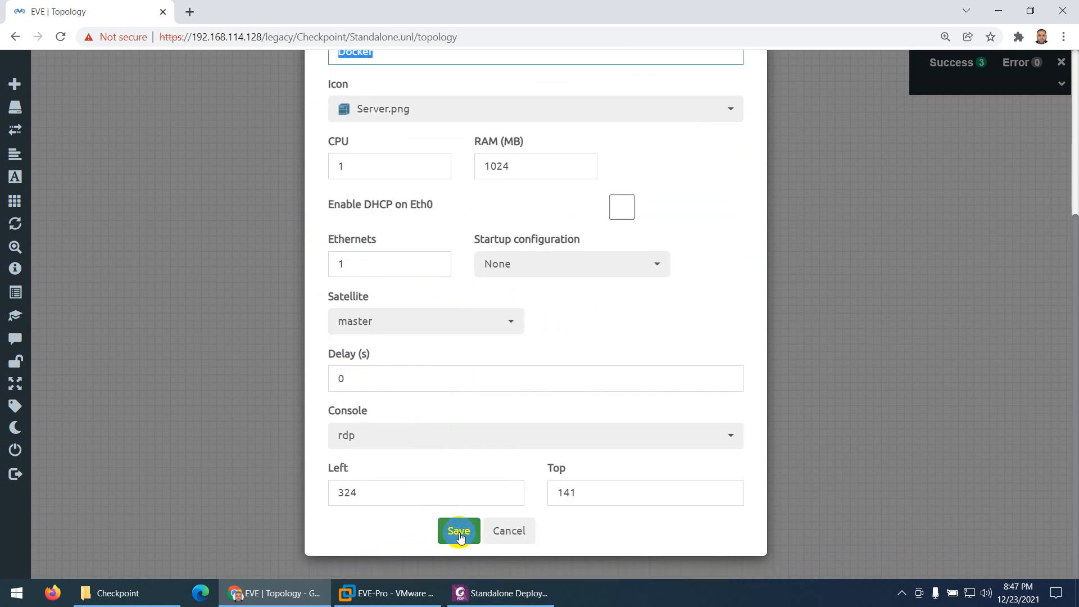
pyautogui.click(459, 532)
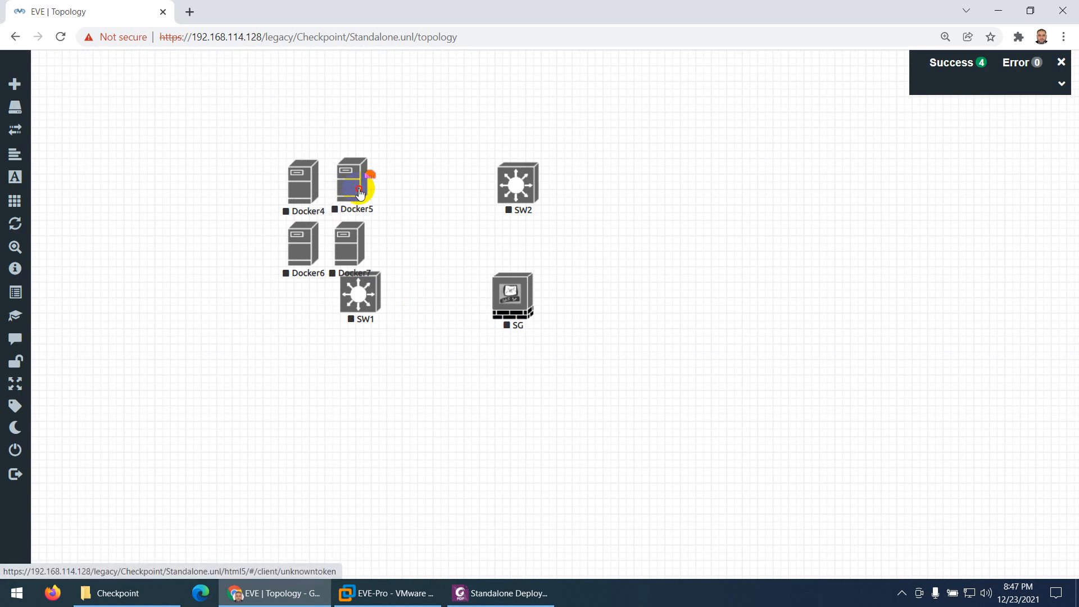
# Place Docker4 and Docker5 on either side above SW2, and Docker6 and Docker7 above and below SW1 on its left
pyautogui.moveTo(359, 192); pyautogui.dragTo(644, 148)
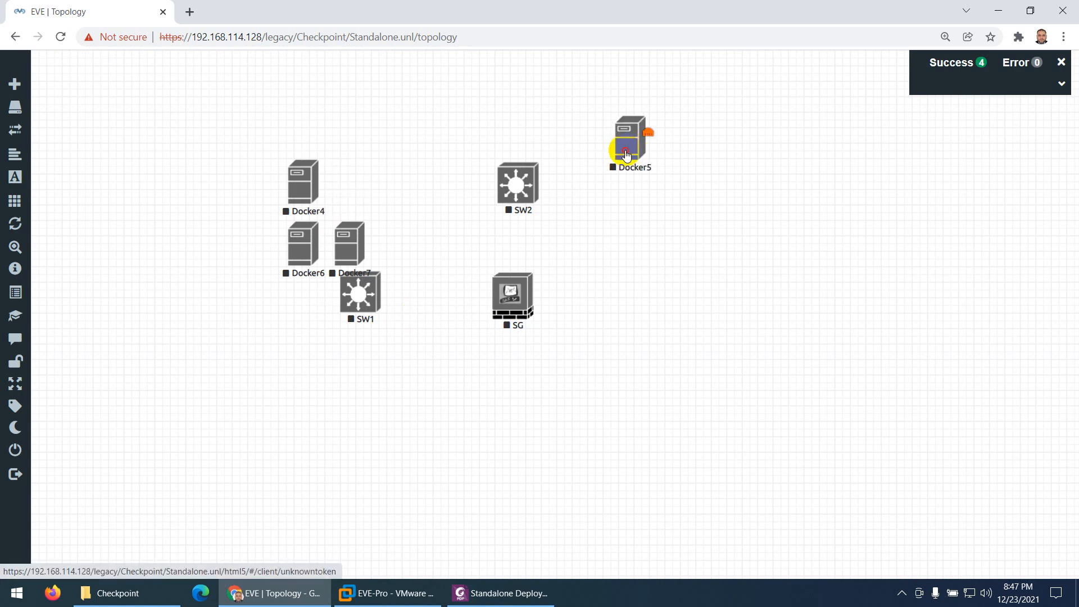
pyautogui.moveTo(302, 193); pyautogui.dragTo(414, 130)
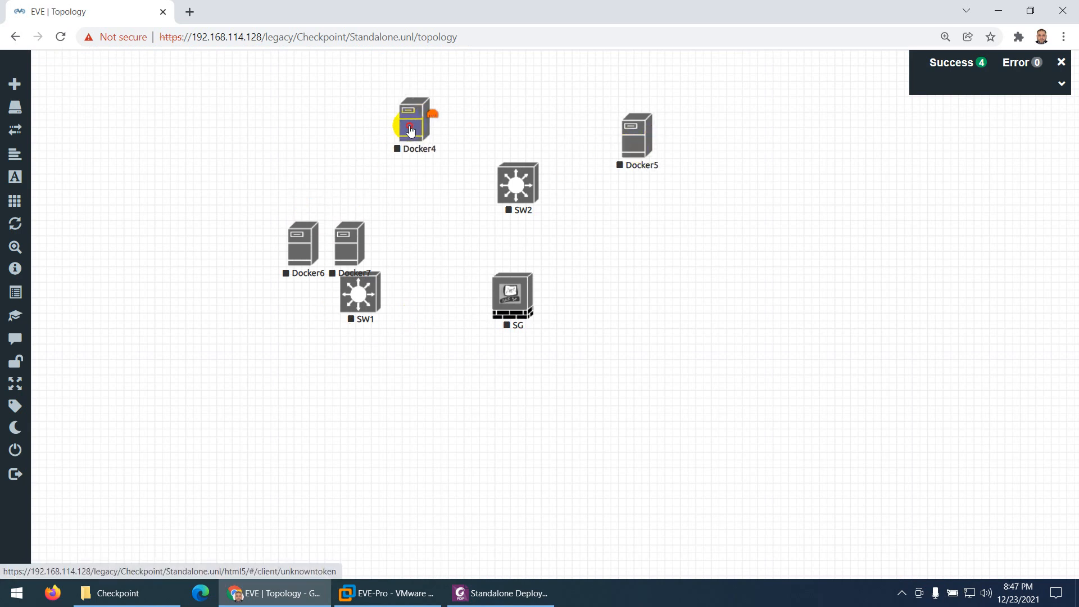
pyautogui.moveTo(301, 245); pyautogui.dragTo(267, 237)
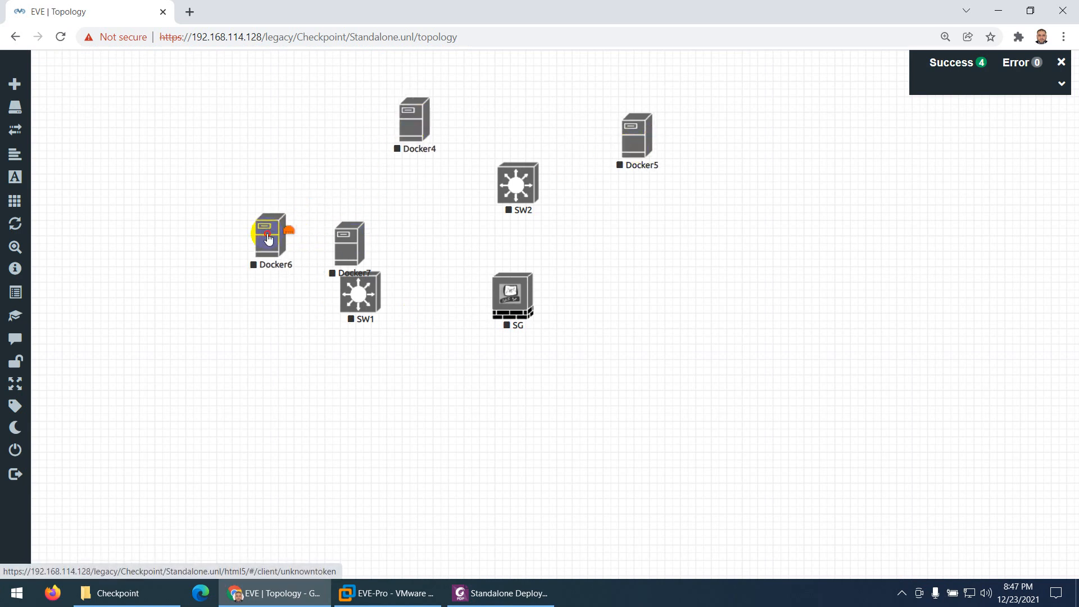
pyautogui.moveTo(343, 247); pyautogui.dragTo(261, 367)
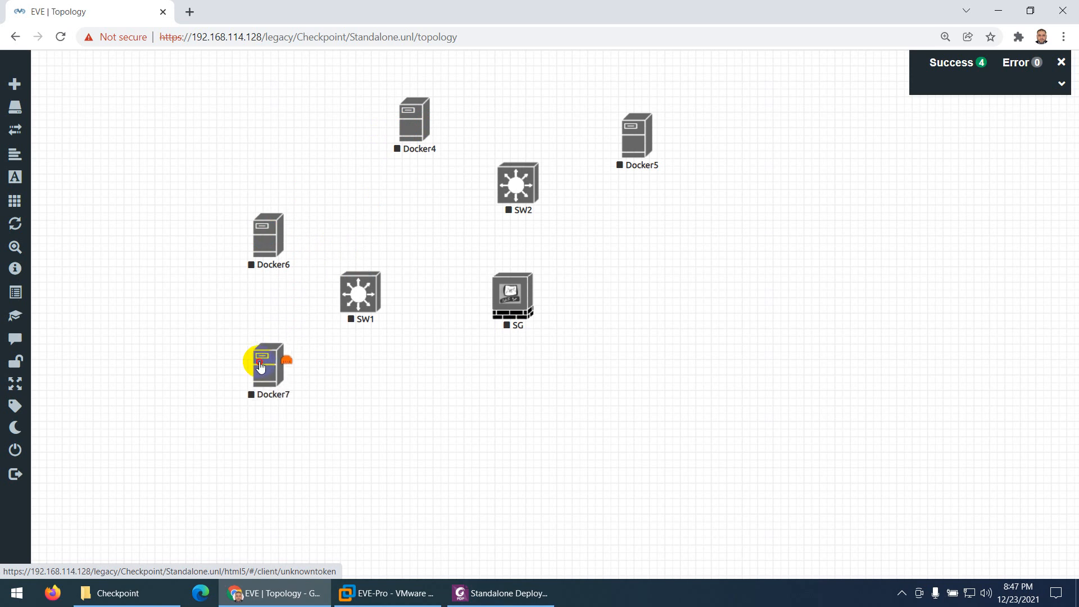
# Compare the layout with the PDF guide's diagram, and move Docker6 and Docker7 further left of SW1
pyautogui.click(502, 593)
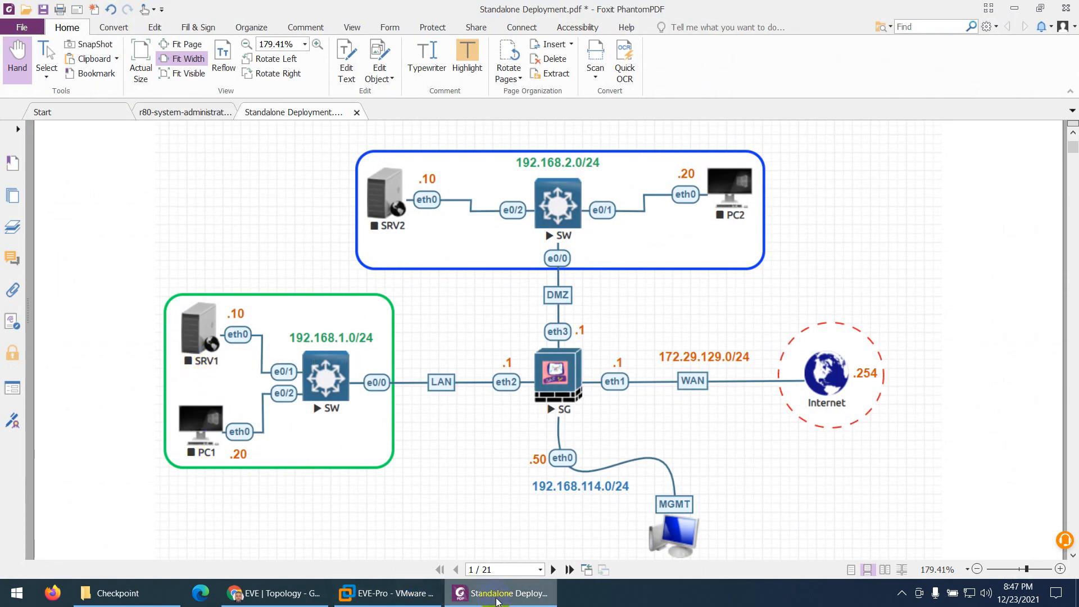
pyautogui.click(273, 592)
pyautogui.moveTo(281, 256); pyautogui.dragTo(245, 290)
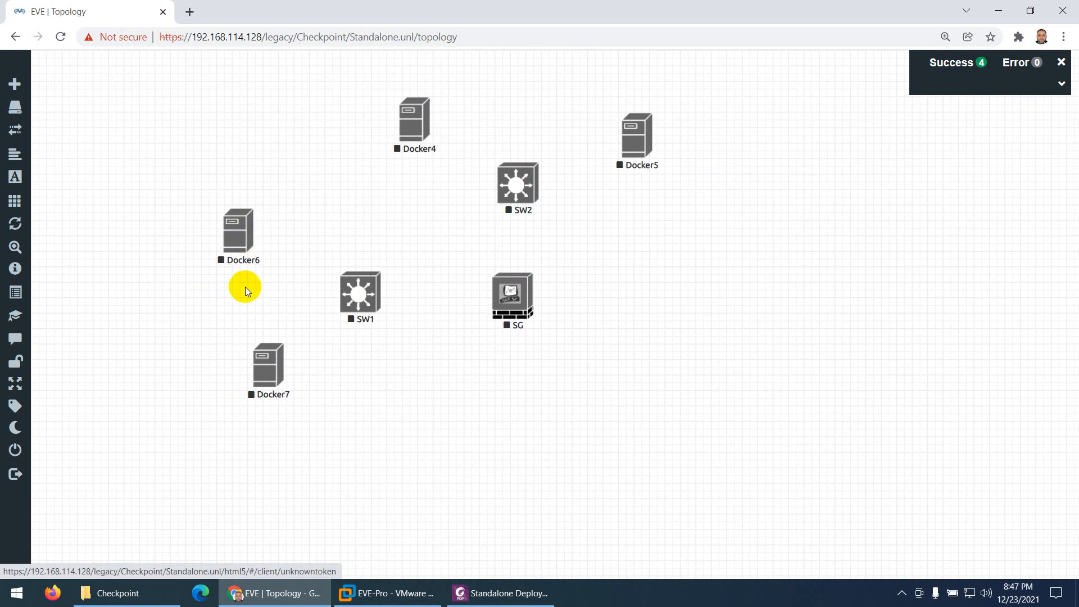
pyautogui.moveTo(273, 372); pyautogui.dragTo(245, 369)
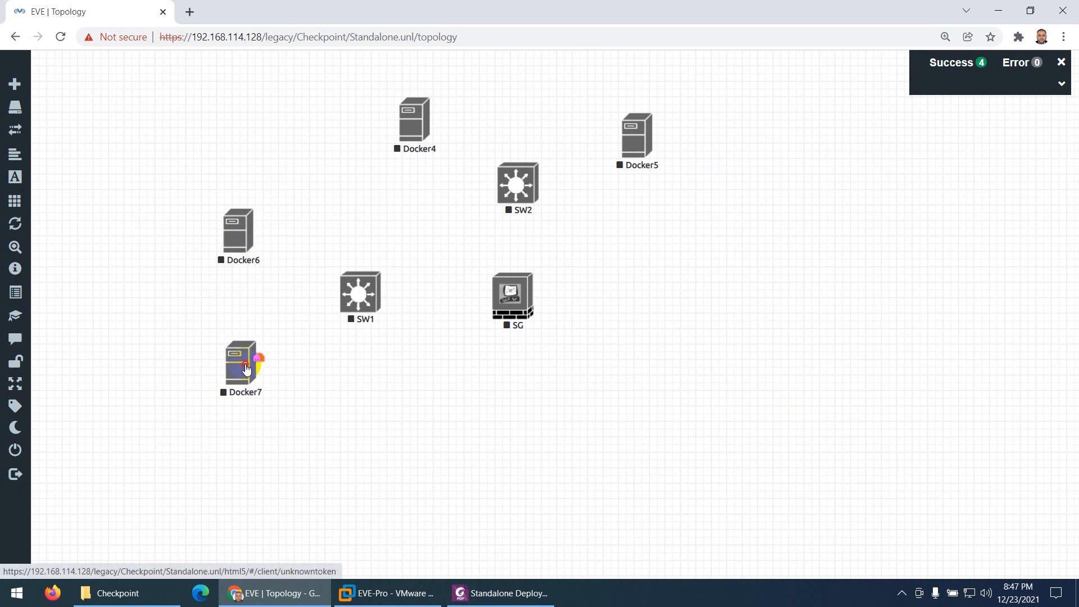
# Change the name of the Docker6 node to SRV1 in its settings
pyautogui.click(245, 262)
pyautogui.rightClick(242, 240)
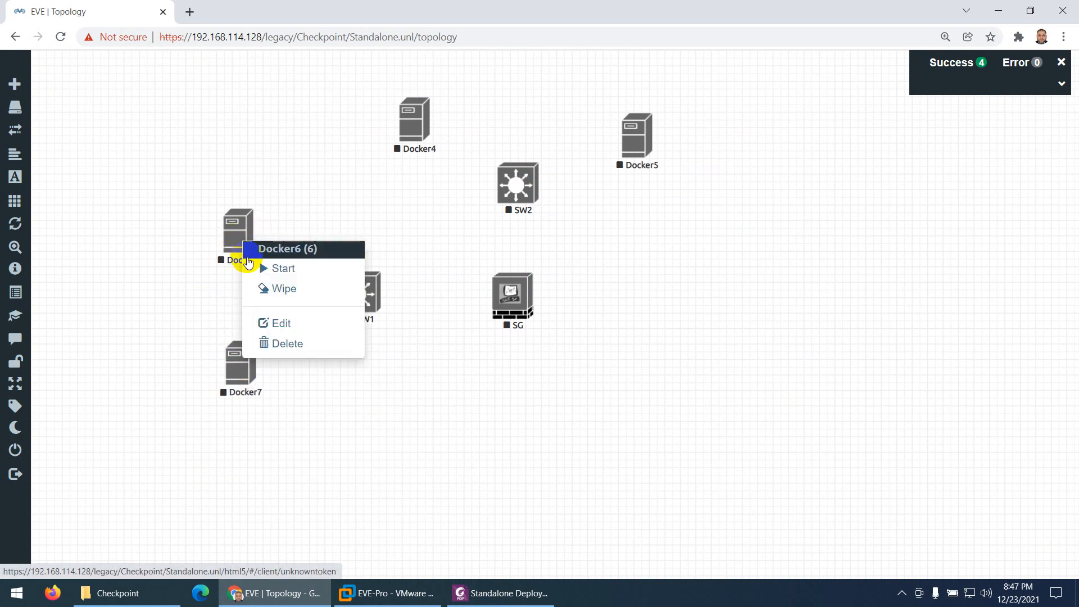
pyautogui.click(275, 325)
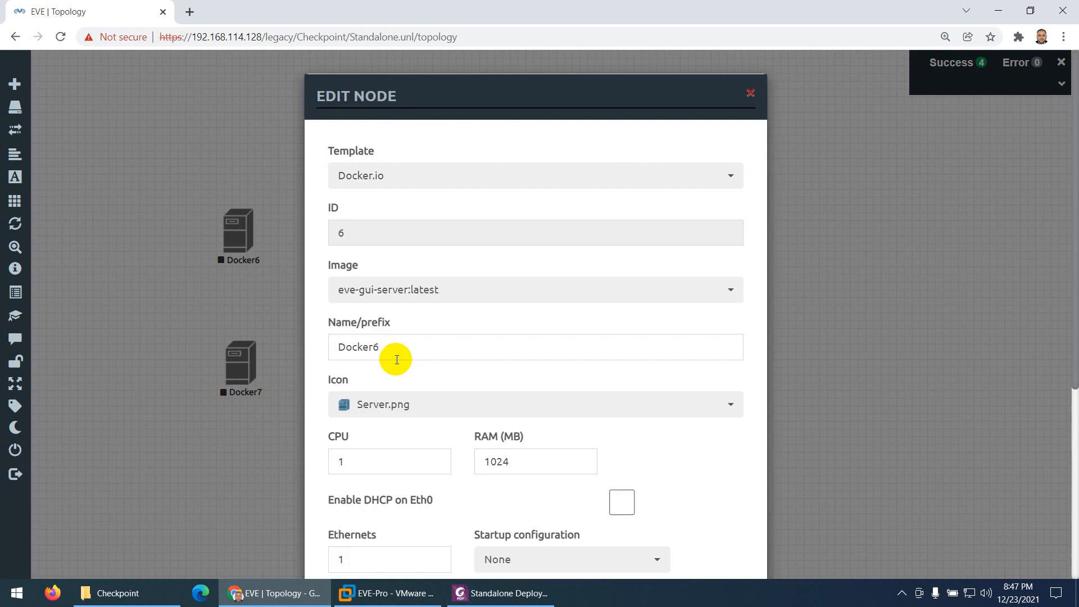
pyautogui.moveTo(388, 346); pyautogui.dragTo(326, 352)
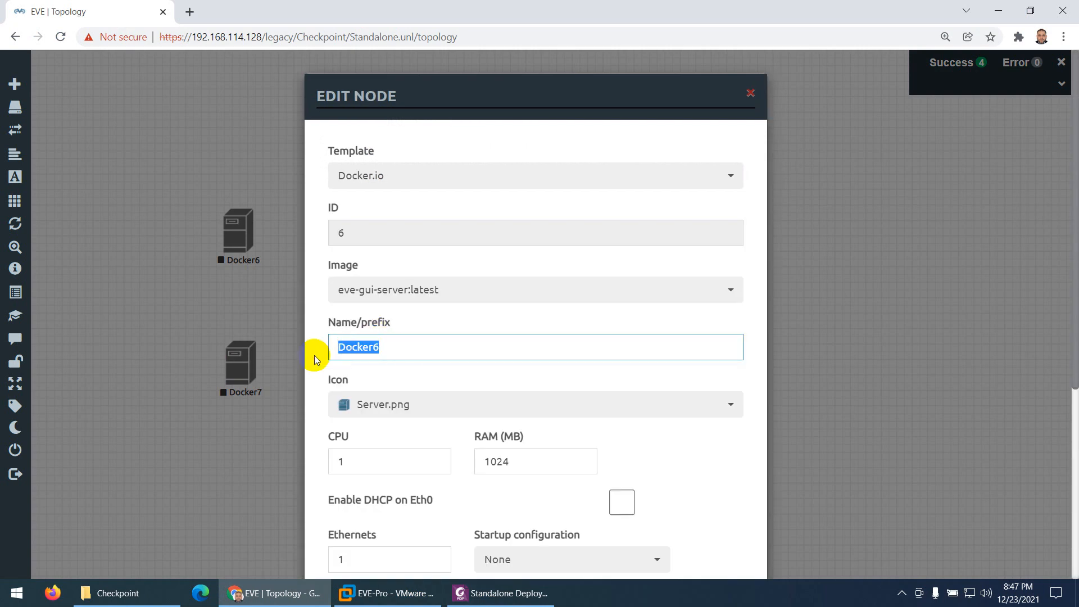
pyautogui.write('SRV1')
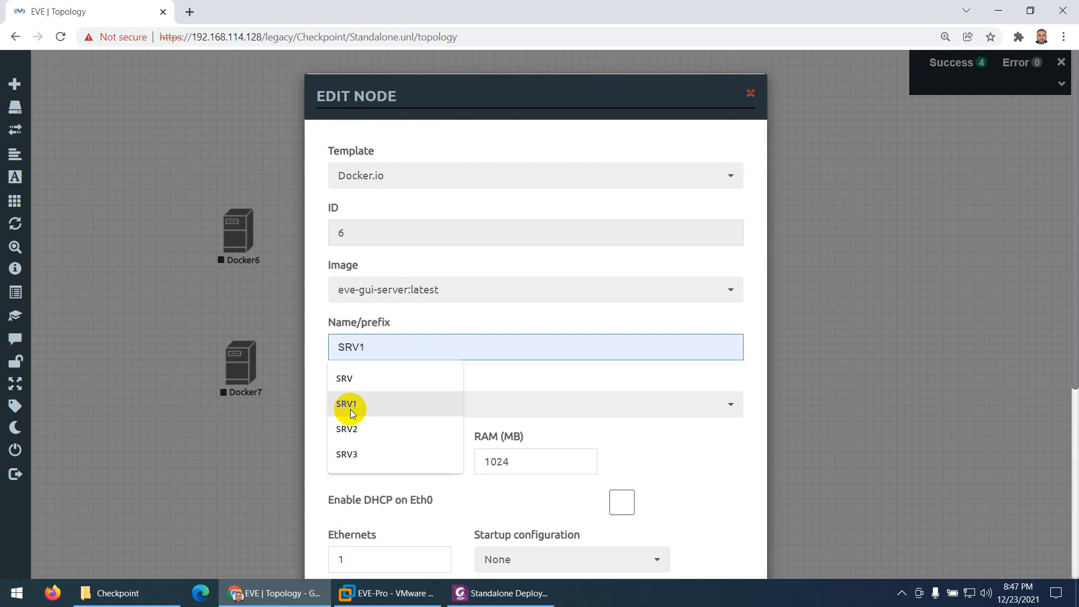
pyautogui.click(350, 409)
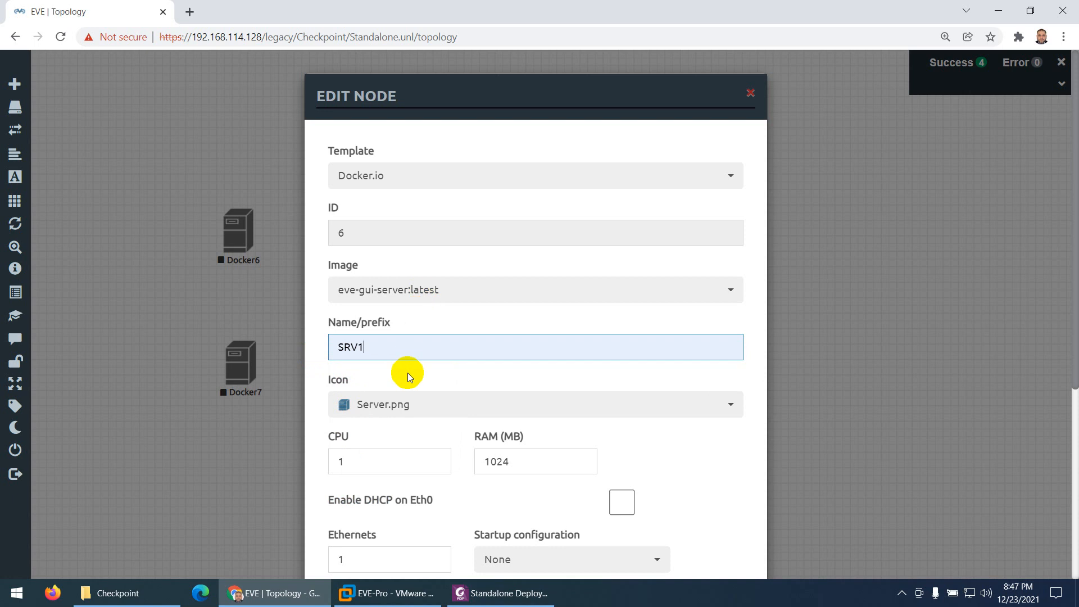
# Check the server symbol in the PDF guide, give SRV1 the Server_WEB1.png icon and save the node
pyautogui.click(403, 410)
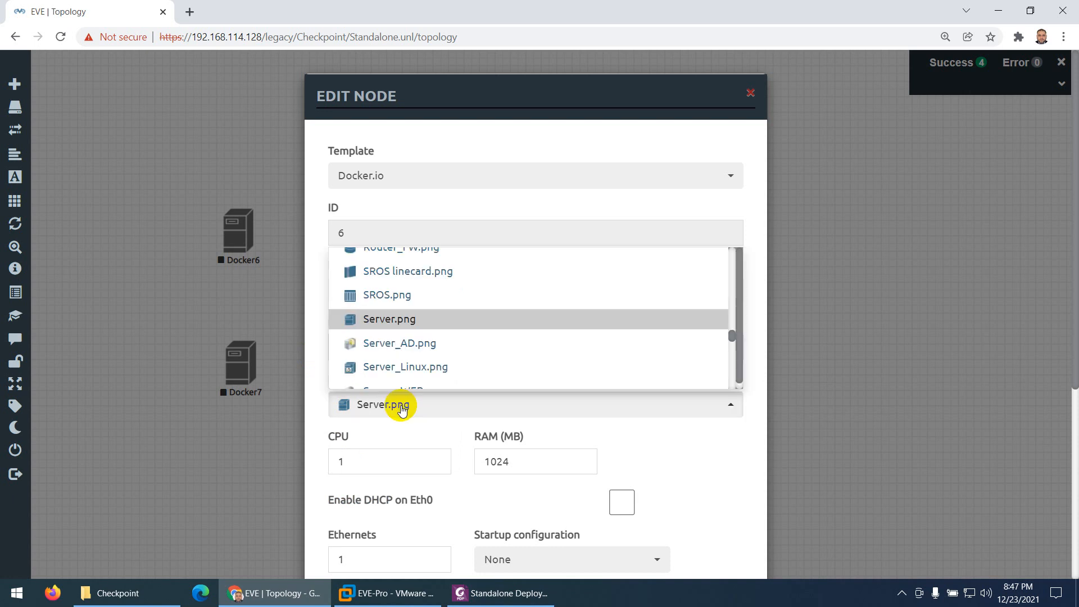
pyautogui.click(489, 593)
pyautogui.click(488, 594)
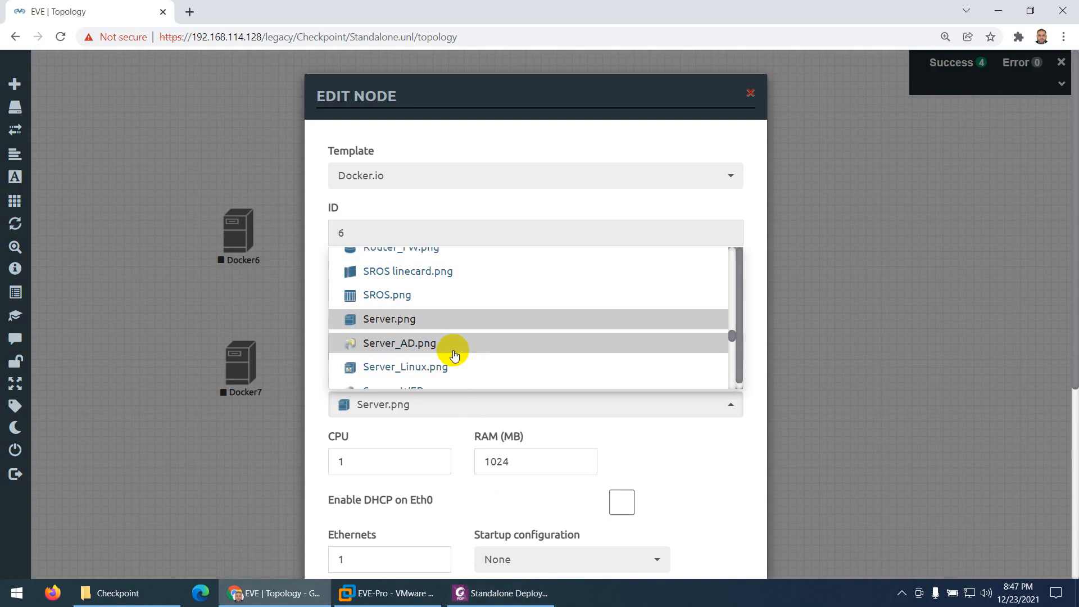
pyautogui.scroll(-1, 447, 348)
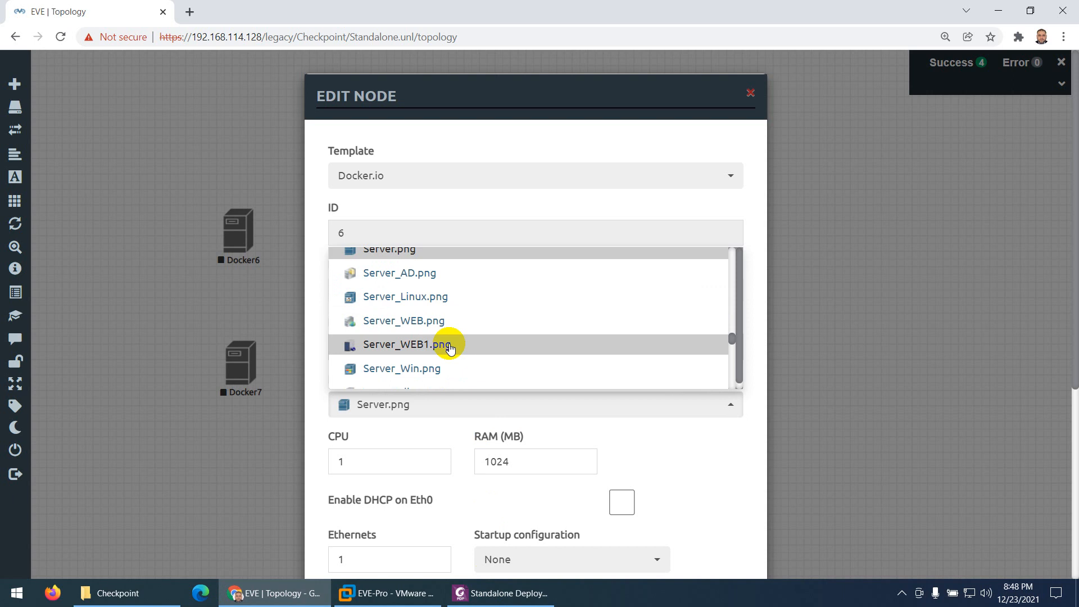
pyautogui.click(450, 345)
pyautogui.scroll(-5, 432, 427)
pyautogui.click(453, 528)
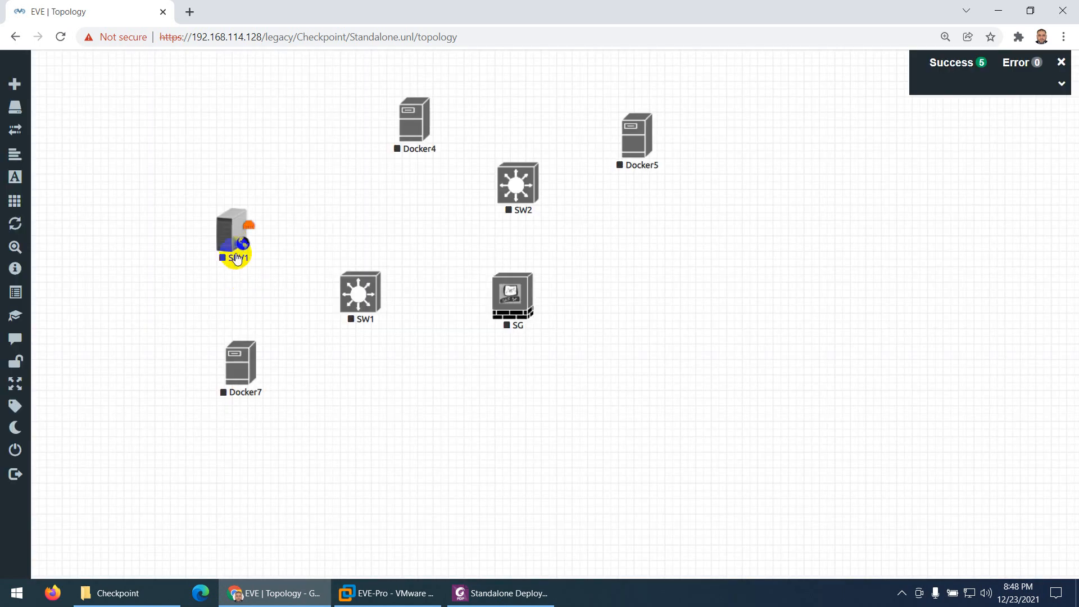
# Move SRV1 and Docker7 slightly further left of SW1, and change Docker7's name to PC1 in its settings
pyautogui.moveTo(240, 228); pyautogui.dragTo(235, 232)
pyautogui.moveTo(234, 373); pyautogui.dragTo(220, 368)
pyautogui.rightClick(229, 362)
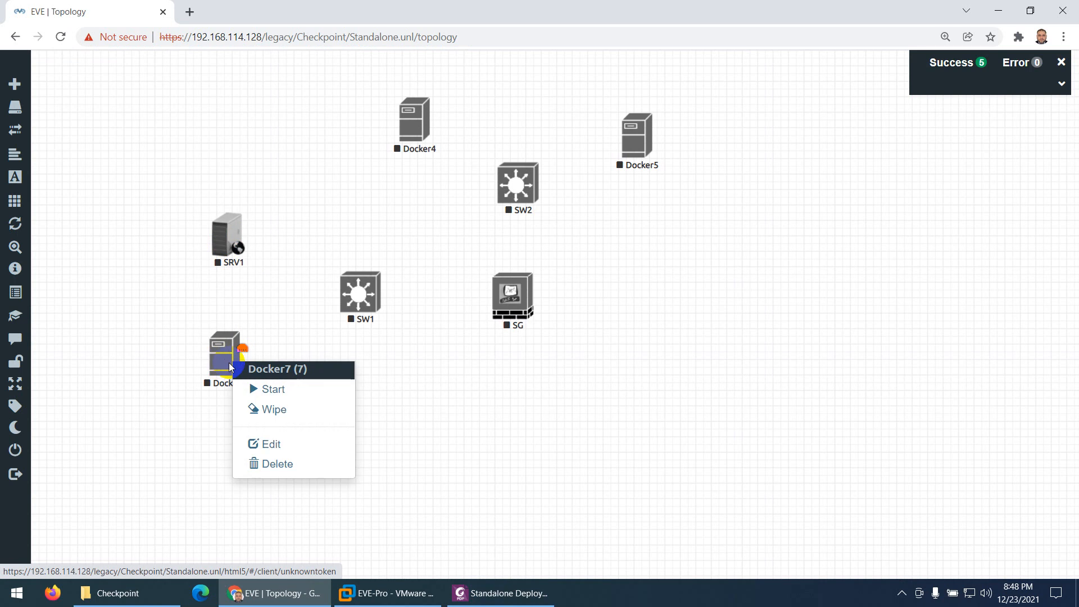
pyautogui.click(266, 445)
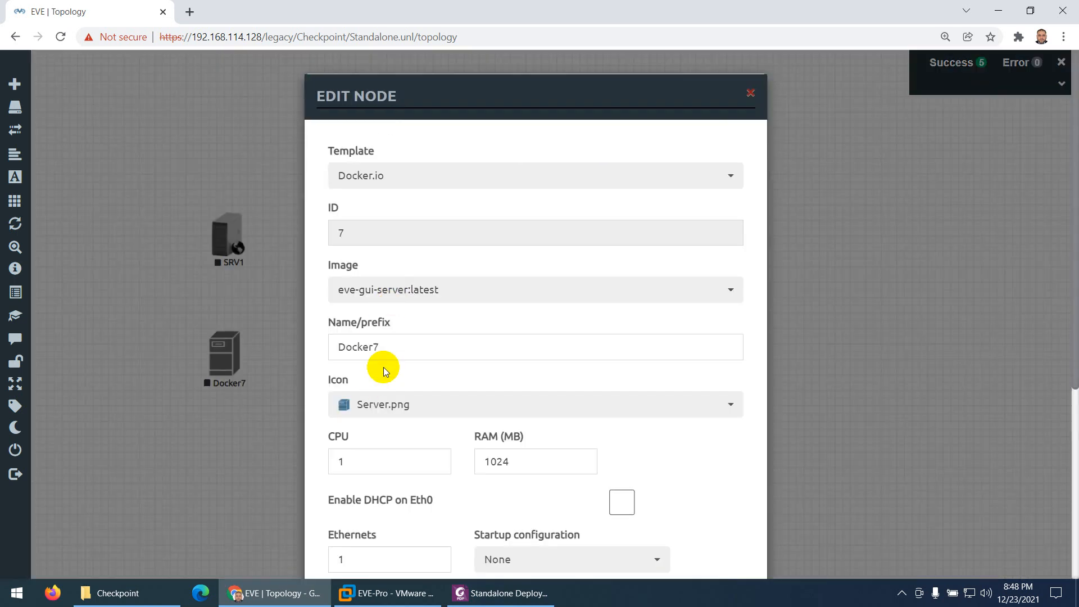
pyautogui.moveTo(381, 347); pyautogui.dragTo(318, 346)
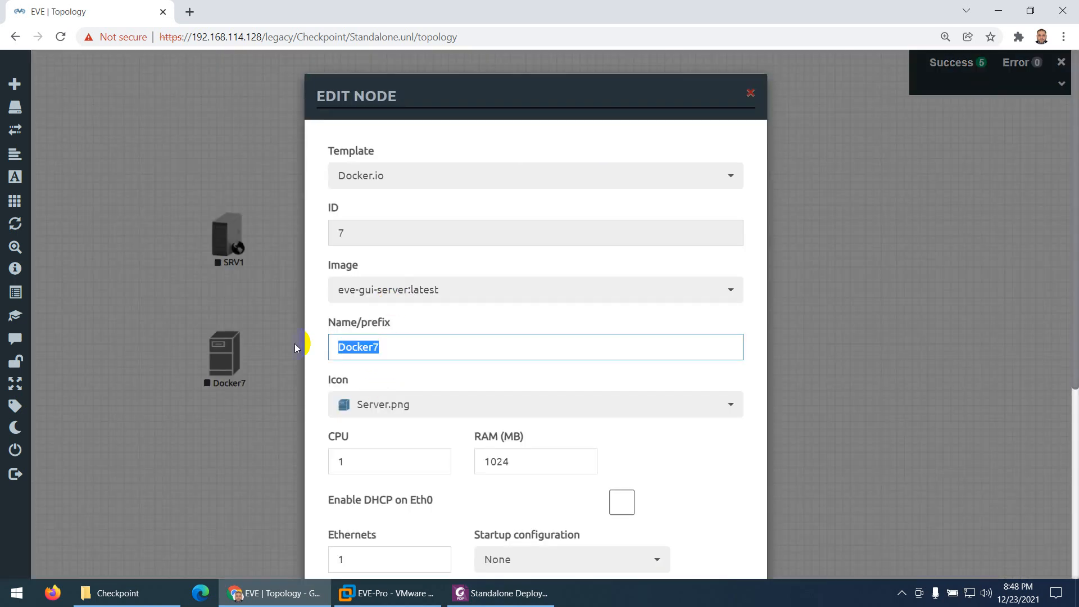
pyautogui.write('PC1')
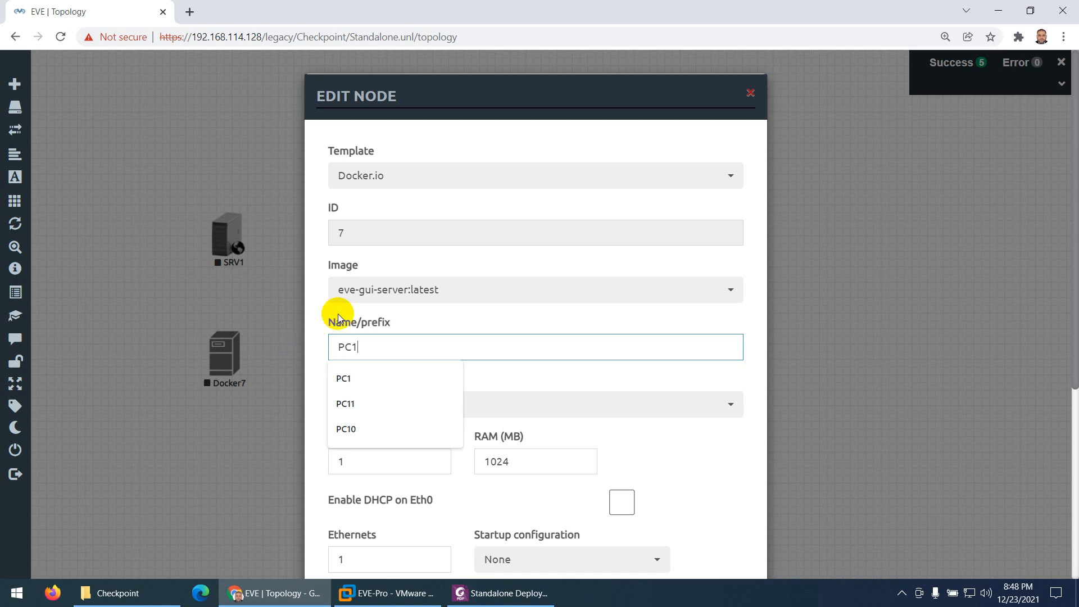
pyautogui.click(345, 378)
# Give the PC1 node the Desktop4.png icon and save its settings
pyautogui.click(385, 406)
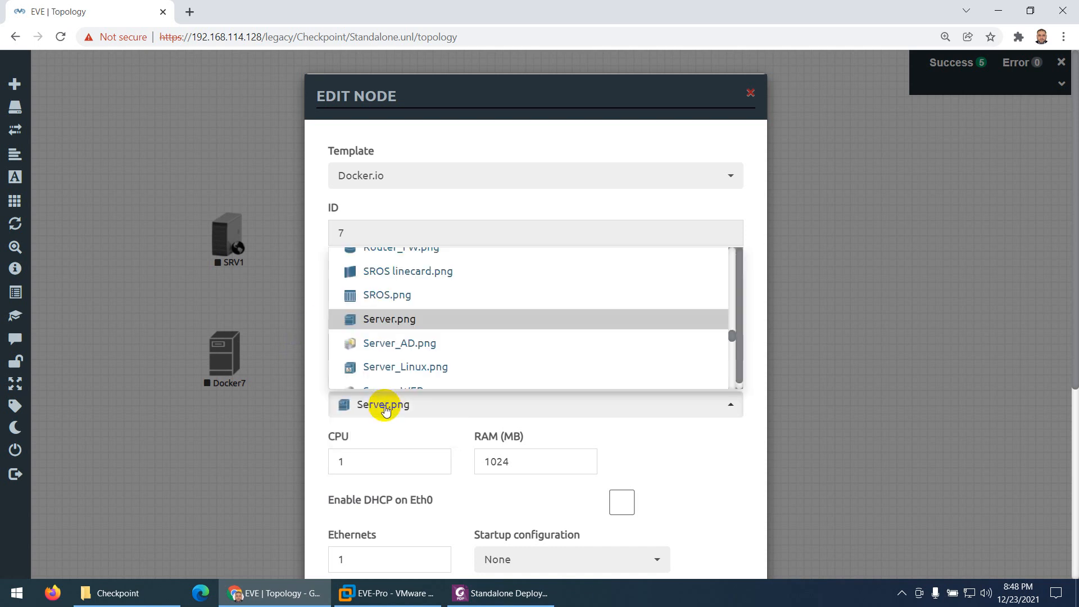
pyautogui.press('c')
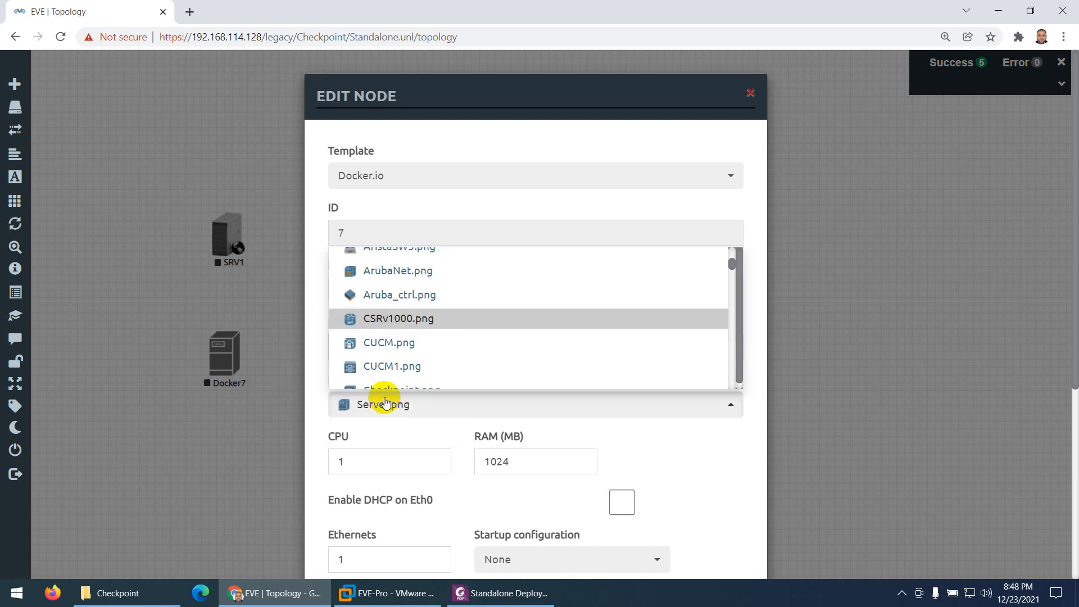
pyautogui.scroll(-5, 413, 349)
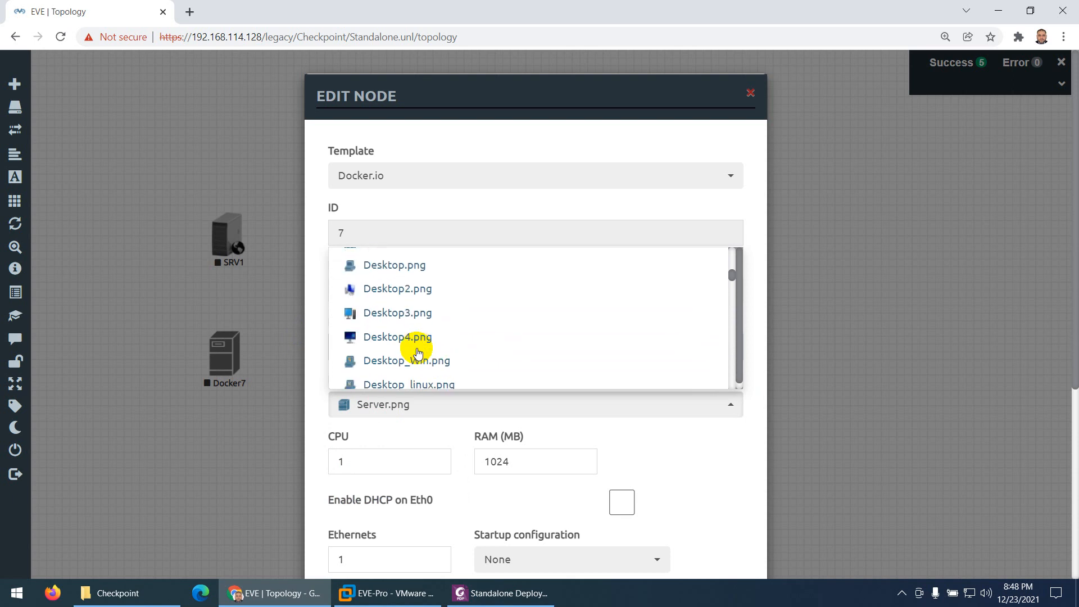
pyautogui.click(412, 336)
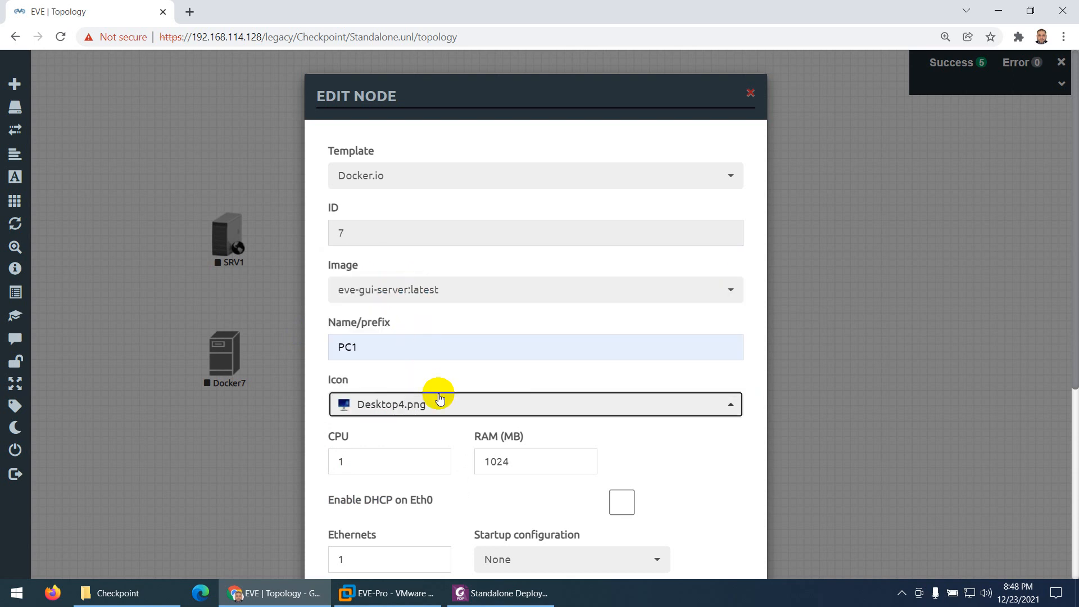
pyautogui.scroll(-5, 440, 399)
pyautogui.click(456, 527)
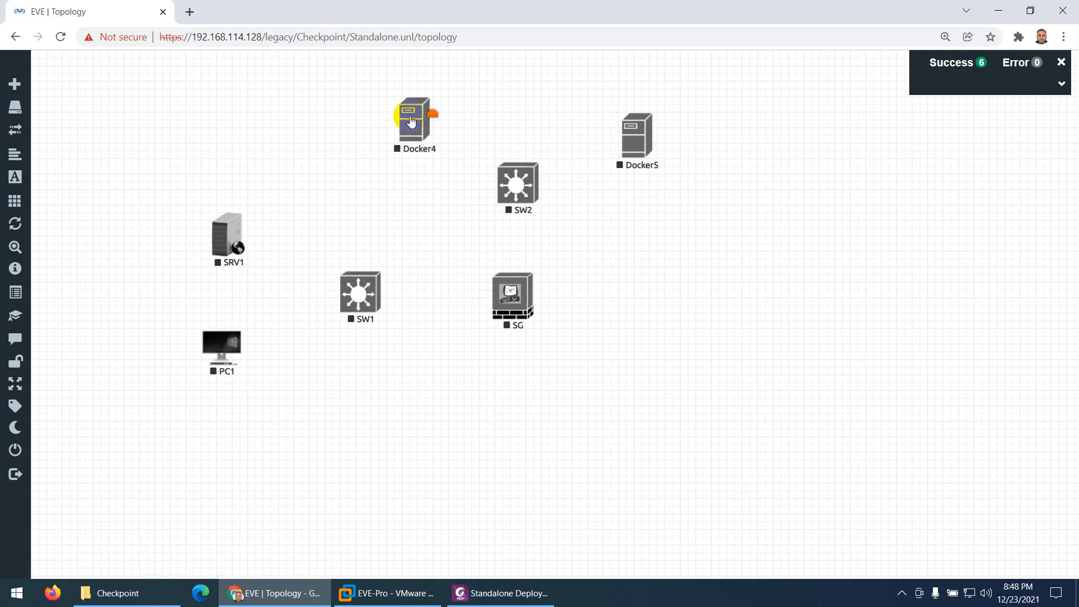
# Start the SG firewall node and check the DMZ server and PC in the PDF guide's diagram
pyautogui.rightClick(515, 288)
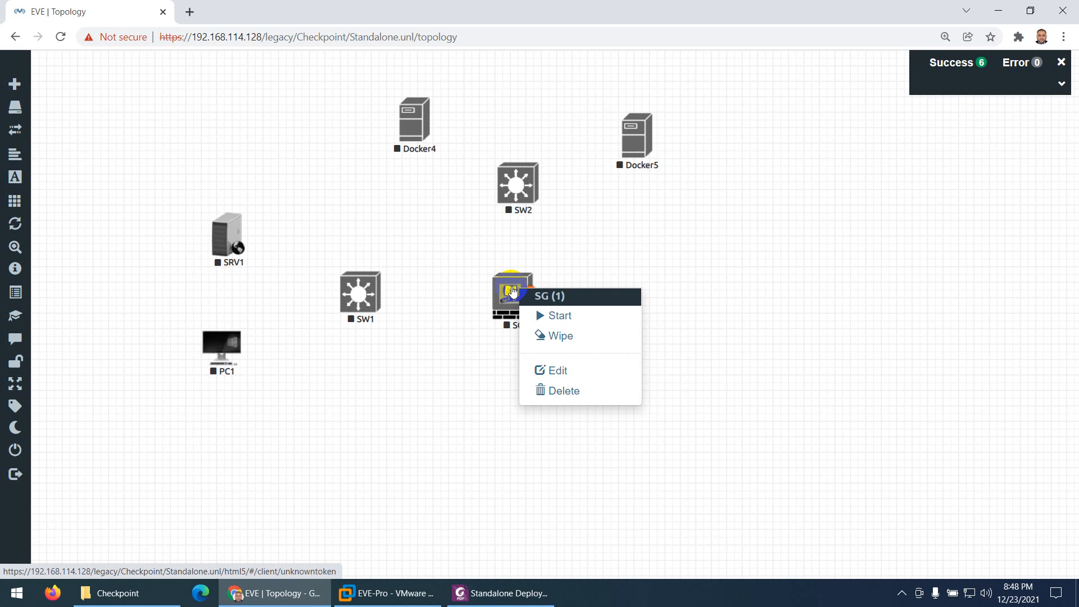
pyautogui.click(556, 318)
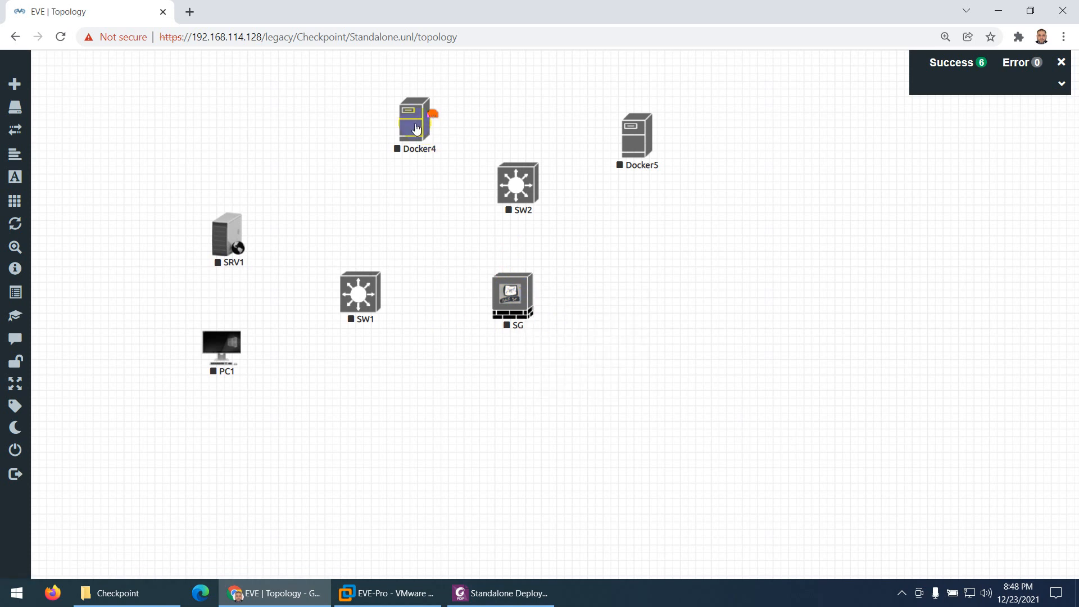
pyautogui.click(500, 592)
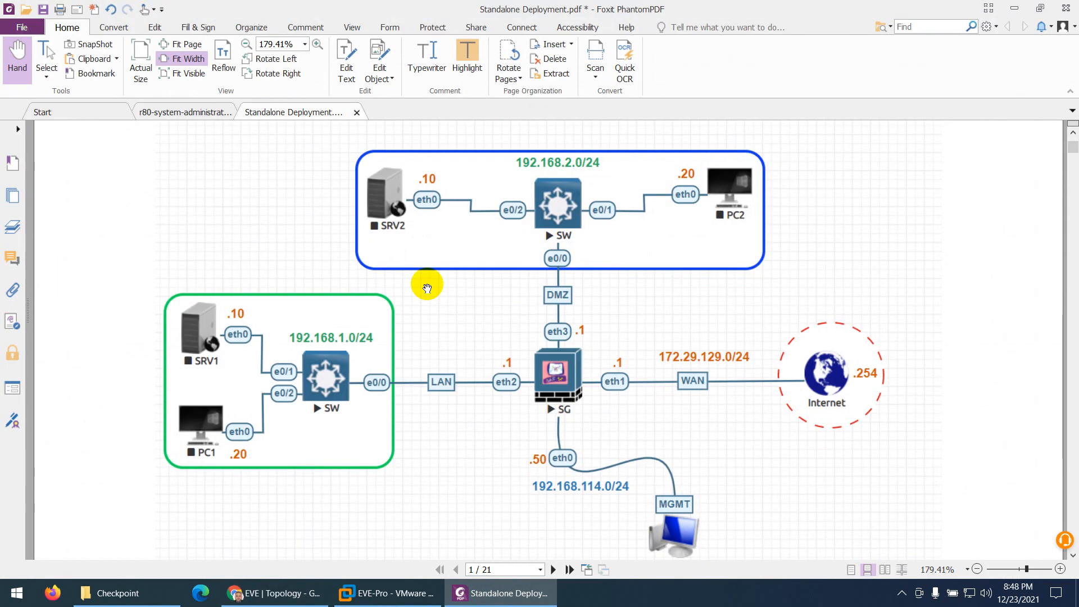
pyautogui.click(514, 593)
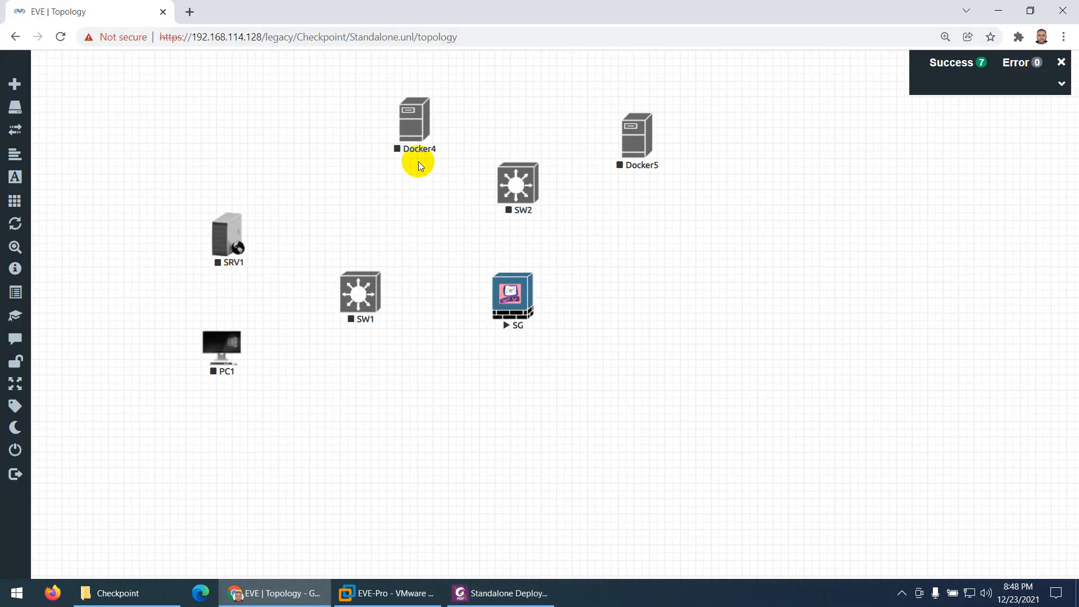
# Change the name of the Docker4 node to SRV2 in its settings
pyautogui.rightClick(418, 125)
pyautogui.click(451, 204)
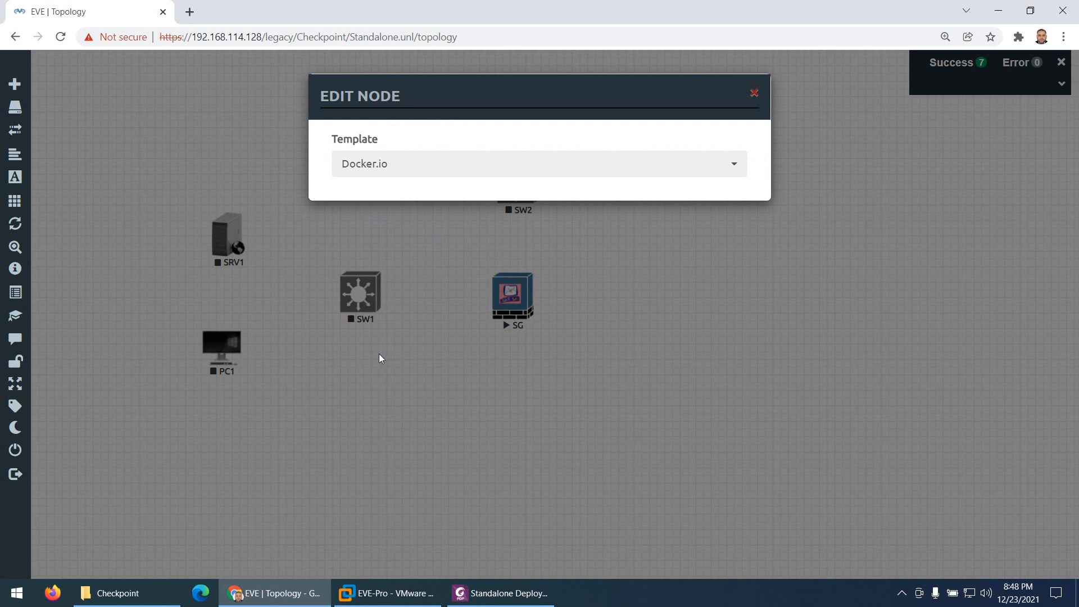
pyautogui.click(381, 346)
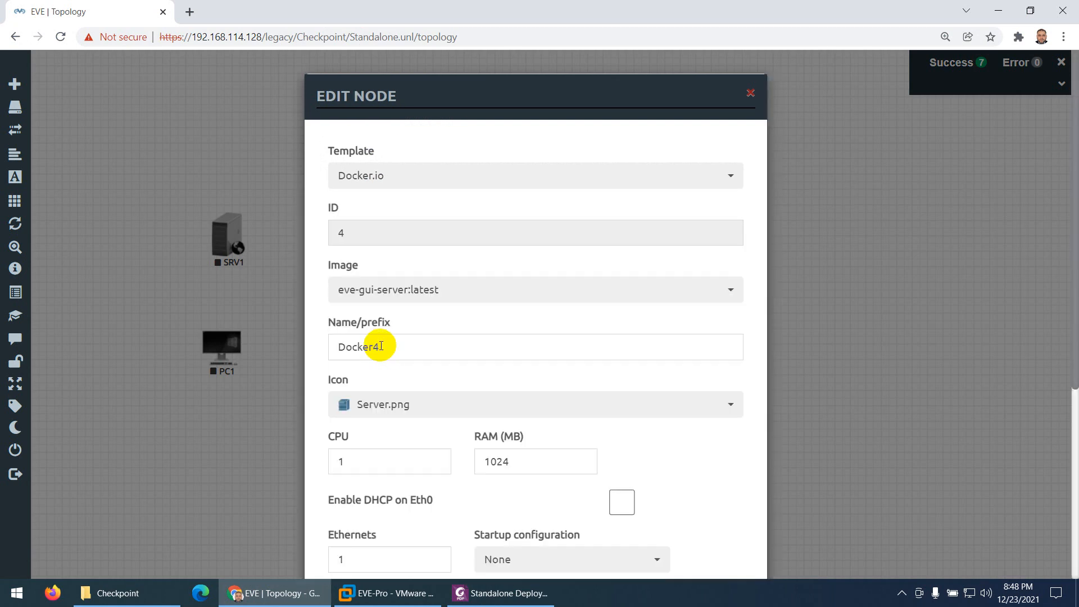
pyautogui.moveTo(410, 350); pyautogui.dragTo(322, 344)
pyautogui.write('SRV2')
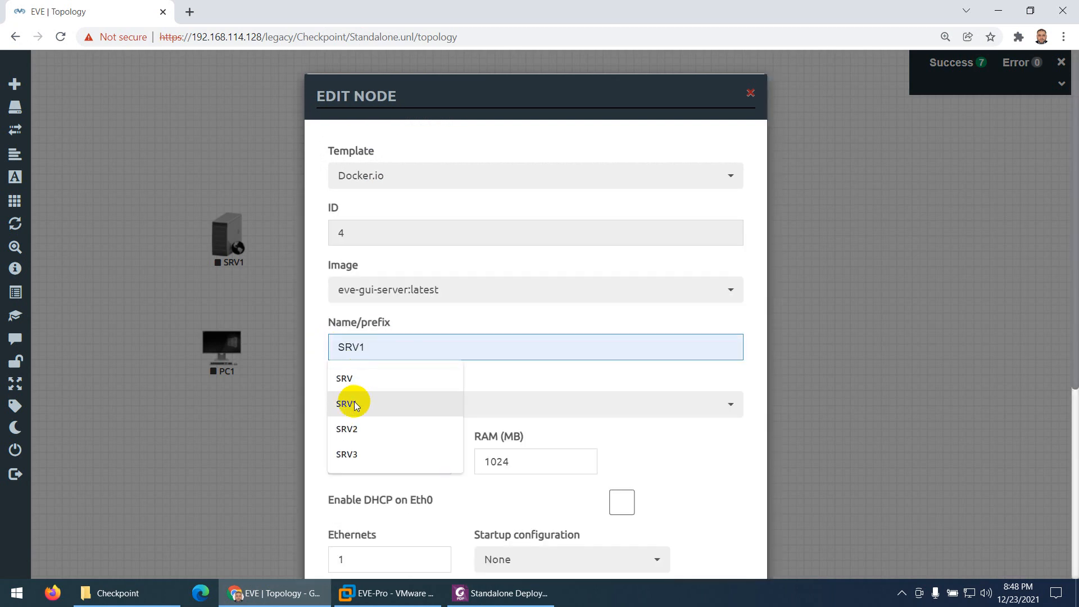
pyautogui.click(347, 430)
# Give the SRV2 node the Server_WEB.png icon and save its settings
pyautogui.click(381, 405)
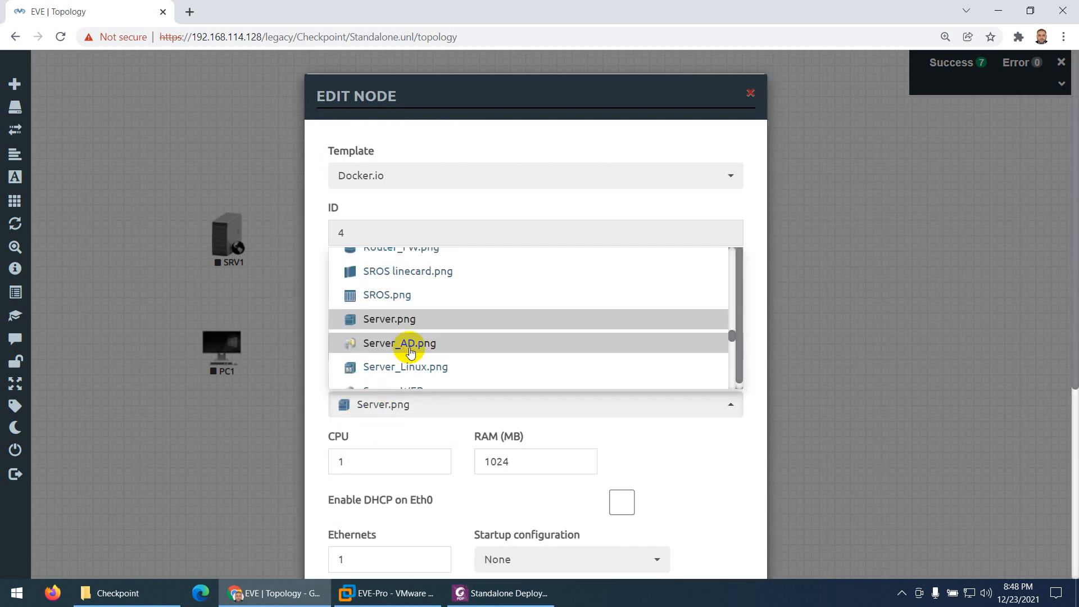
pyautogui.scroll(-1, 423, 348)
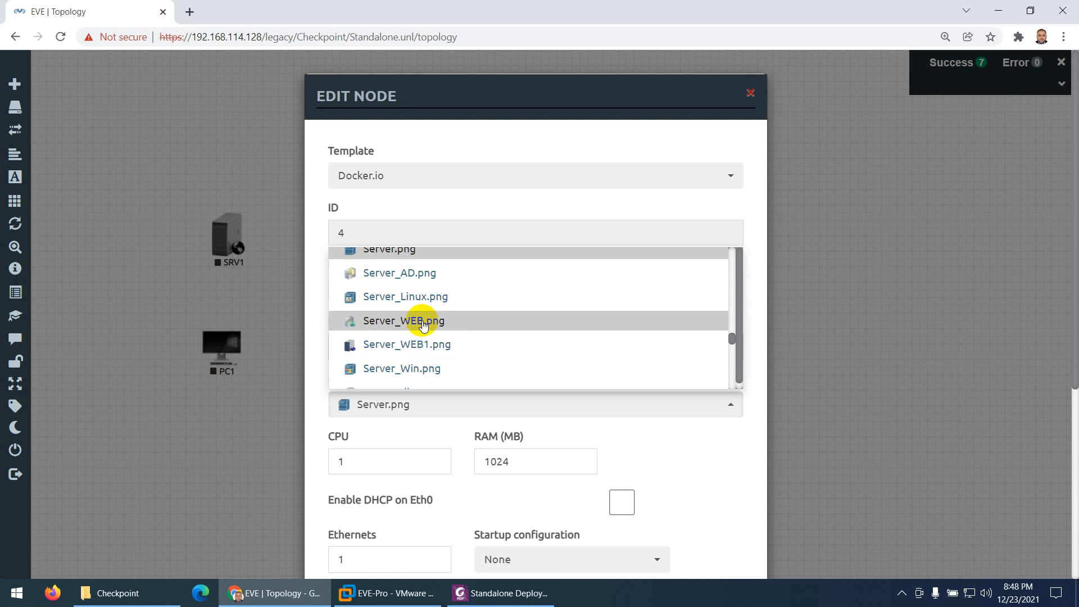
pyautogui.click(423, 325)
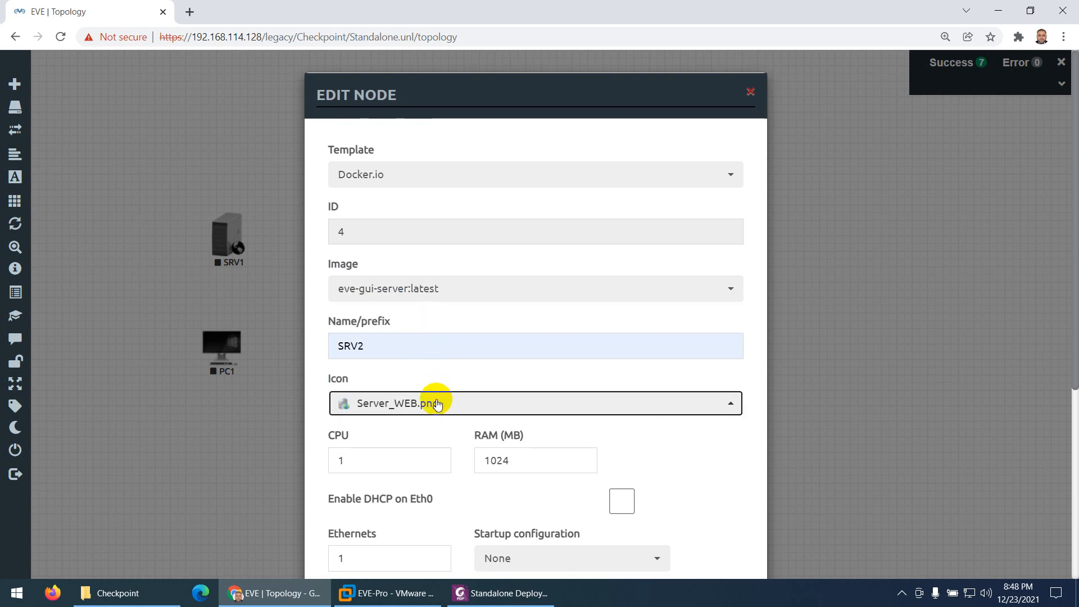
pyautogui.scroll(-5, 432, 410)
pyautogui.click(447, 536)
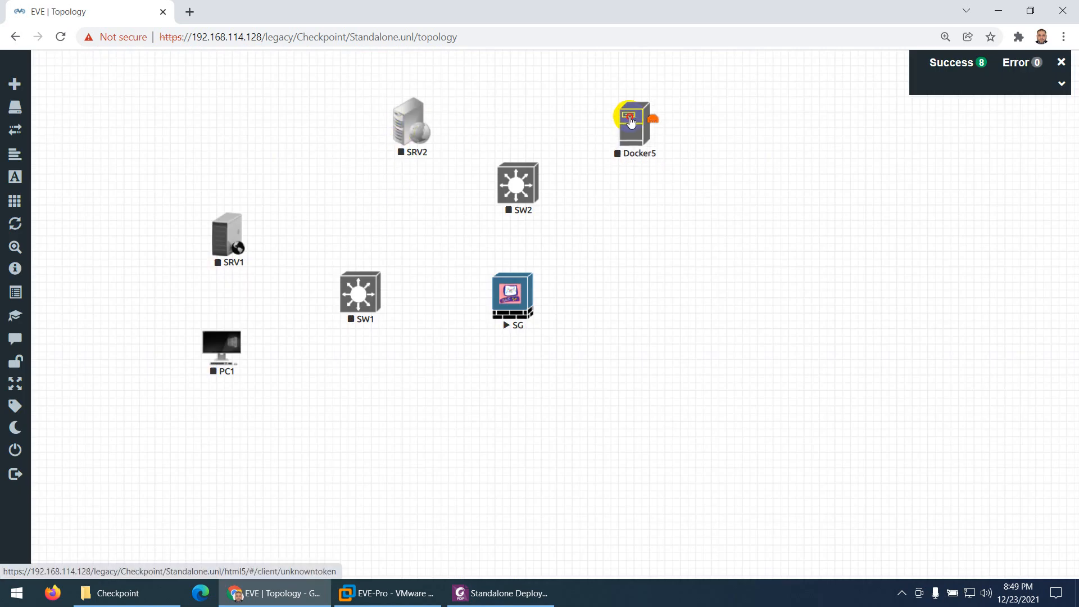
# Change the name of the Docker5 node to PC2 in its settings
pyautogui.rightClick(658, 135)
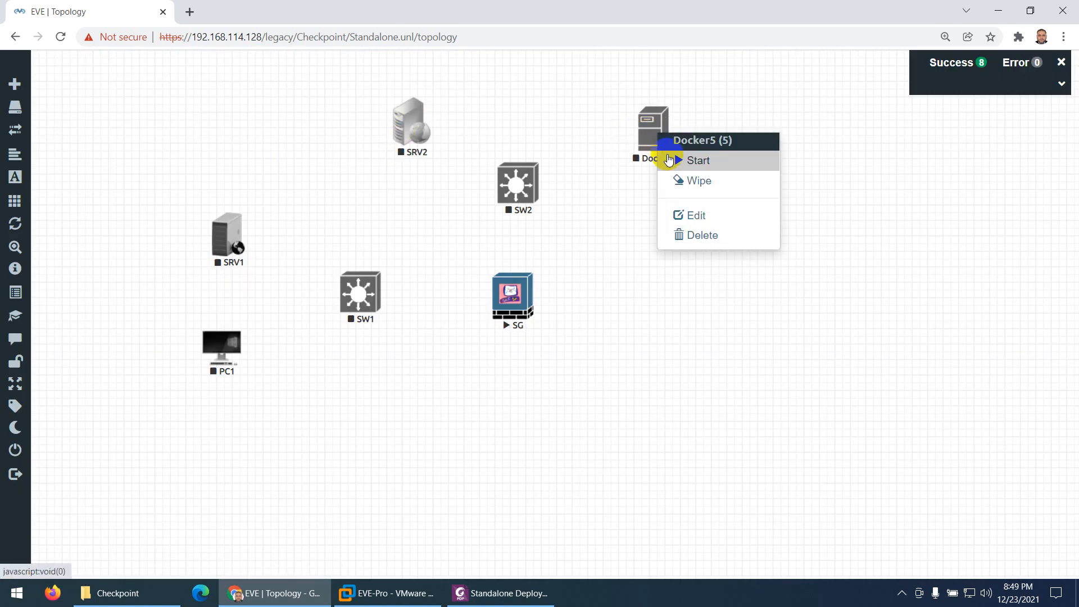
pyautogui.click(680, 216)
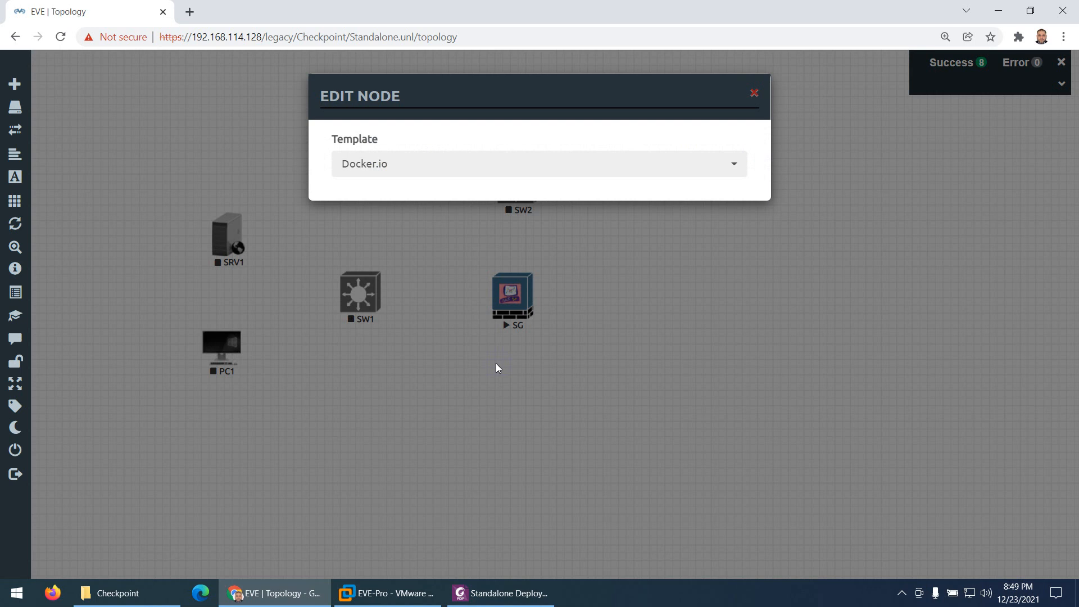
pyautogui.moveTo(385, 346); pyautogui.dragTo(298, 348)
pyautogui.write('PC2')
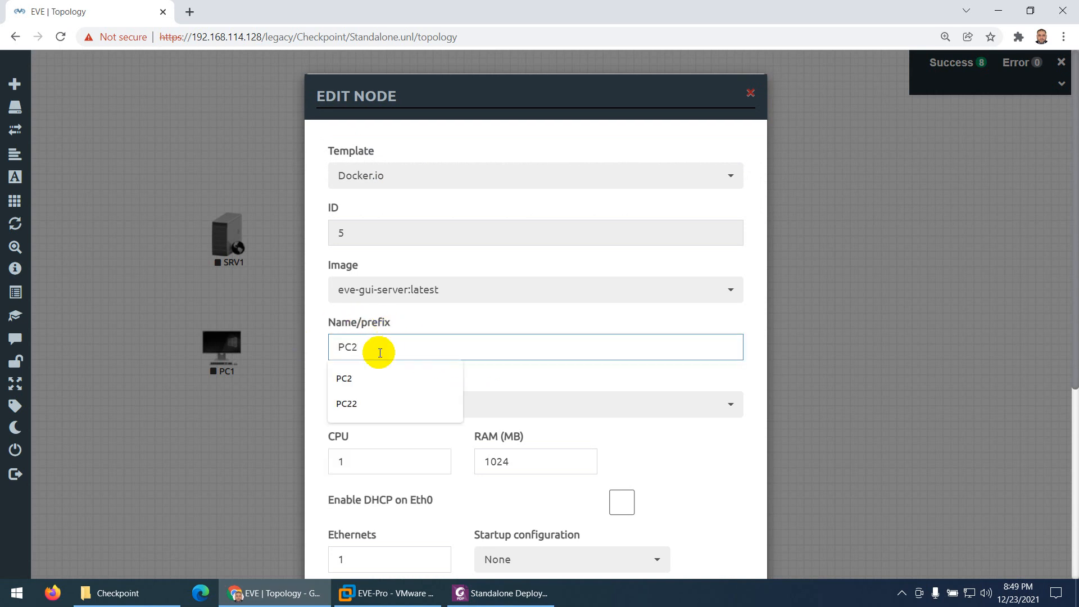
pyautogui.click(408, 382)
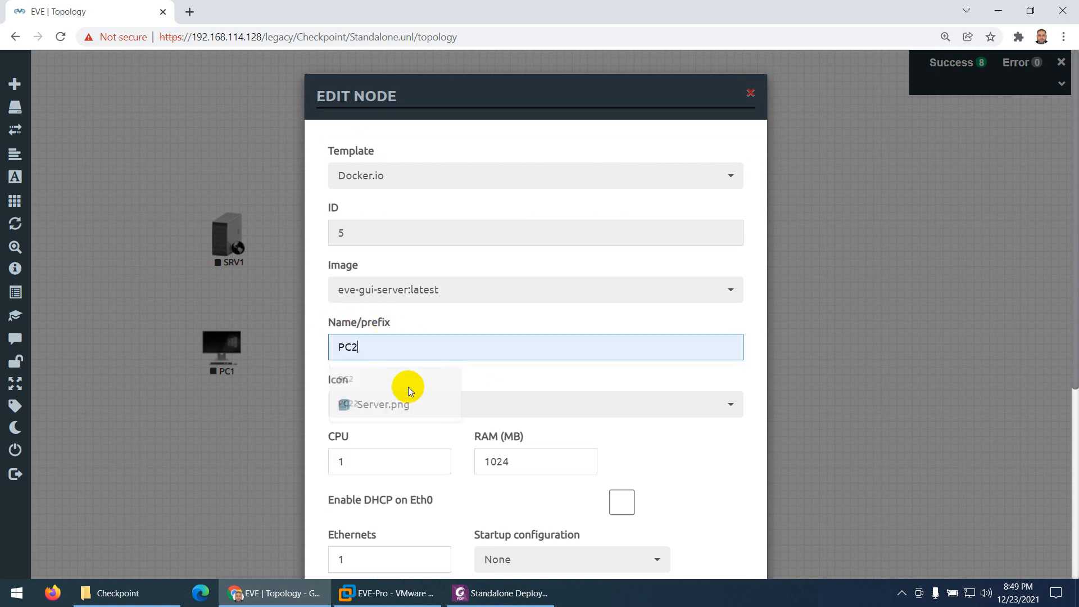
# Give the PC2 node the Desktop3.png icon and save its settings
pyautogui.click(409, 405)
pyautogui.scroll(5, 424, 344)
pyautogui.scroll(-5, 427, 340)
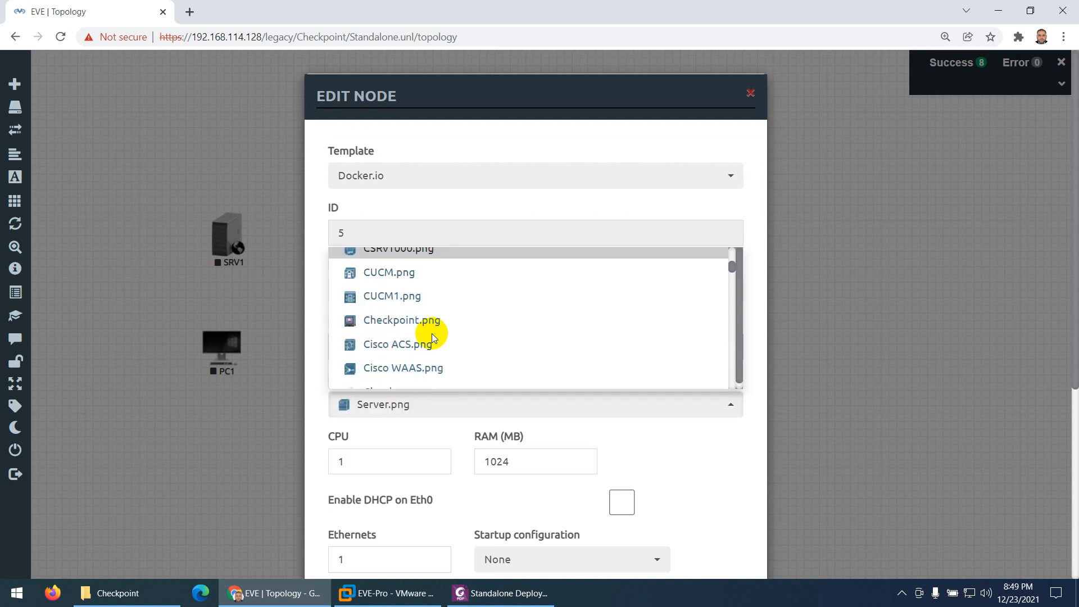
pyautogui.scroll(-3, 433, 335)
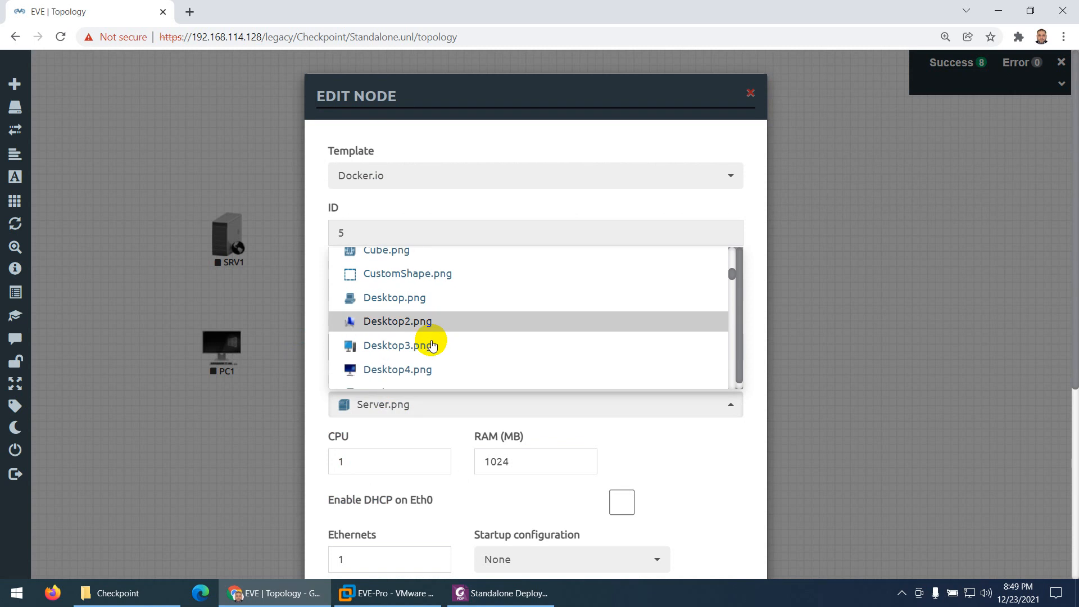
pyautogui.click(403, 302)
pyautogui.scroll(-5, 414, 308)
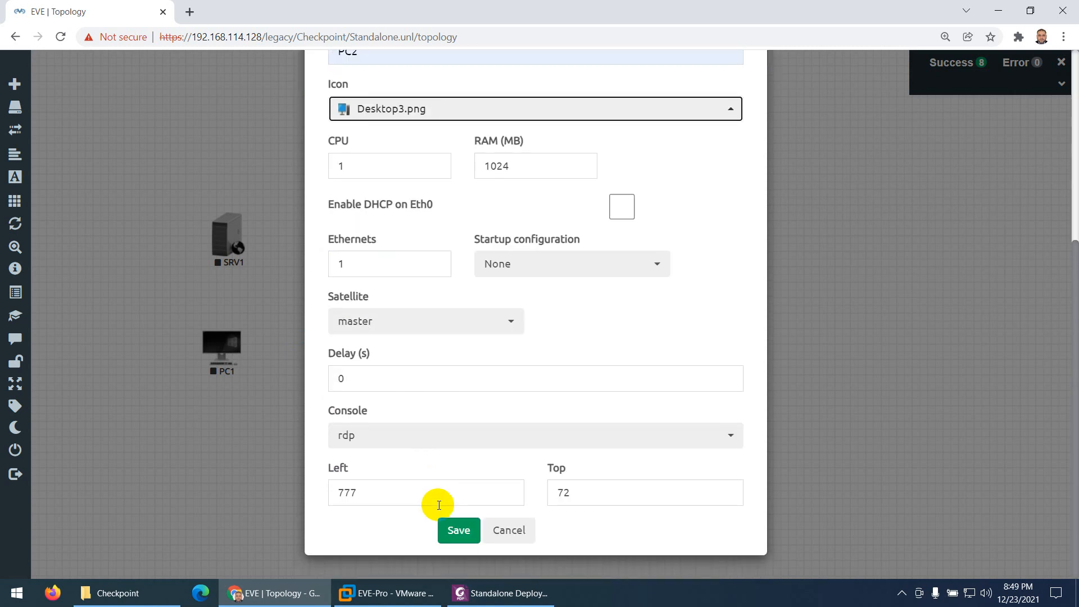
pyautogui.click(458, 531)
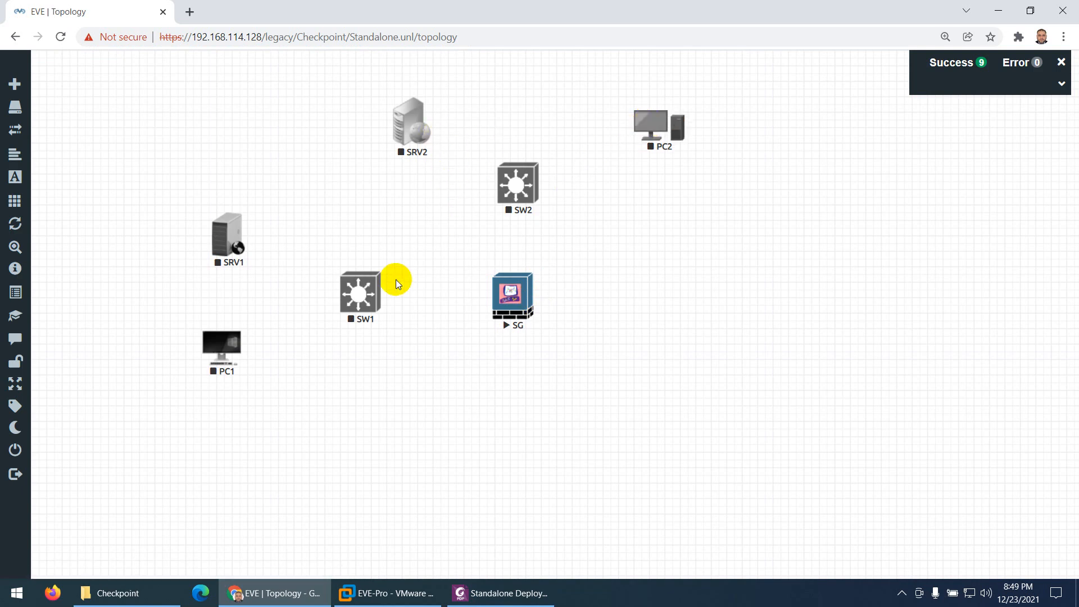
# Check the PDF diagram's management link, then start a new network below the SG firewall with type Management(Cloud0)
pyautogui.click(500, 593)
pyautogui.scroll(-3, 553, 388)
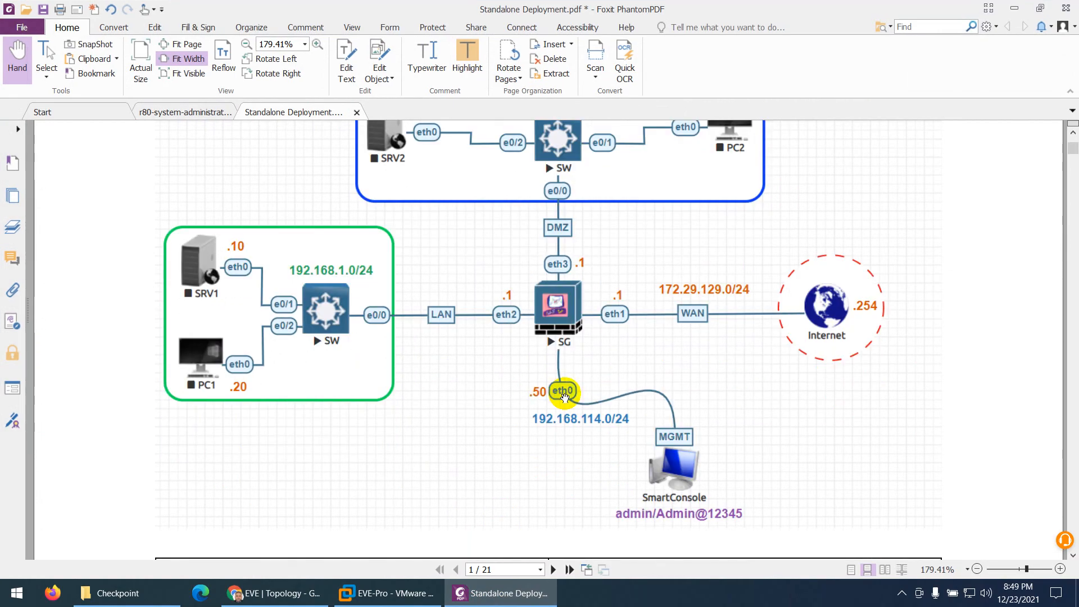
pyautogui.click(274, 592)
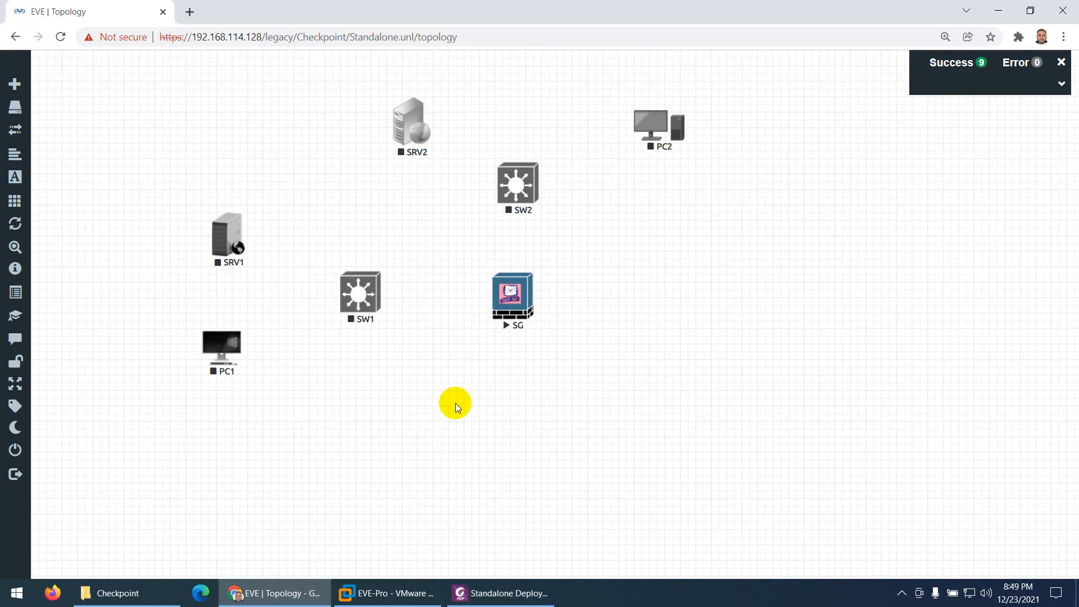
pyautogui.rightClick(453, 387)
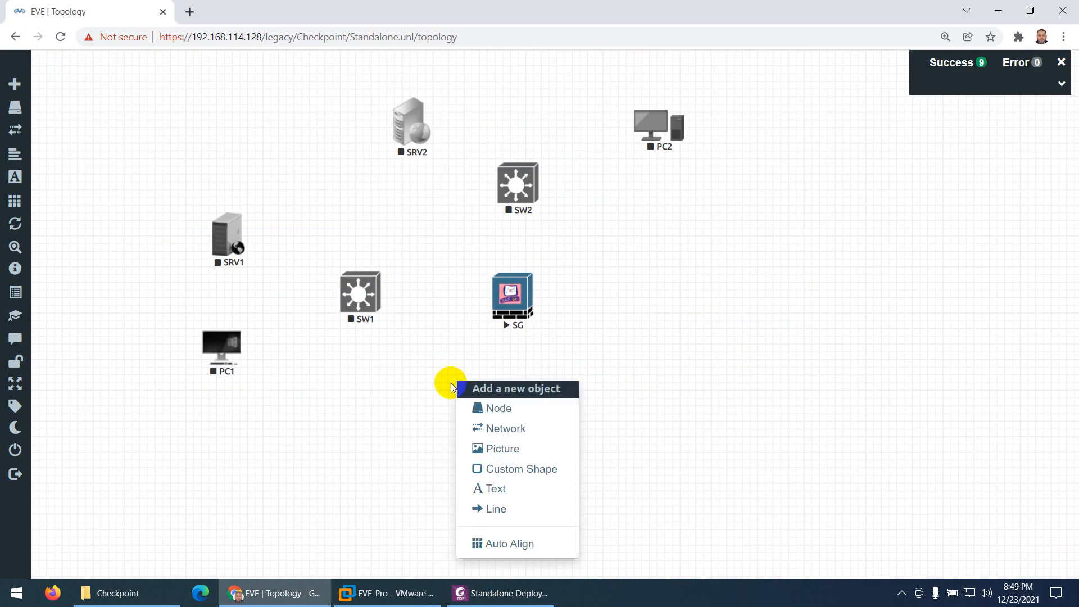
pyautogui.click(484, 430)
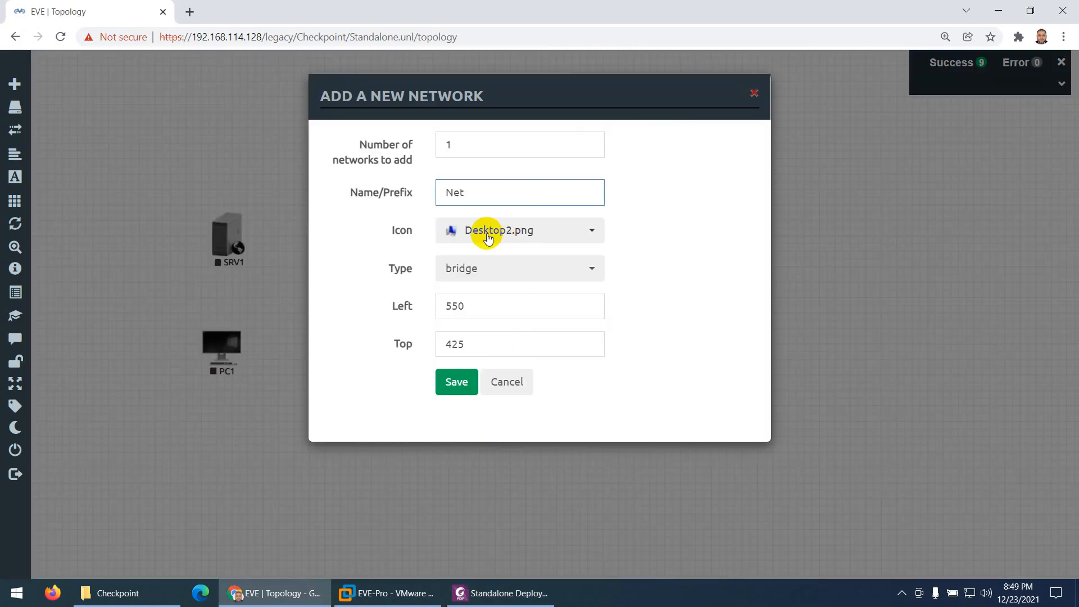
pyautogui.click(474, 269)
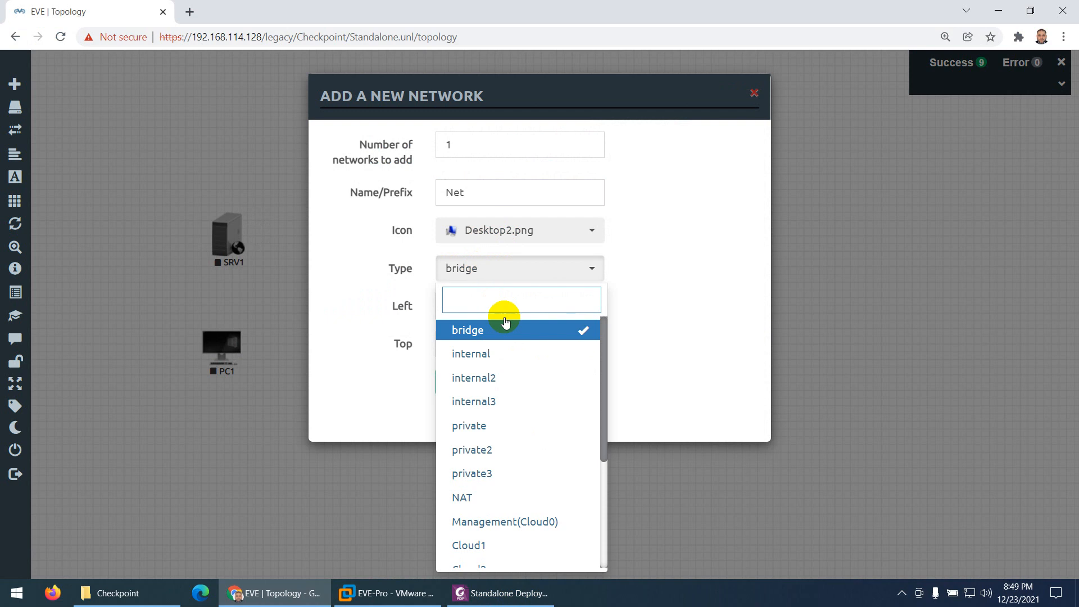
pyautogui.scroll(-3, 512, 427)
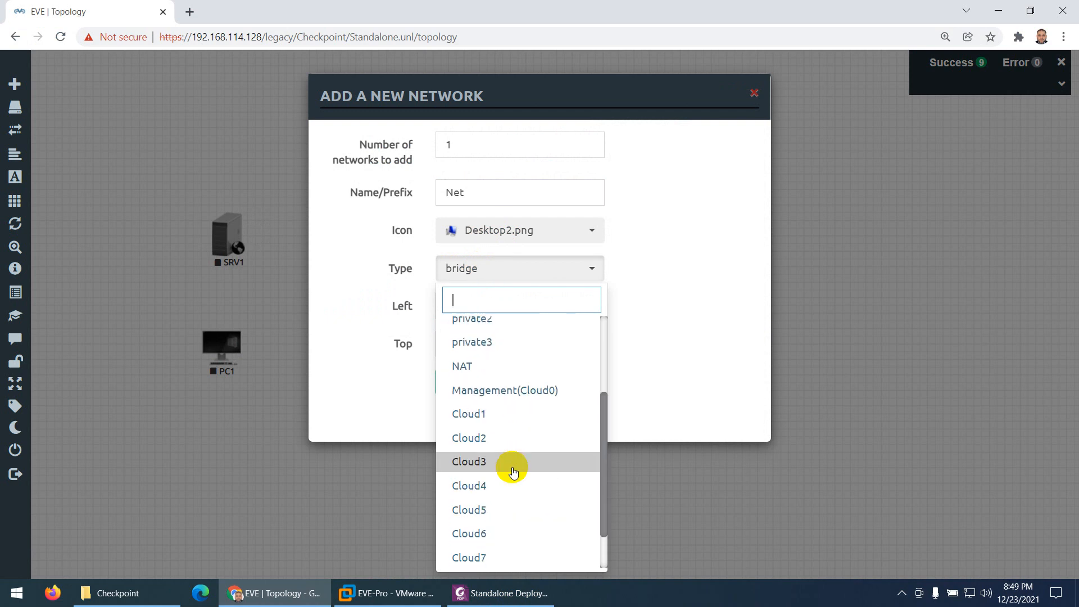
pyautogui.click(516, 382)
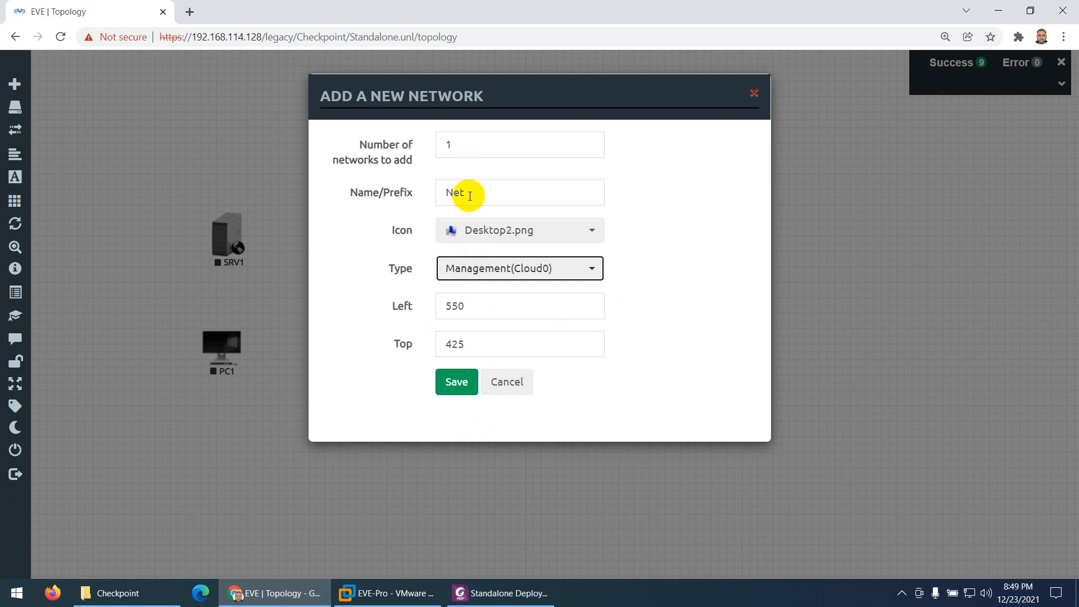
# Name the new management network SmartConsole and save it to the topology
pyautogui.moveTo(465, 193); pyautogui.dragTo(440, 190)
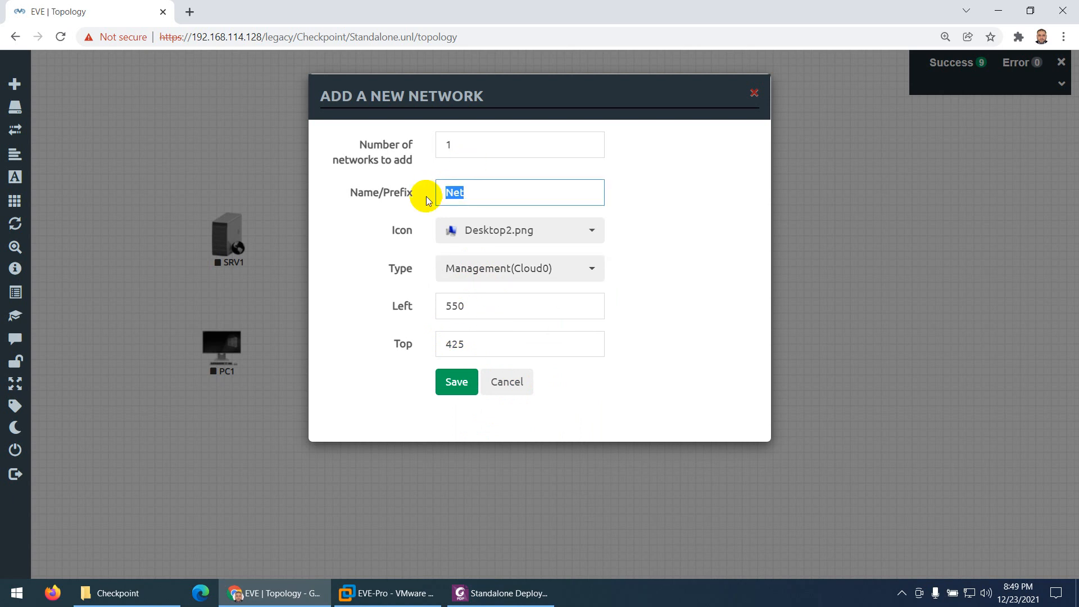
pyautogui.write('SmartConsole')
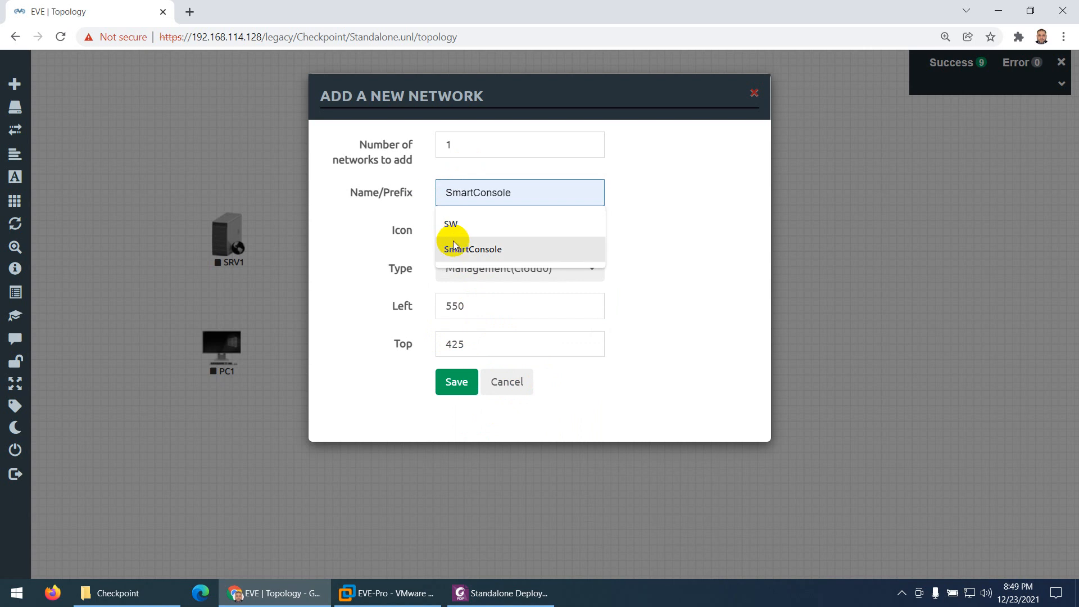
pyautogui.click(452, 245)
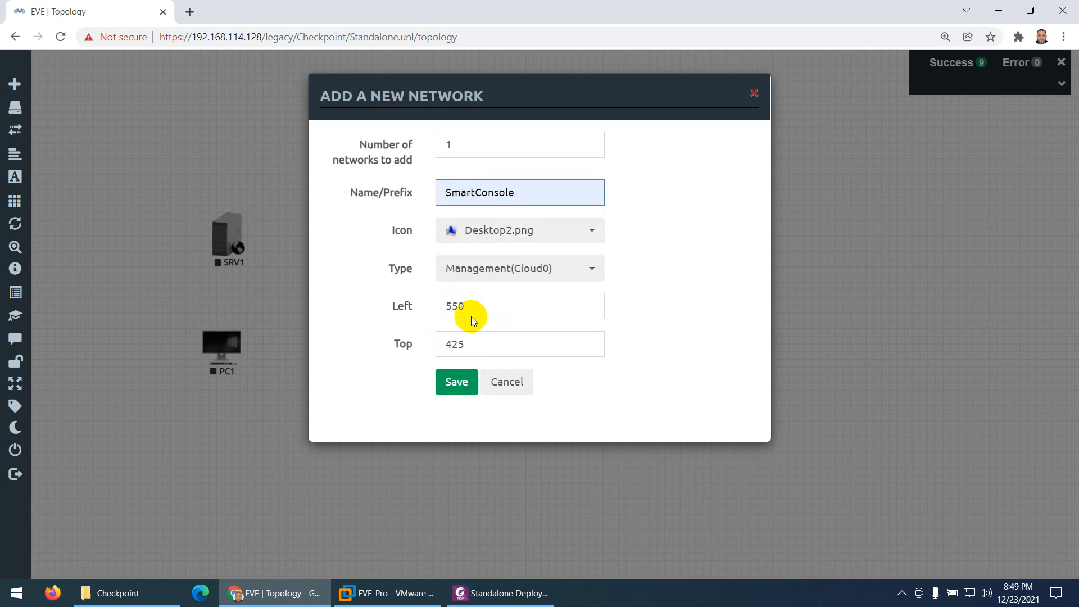
pyautogui.click(456, 382)
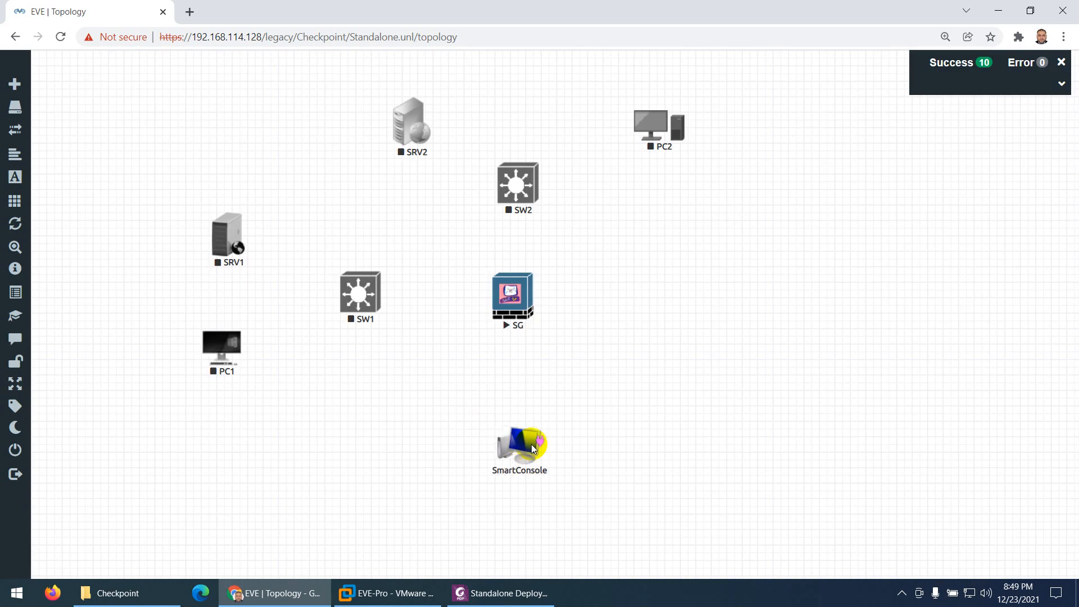
# Connect the SmartConsole network to interface eth0 of the SG firewall and save the connection
pyautogui.moveTo(539, 439); pyautogui.dragTo(514, 309)
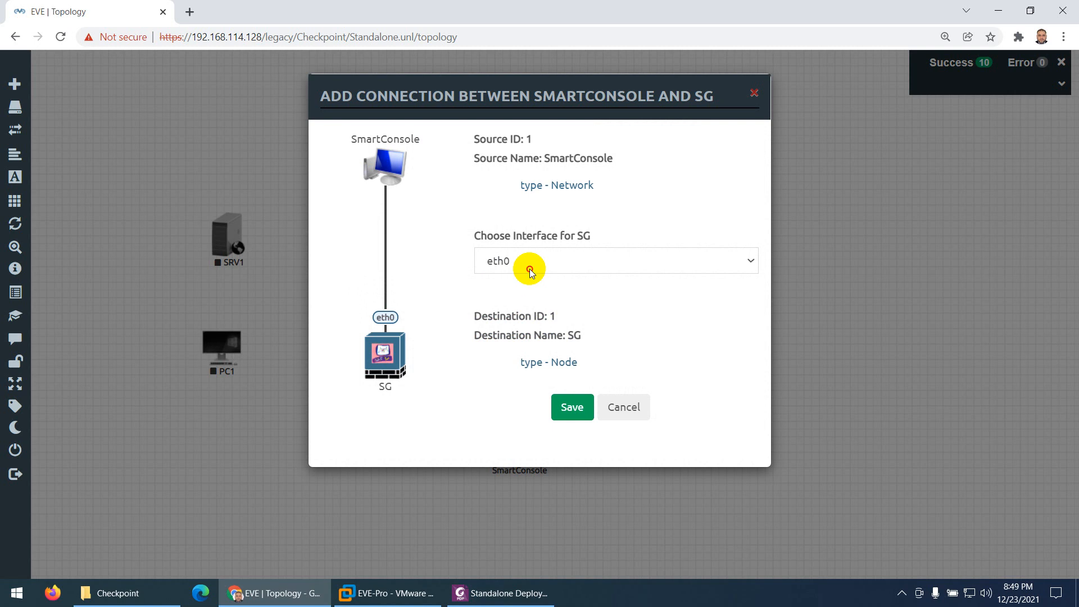
pyautogui.click(530, 269)
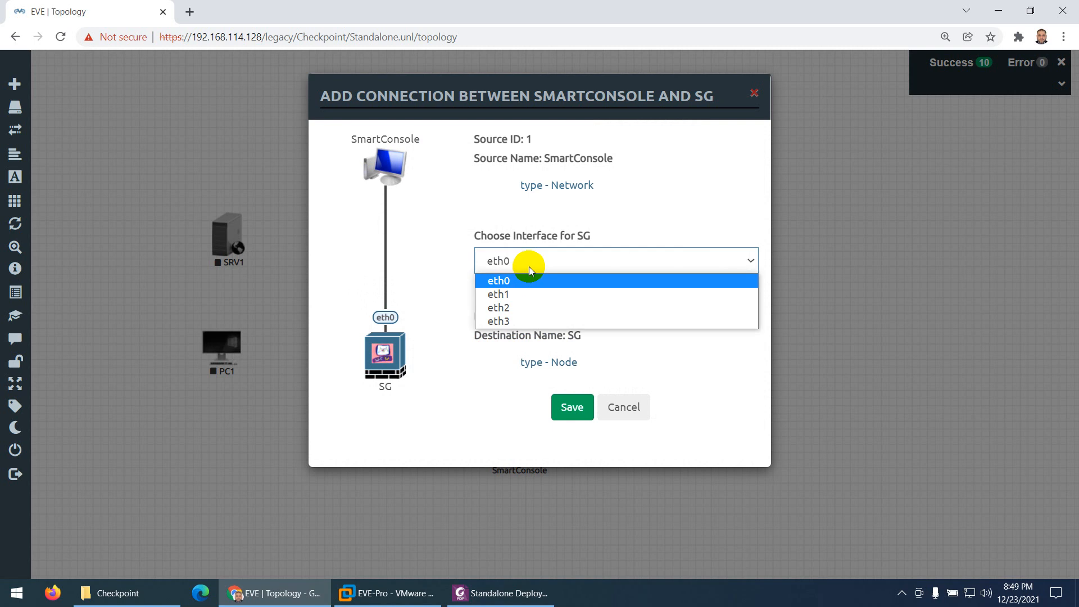
pyautogui.click(530, 267)
pyautogui.click(572, 407)
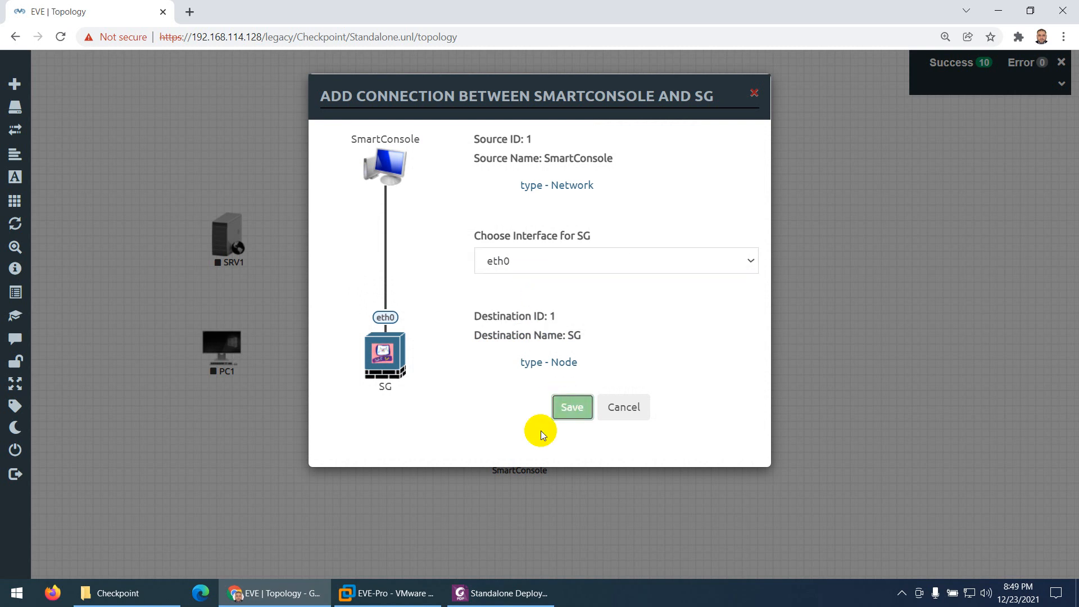
# Compare the link with the PDF diagram and align the SmartConsole network directly beneath the SG firewall
pyautogui.click(519, 596)
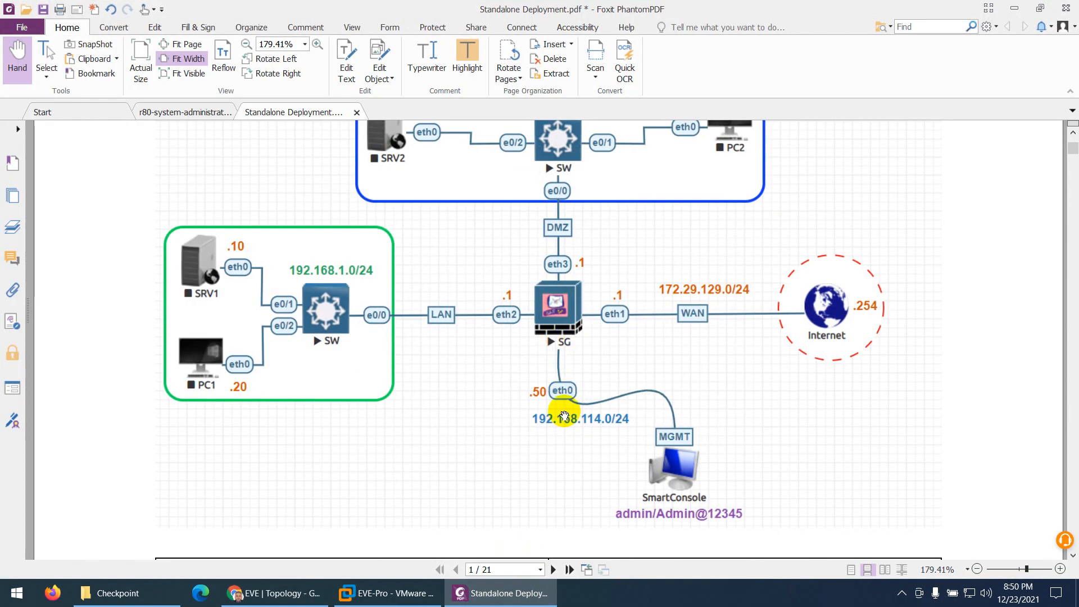
pyautogui.click(509, 598)
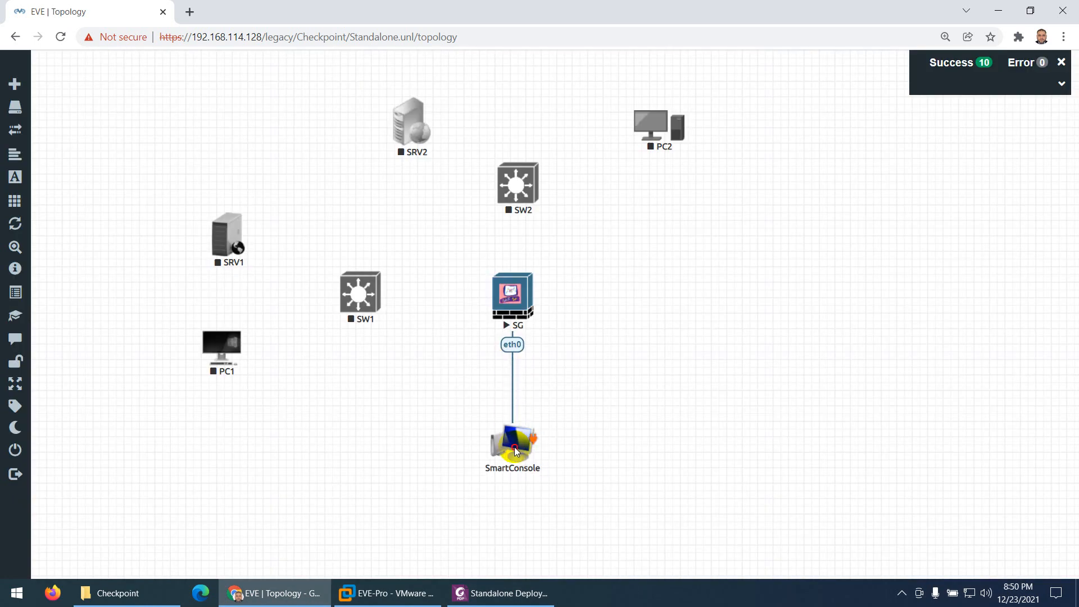
pyautogui.moveTo(516, 451); pyautogui.dragTo(516, 448)
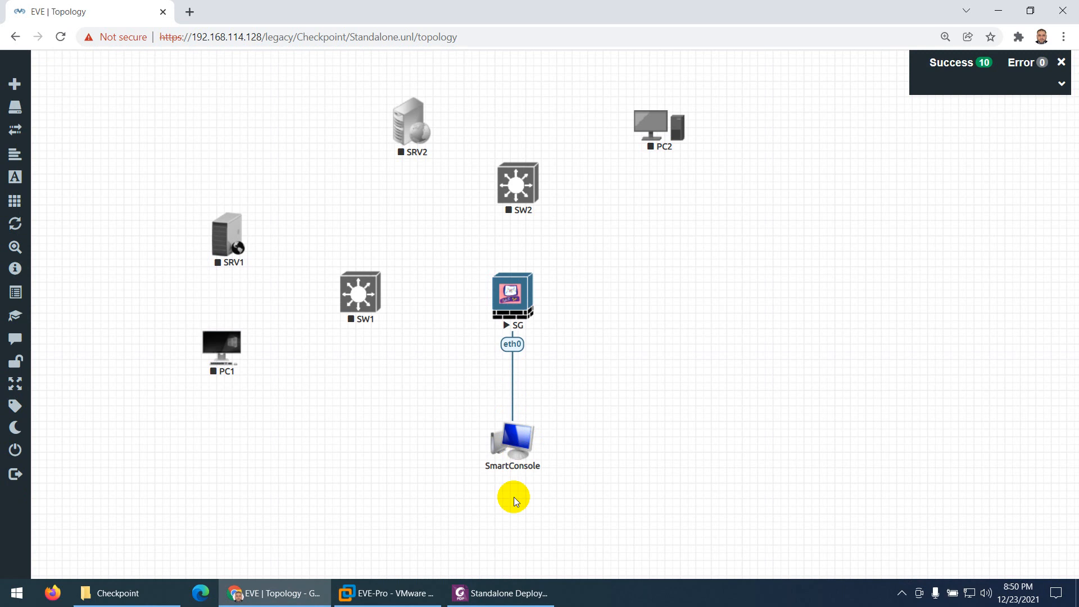
# Following the PDF diagram, start a new network on the WAN side of SG with type NAT and the name Internet
pyautogui.click(505, 594)
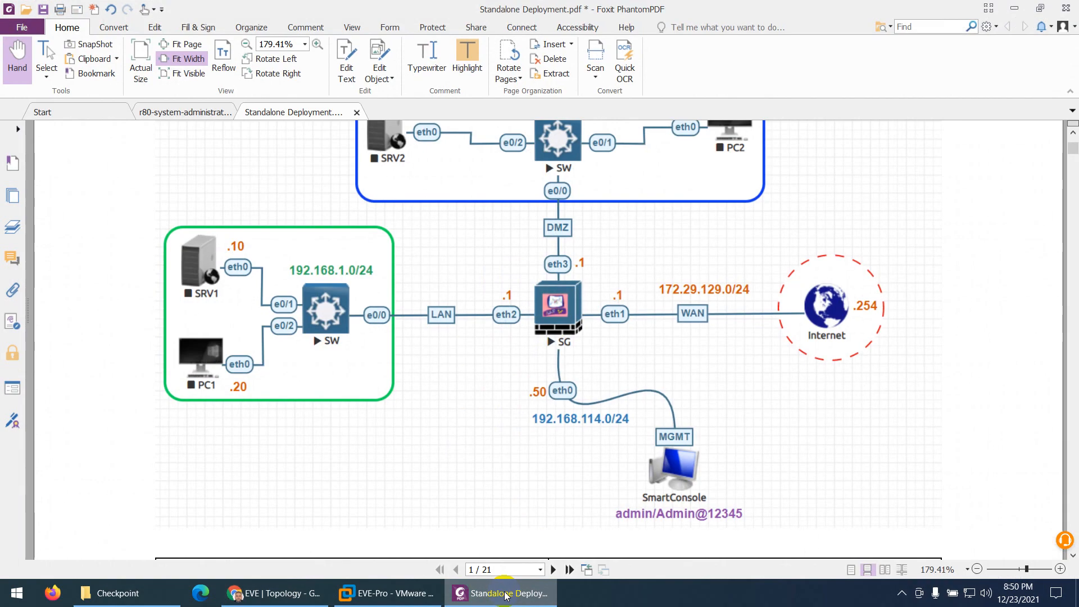
pyautogui.click(504, 596)
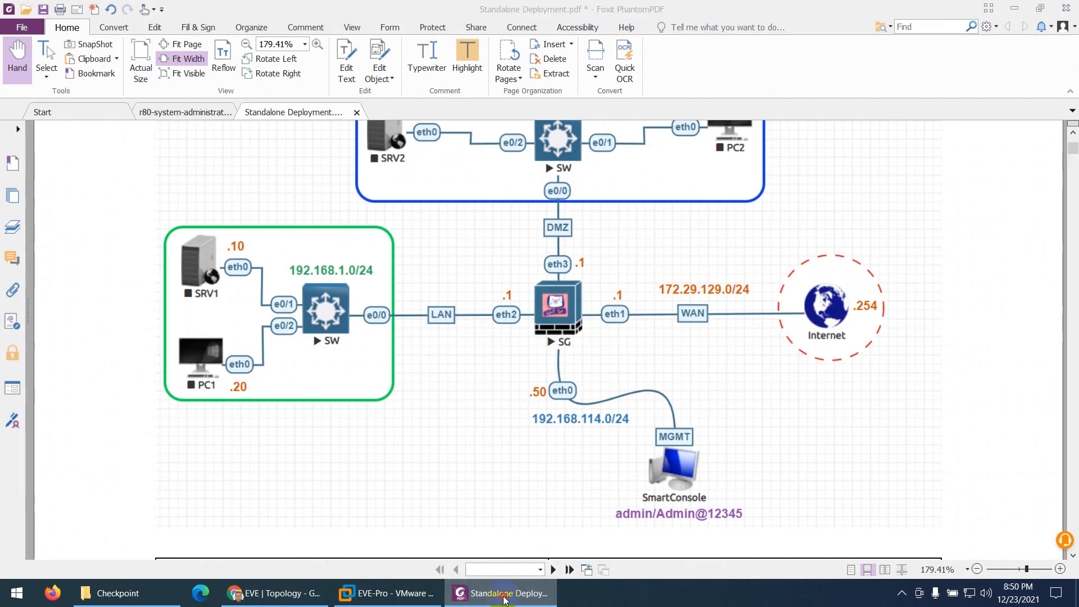
pyautogui.rightClick(709, 260)
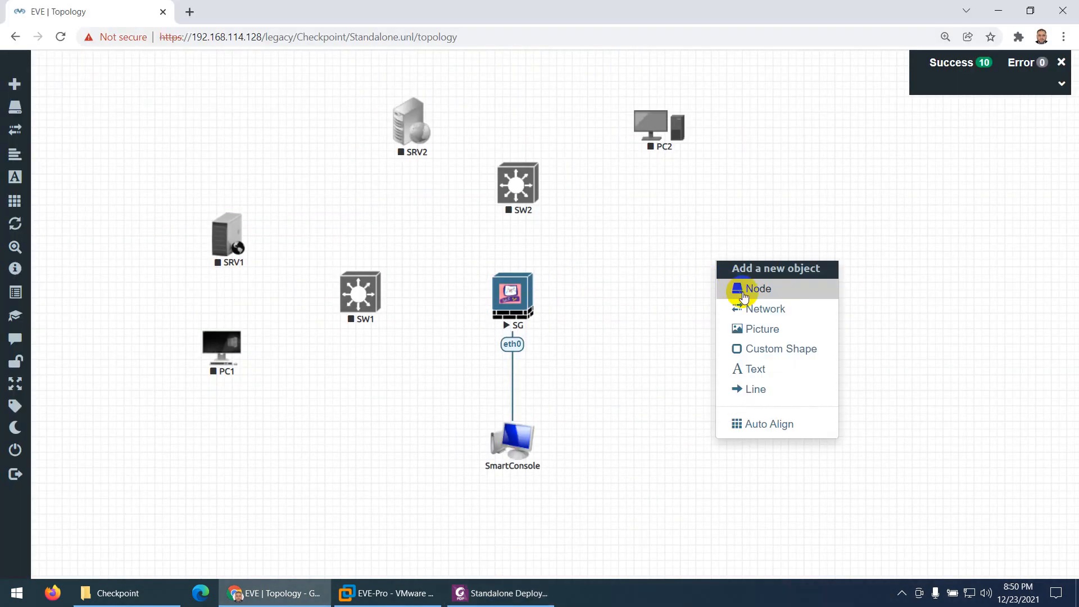
pyautogui.click(753, 310)
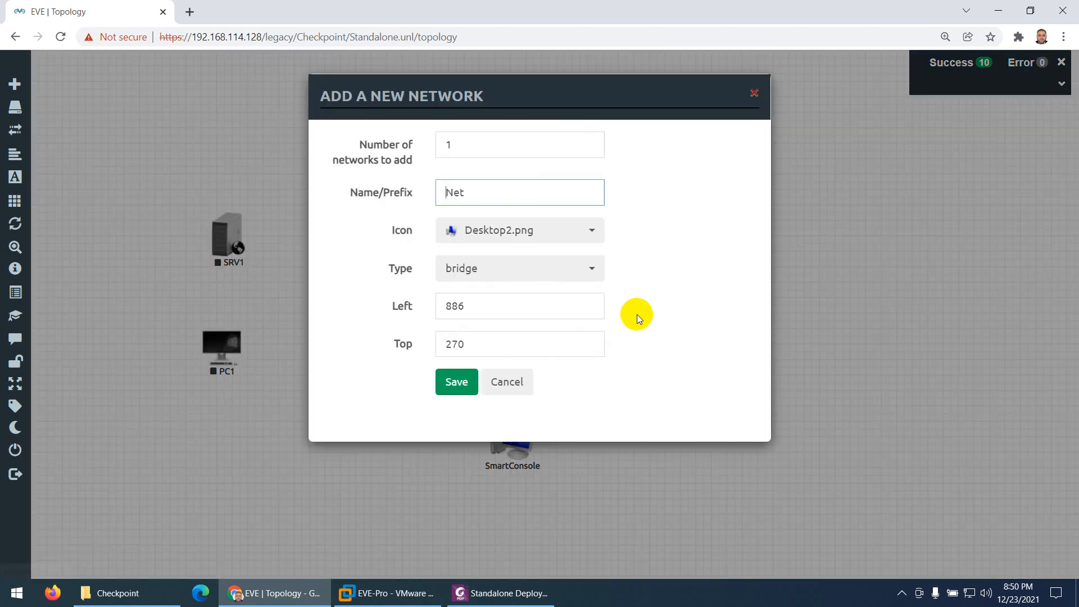
pyautogui.click(465, 272)
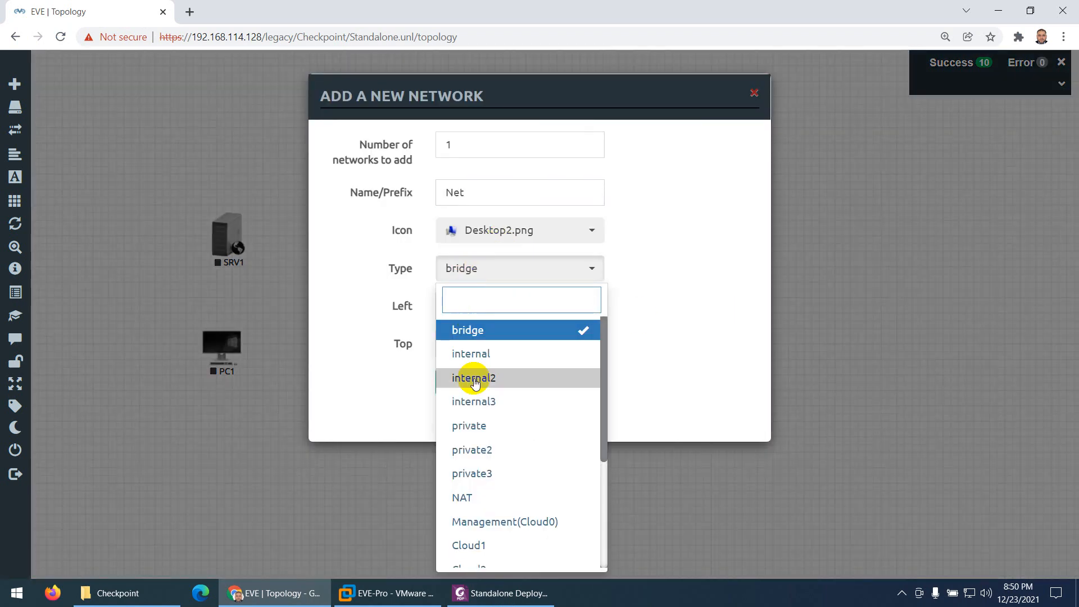
pyautogui.click(472, 498)
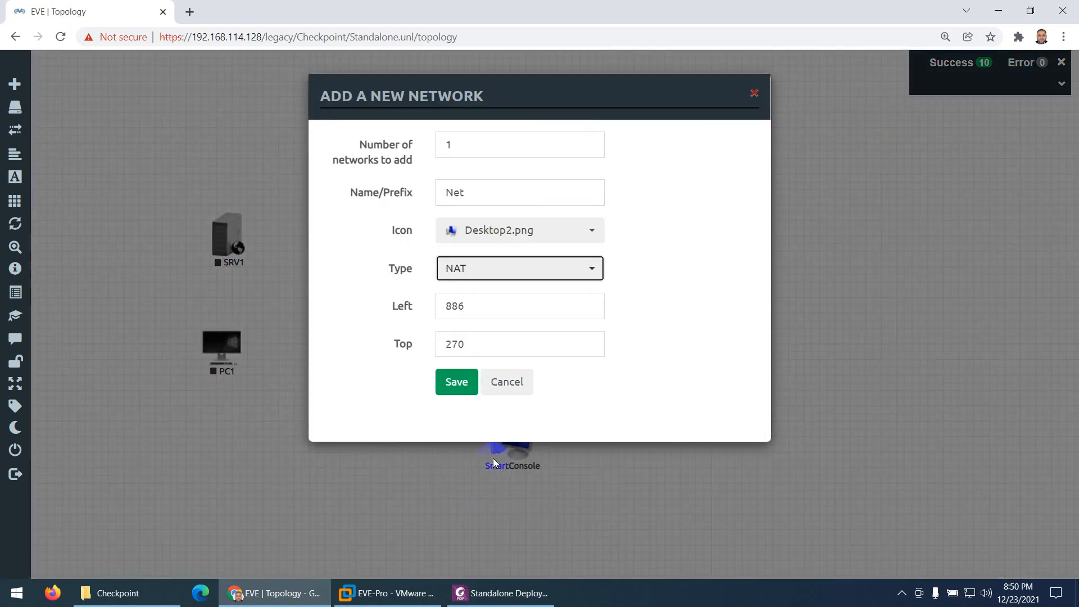
pyautogui.doubleClick(456, 192)
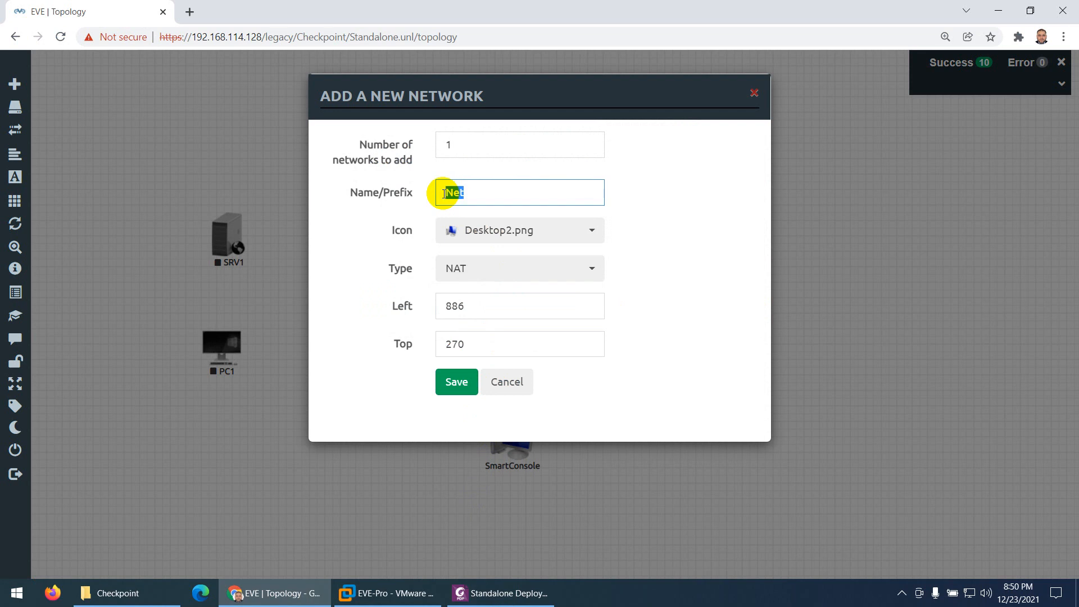
pyautogui.write('Intern')
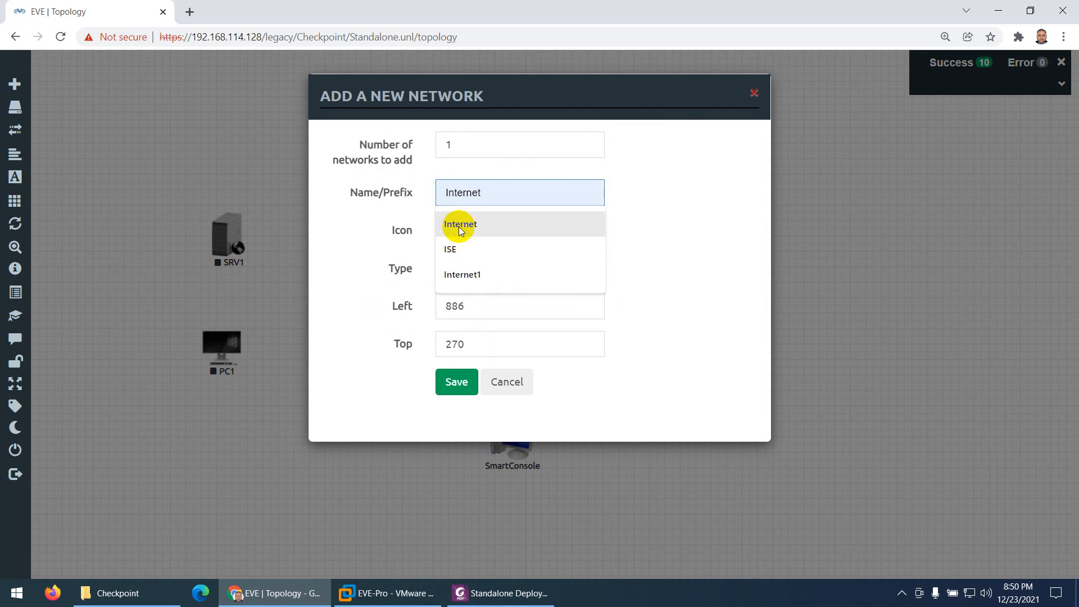
pyautogui.click(458, 224)
# Browse the icon choices for the Internet network to the globe images
pyautogui.click(506, 235)
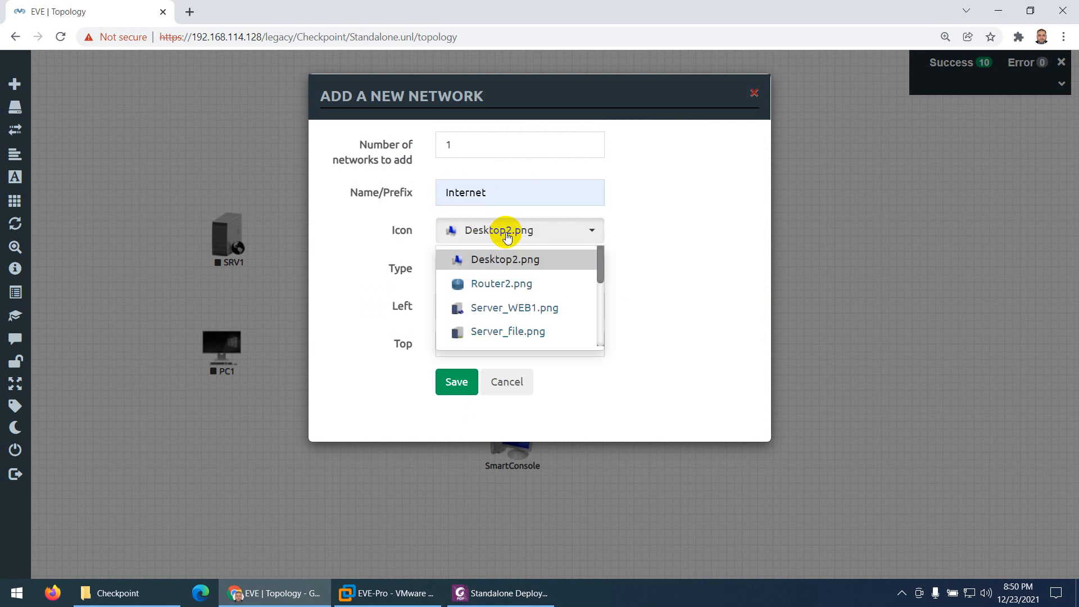
pyautogui.scroll(-2, 509, 281)
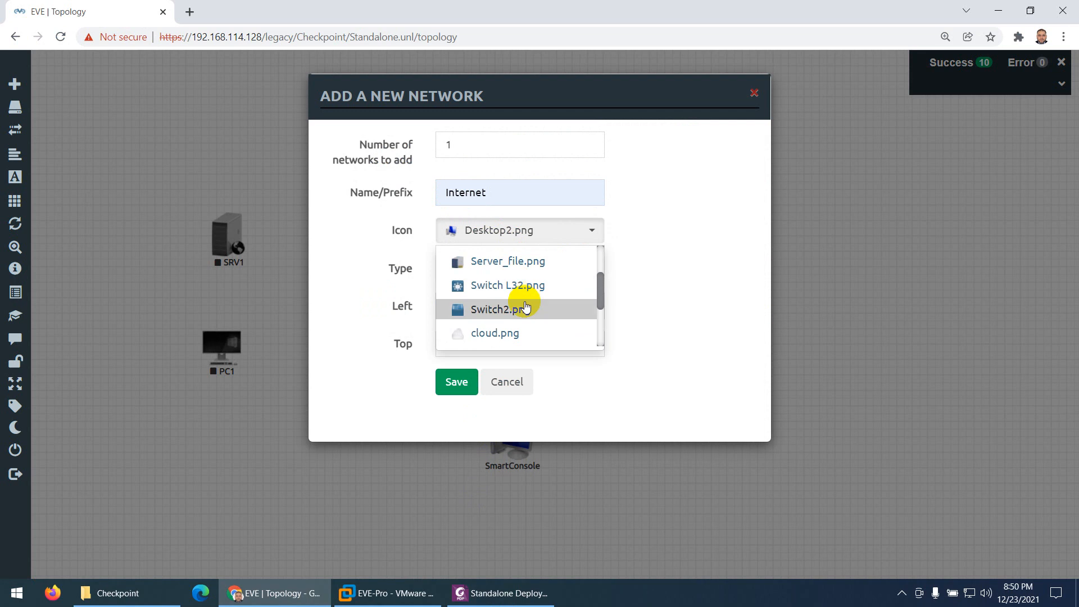
pyautogui.scroll(-2, 514, 312)
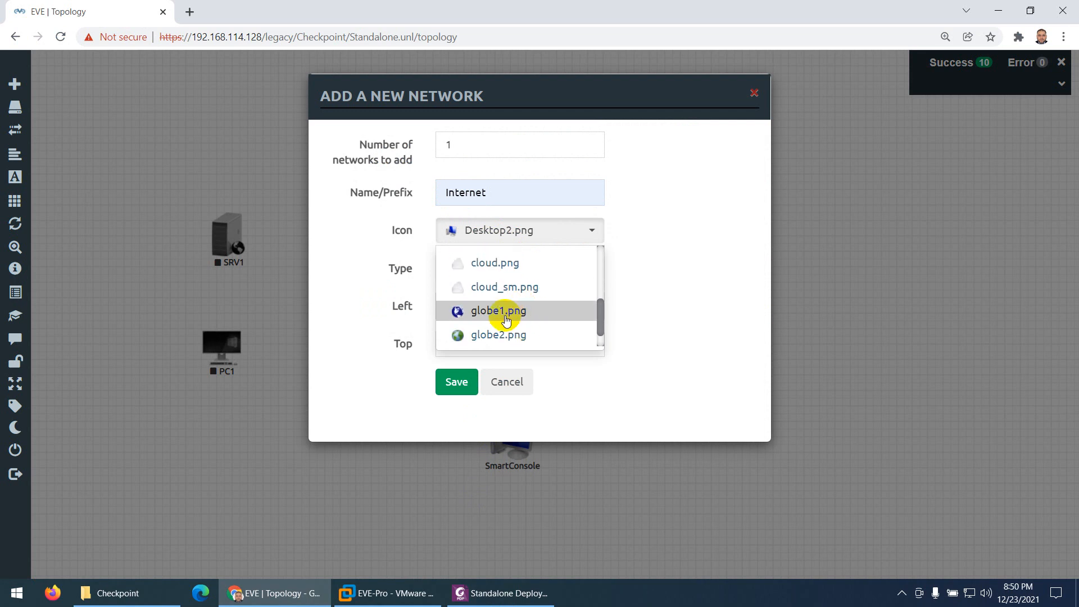
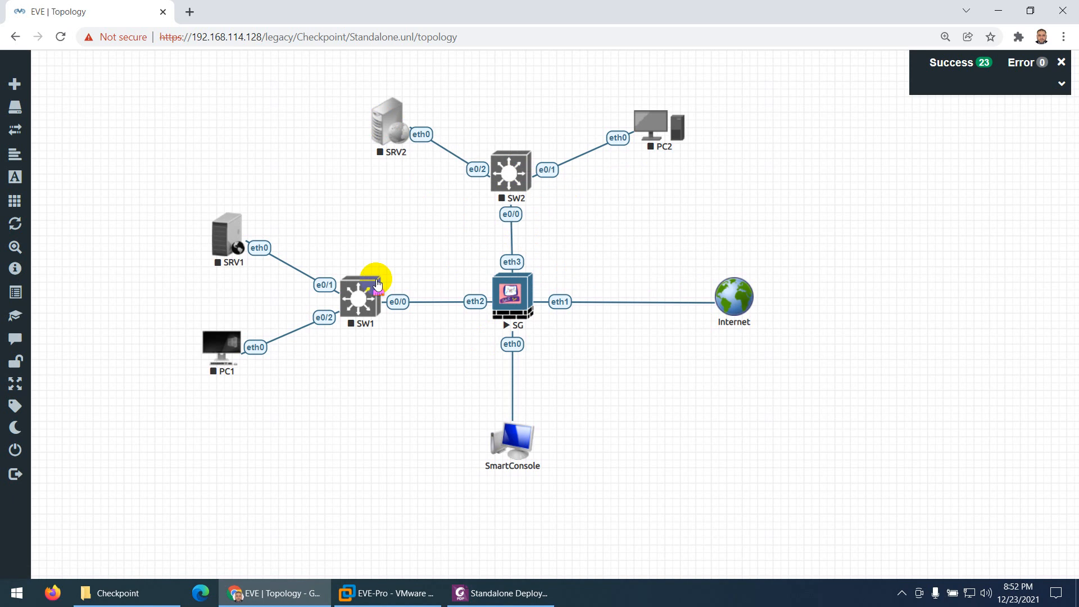
# Start the SW1 and SW2 switches
pyautogui.rightClick(366, 296)
pyautogui.click(396, 327)
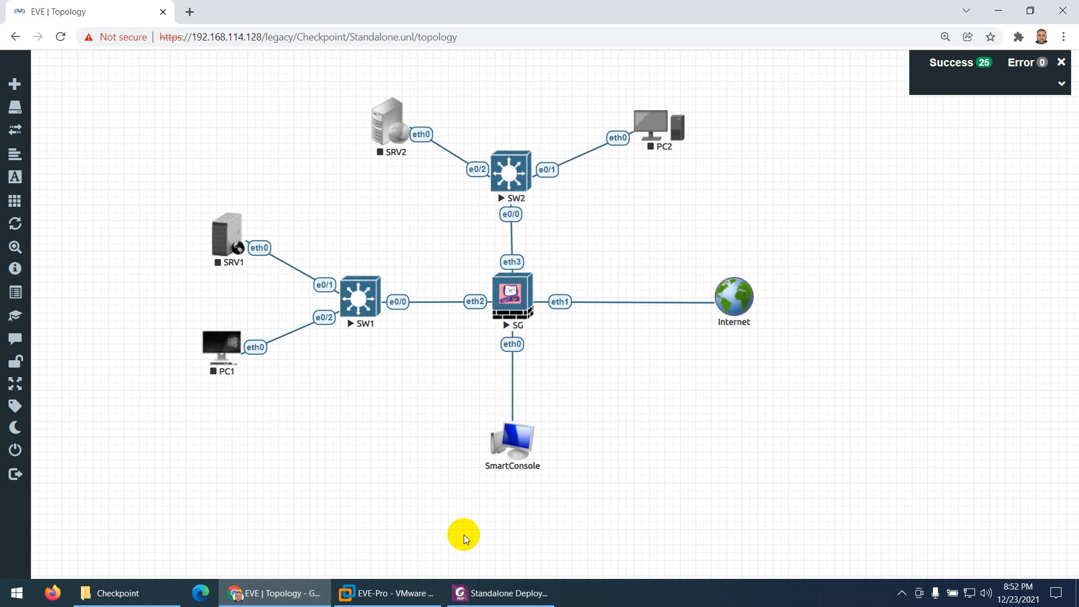
# Following the PDF diagram, give the link between SG eth0 and SmartConsole the Bezier style and the label SC
pyautogui.click(482, 594)
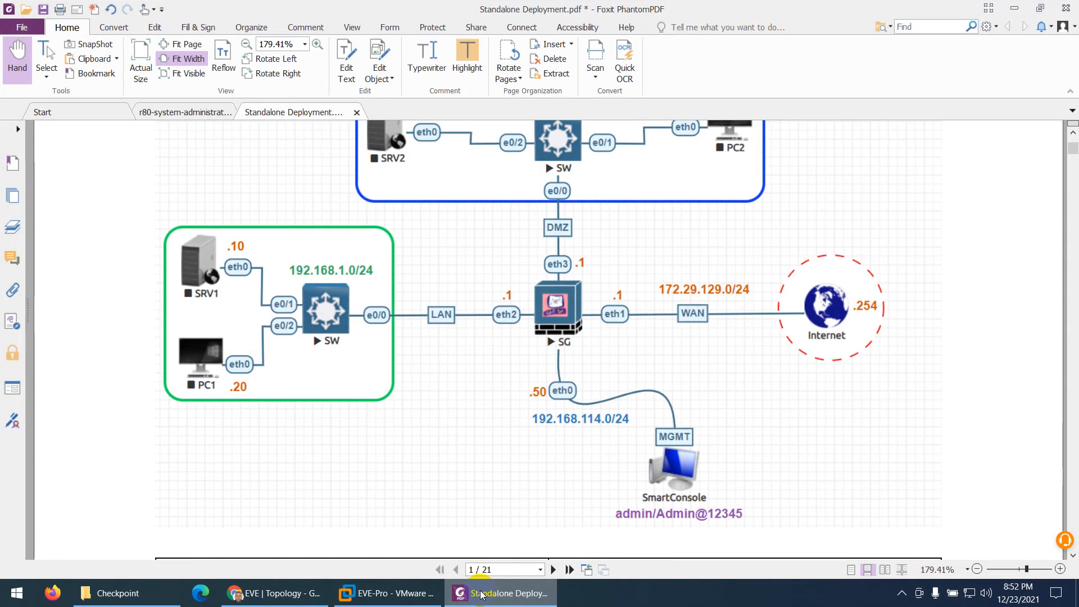
pyautogui.click(481, 594)
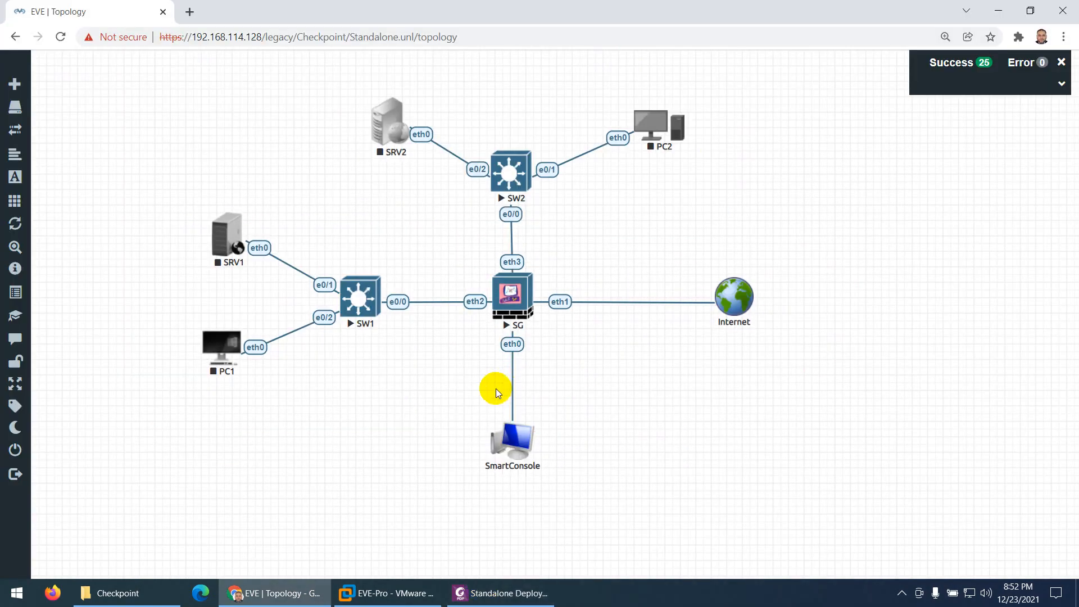
pyautogui.rightClick(512, 345)
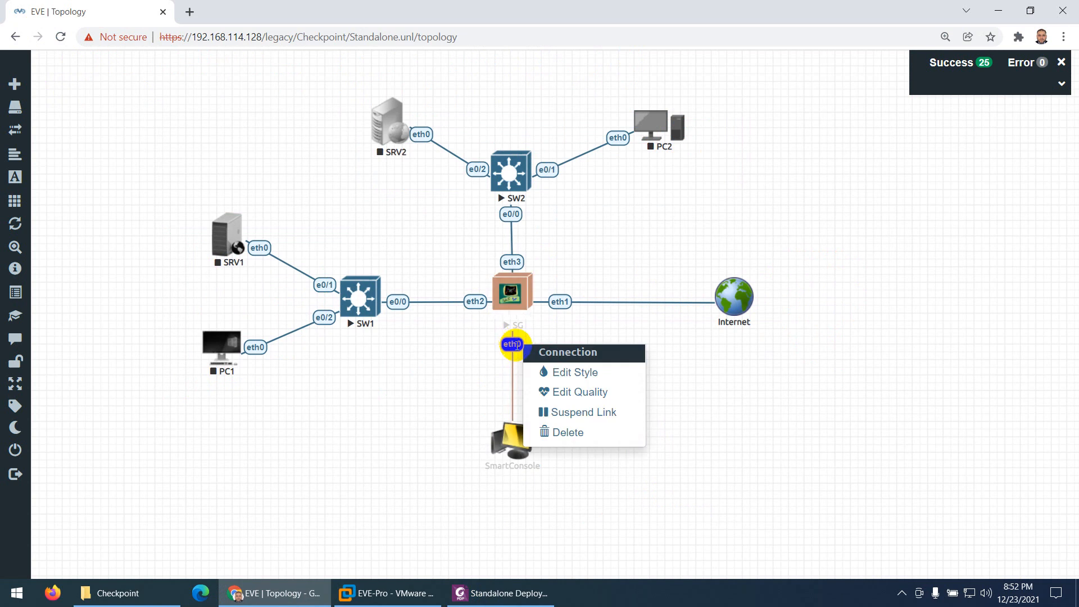
pyautogui.click(554, 371)
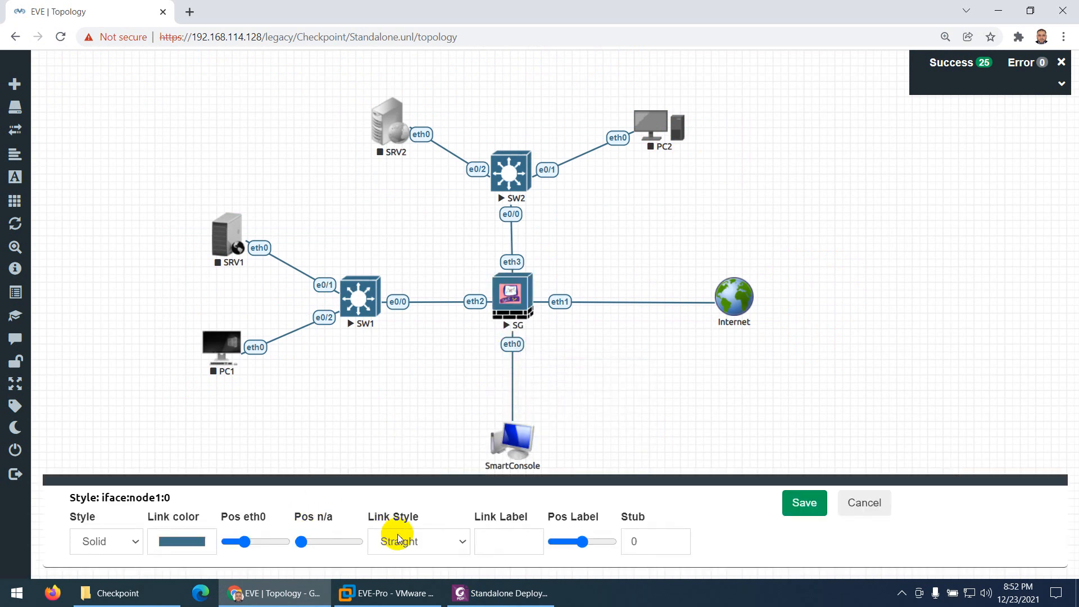
pyautogui.click(398, 541)
pyautogui.click(396, 493)
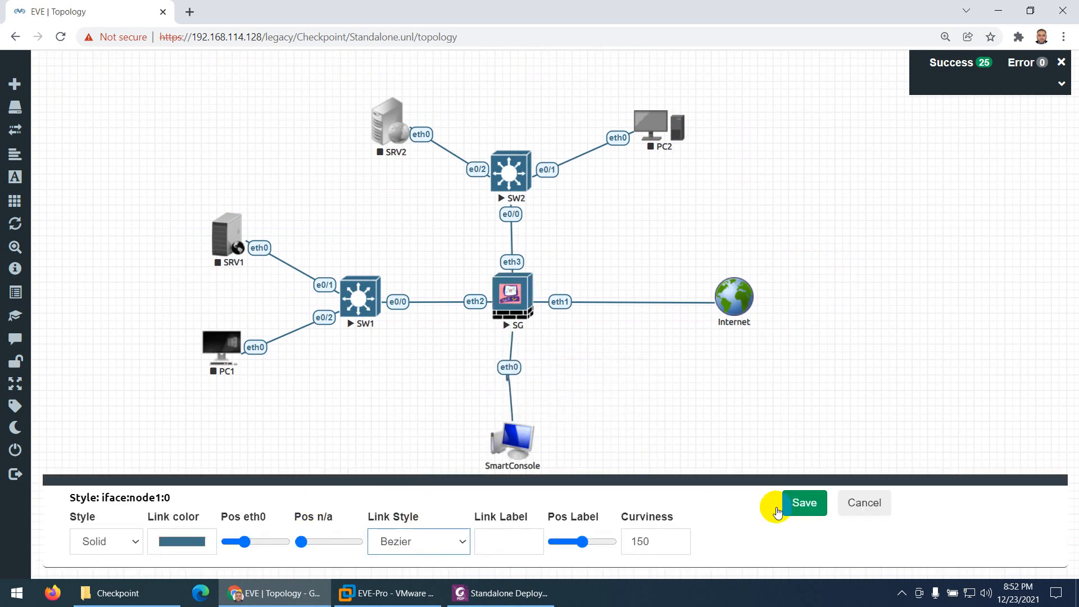
pyautogui.click(514, 538)
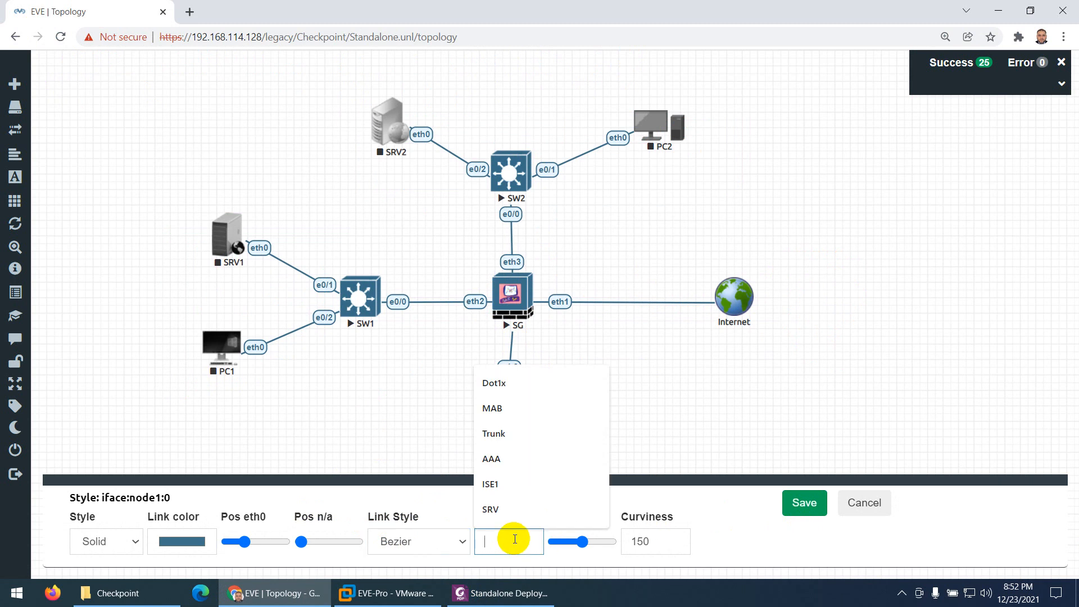
pyautogui.write('SC')
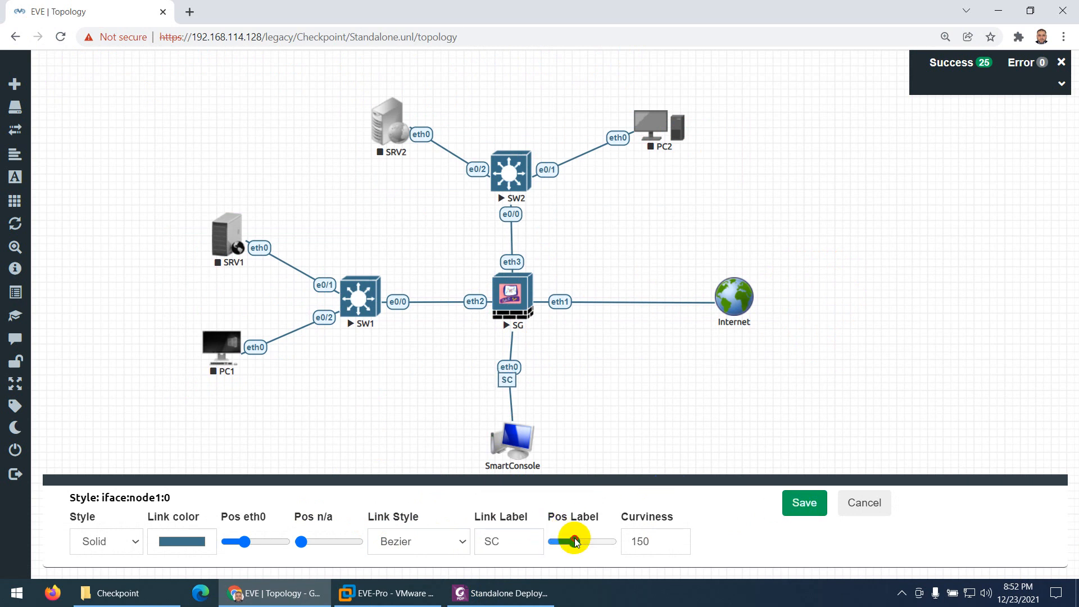
# Spread the eth0 and SC labels towards the link's ends, save the style, and shift SmartConsole to the lower right of SG
pyautogui.moveTo(568, 538); pyautogui.dragTo(579, 540)
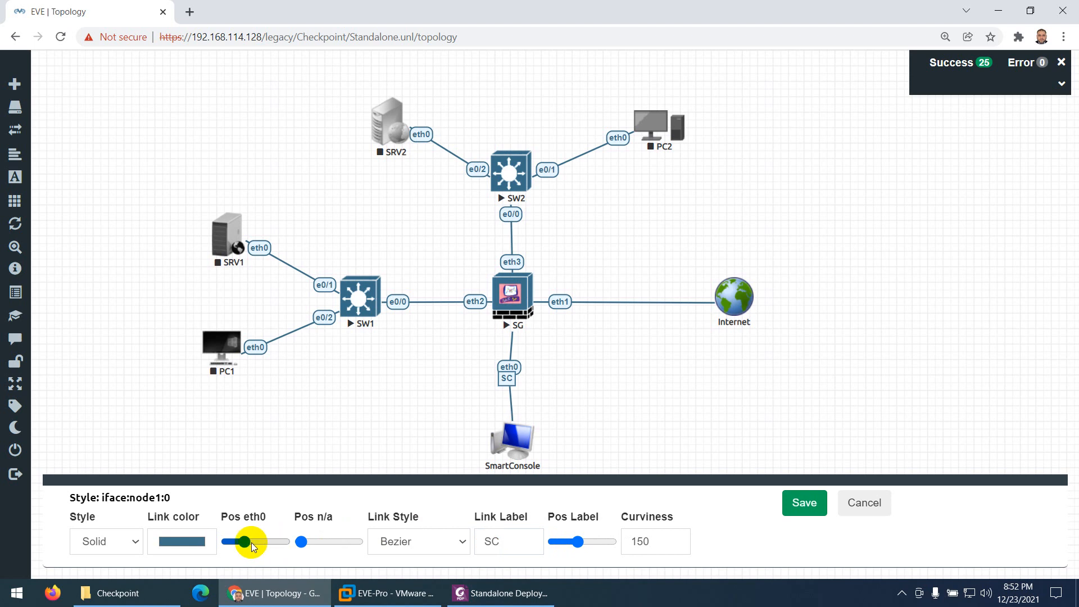
pyautogui.moveTo(245, 546); pyautogui.dragTo(236, 546)
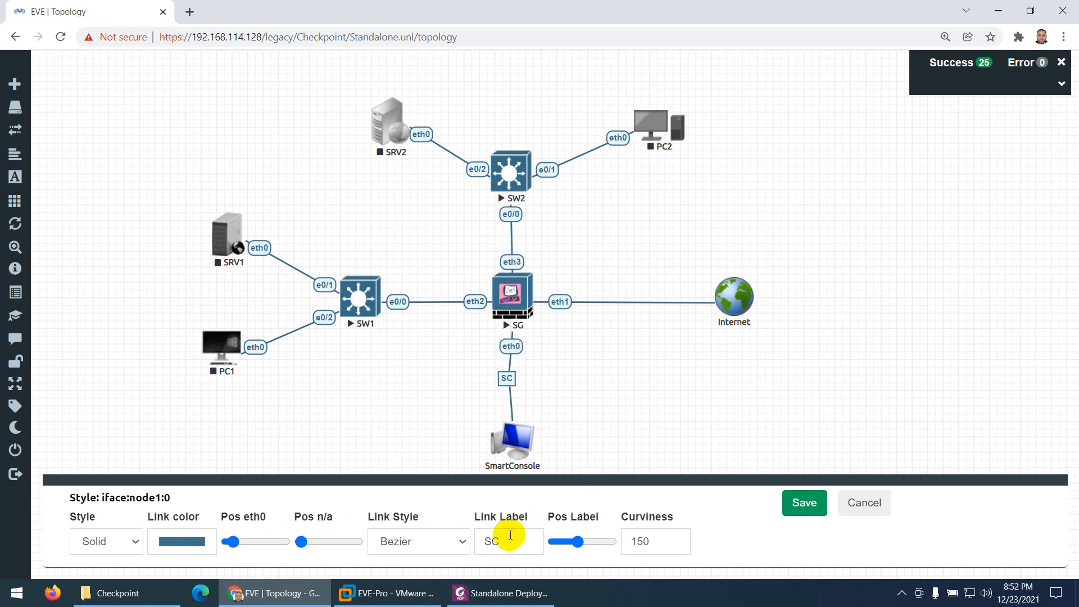
pyautogui.moveTo(578, 546); pyautogui.dragTo(611, 543)
pyautogui.click(798, 503)
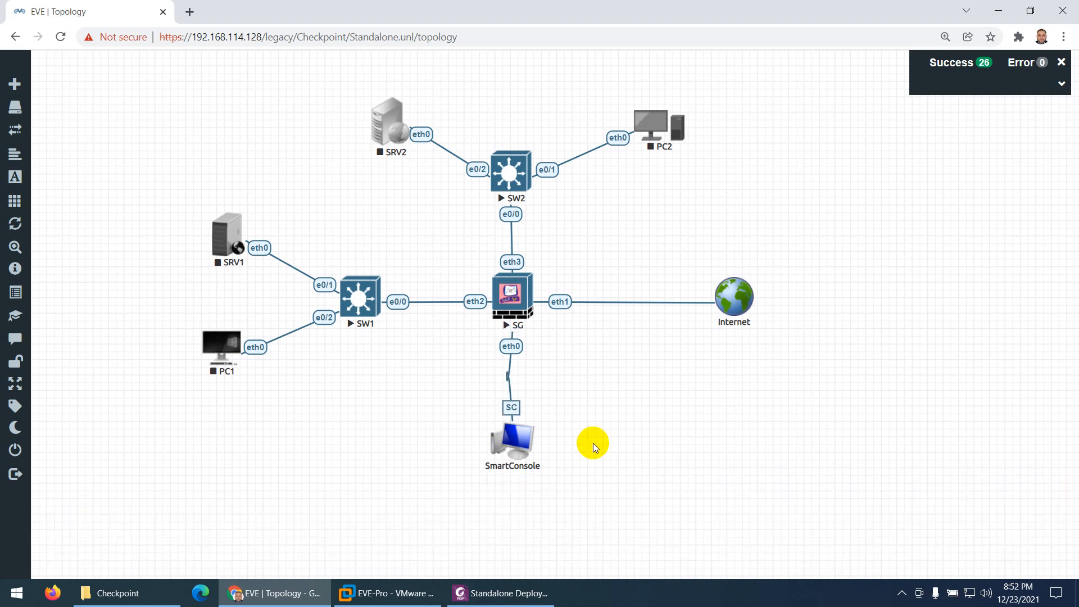
pyautogui.moveTo(527, 442); pyautogui.dragTo(616, 438)
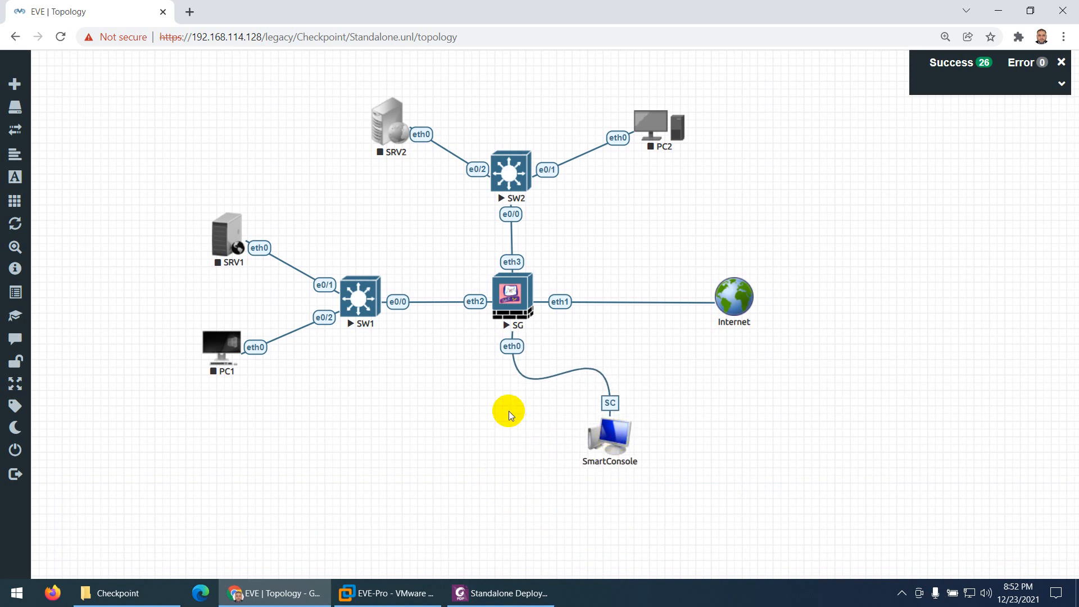
# Set the SRV1–SW1 and PC1–SW1 links to the Flowchart style, save, and nudge both hosts slightly farther from SW1
pyautogui.rightClick(320, 281)
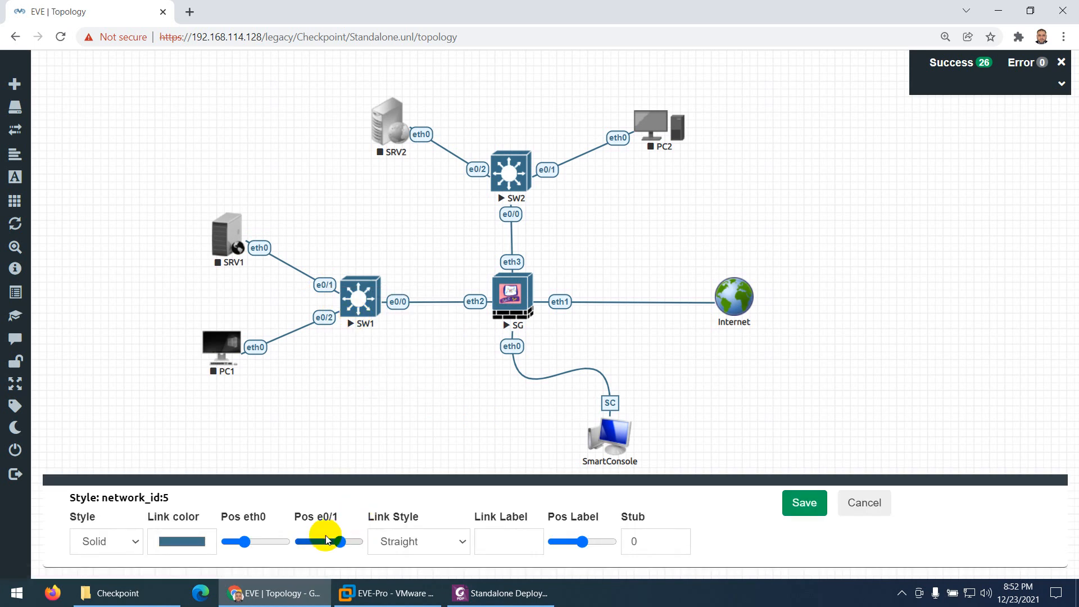
pyautogui.click(437, 547)
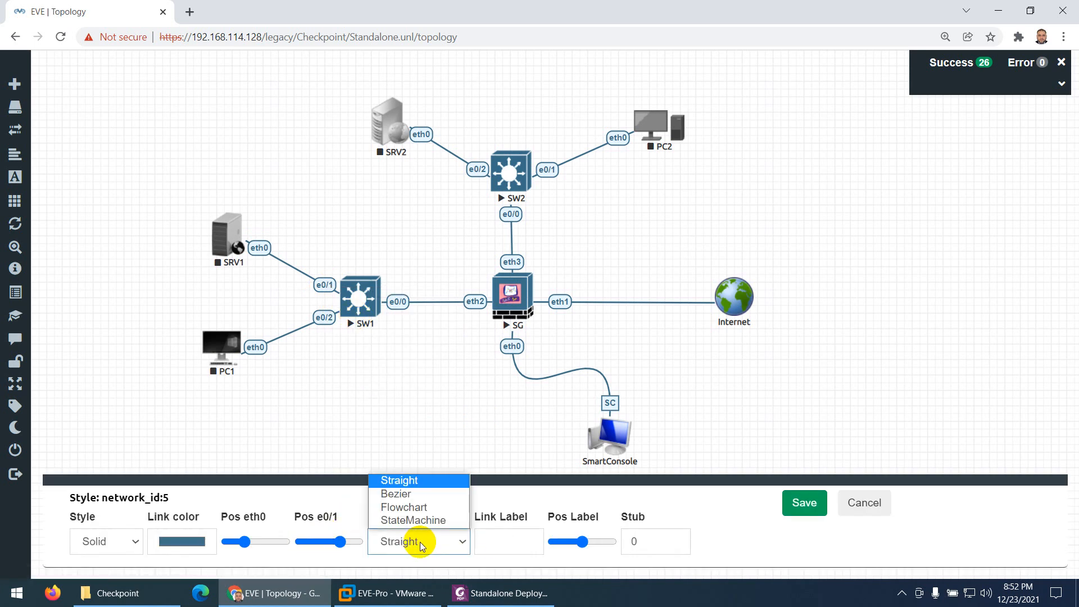
pyautogui.click(414, 509)
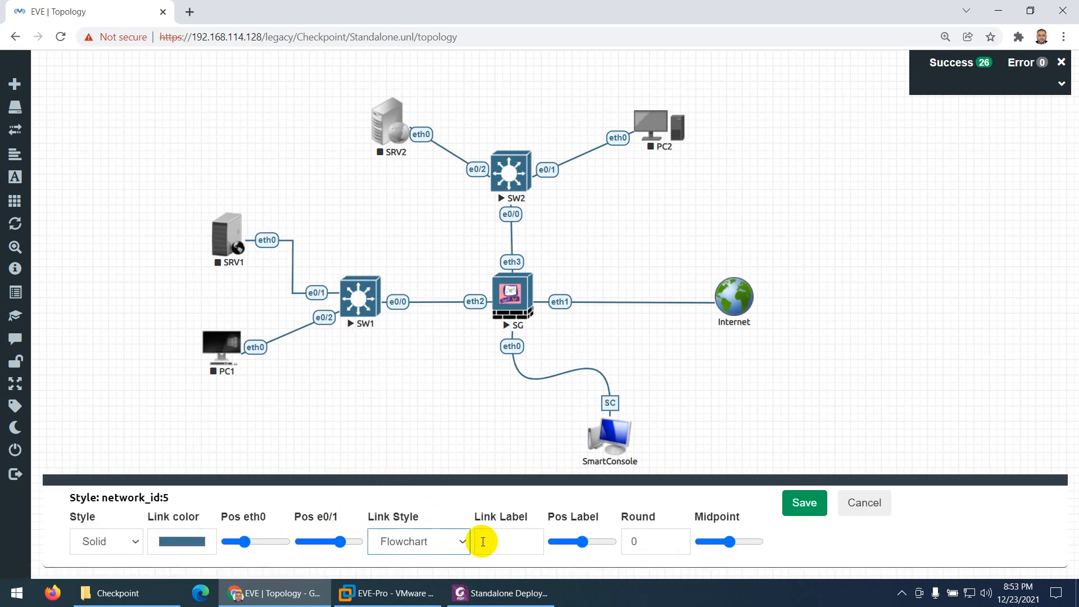
pyautogui.rightClick(284, 352)
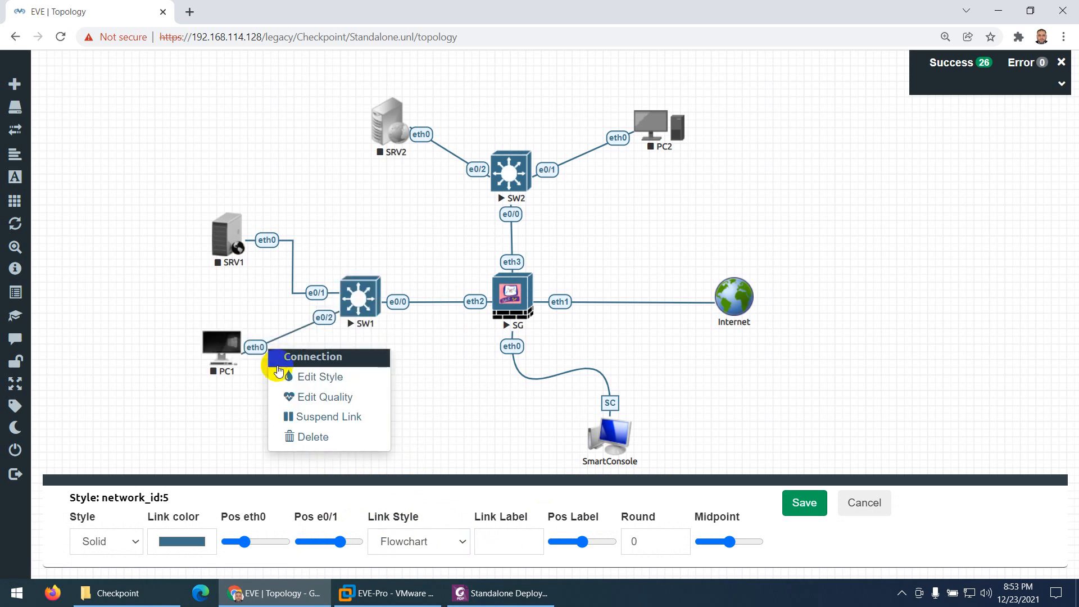
pyautogui.click(294, 377)
pyautogui.click(436, 539)
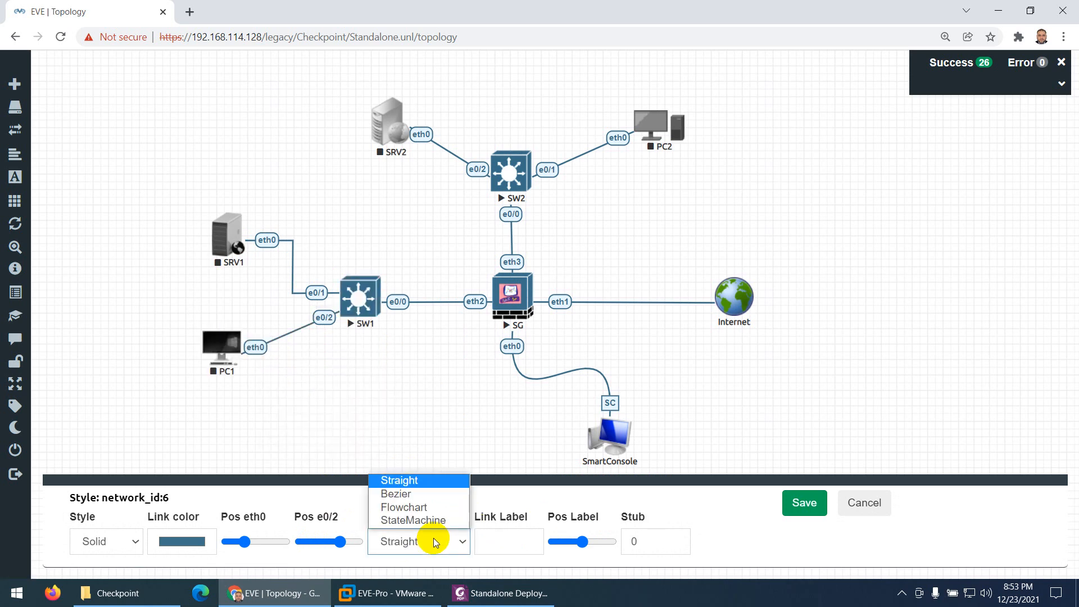
pyautogui.click(414, 509)
pyautogui.click(800, 508)
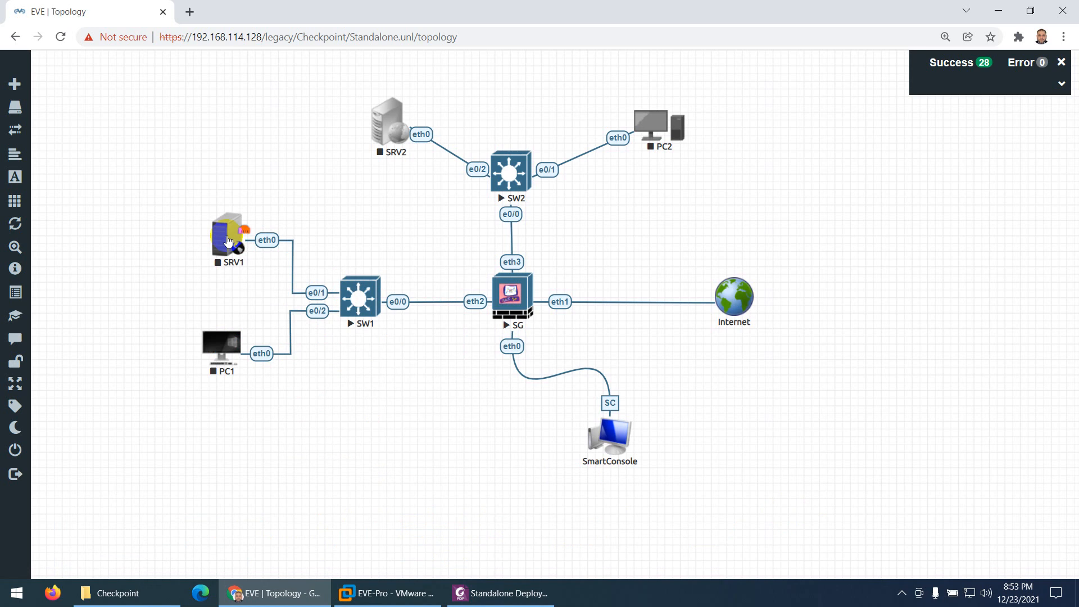
pyautogui.moveTo(221, 233); pyautogui.dragTo(212, 238)
pyautogui.click(211, 355)
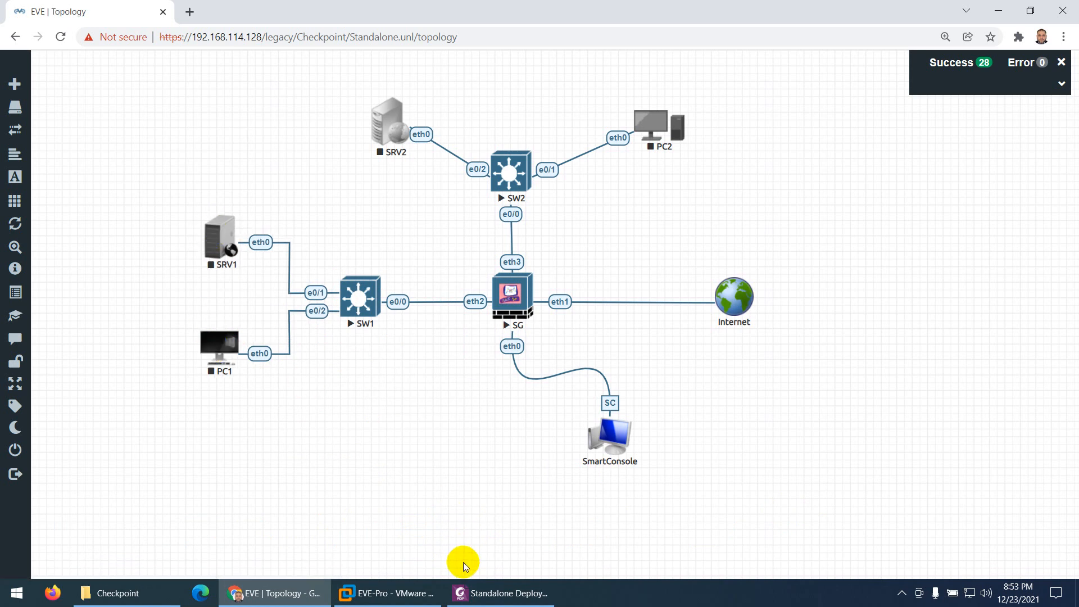
# Check the DMZ part of the PDF diagram and set the link between SRV2 and SW2 to the Bezier style
pyautogui.click(466, 591)
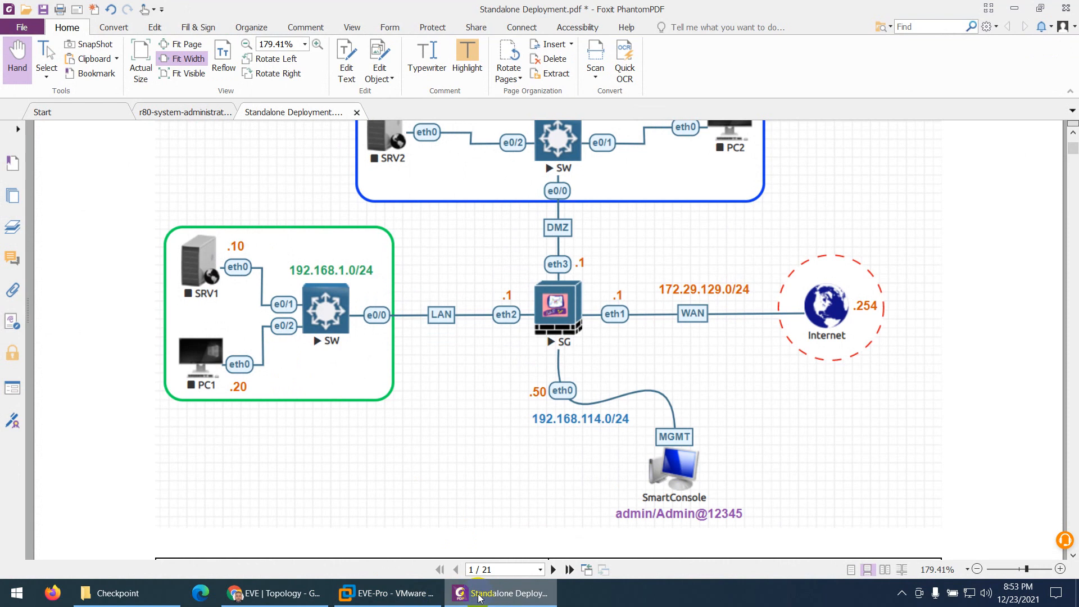
pyautogui.scroll(2, 506, 388)
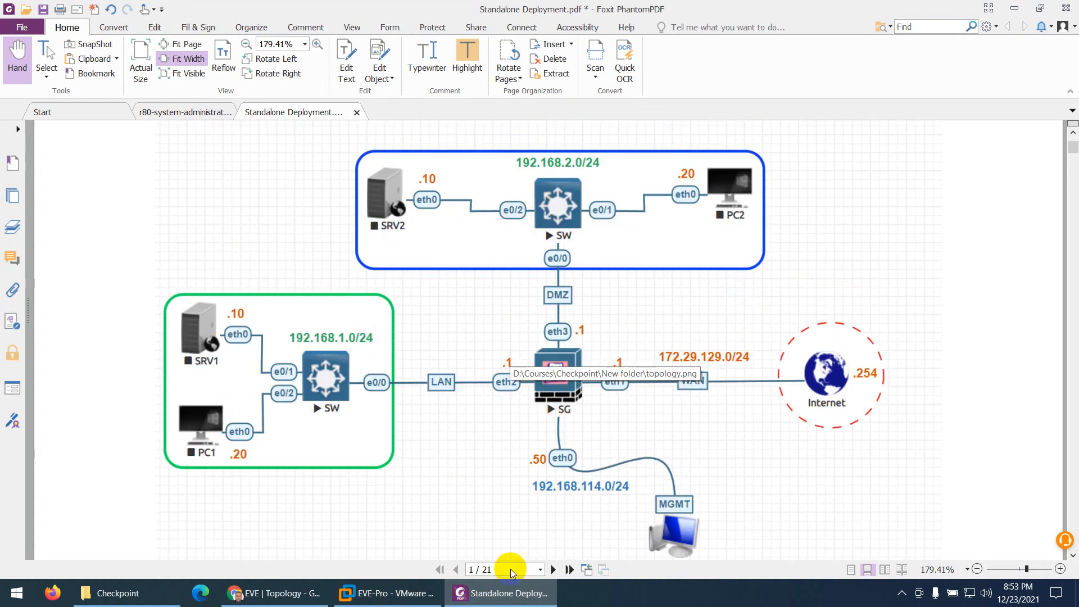
pyautogui.click(522, 601)
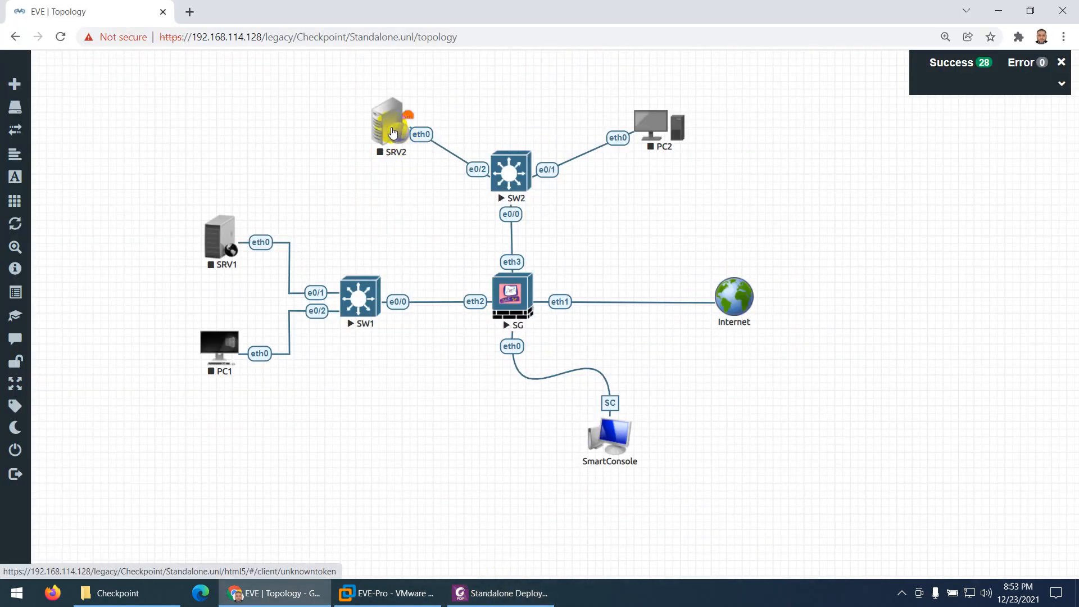
pyautogui.rightClick(418, 134)
pyautogui.click(437, 162)
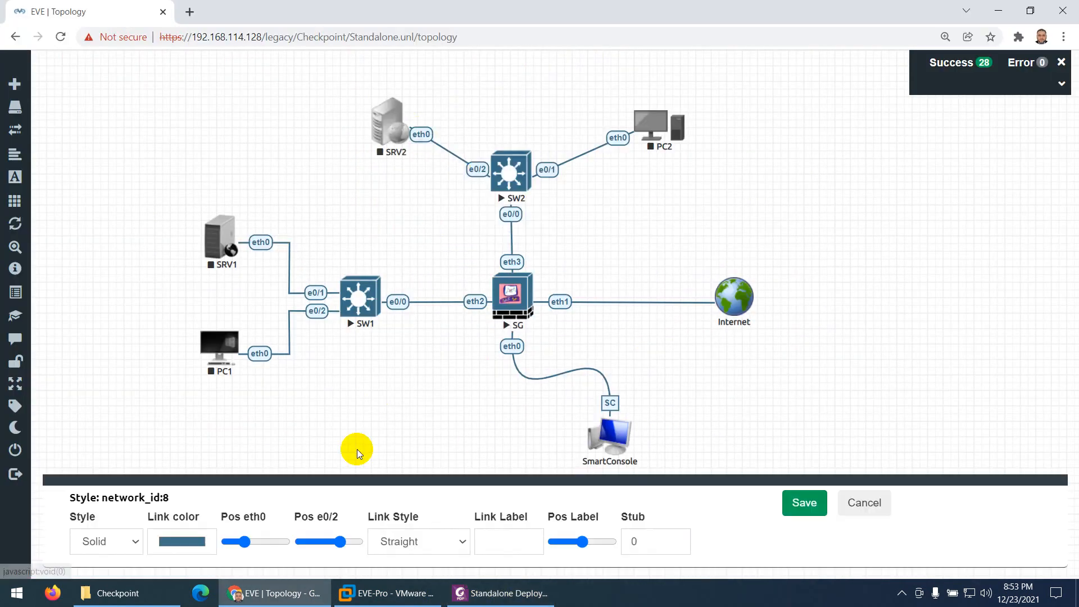
pyautogui.click(414, 549)
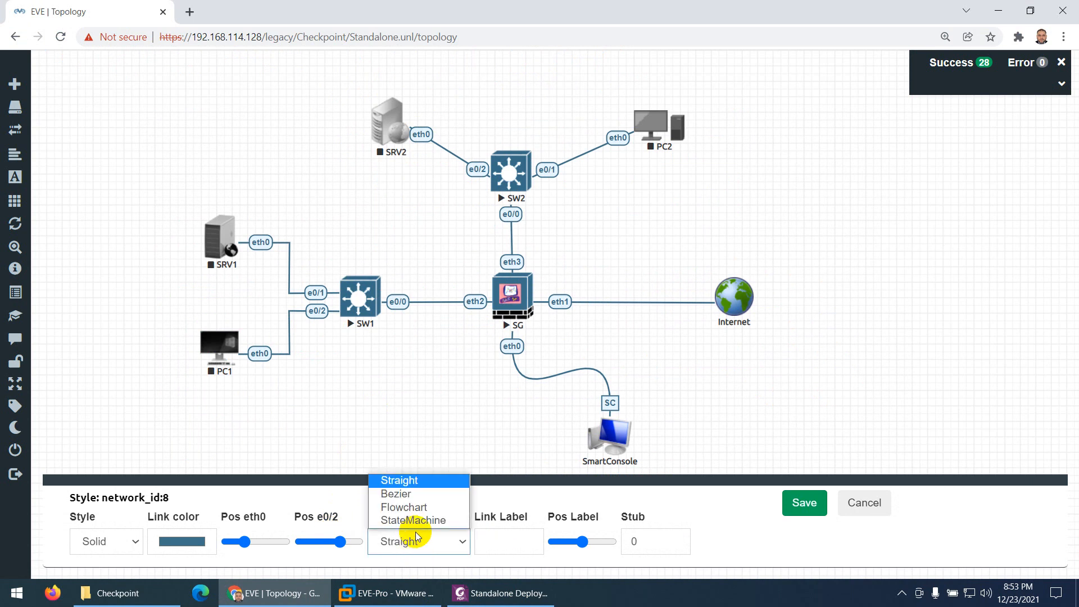
pyautogui.click(409, 494)
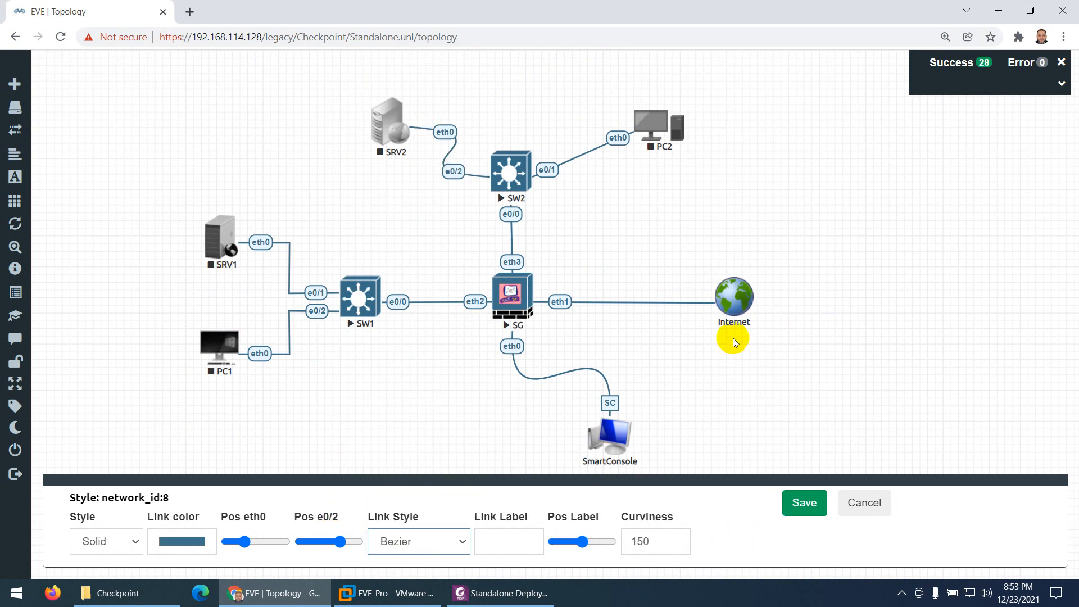
# Set the link between PC2 and SW2 to the Bezier style and save the link changes
pyautogui.rightClick(619, 139)
pyautogui.click(640, 165)
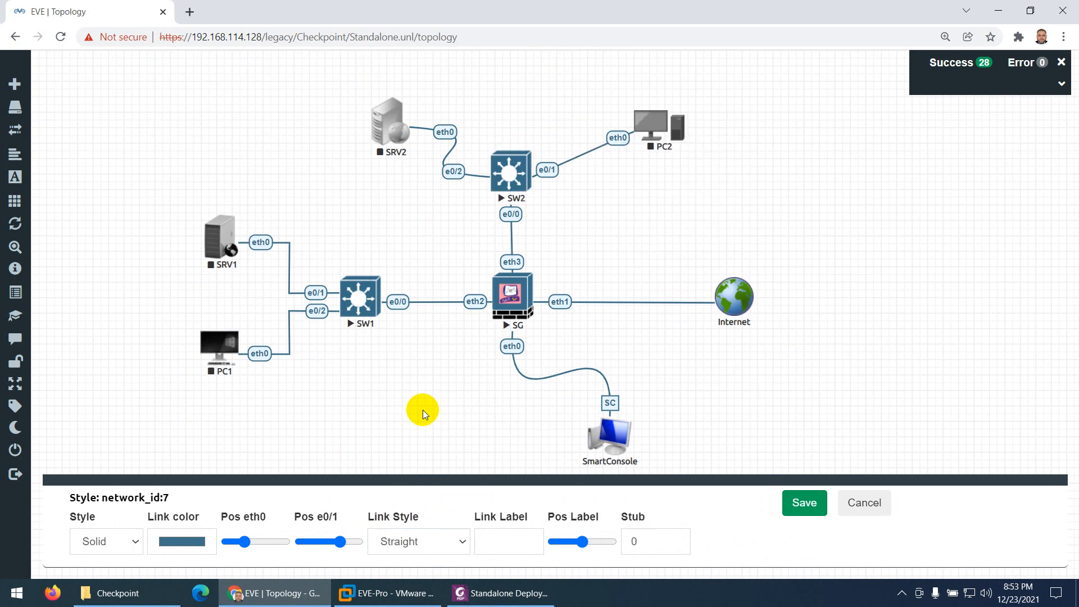
pyautogui.click(397, 542)
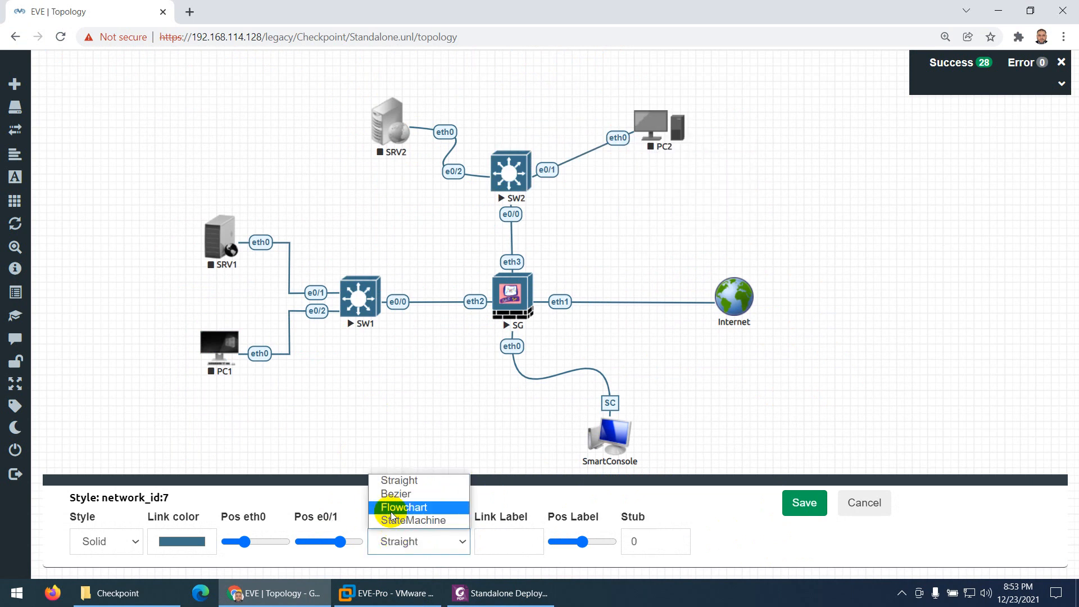
pyautogui.click(393, 494)
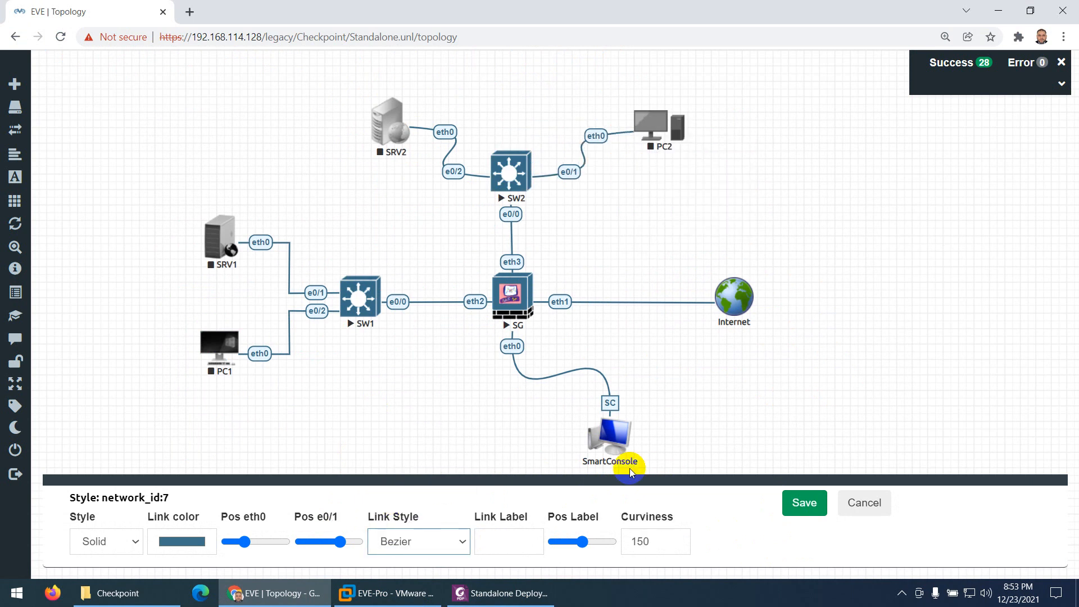
pyautogui.click(804, 502)
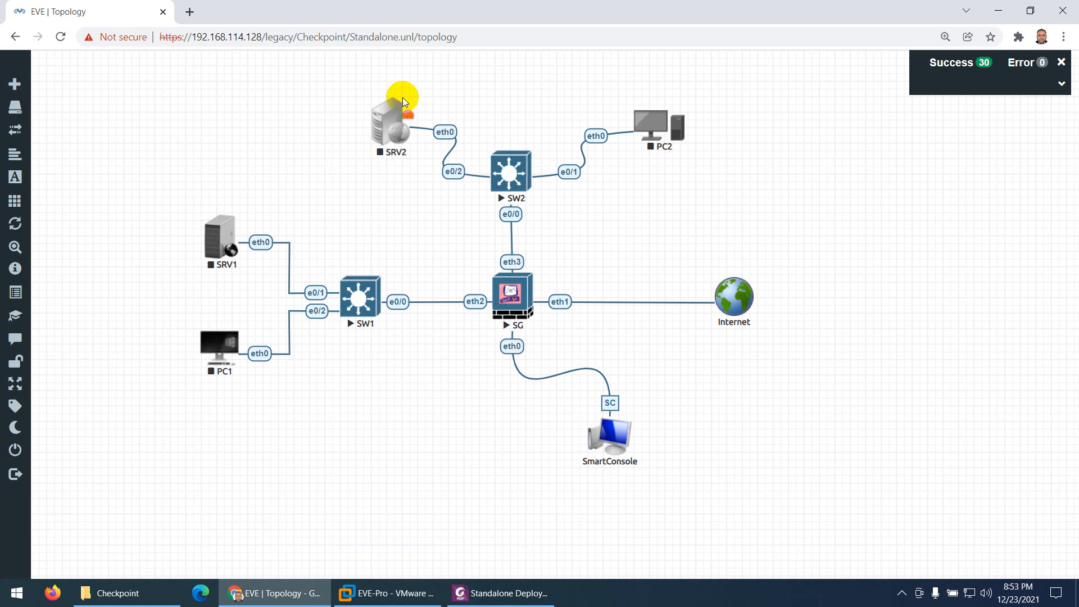
# Move SRV2 and PC2 outward on either side of SW2 to widen the spacing of their links
pyautogui.moveTo(380, 119); pyautogui.dragTo(367, 129)
pyautogui.moveTo(649, 127); pyautogui.dragTo(661, 129)
pyautogui.moveTo(367, 134)
pyautogui.mouseDown()
pyautogui.moveTo(376, 128)
pyautogui.moveTo(357, 120)
pyautogui.mouseUp()
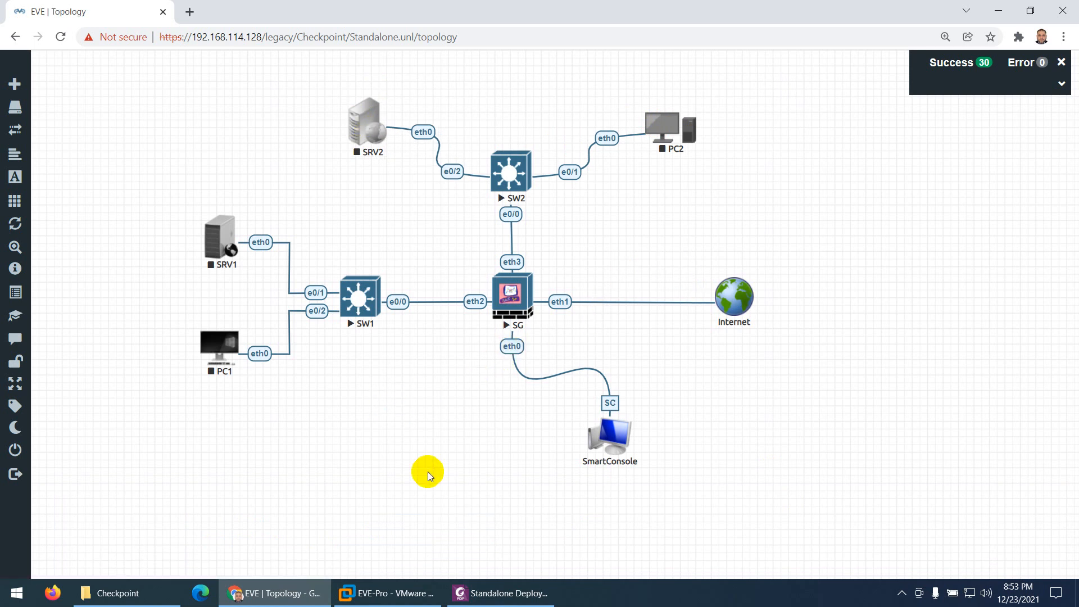
# Check the link labels in the PDF diagram, label the SW1–SG link LAN, and save it
pyautogui.click(475, 591)
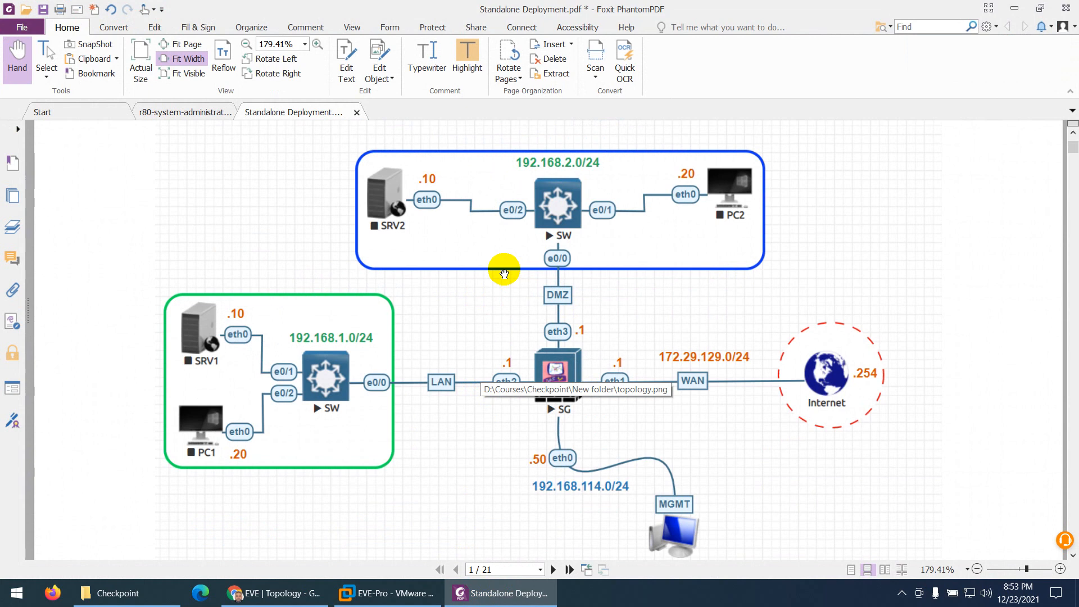
pyautogui.click(502, 591)
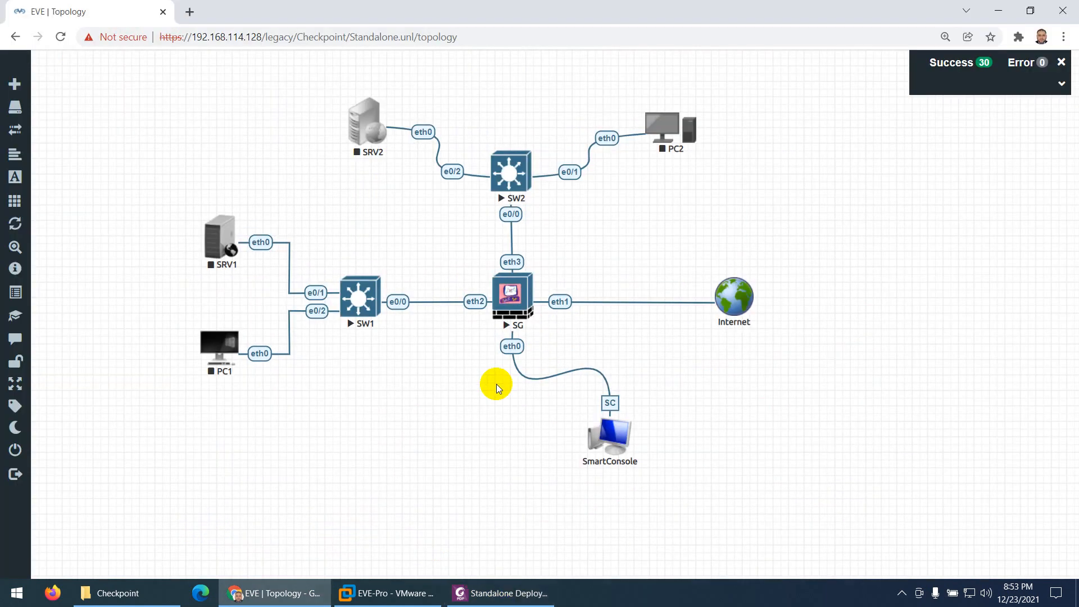
pyautogui.click(481, 590)
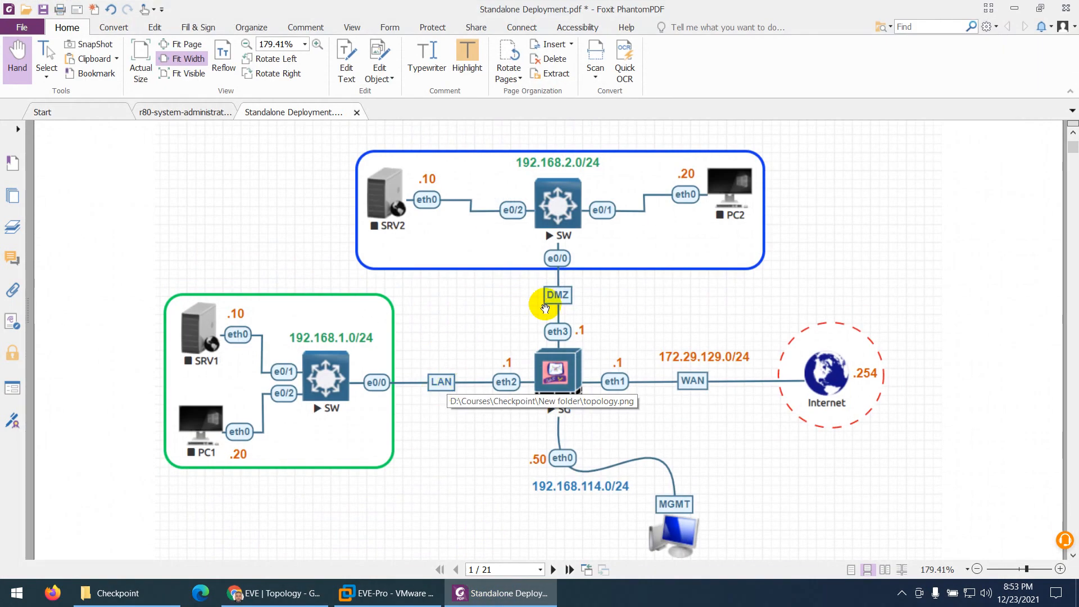
pyautogui.click(536, 594)
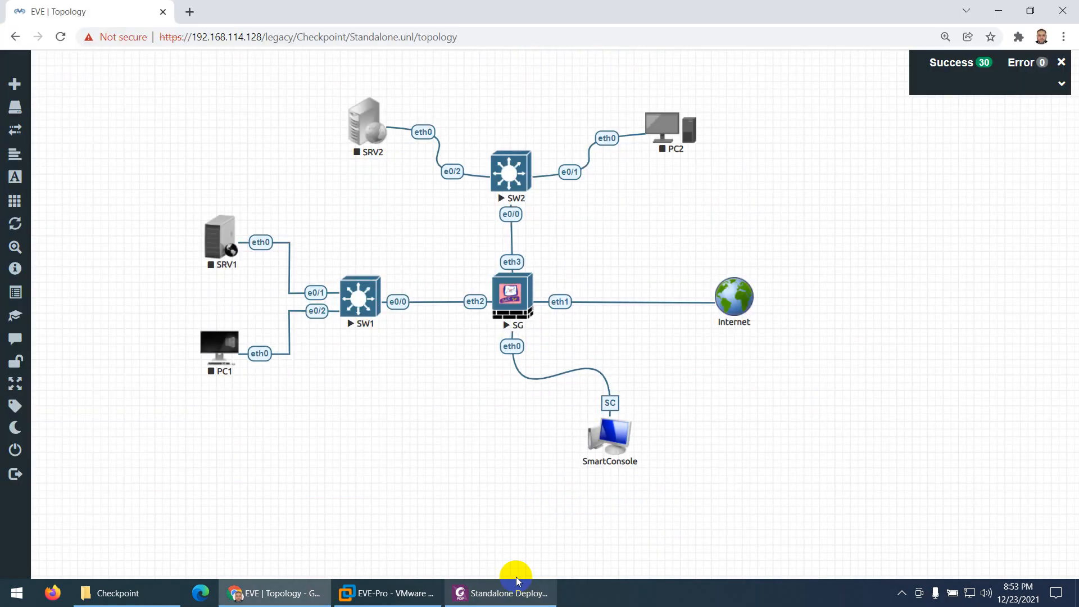
pyautogui.rightClick(415, 305)
pyautogui.click(433, 326)
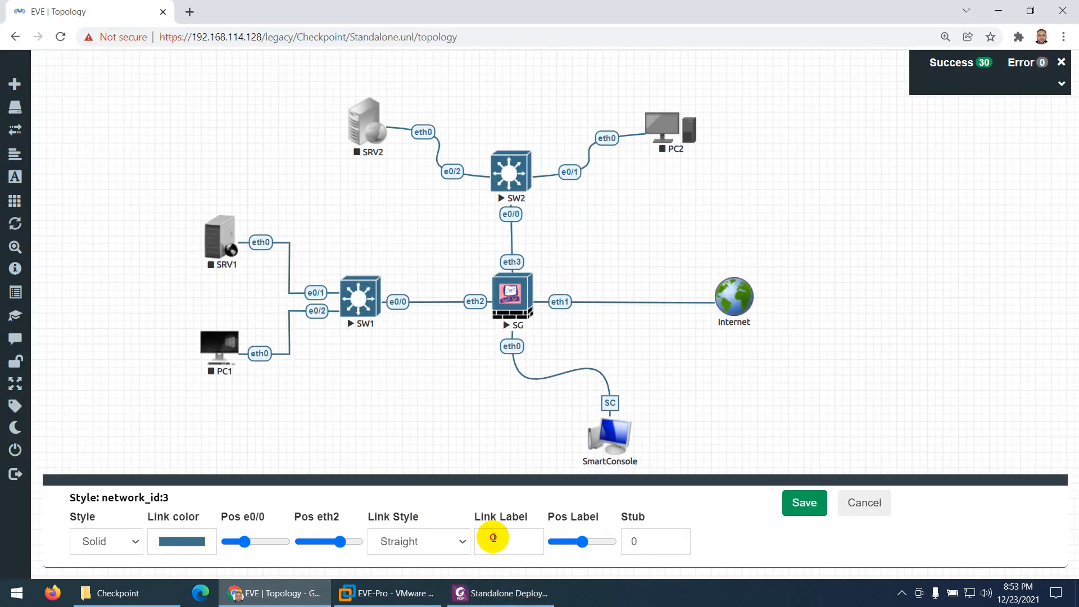
pyautogui.click(493, 537)
pyautogui.write('LAN')
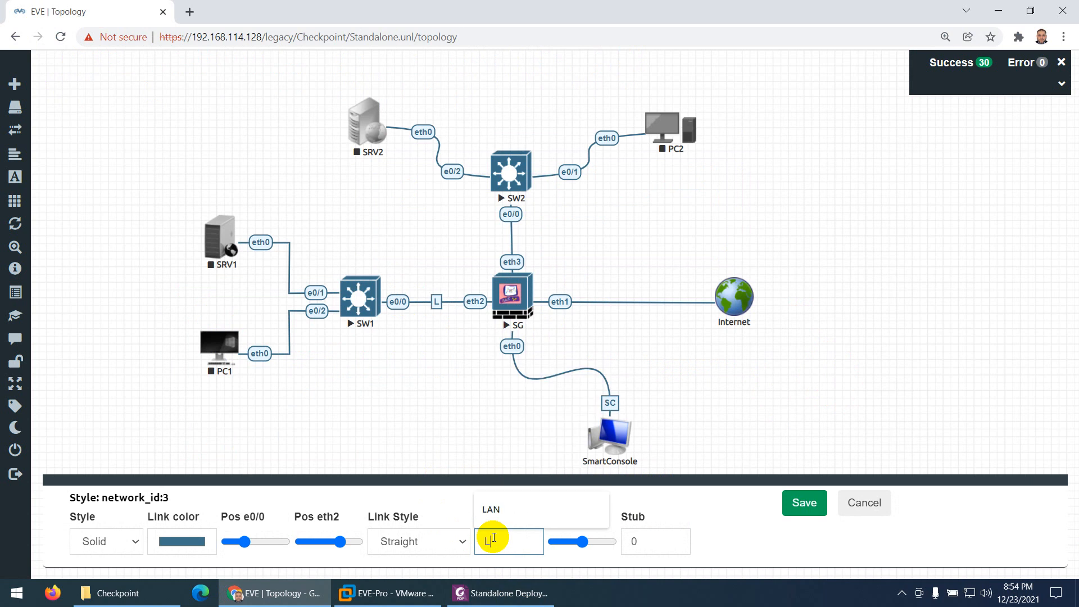
pyautogui.click(788, 516)
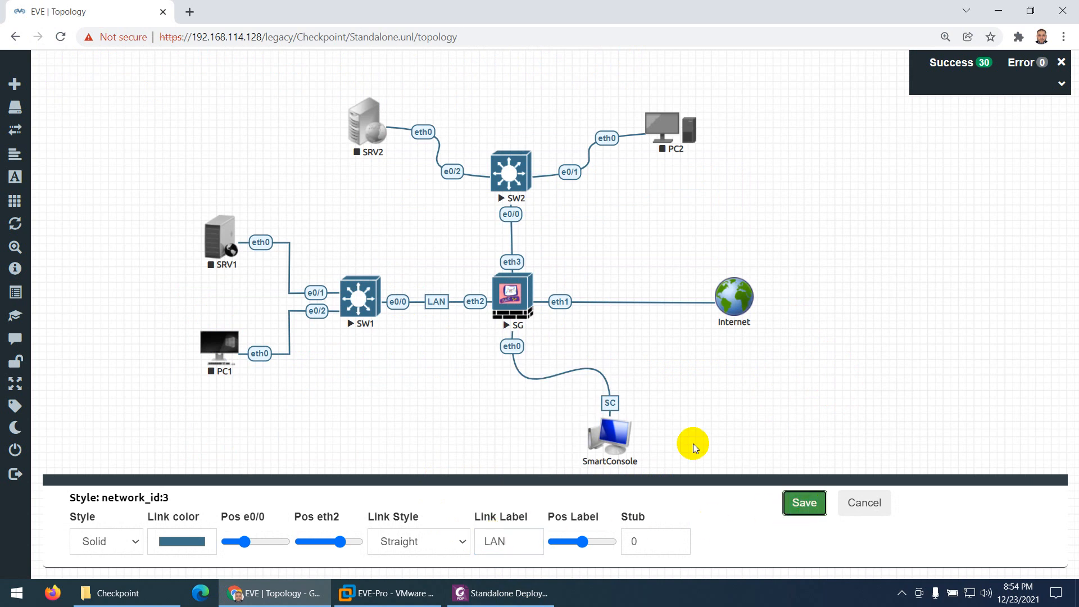
# Label the link between SW2 and SG as DMZ and save the link change
pyautogui.rightClick(511, 218)
pyautogui.click(564, 244)
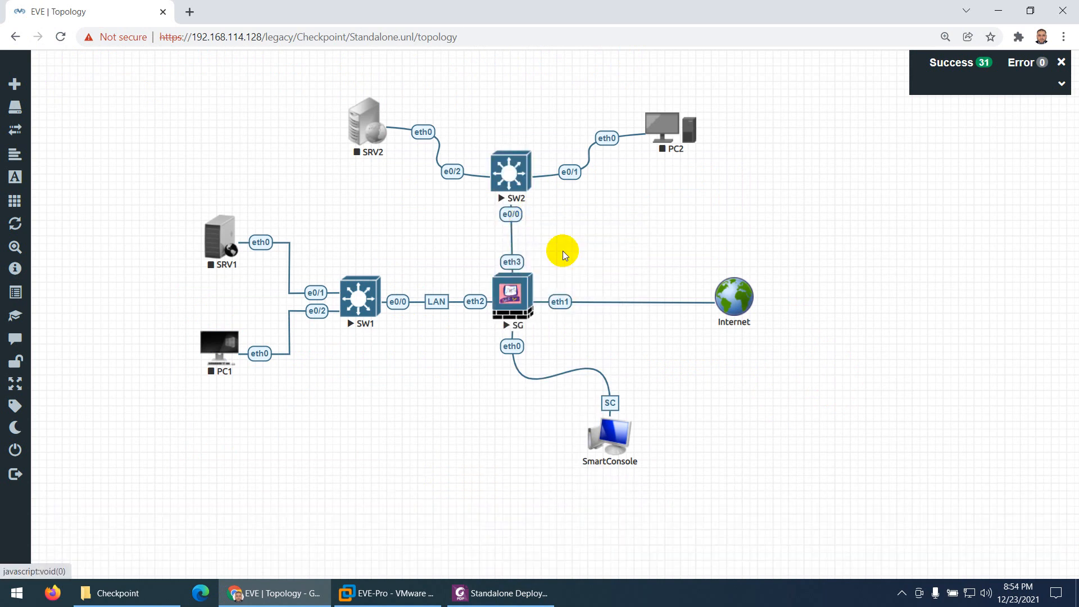
pyautogui.click(494, 538)
pyautogui.write('DMZ')
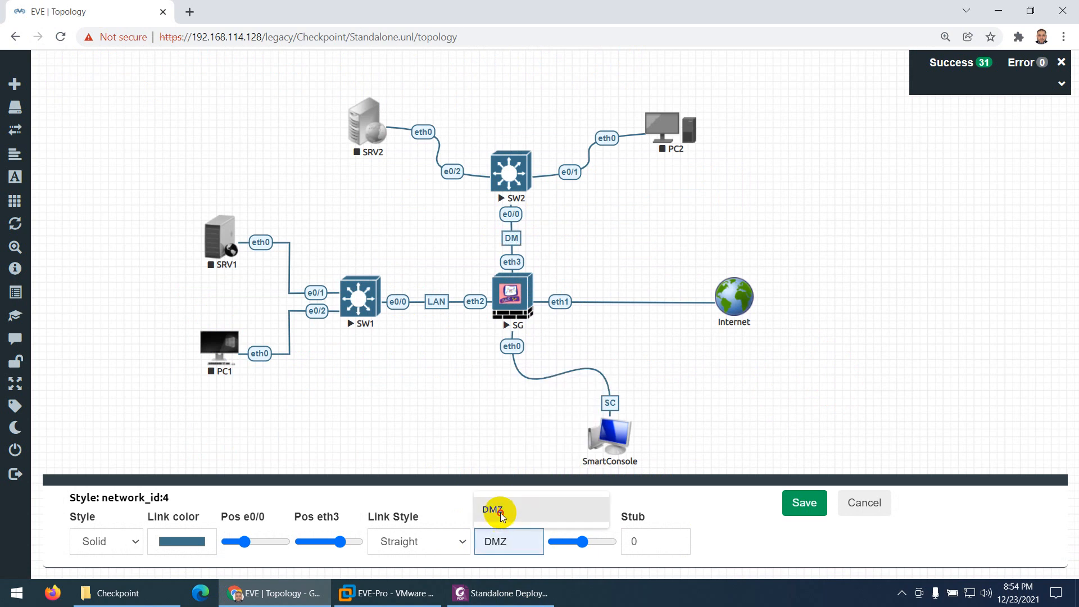
pyautogui.click(494, 509)
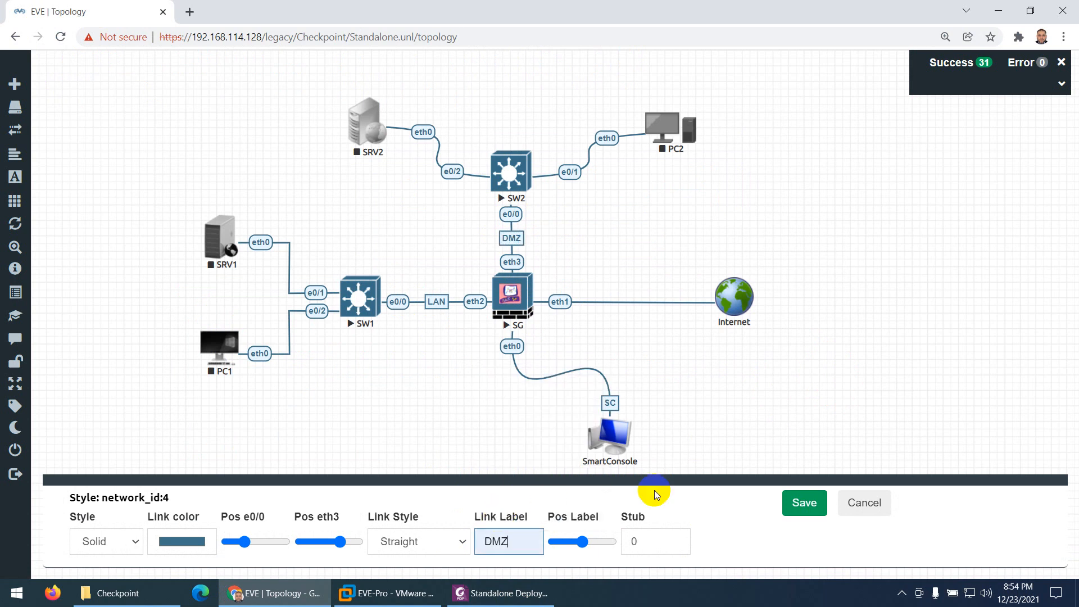
# Label the link between SG and Internet as WAN and save the link change
pyautogui.rightClick(570, 302)
pyautogui.click(604, 330)
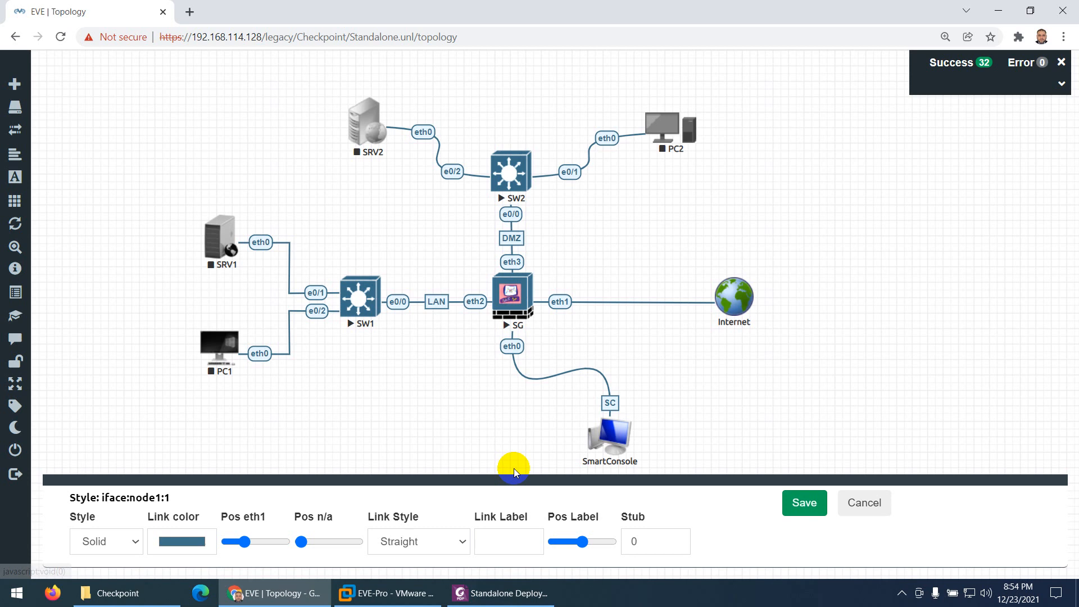
pyautogui.click(493, 540)
pyautogui.write('WAN')
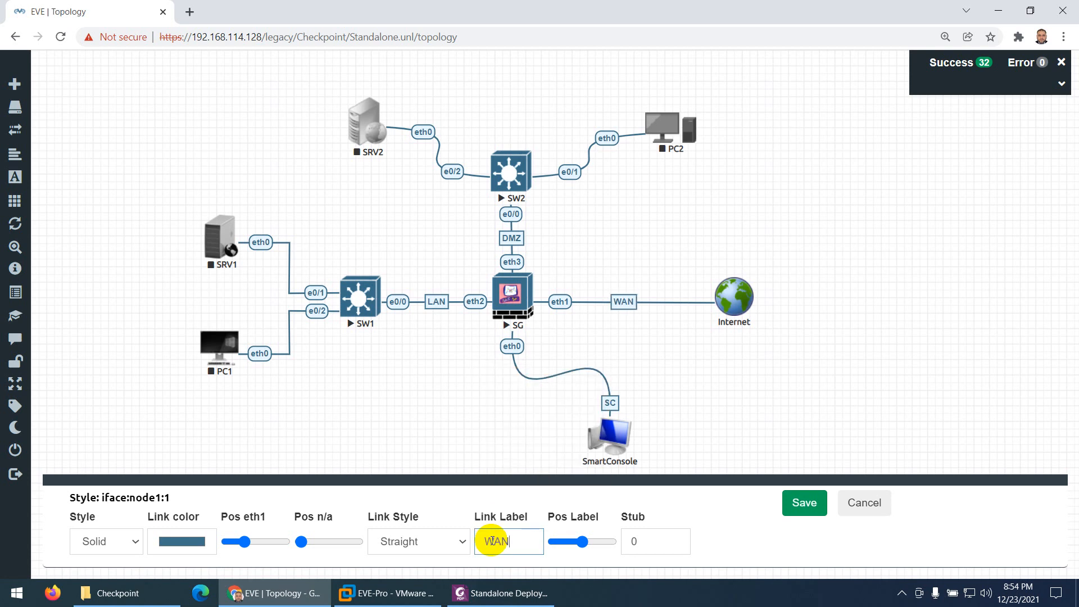
pyautogui.click(805, 504)
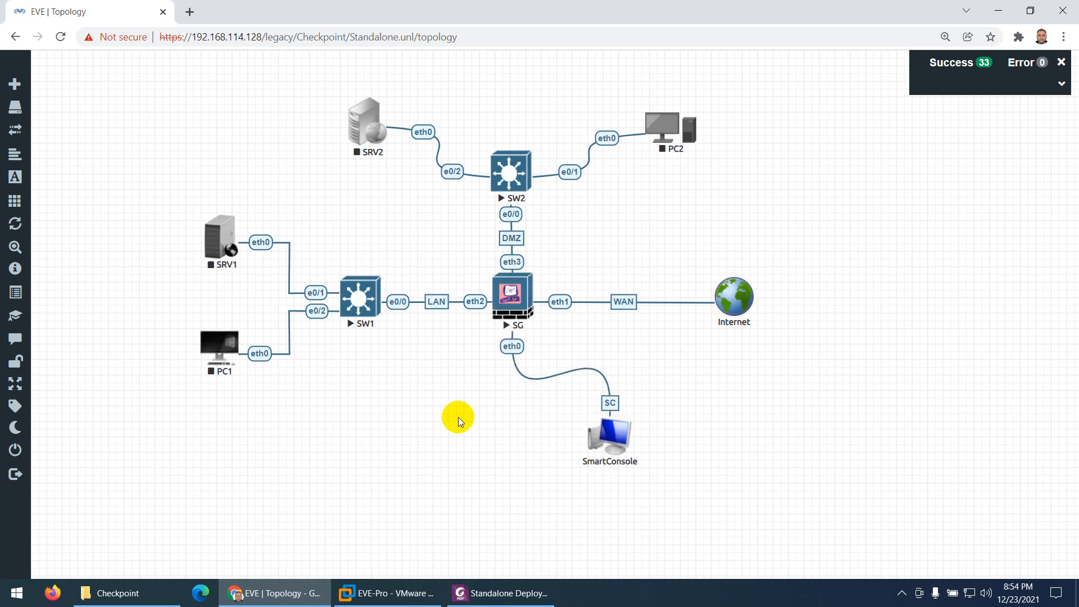
# Add a rounded-square custom shape below SG with a solid border, border width 3 and red border colour (RGB 234, 11, 11)
pyautogui.rightClick(434, 437)
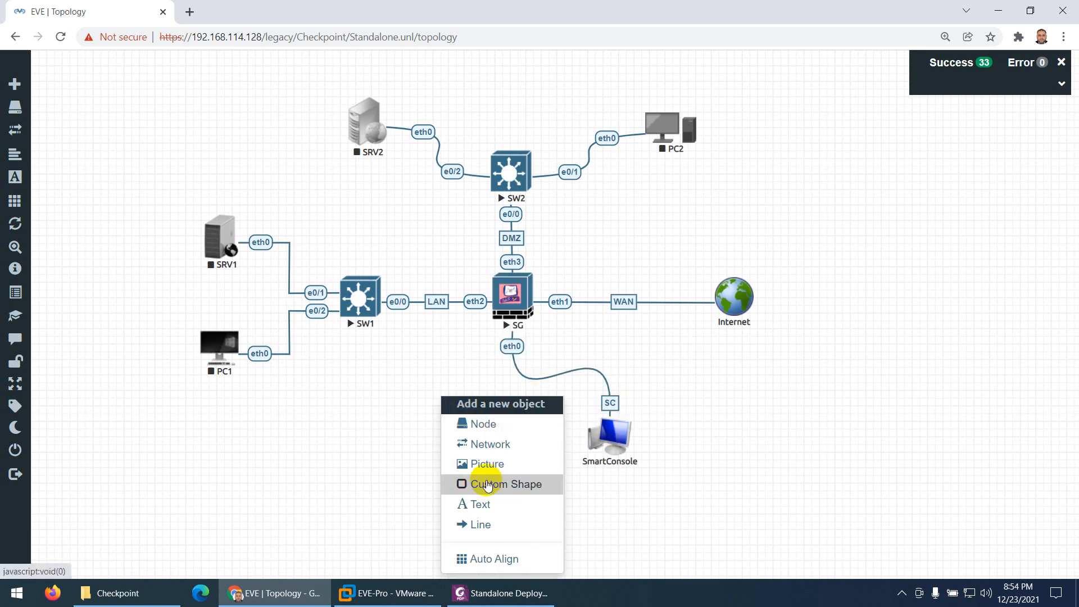
pyautogui.click(508, 486)
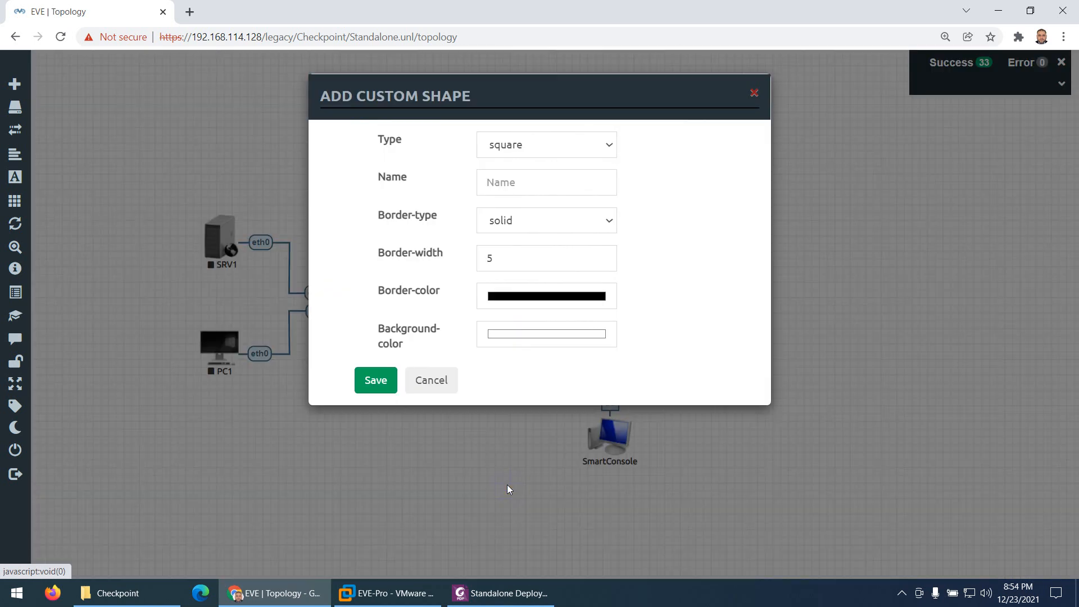
pyautogui.click(528, 147)
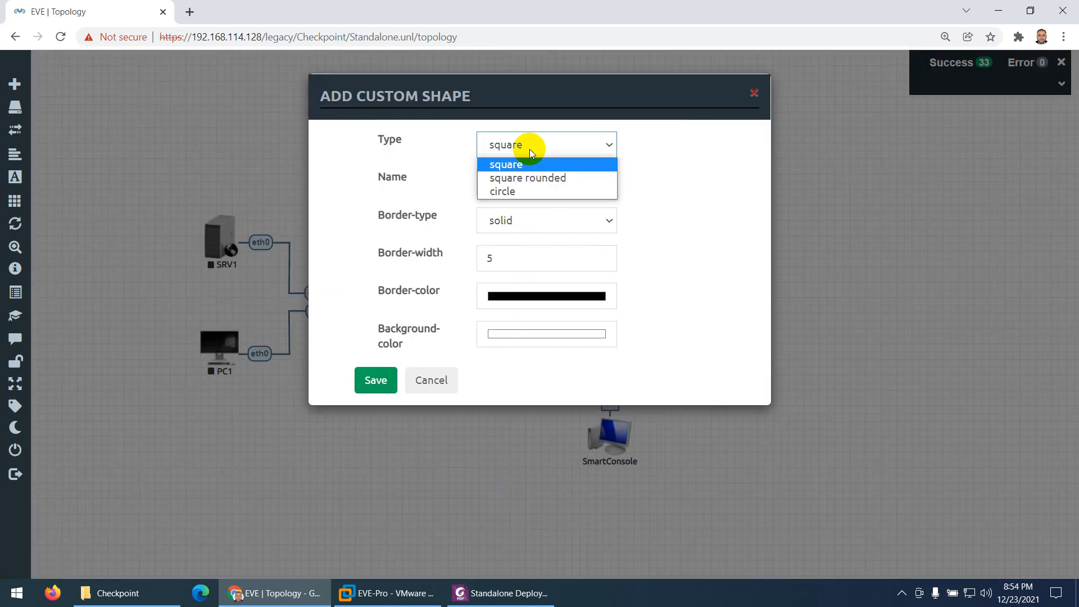
pyautogui.click(529, 149)
pyautogui.click(532, 143)
pyautogui.click(516, 179)
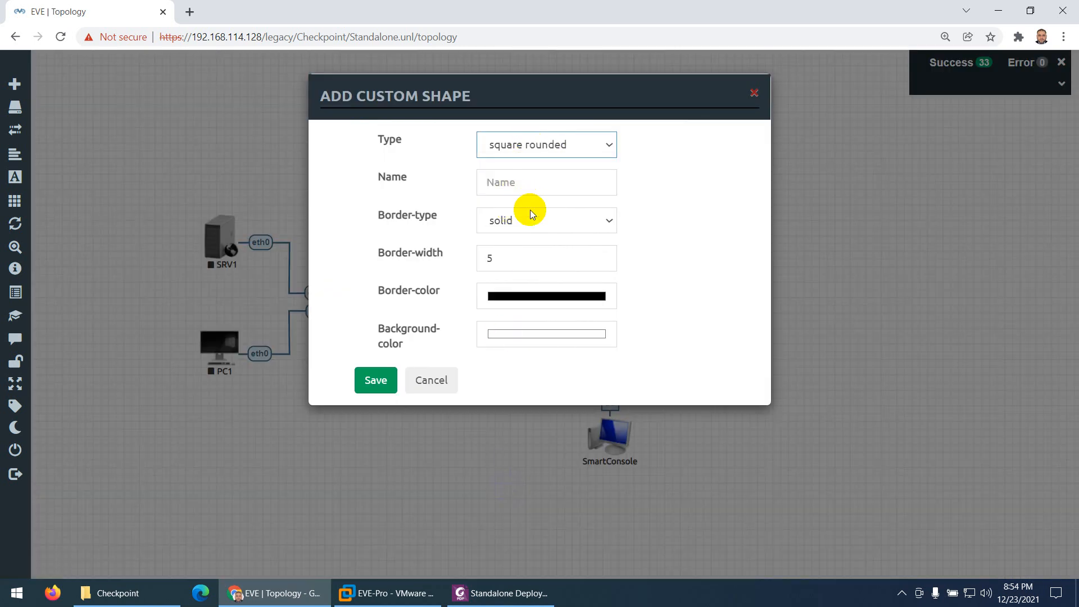
pyautogui.click(511, 221)
pyautogui.click(511, 222)
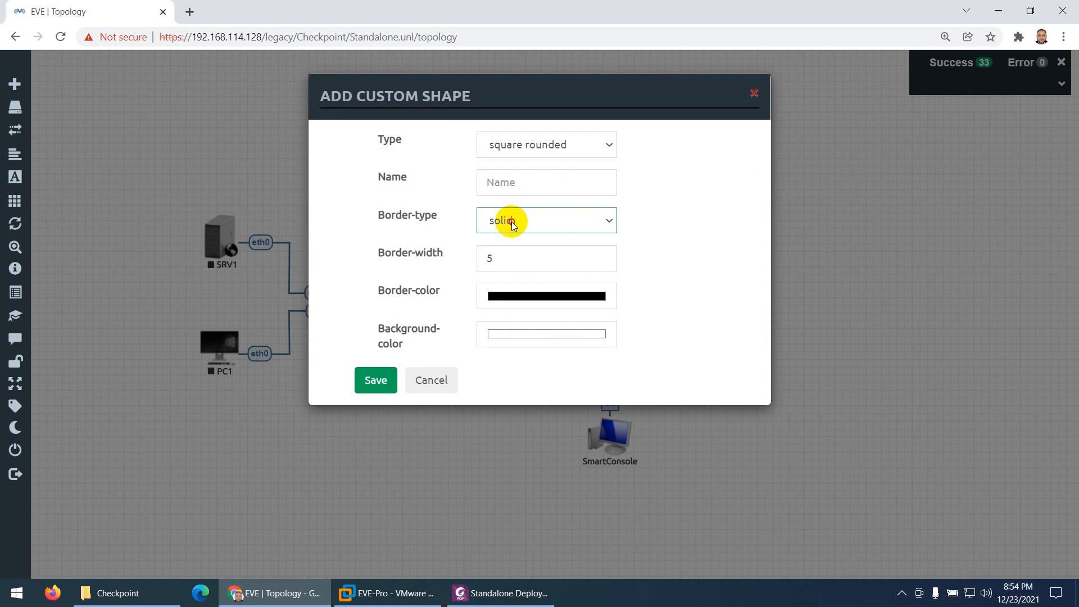
pyautogui.click(602, 261)
pyautogui.click(602, 261)
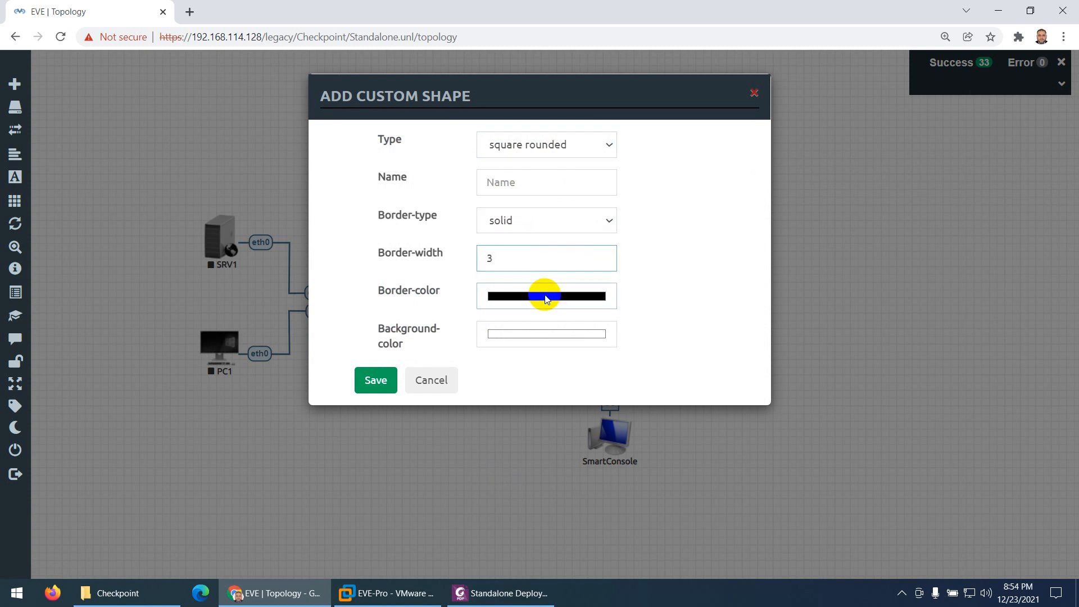
pyautogui.click(582, 306)
pyautogui.click(646, 319)
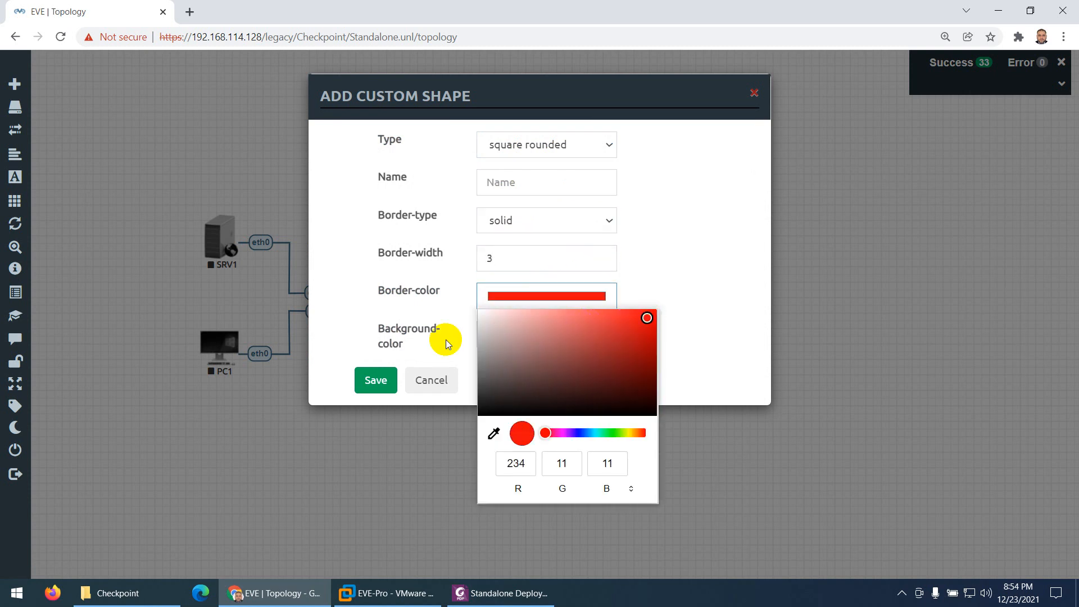
pyautogui.click(375, 380)
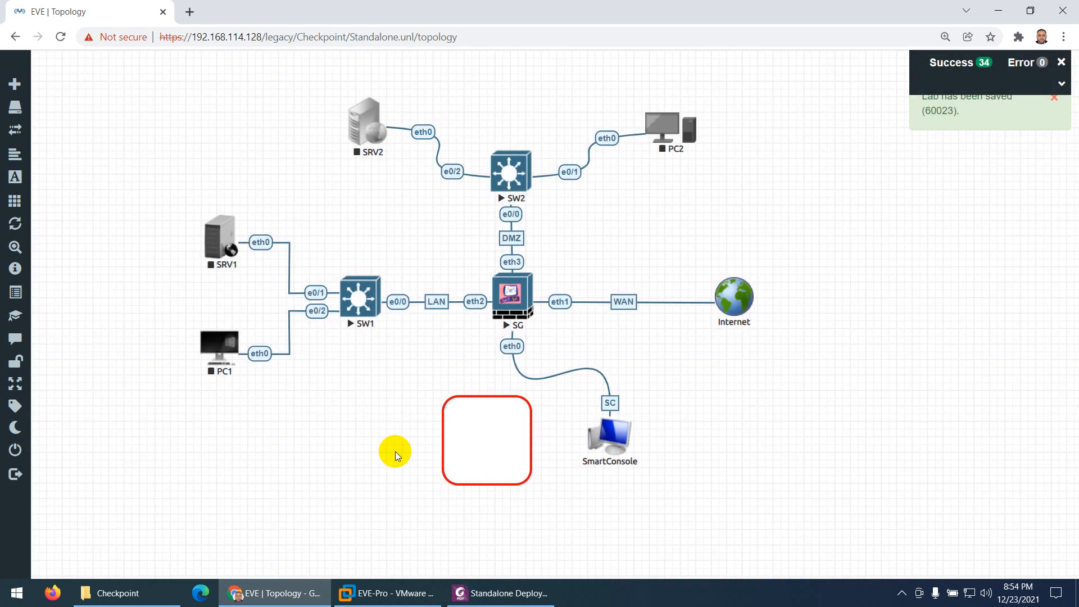
# Move the red rounded shape to the LAN area and resize it to enclose SRV1, PC1 and SW1, following the PDF diagram
pyautogui.moveTo(478, 427); pyautogui.dragTo(200, 143)
pyautogui.moveTo(245, 195); pyautogui.dragTo(253, 360)
pyautogui.moveTo(308, 392); pyautogui.dragTo(330, 393)
pyautogui.click(477, 593)
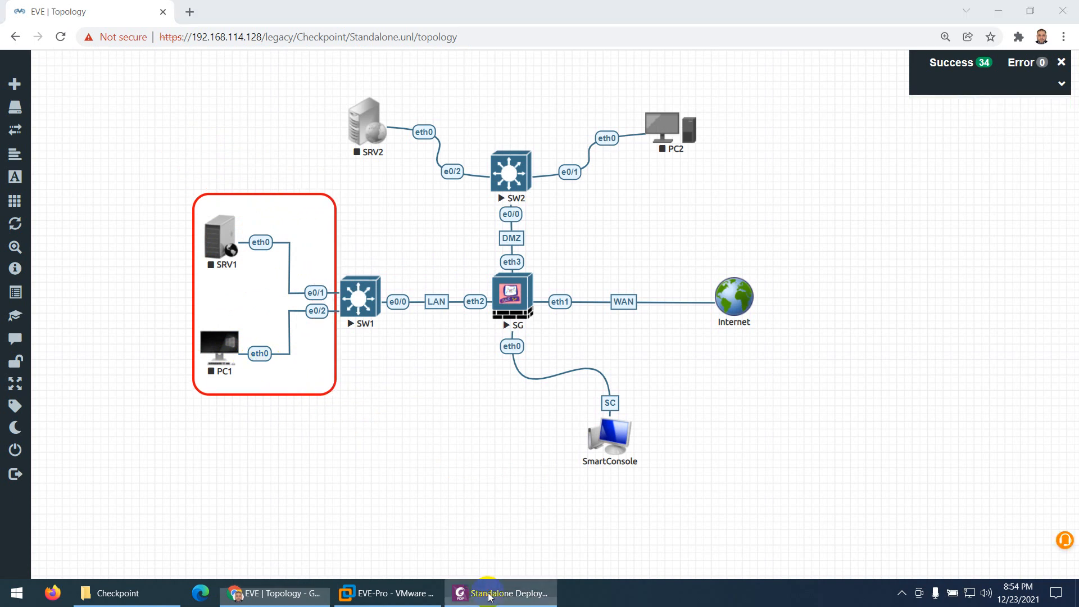
pyautogui.hotkey('alt', 'Tab')
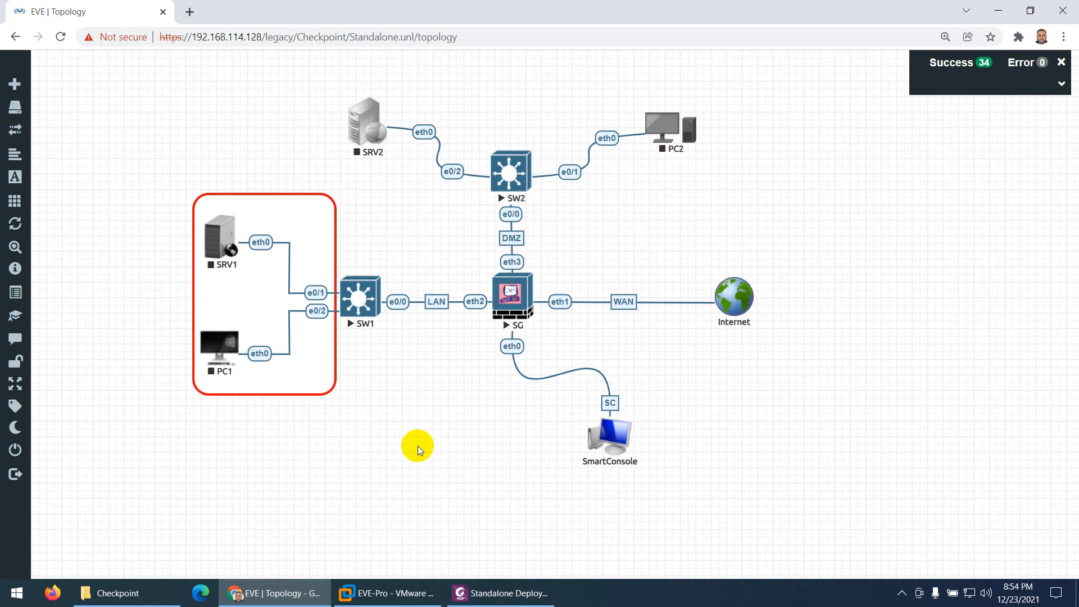
pyautogui.moveTo(335, 386); pyautogui.dragTo(404, 378)
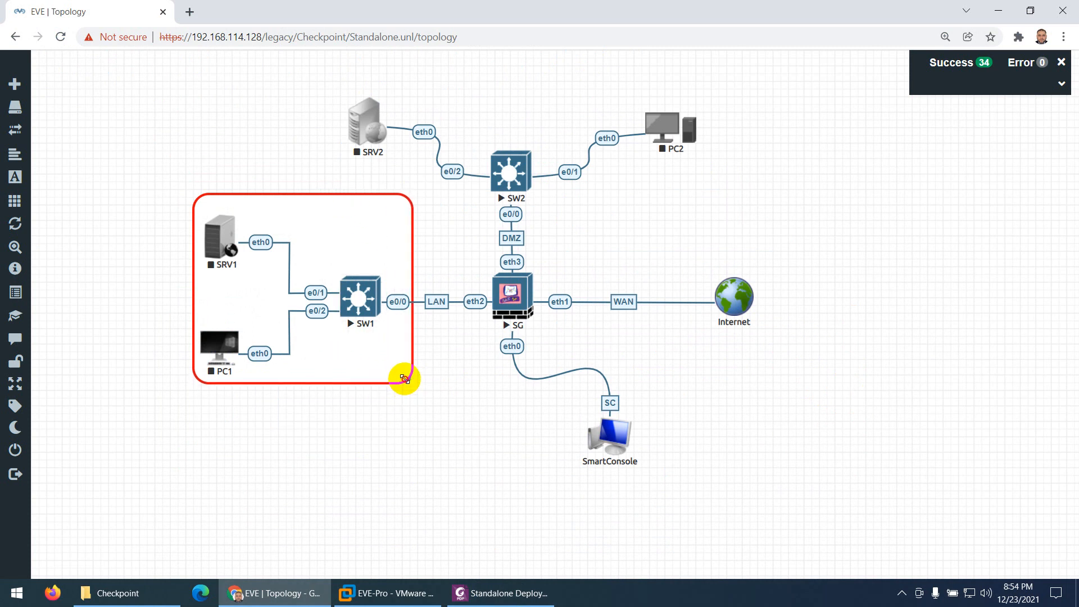
pyautogui.moveTo(355, 207); pyautogui.dragTo(351, 219)
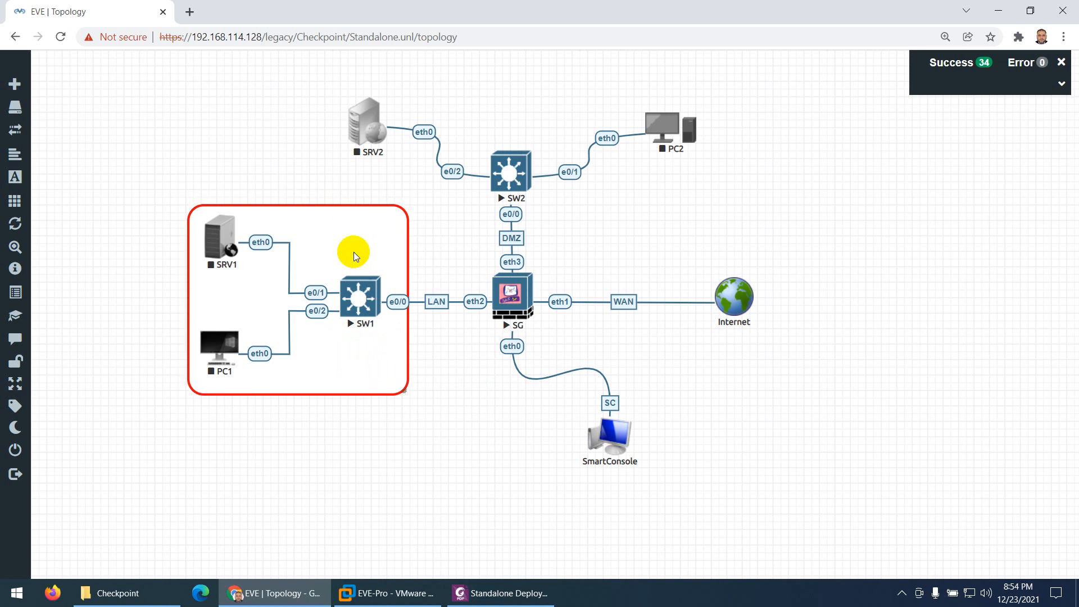
pyautogui.moveTo(405, 391); pyautogui.dragTo(380, 376)
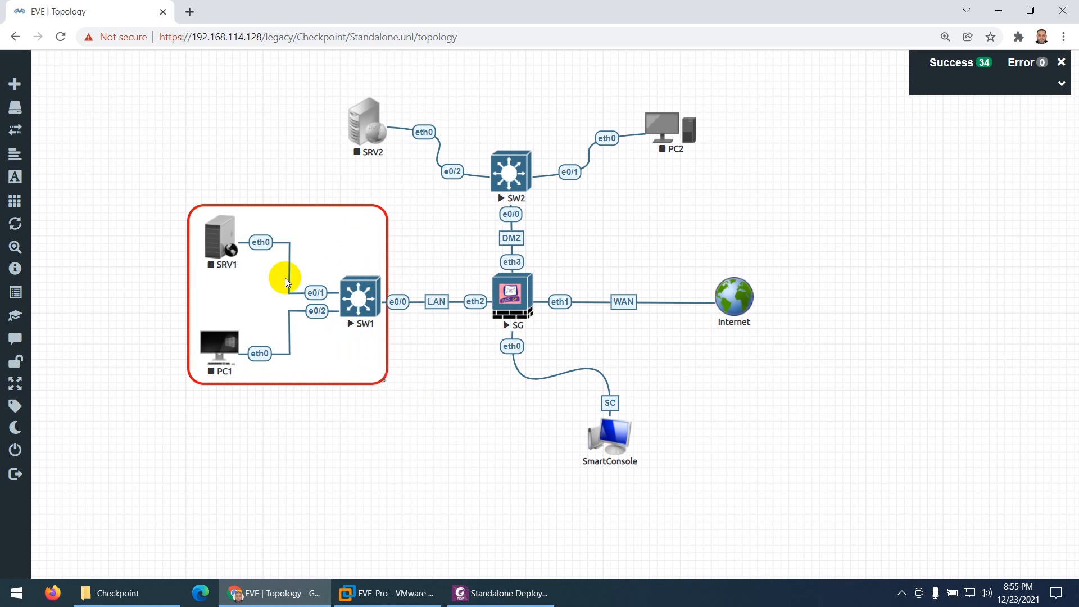
pyautogui.click(296, 218)
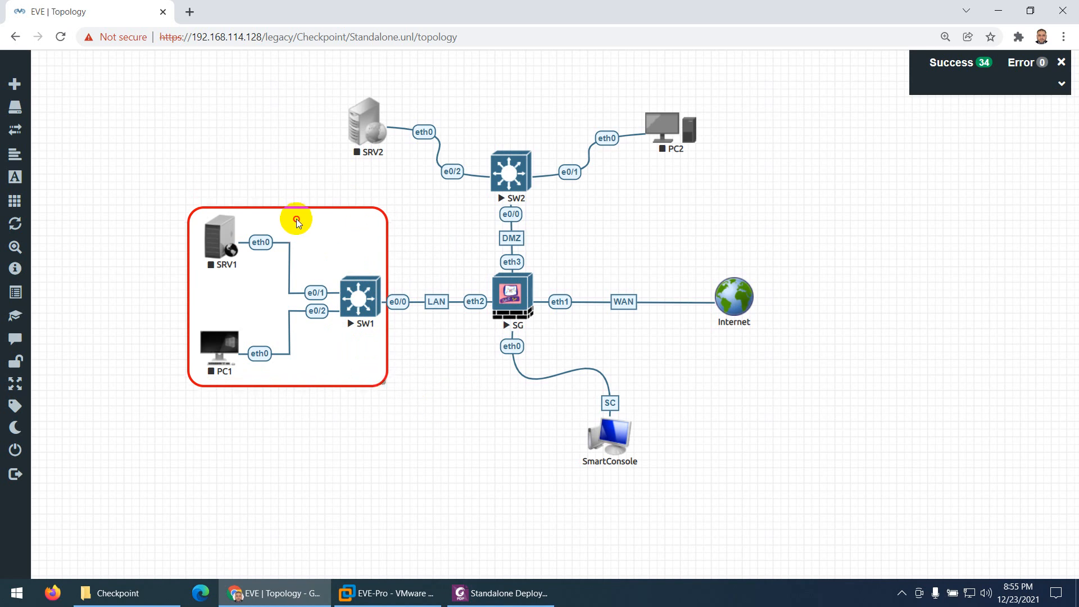
# Duplicate the red LAN shape, then move and resize the copy so it encloses SRV2, SW2 and PC2
pyautogui.rightClick(331, 357)
pyautogui.click(369, 385)
pyautogui.moveTo(423, 436); pyautogui.dragTo(460, 151)
pyautogui.moveTo(527, 215); pyautogui.dragTo(750, 212)
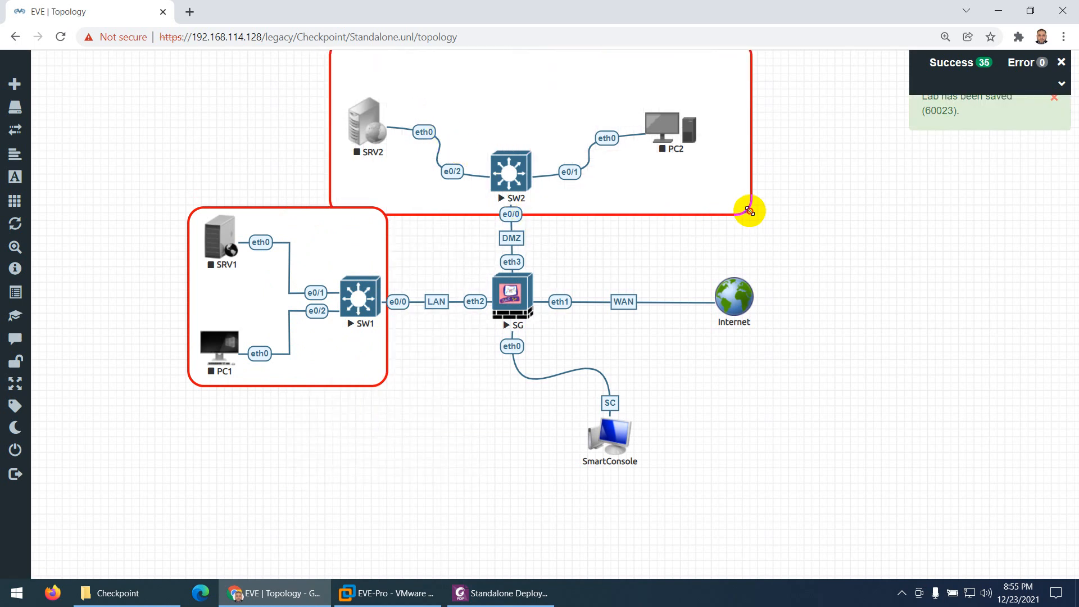
pyautogui.moveTo(601, 179); pyautogui.dragTo(601, 237)
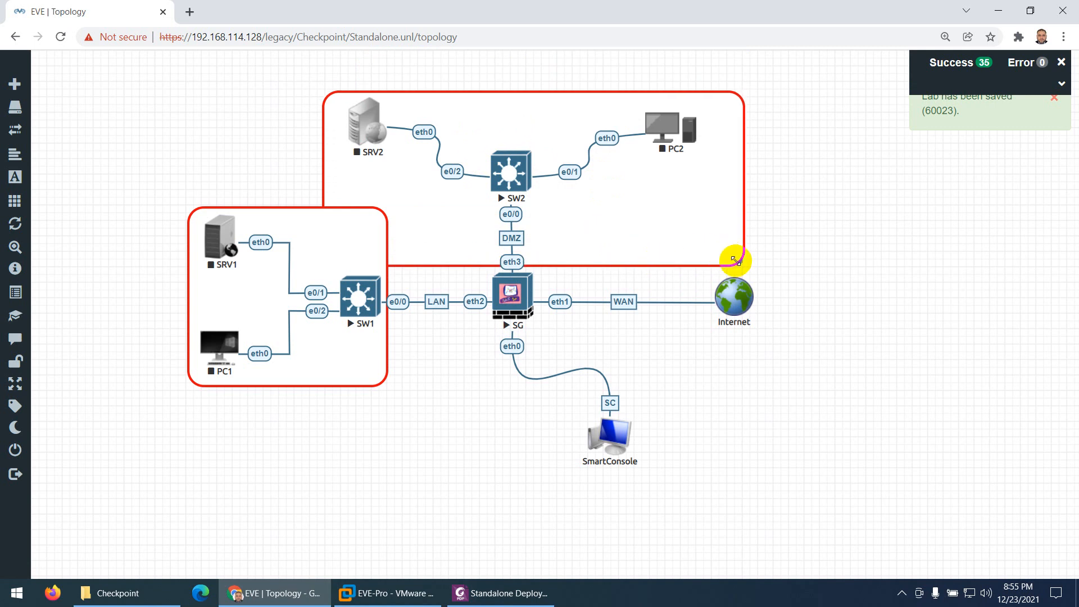
pyautogui.moveTo(736, 260); pyautogui.dragTo(706, 167)
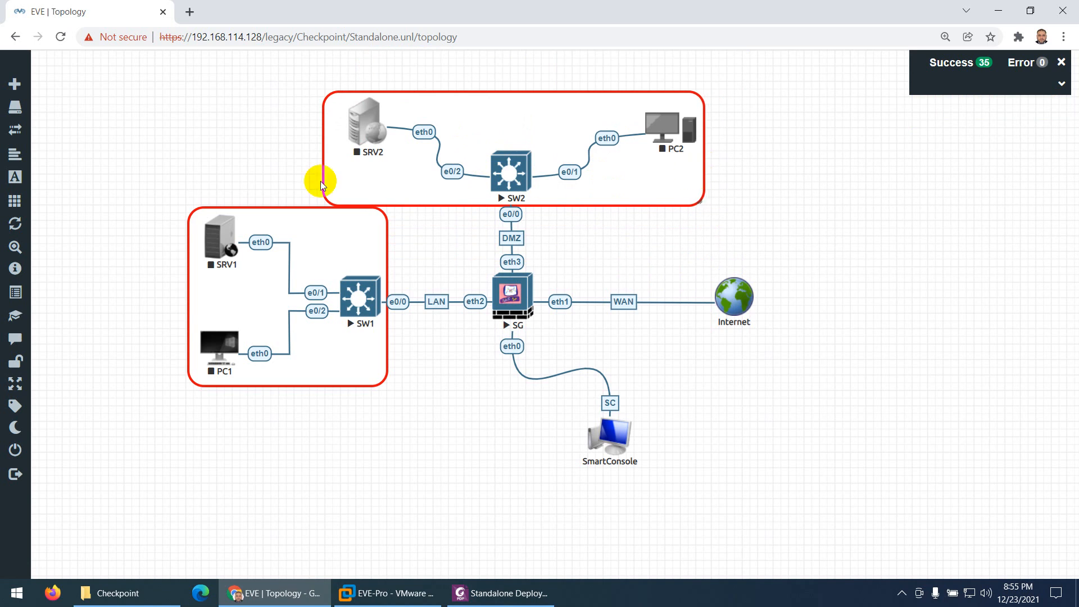
pyautogui.moveTo(325, 174); pyautogui.dragTo(367, 175)
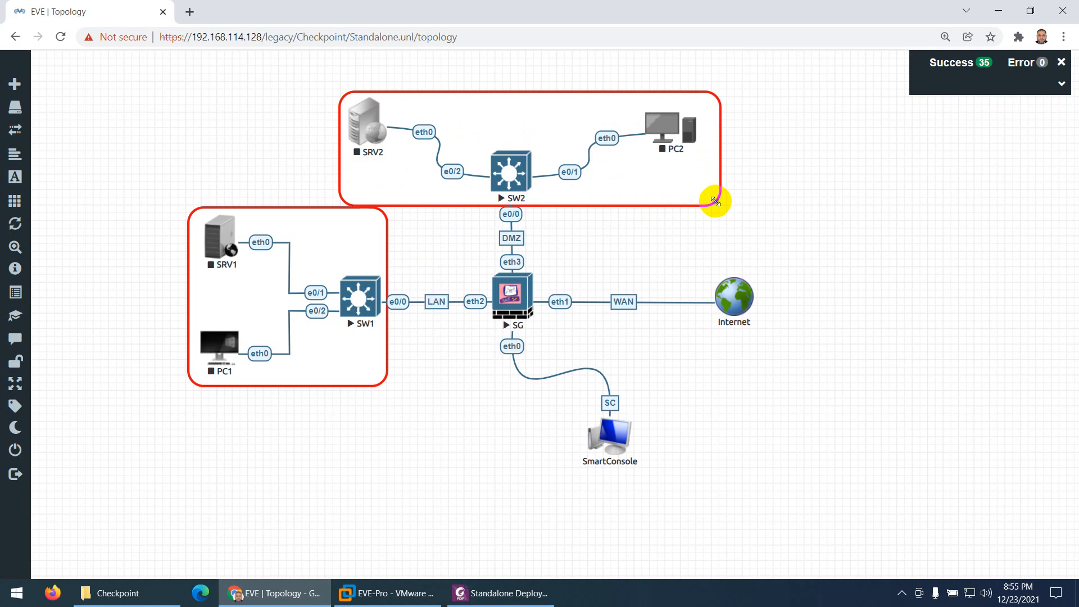
pyautogui.moveTo(715, 198); pyautogui.dragTo(703, 198)
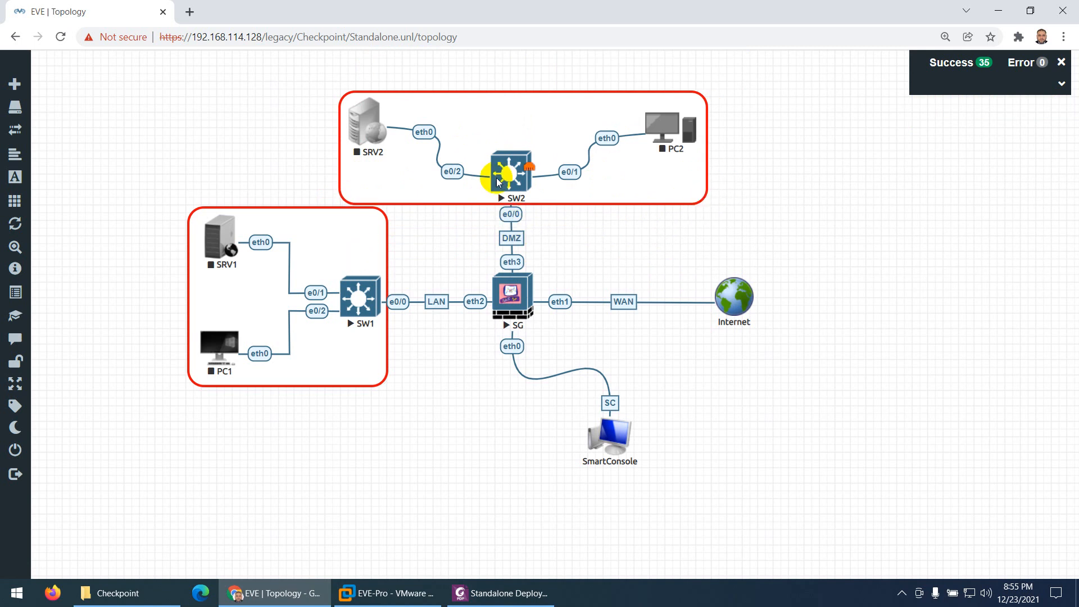
# Select SRV2, SW2, PC2 and their surrounding shape together and move them upward, farther from SG
pyautogui.moveTo(292, 85); pyautogui.dragTo(732, 180)
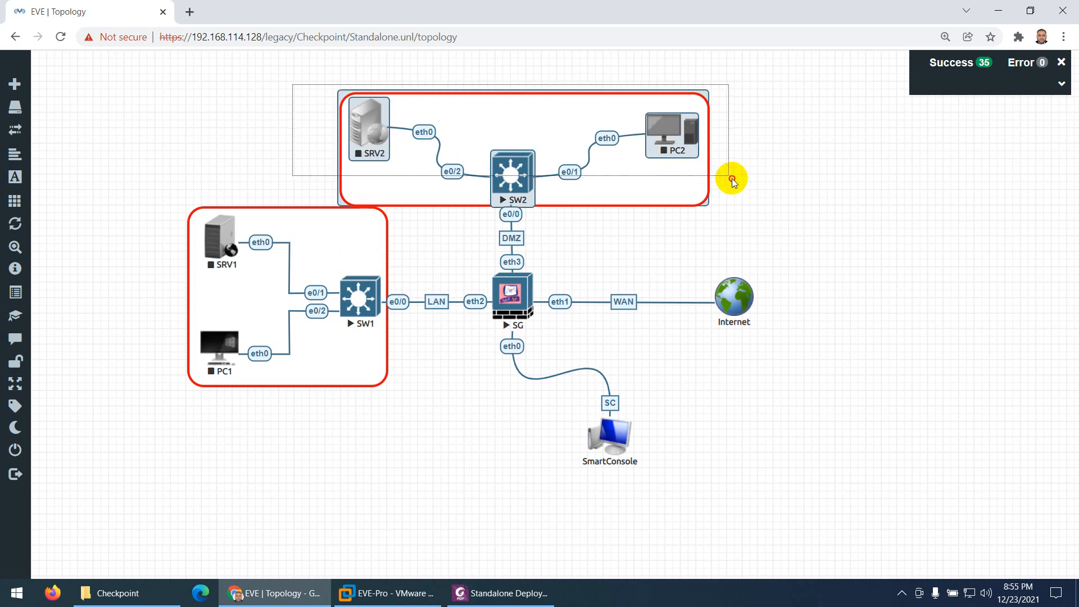
pyautogui.moveTo(510, 176); pyautogui.dragTo(513, 146)
pyautogui.click(584, 241)
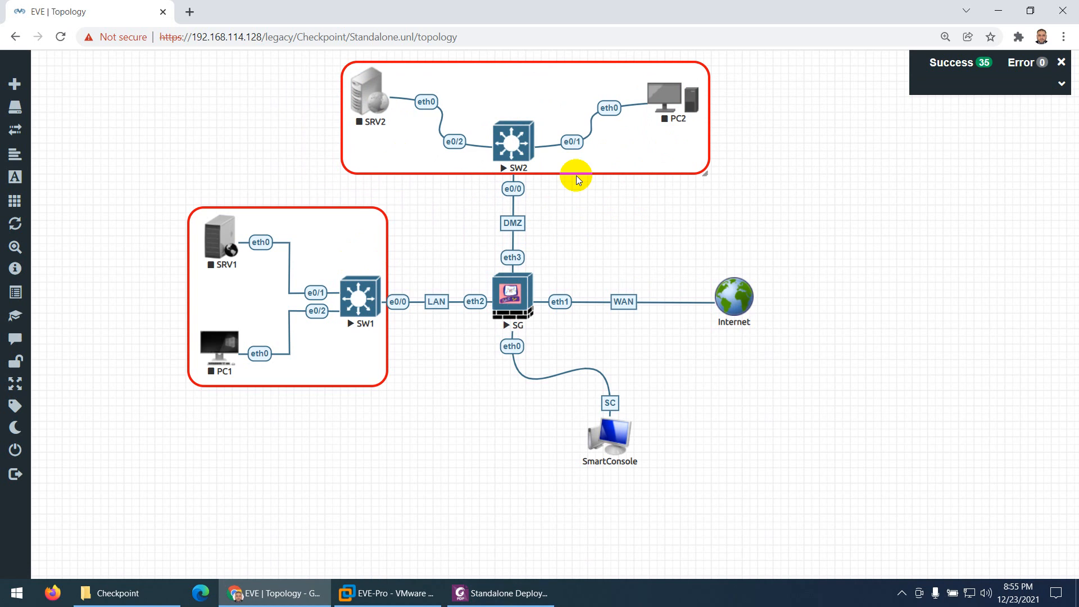
# Change the border colour of the shape around SRV2, SW2 and PC2 to blue (RGB 26, 11, 234) and save it
pyautogui.rightClick(708, 170)
pyautogui.click(756, 254)
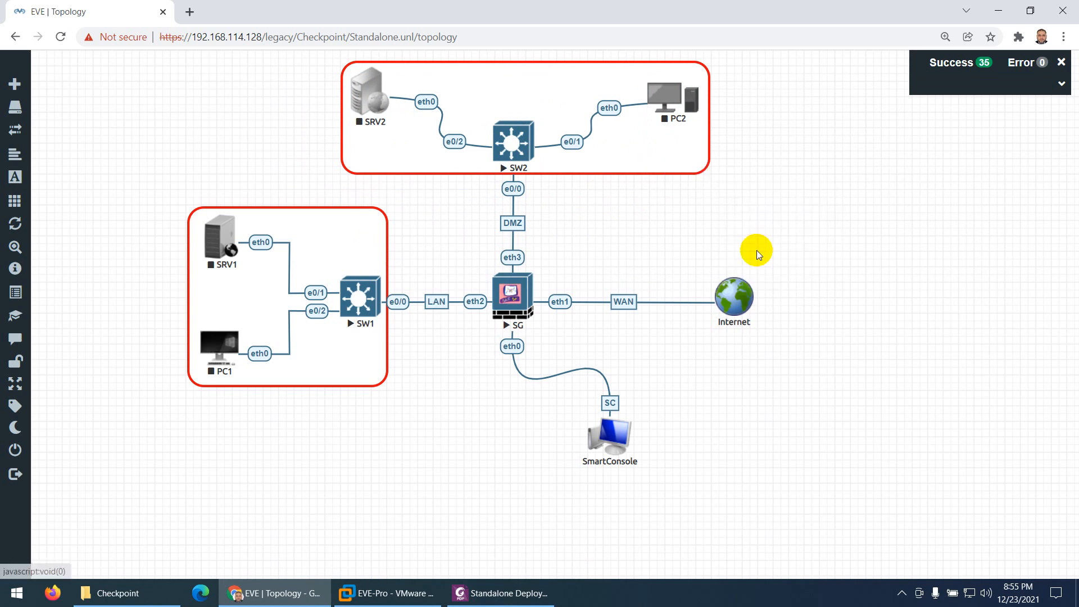
pyautogui.click(327, 541)
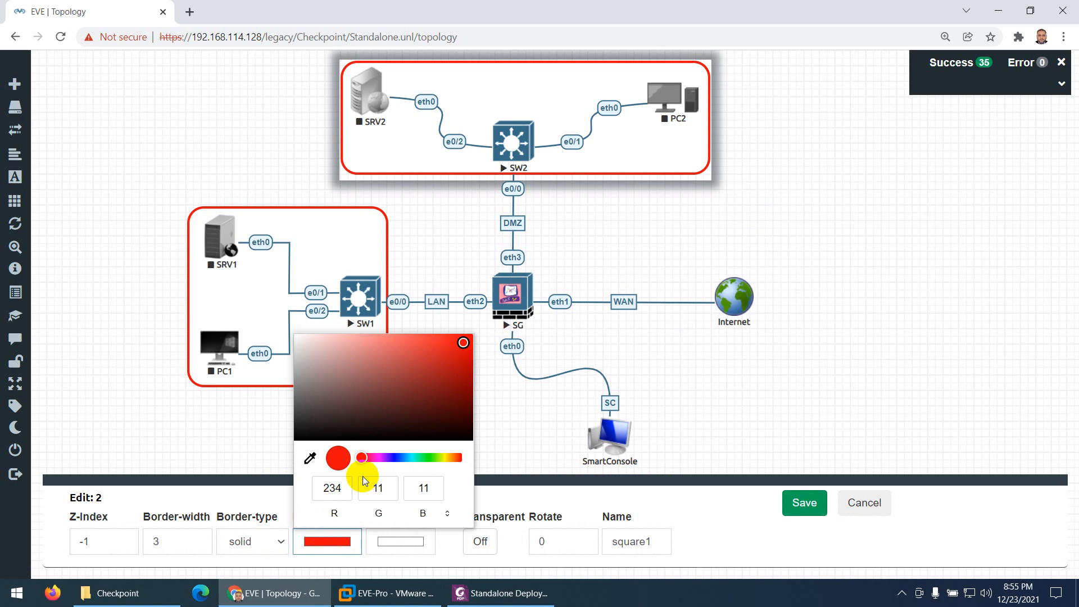
pyautogui.click(393, 457)
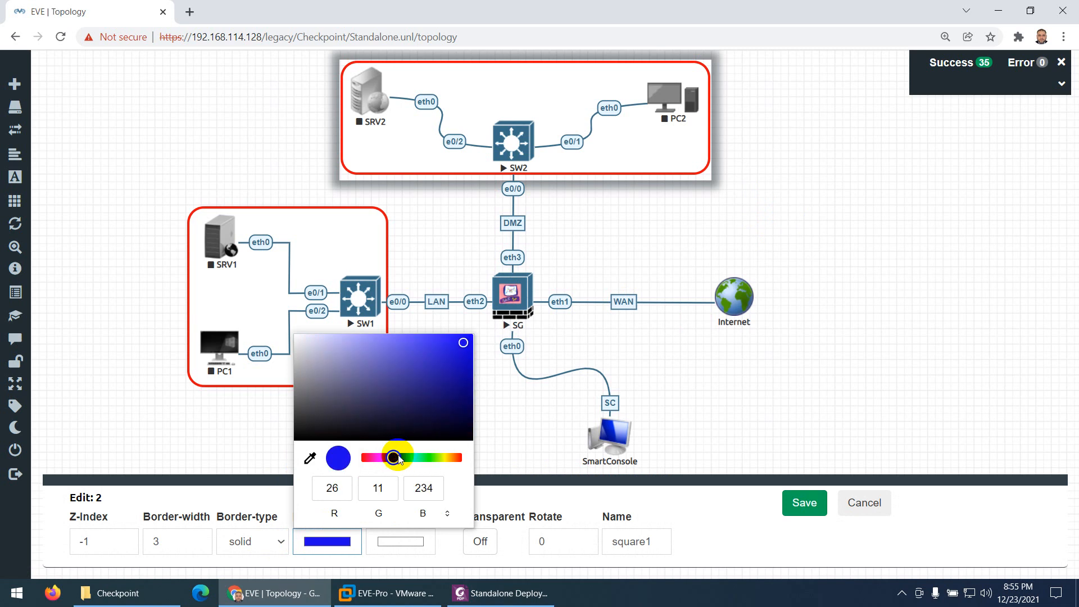
pyautogui.click(795, 505)
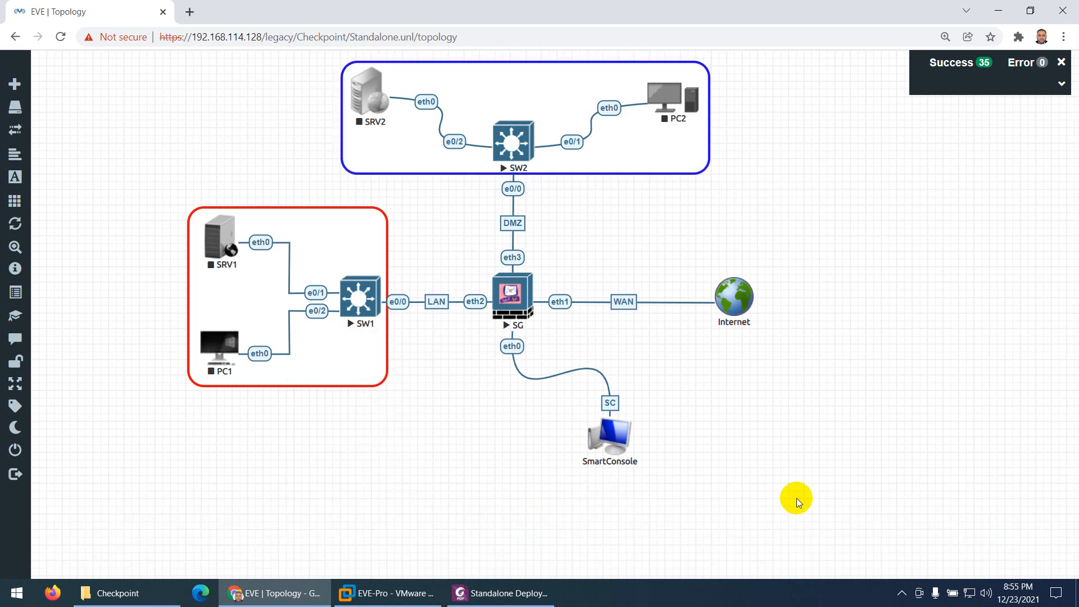
# Begin a new custom shape of type circle with a solid border and border width 3
pyautogui.rightClick(457, 415)
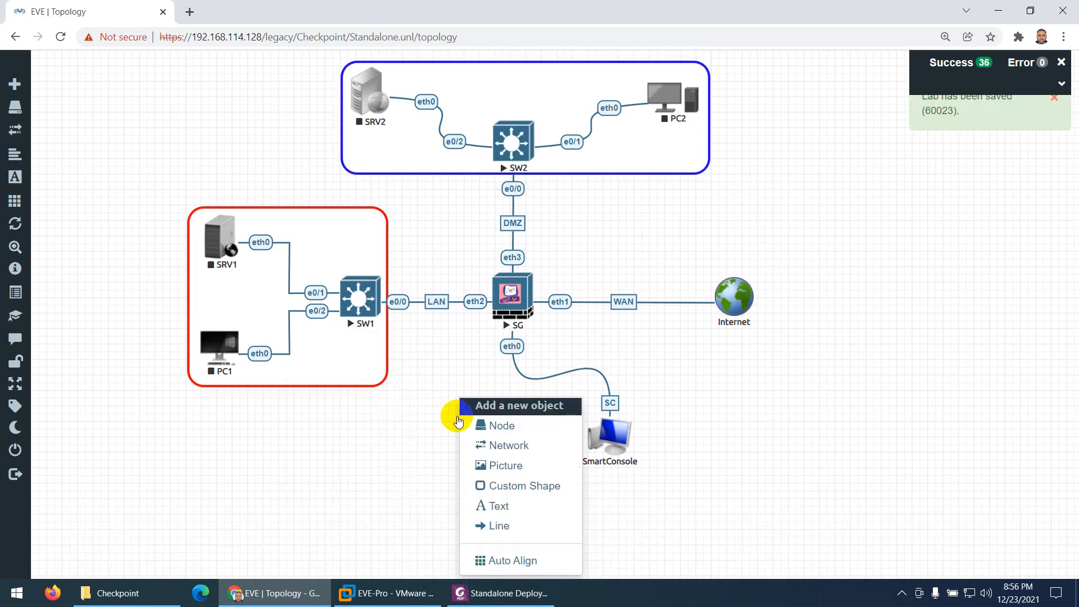
pyautogui.click(495, 485)
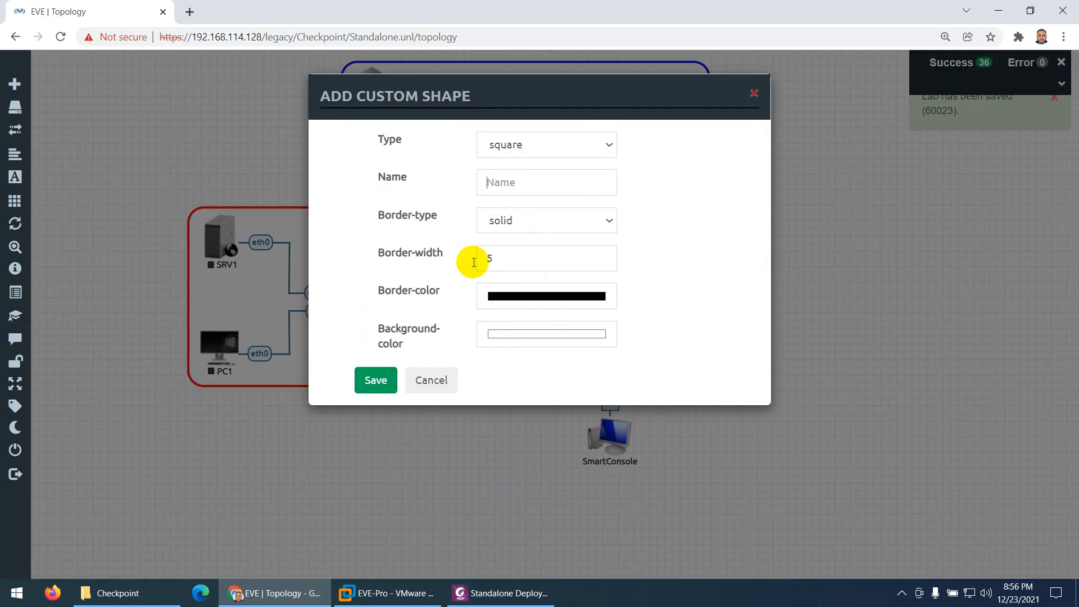
pyautogui.click(512, 141)
pyautogui.click(512, 191)
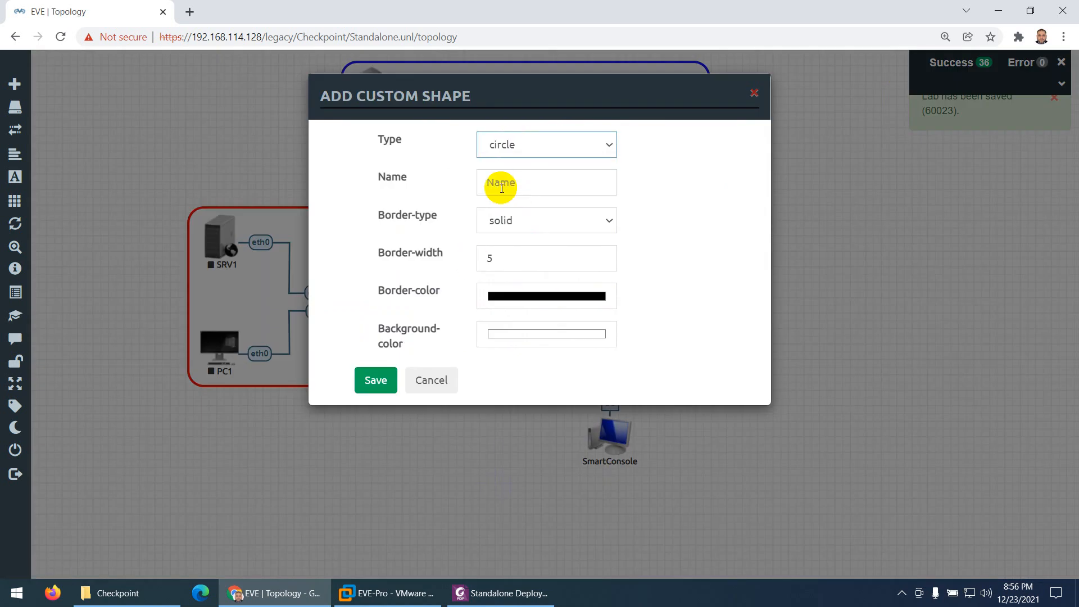
pyautogui.click(510, 221)
pyautogui.click(512, 224)
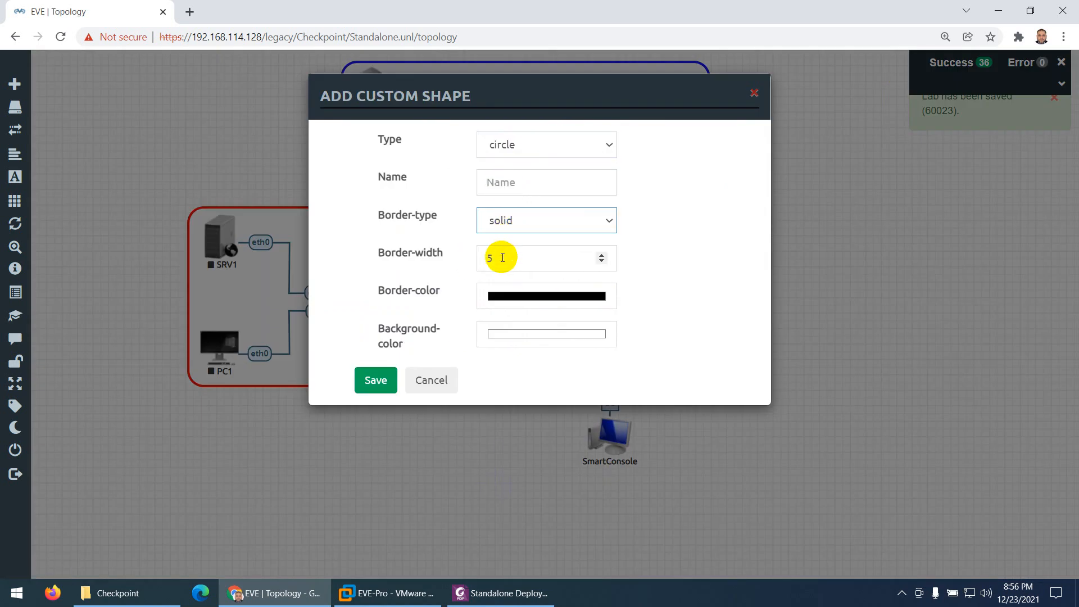
pyautogui.click(601, 261)
pyautogui.click(601, 261)
# Give the circle a green border (RGB 19, 231, 111), save it and position it around the Internet cloud
pyautogui.click(553, 295)
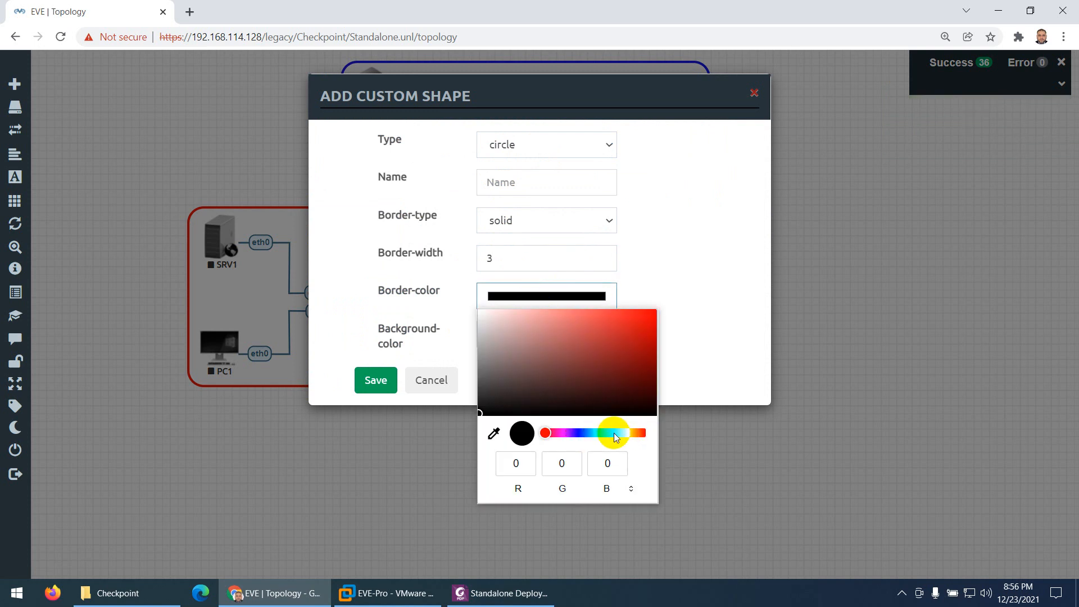
pyautogui.click(637, 432)
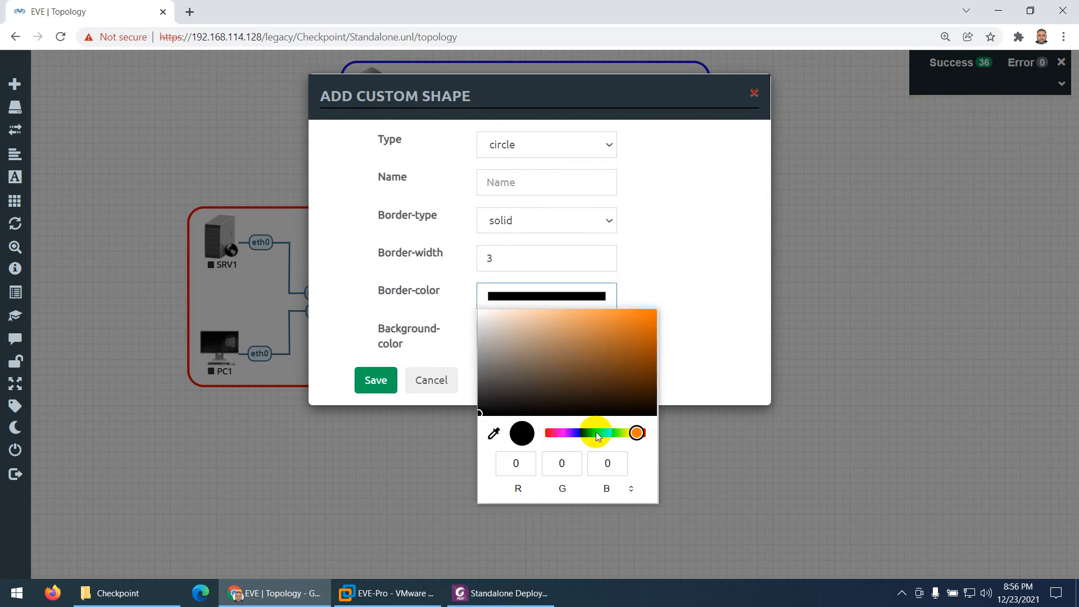
pyautogui.click(604, 432)
pyautogui.click(643, 324)
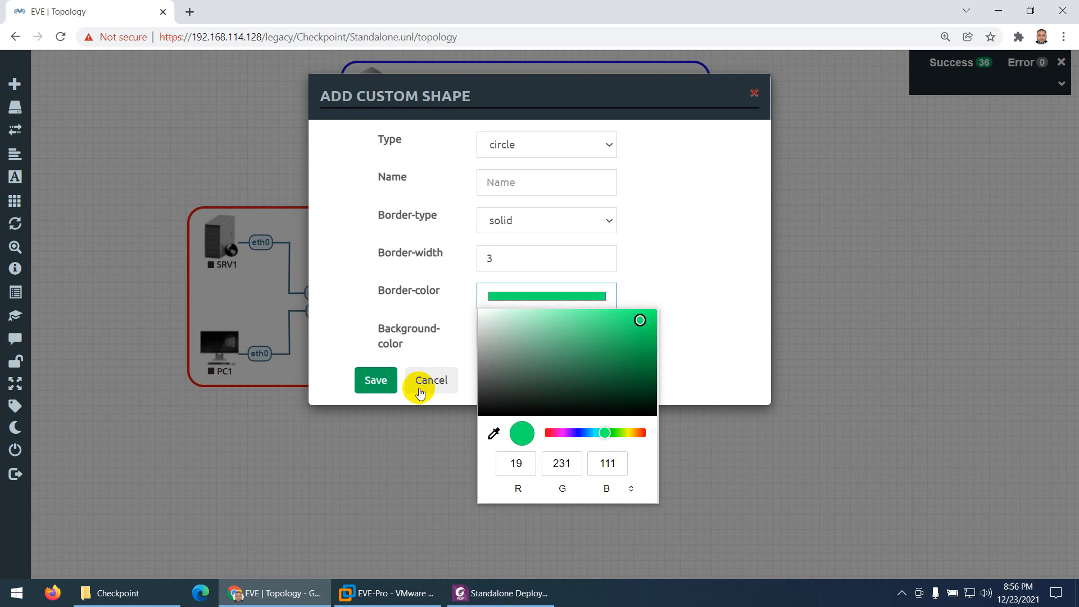
pyautogui.click(374, 380)
pyautogui.moveTo(473, 454); pyautogui.dragTo(716, 304)
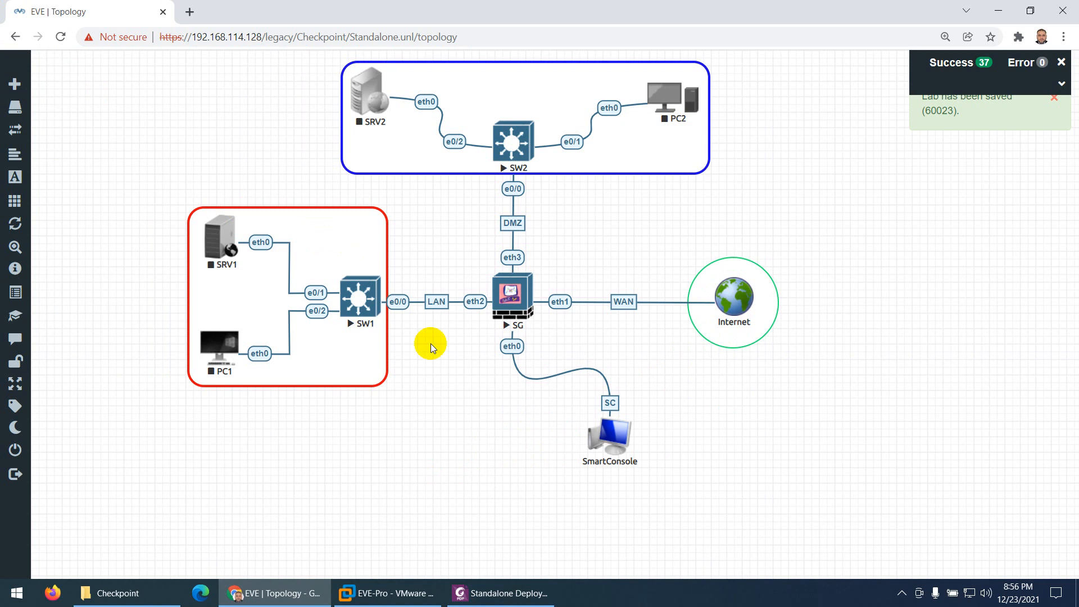
# Review the topology diagram and the IP address table in the Standalone Deployment PDF, and return to the EVE-NG topology
pyautogui.click(520, 592)
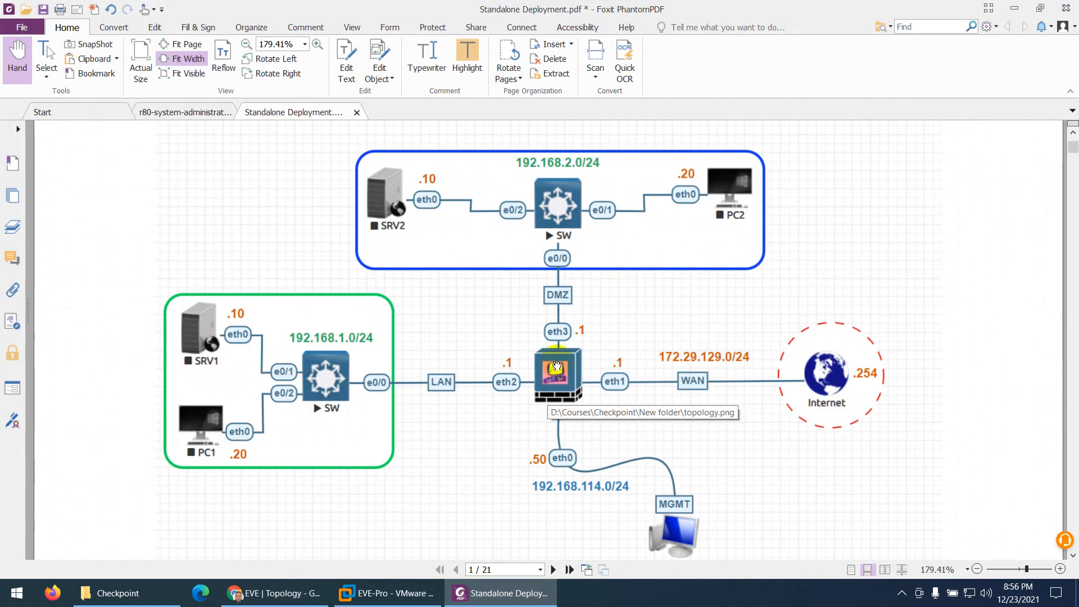
pyautogui.scroll(-1, 459, 439)
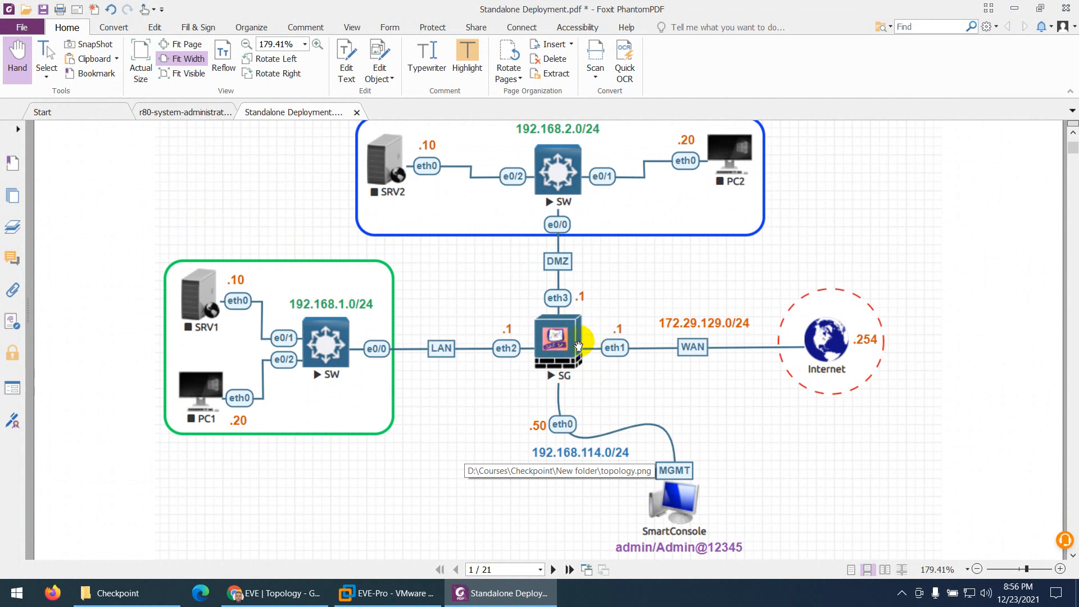
pyautogui.scroll(-5, 584, 415)
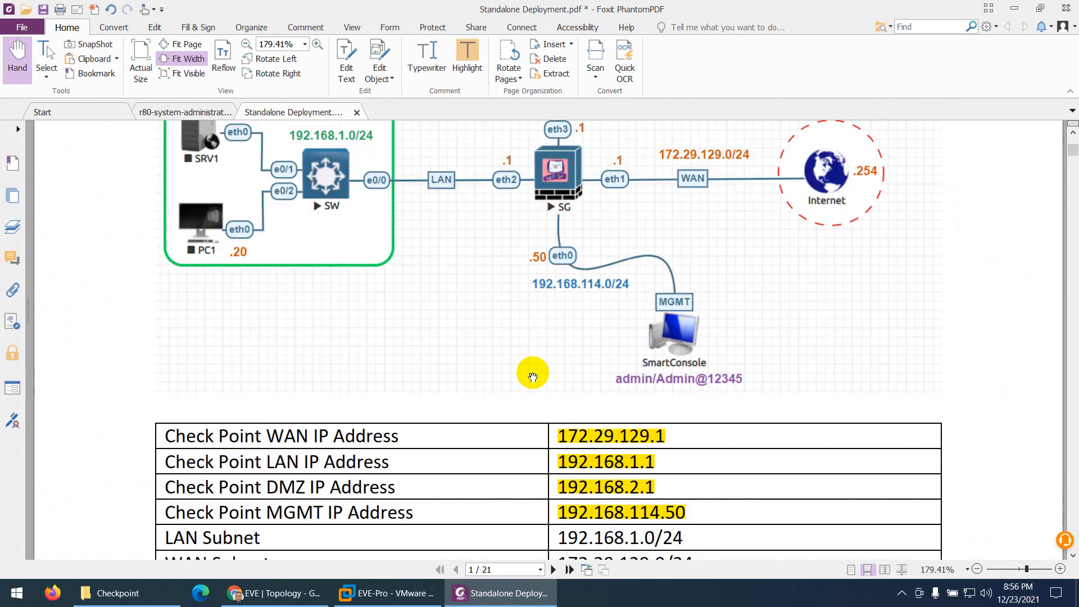
pyautogui.scroll(-1, 531, 392)
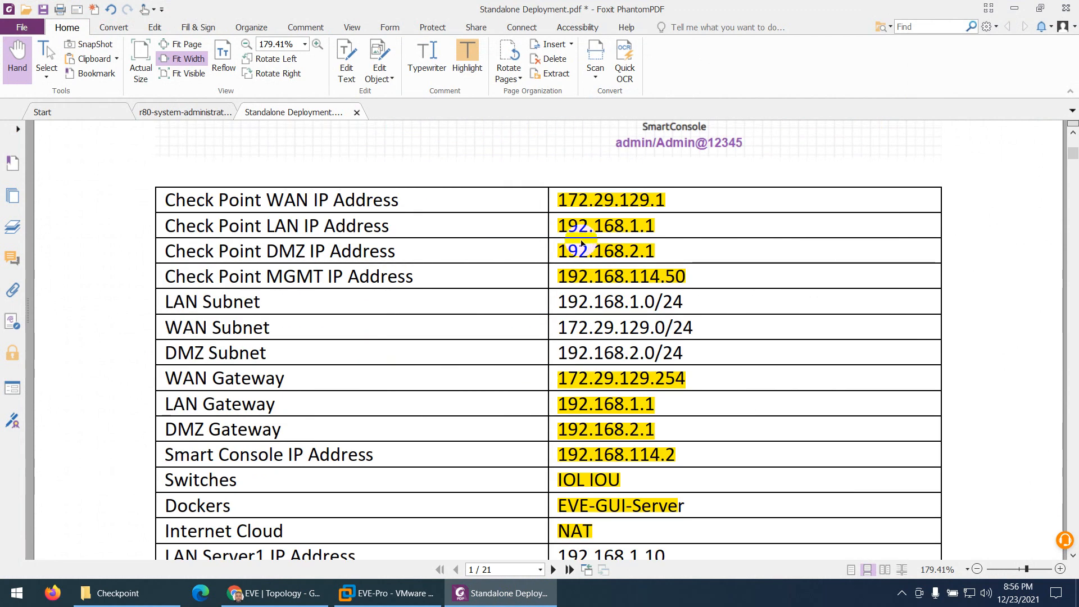
pyautogui.scroll(-4, 598, 344)
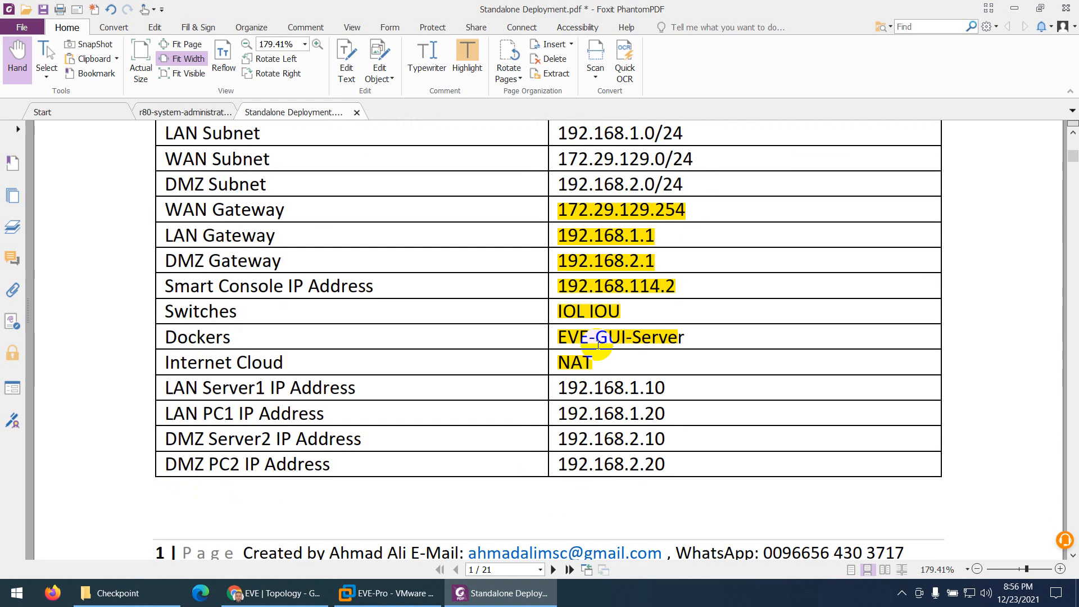
pyautogui.scroll(5, 595, 409)
pyautogui.scroll(7, 582, 307)
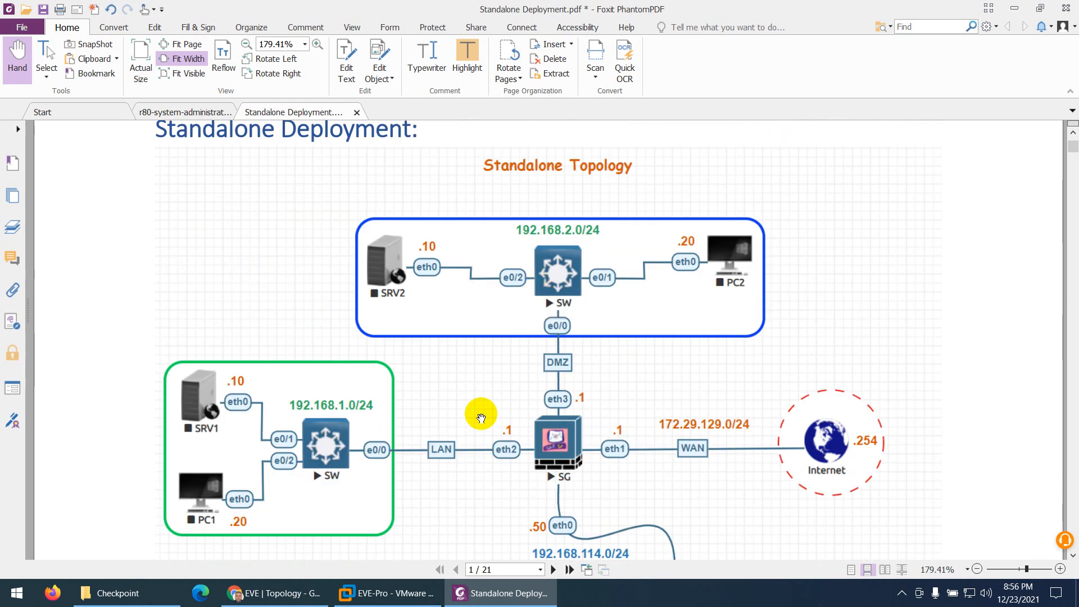
pyautogui.scroll(-2, 481, 417)
pyautogui.click(284, 593)
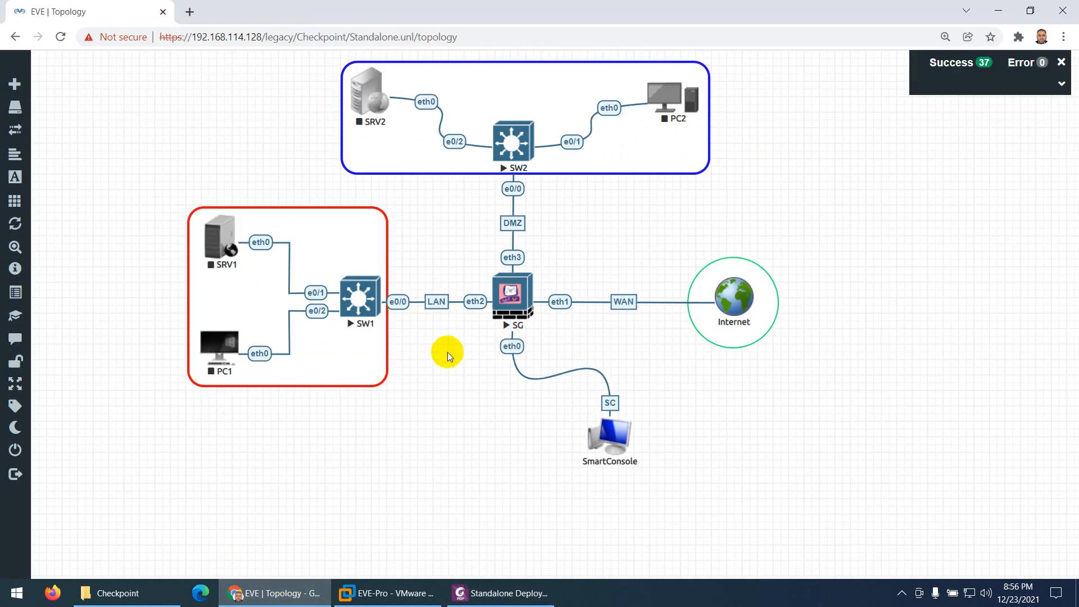
# Check the PDF diagram's SmartConsole label and add a text object in the topology containing the admin username and password
pyautogui.click(497, 592)
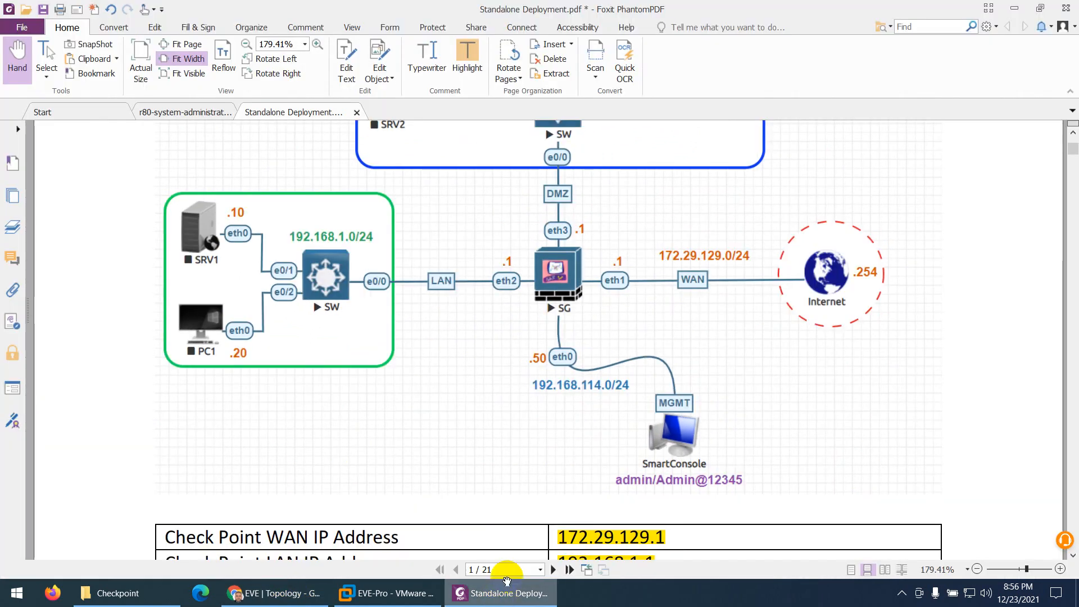
pyautogui.click(522, 600)
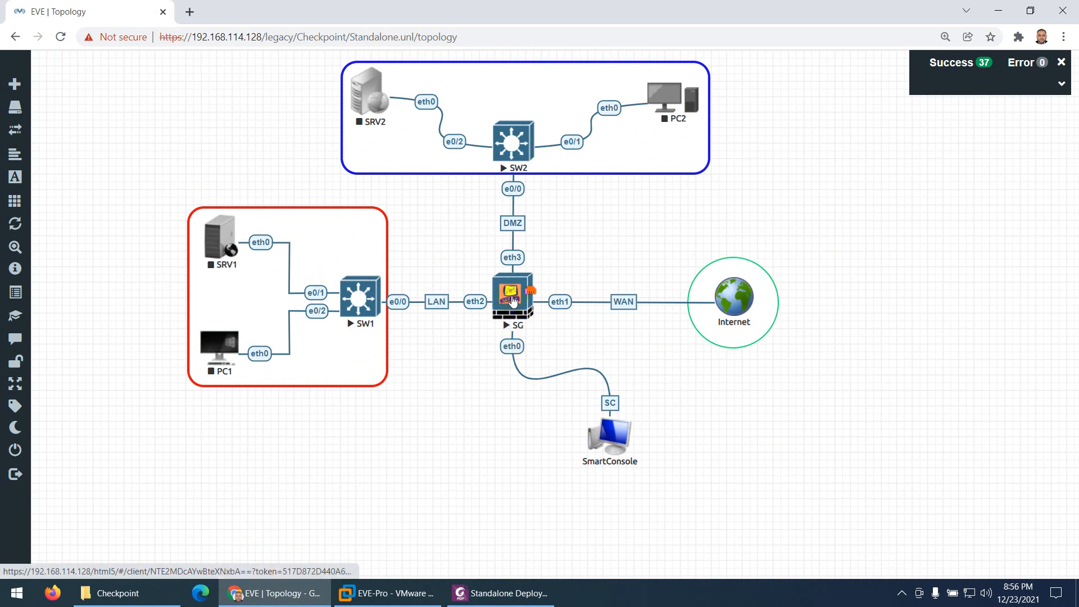
pyautogui.click(503, 593)
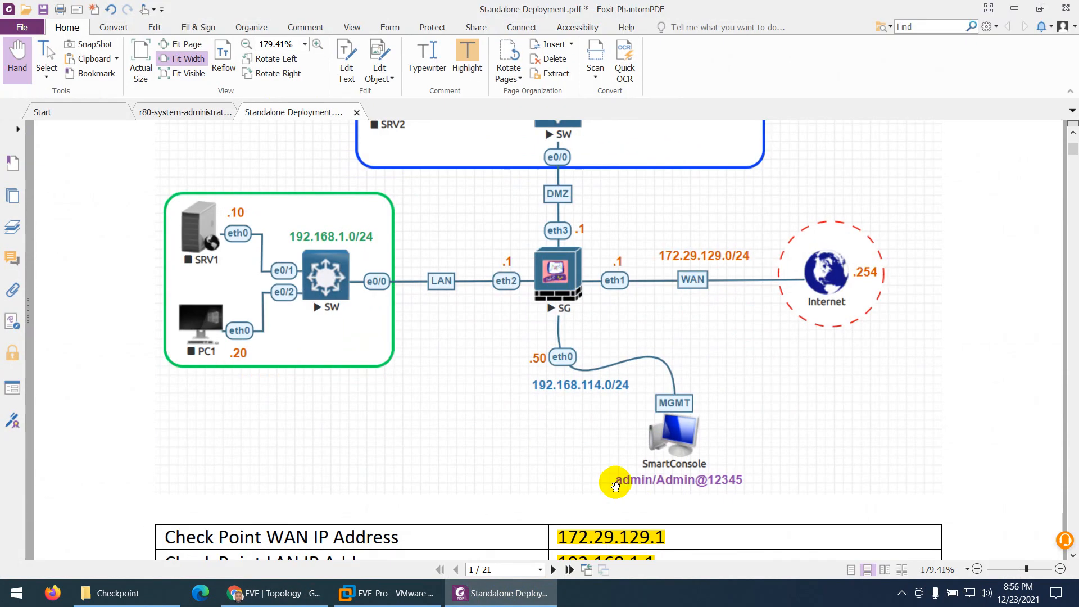
pyautogui.click(526, 600)
pyautogui.rightClick(447, 392)
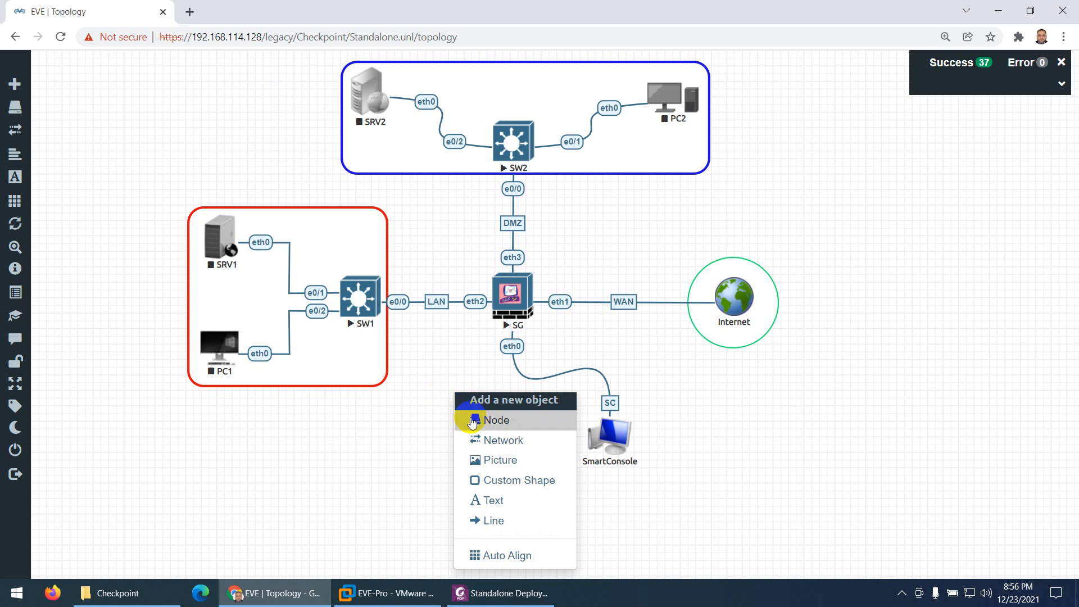
pyautogui.click(475, 497)
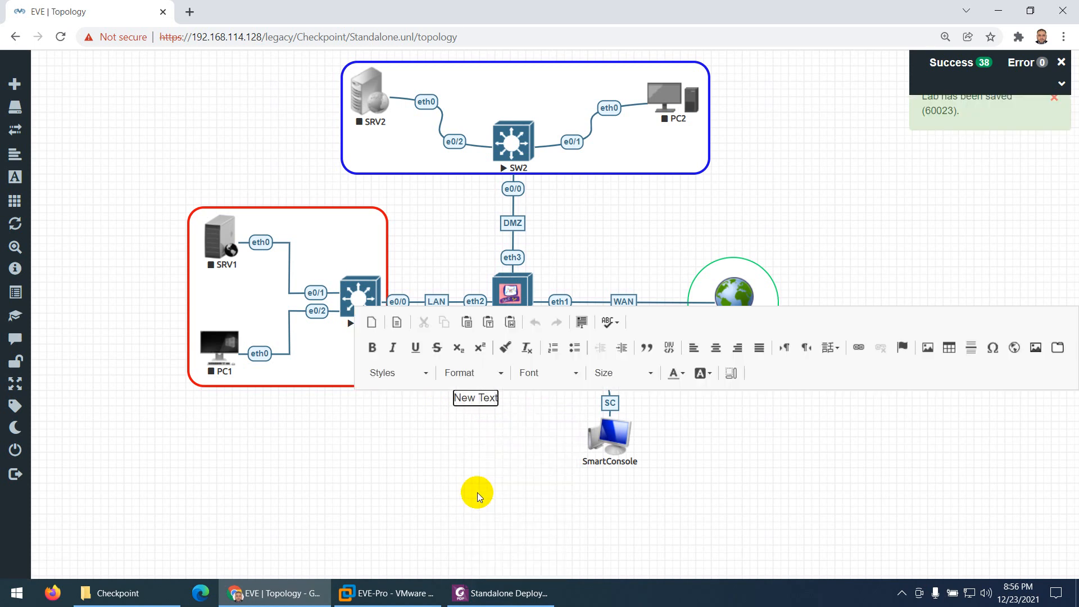
pyautogui.hotkey('ctrl', 'a')
pyautogui.write('admin')
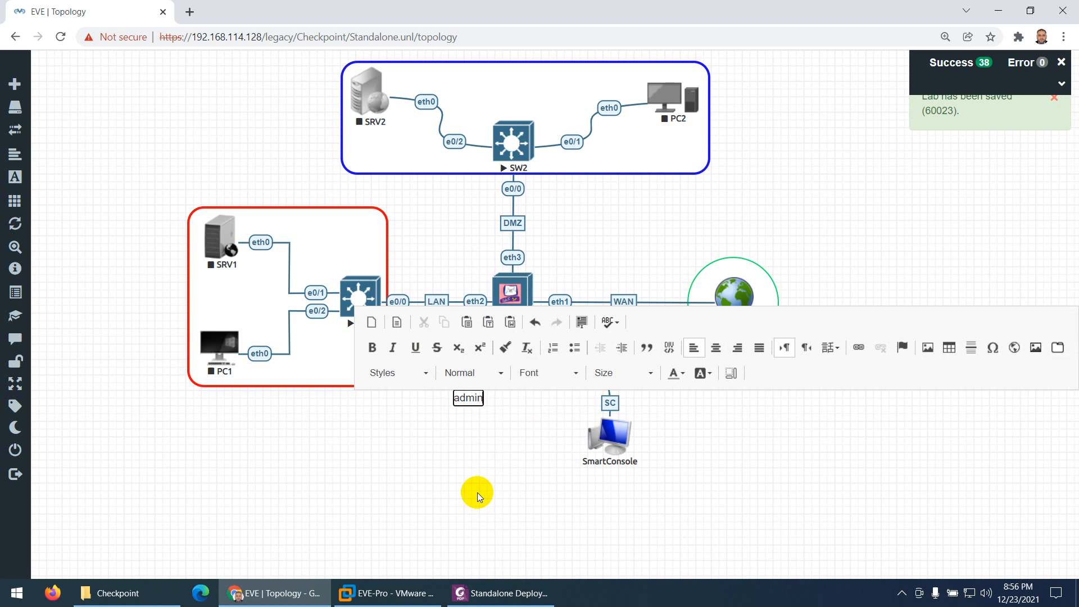
pyautogui.write('/Admin@12345')
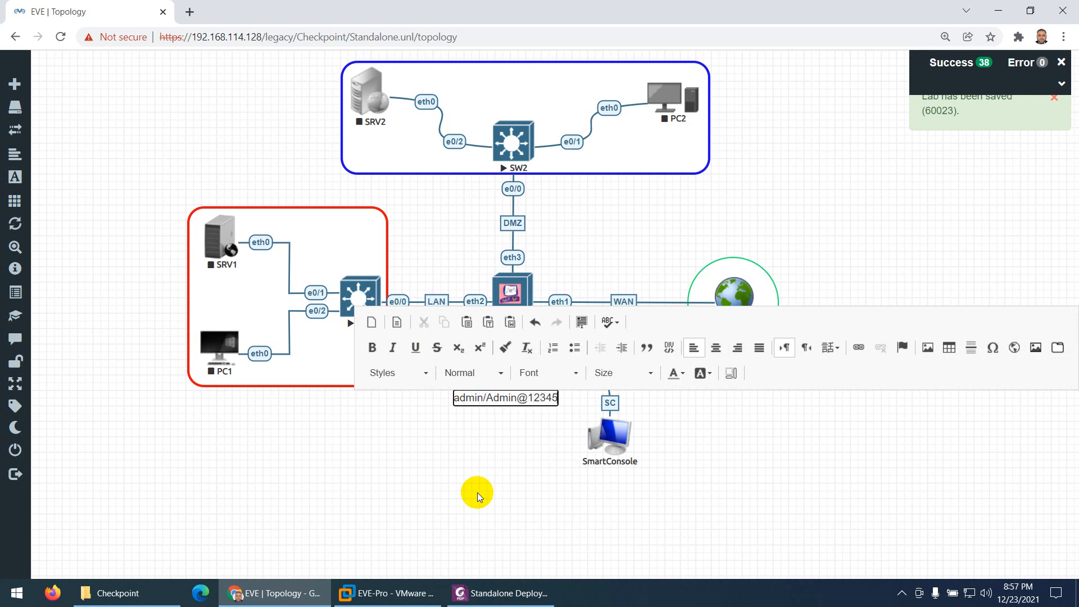
# Make the login credentials label bold and red, and place it directly beneath the SmartConsole node
pyautogui.hotkey('ctrl', 'a')
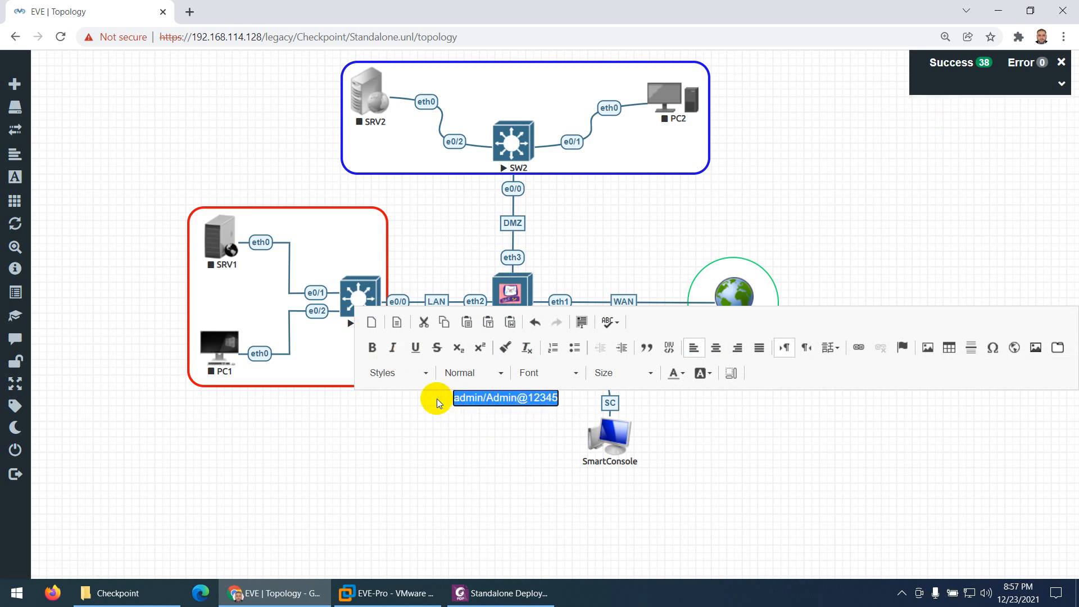
pyautogui.click(373, 348)
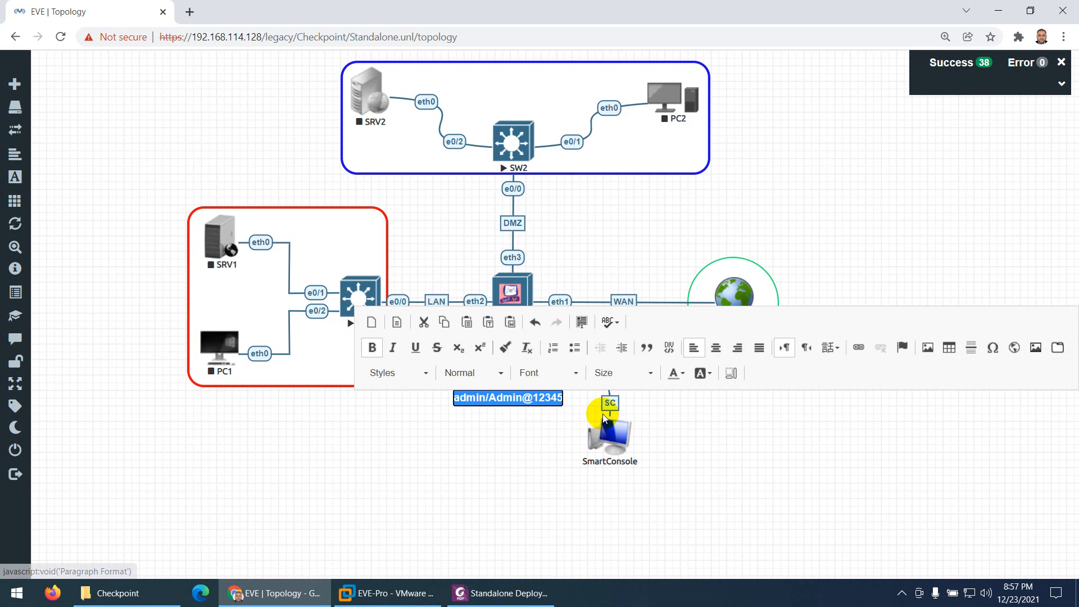
pyautogui.click(683, 371)
pyautogui.click(699, 480)
pyautogui.click(504, 416)
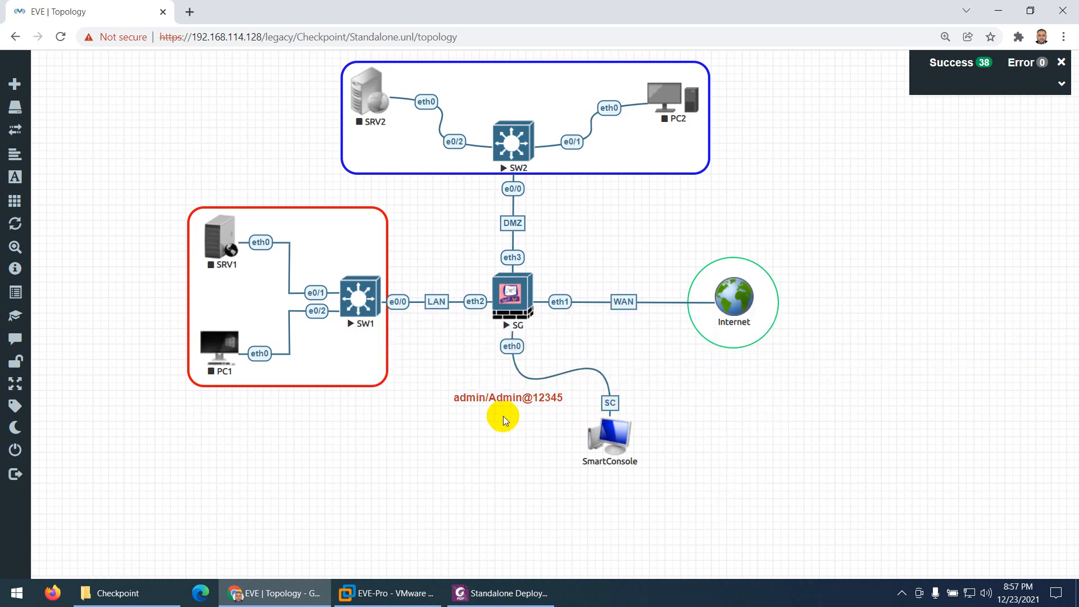
pyautogui.moveTo(493, 401); pyautogui.dragTo(504, 444)
pyautogui.moveTo(500, 397); pyautogui.dragTo(608, 476)
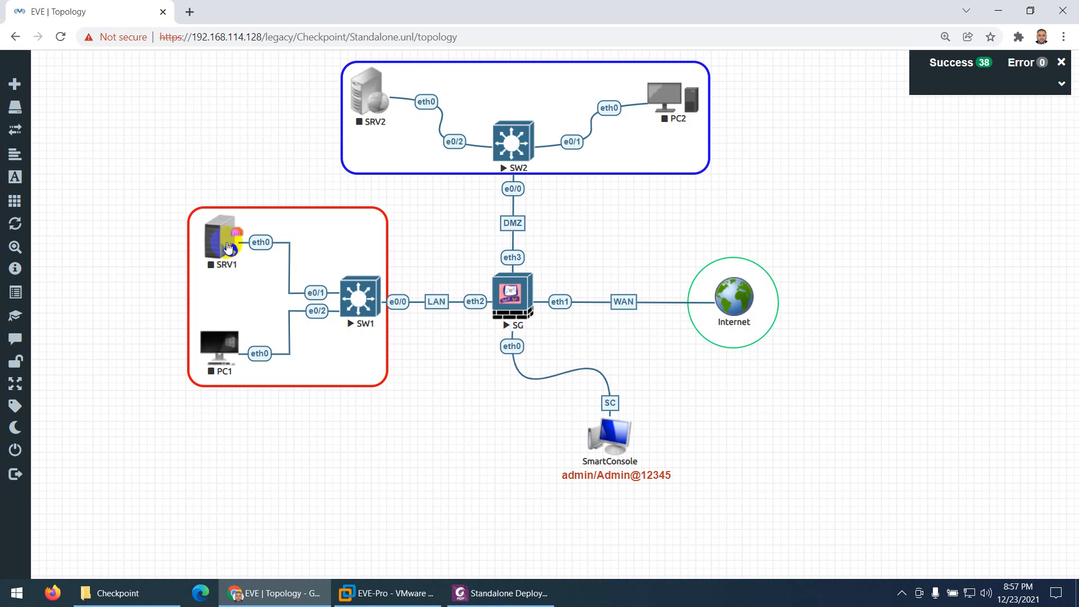
# Duplicate the credentials label, move the copy below the LAN frame and open its text for editing
pyautogui.click(498, 593)
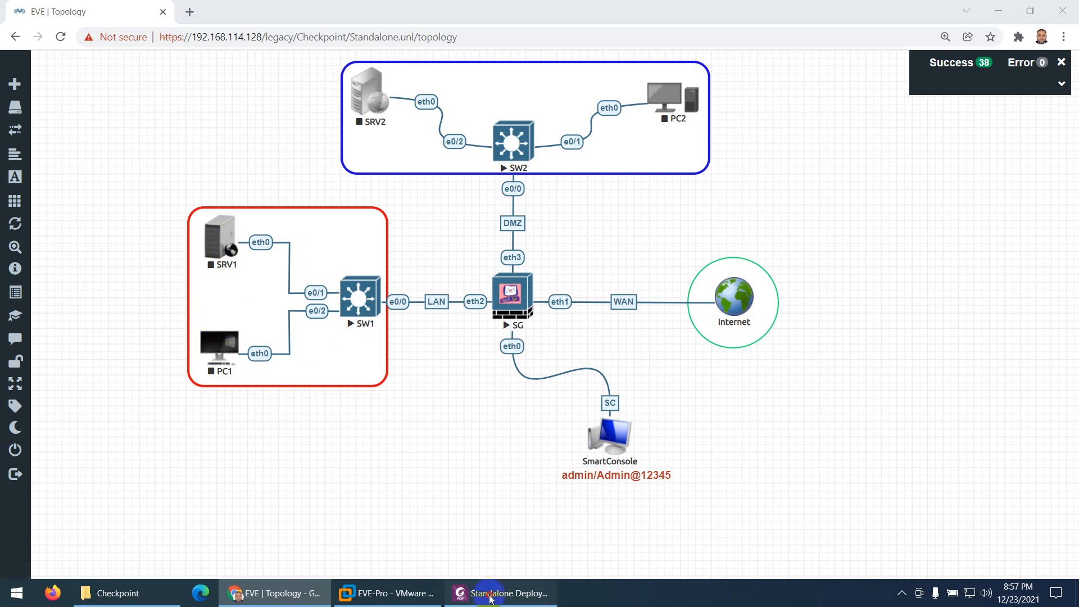
pyautogui.click(500, 595)
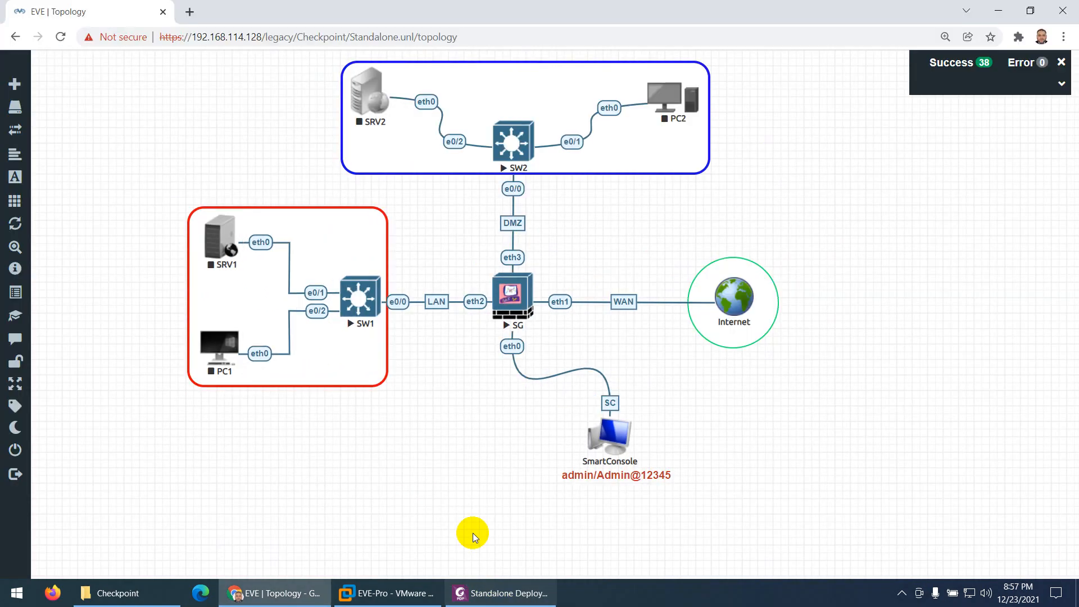
pyautogui.rightClick(579, 474)
pyautogui.click(614, 480)
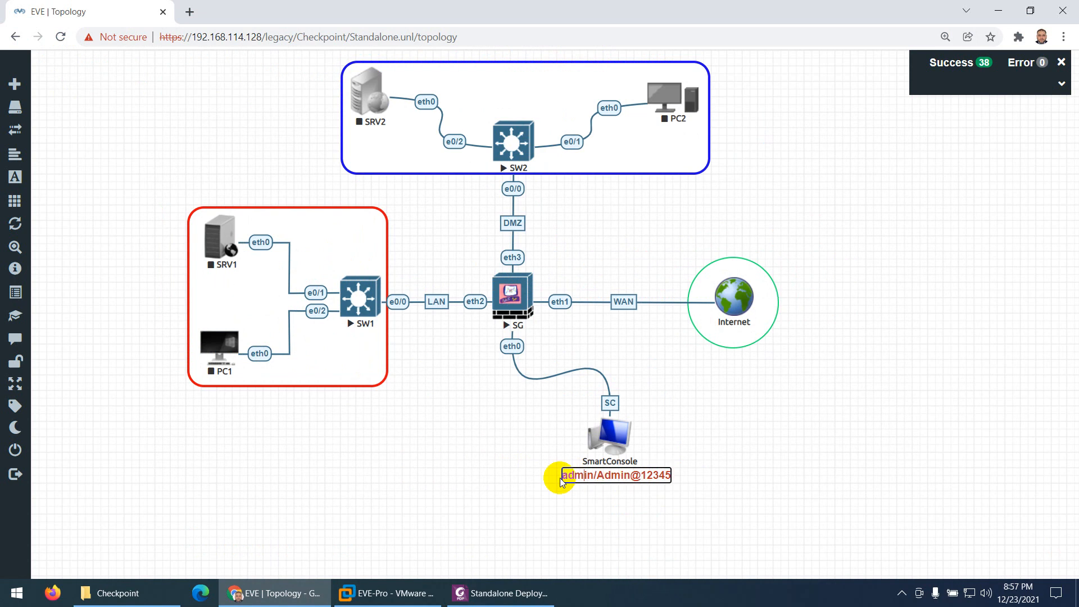
pyautogui.moveTo(582, 524); pyautogui.dragTo(323, 422)
pyautogui.doubleClick(324, 421)
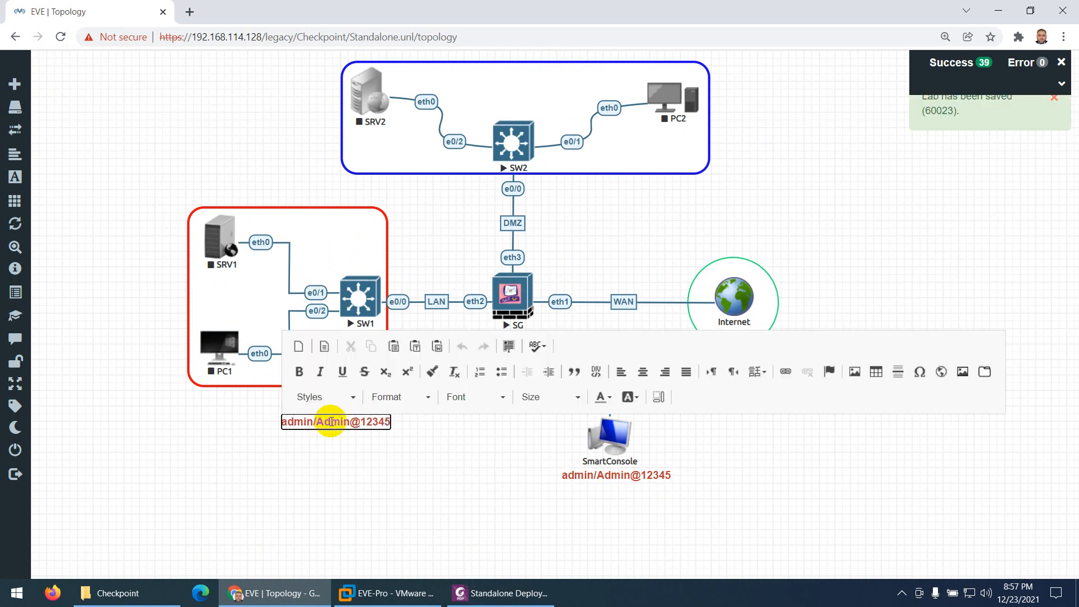
# Replace the copied label's text with 192.168.1.0/24 and place it above SW1 inside the red LAN frame
pyautogui.hotkey('ctrl', 'a')
pyautogui.press('BackSpace')
pyautogui.write('192.16')
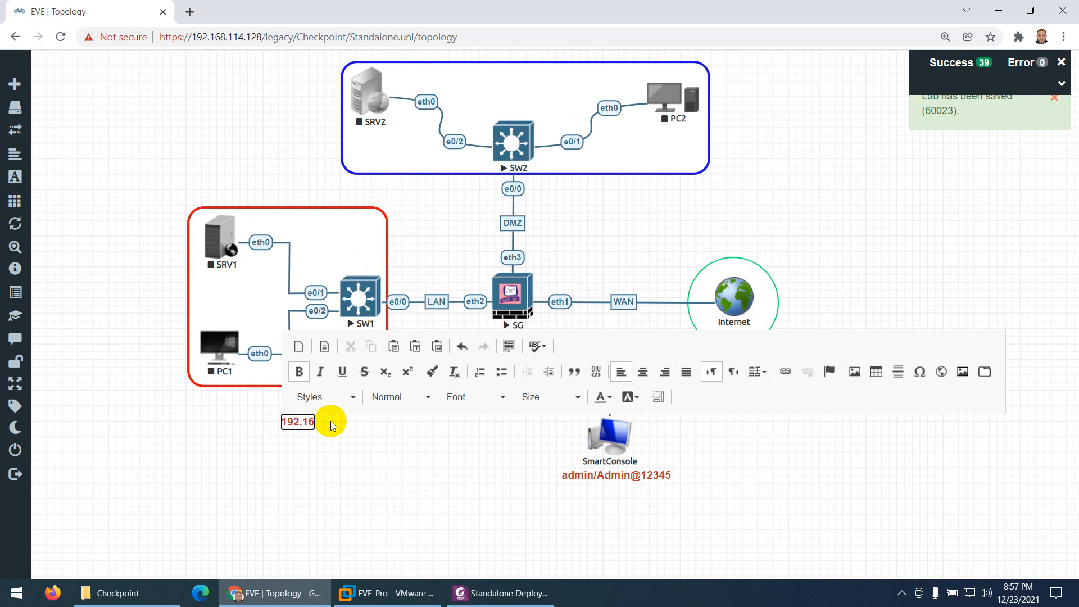
pyautogui.write('8.10/2')
pyautogui.click(271, 448)
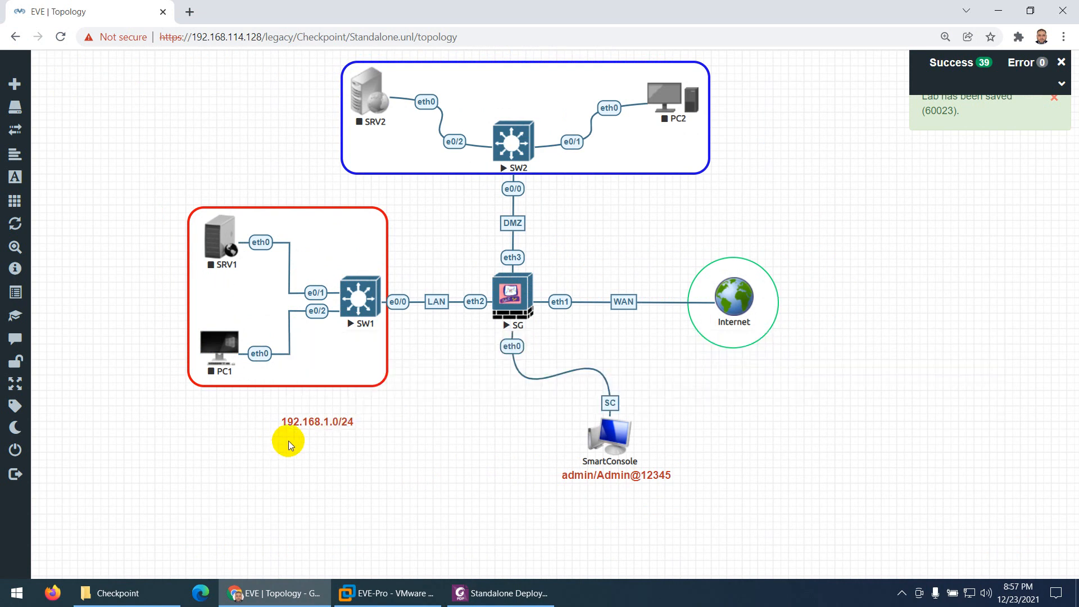
pyautogui.moveTo(308, 425); pyautogui.dragTo(331, 255)
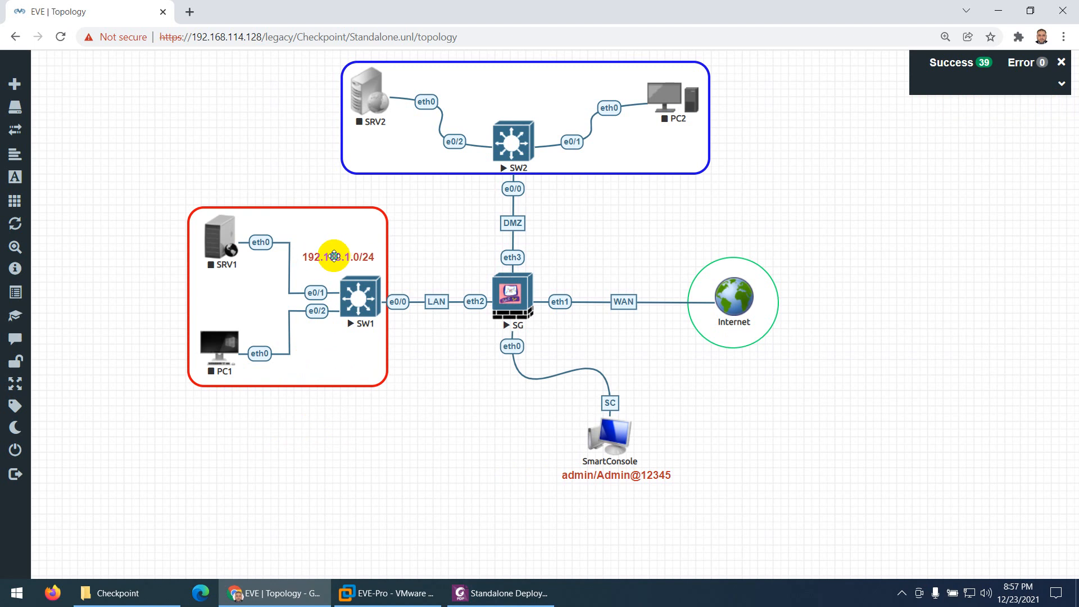
# Duplicate the LAN subnet label, place the copy above SW2 in the blue frame and change it to 192.168.2.0/24
pyautogui.rightClick(336, 255)
pyautogui.click(391, 301)
pyautogui.click(352, 425)
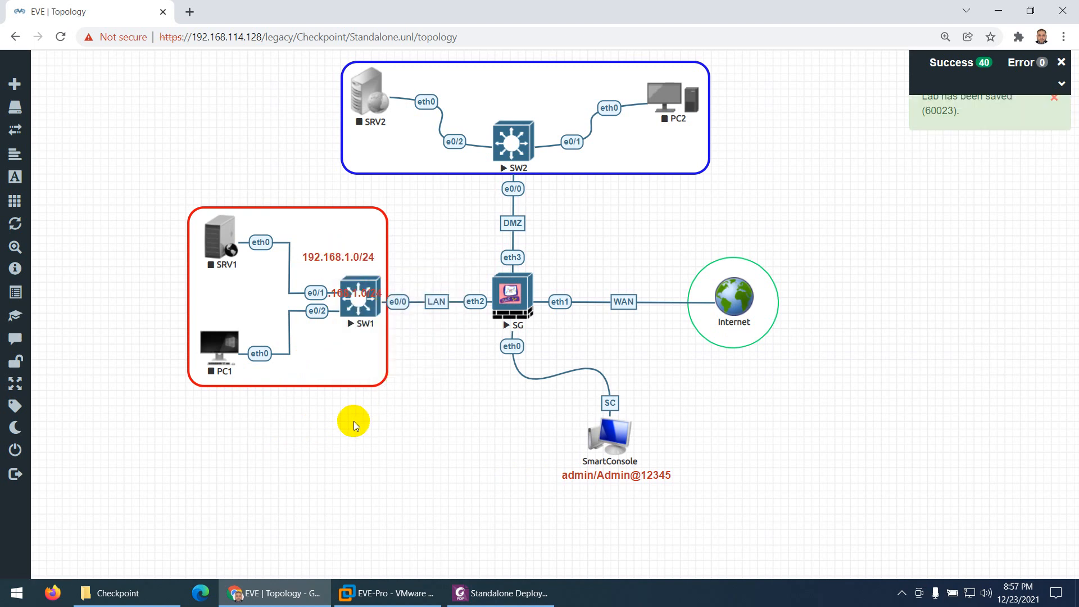
pyautogui.moveTo(350, 293); pyautogui.dragTo(518, 105)
pyautogui.doubleClick(517, 106)
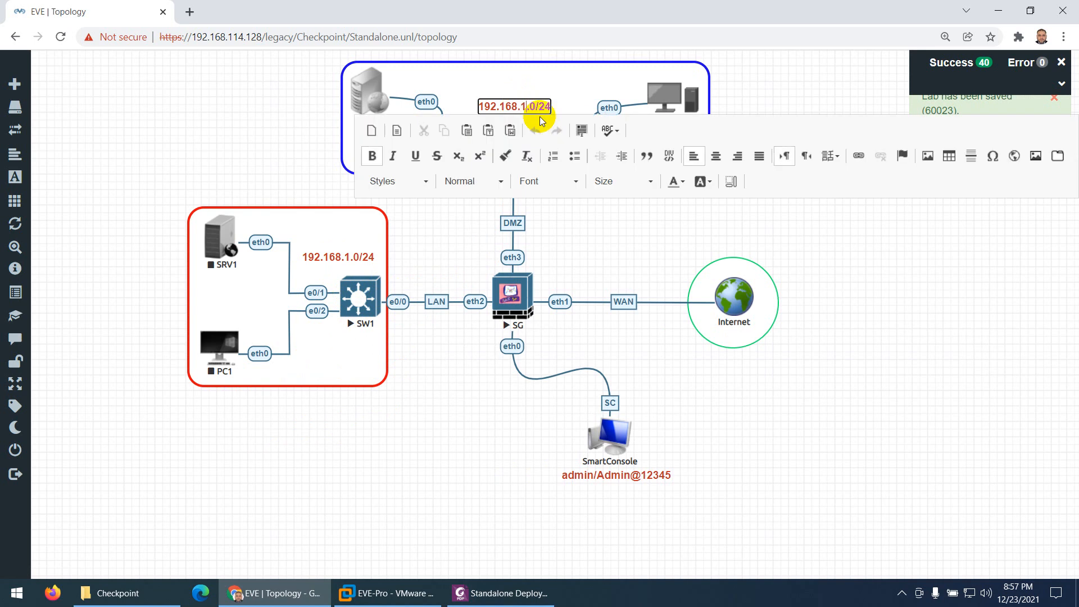
pyautogui.press('BackSpace')
pyautogui.write('2')
pyautogui.click(436, 414)
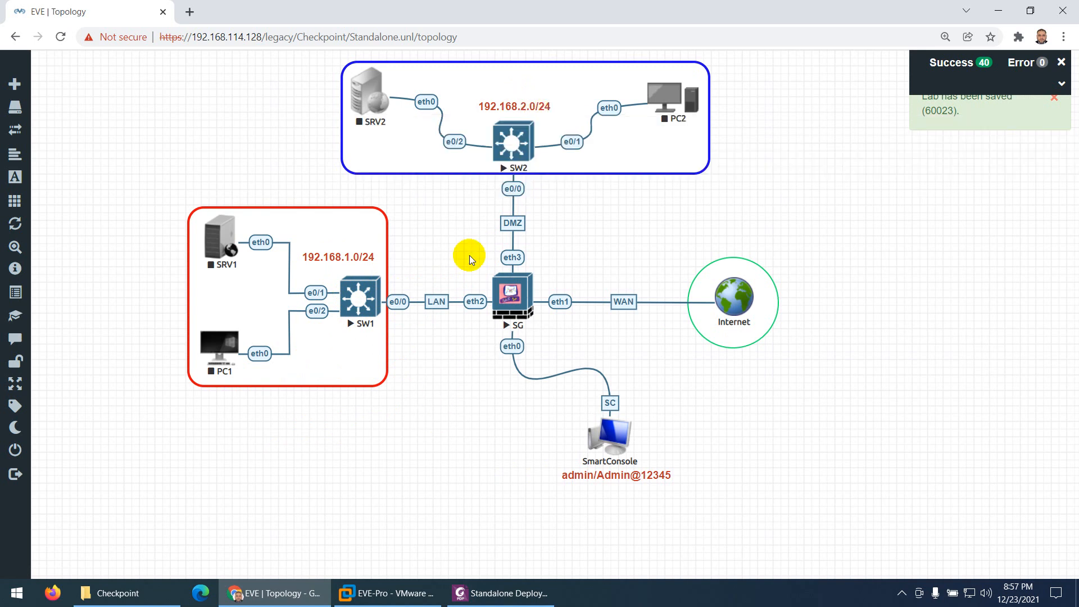
# Duplicate the DMZ subnet label, place the copy above the WAN link and change its text to 172.129.29.0/24
pyautogui.rightClick(489, 105)
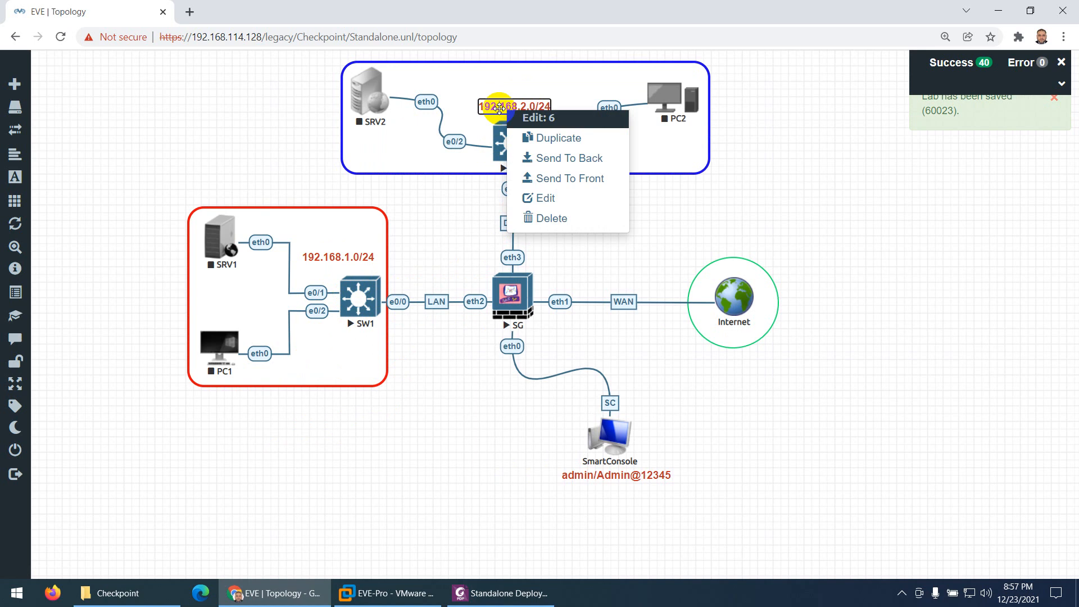
pyautogui.click(552, 140)
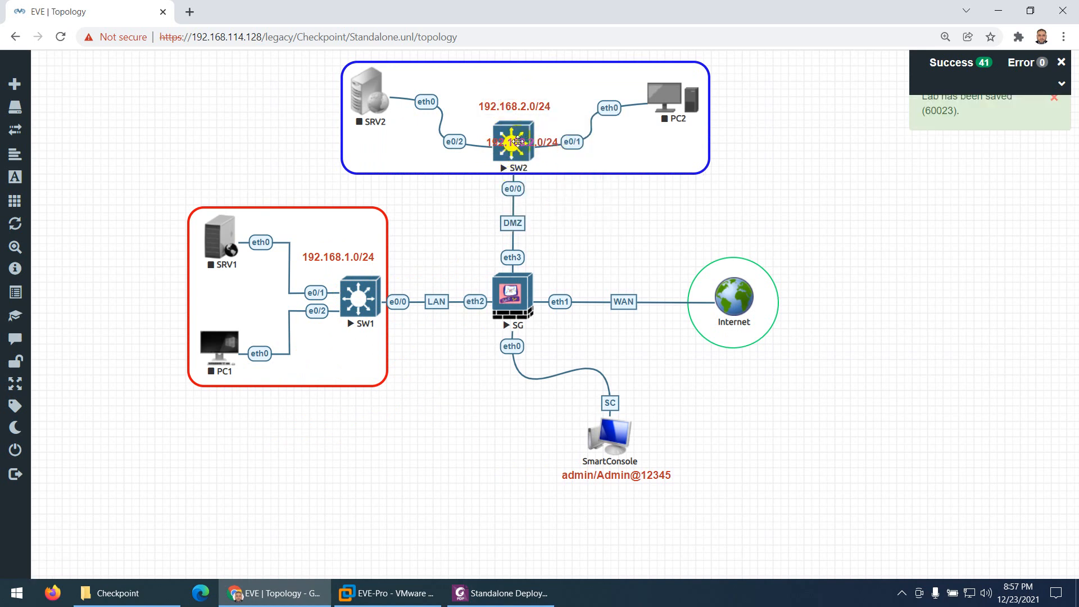
pyautogui.moveTo(518, 139); pyautogui.dragTo(619, 270)
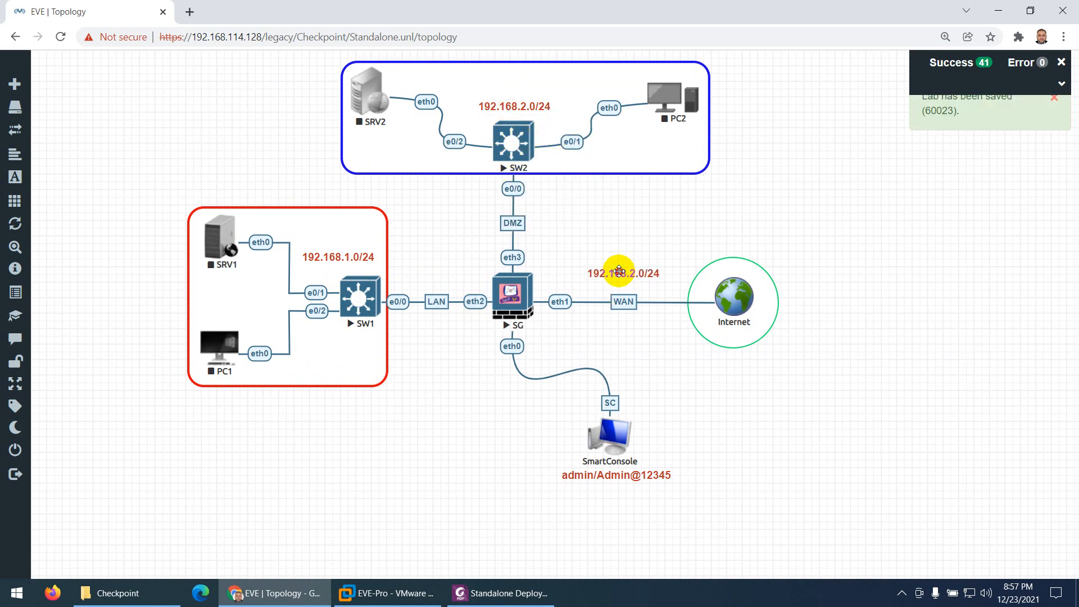
pyautogui.doubleClick(619, 272)
pyautogui.hotkey('ctrl', 'a')
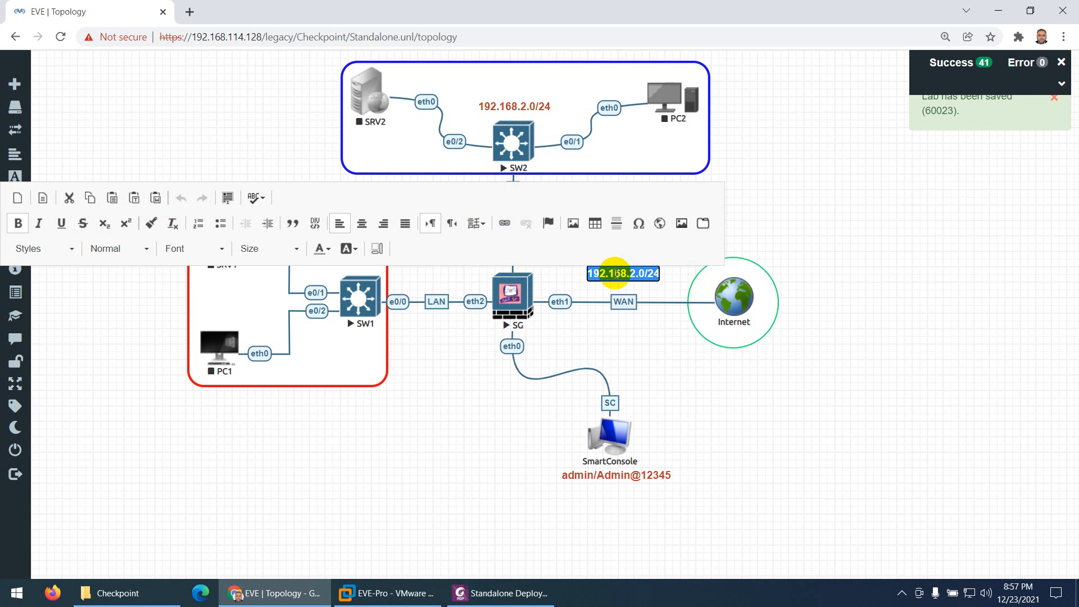
pyautogui.write('172.16')
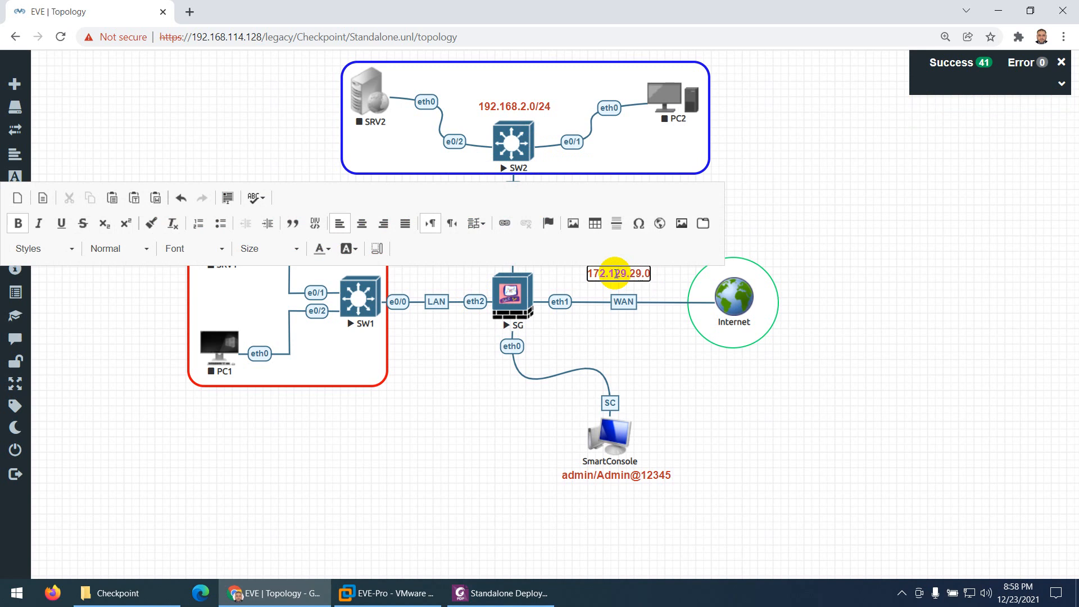
pyautogui.click(632, 346)
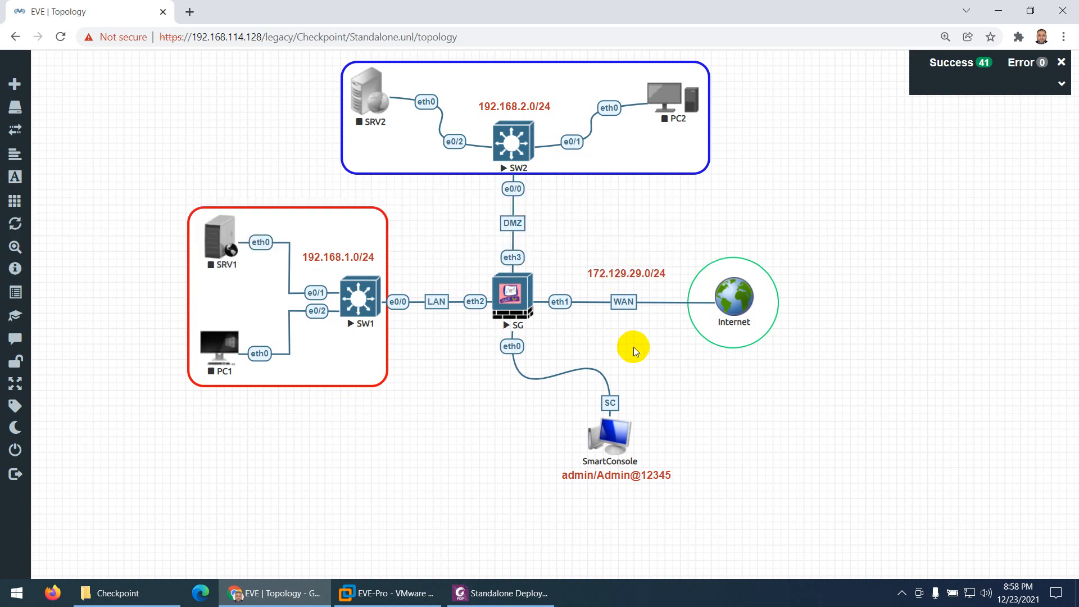
# Check the WAN subnet in the Standalone Deployment PDF, and correct the topology's WAN label to 172.29.129.0/24
pyautogui.click(499, 593)
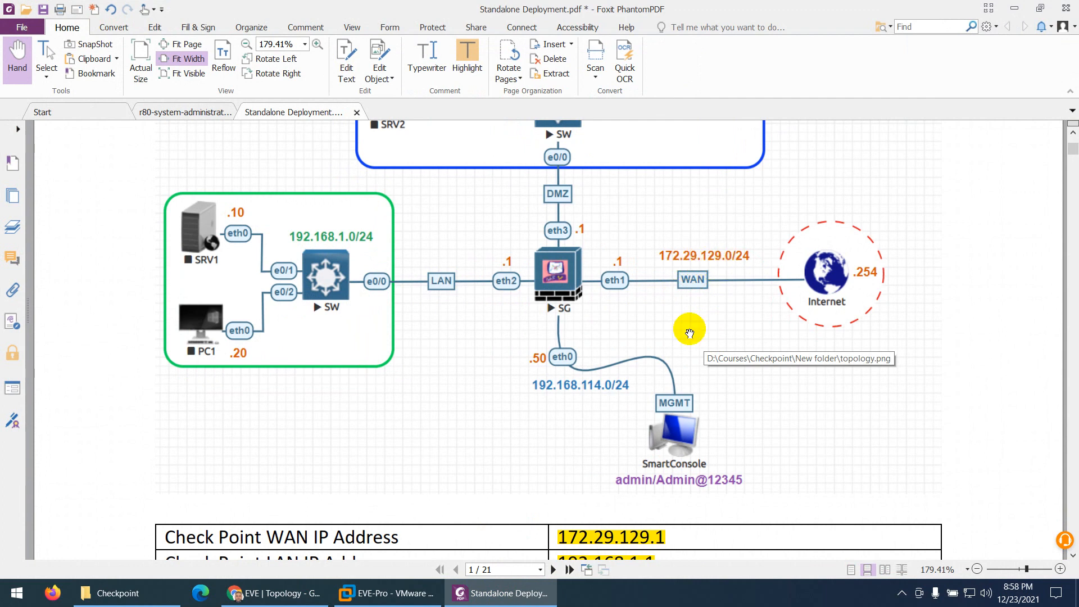
pyautogui.click(512, 600)
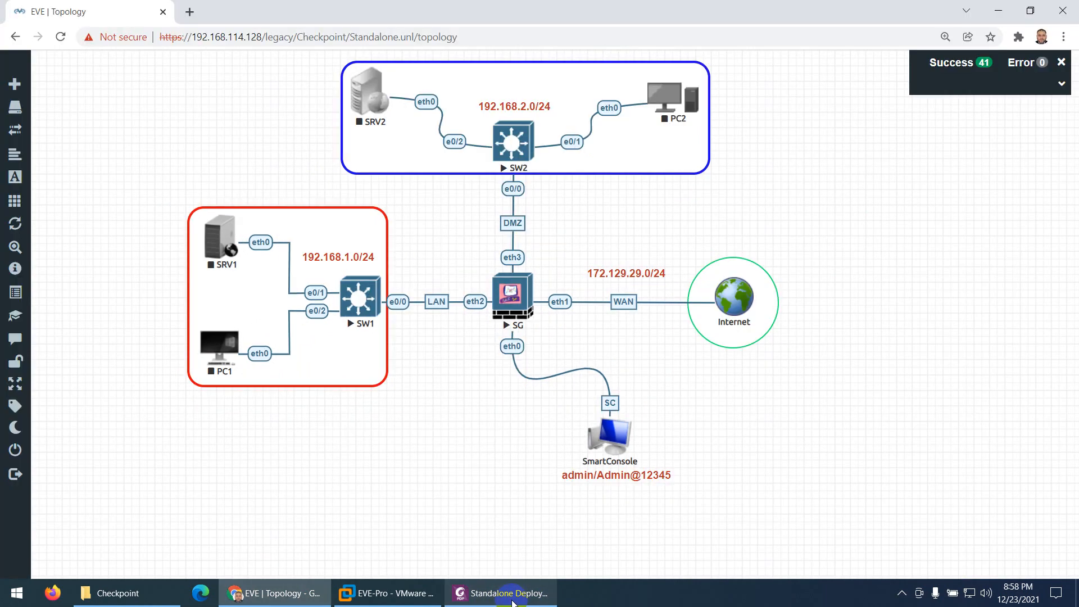
pyautogui.click(512, 600)
pyautogui.click(513, 600)
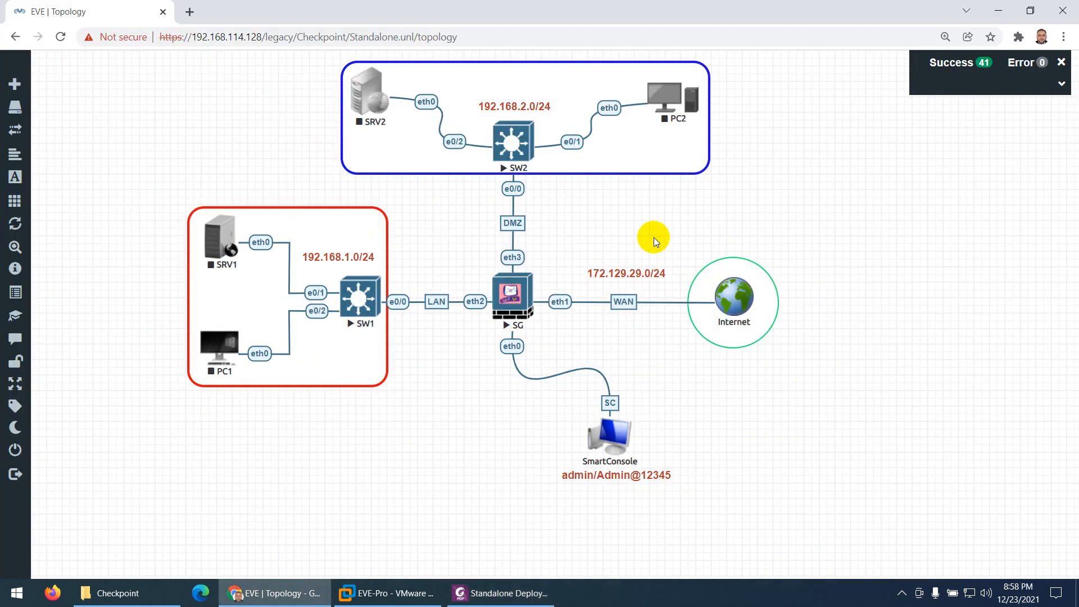
pyautogui.doubleClick(630, 274)
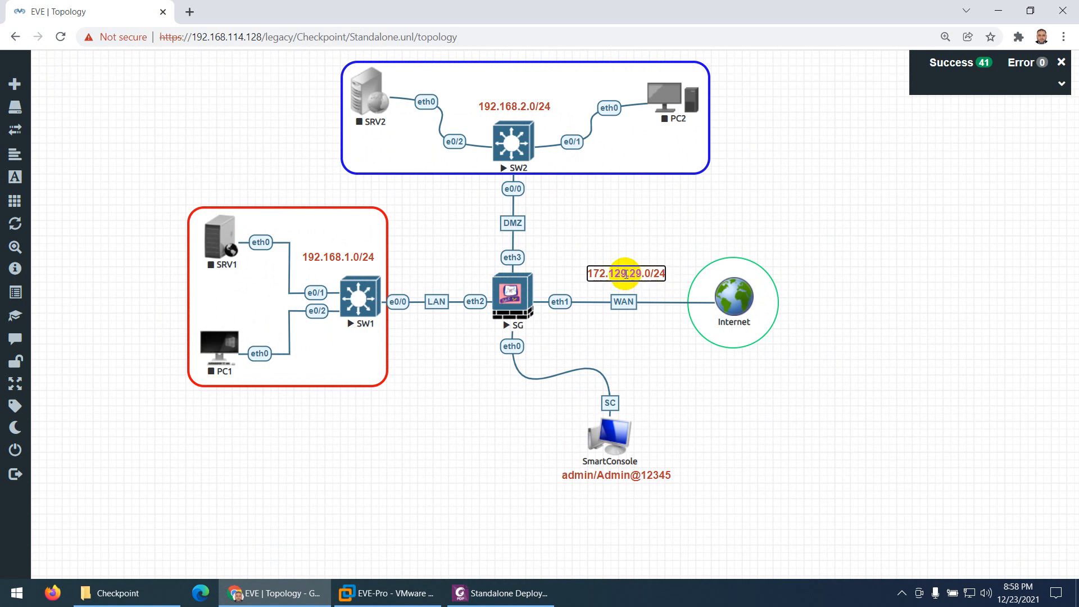
pyautogui.press('Right')
pyautogui.press('Right')
pyautogui.press('Right')
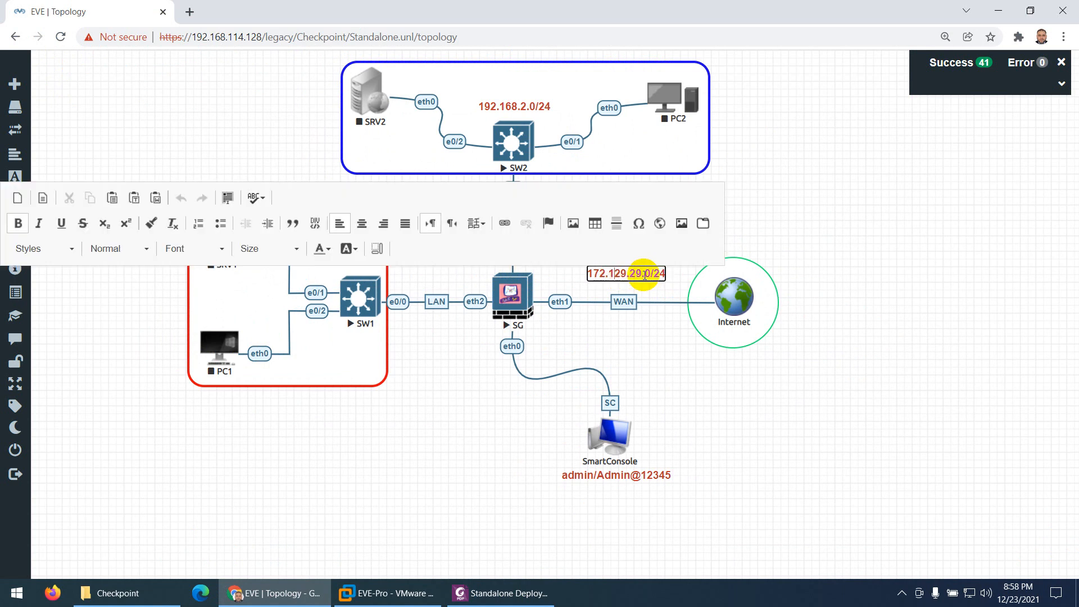
pyautogui.press('BackSpace')
pyautogui.write('1')
pyautogui.click(646, 346)
# Duplicate the WAN subnet label, place the copy beside the Internet circle and change its text to 172.29.129.254
pyautogui.rightClick(620, 272)
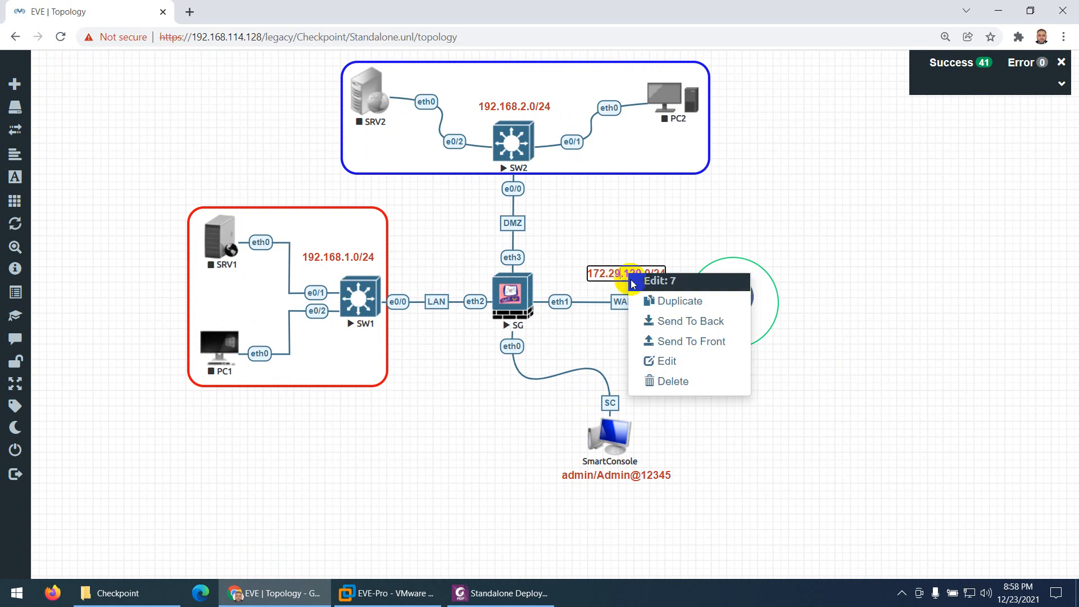
pyautogui.click(642, 297)
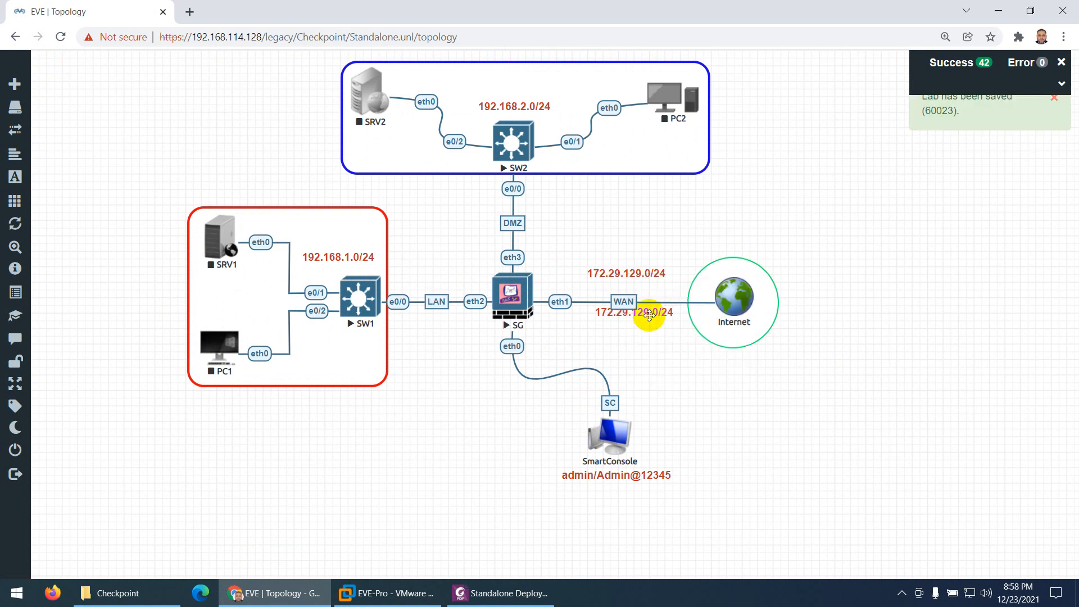
pyautogui.moveTo(646, 318); pyautogui.dragTo(833, 302)
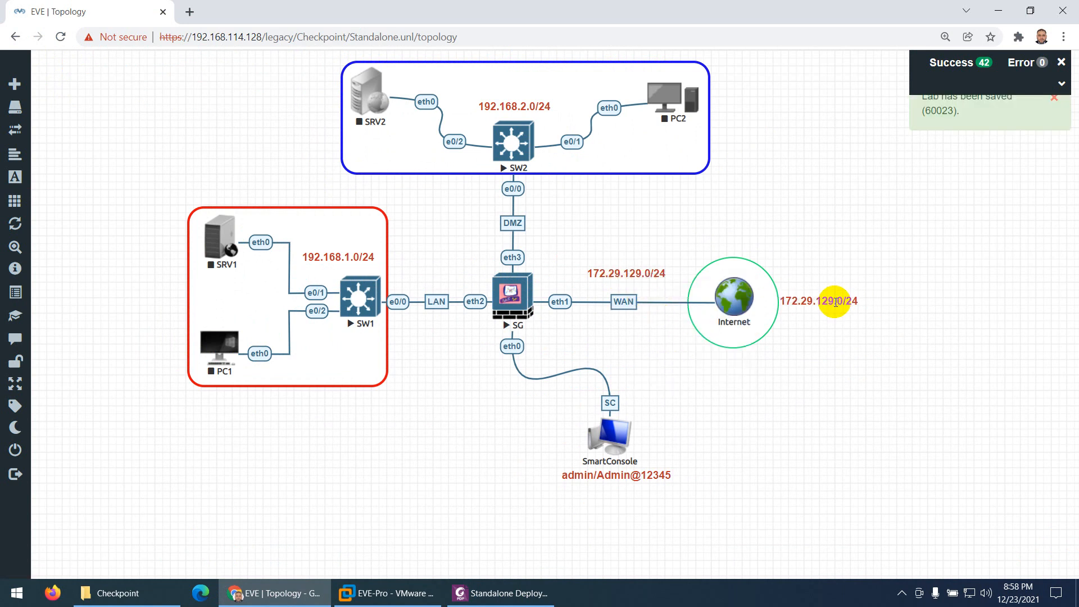
pyautogui.doubleClick(835, 302)
pyautogui.press('Right')
pyautogui.press('Right')
pyautogui.press('Right')
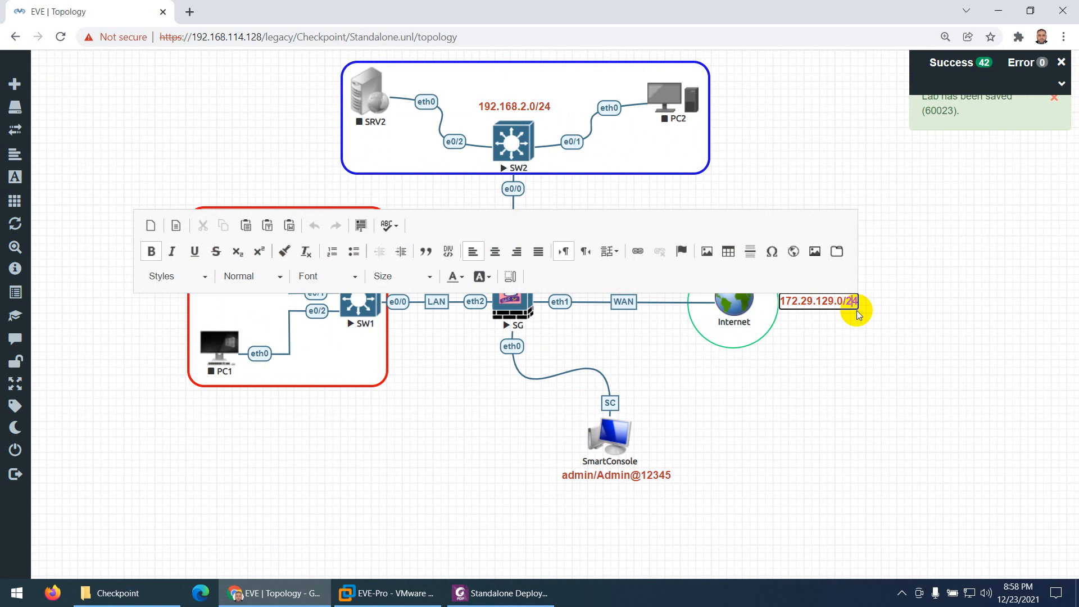
pyautogui.press('BackSpace')
pyautogui.press('BackSpace')
pyautogui.press('BackSpace')
pyautogui.press('BackSpace')
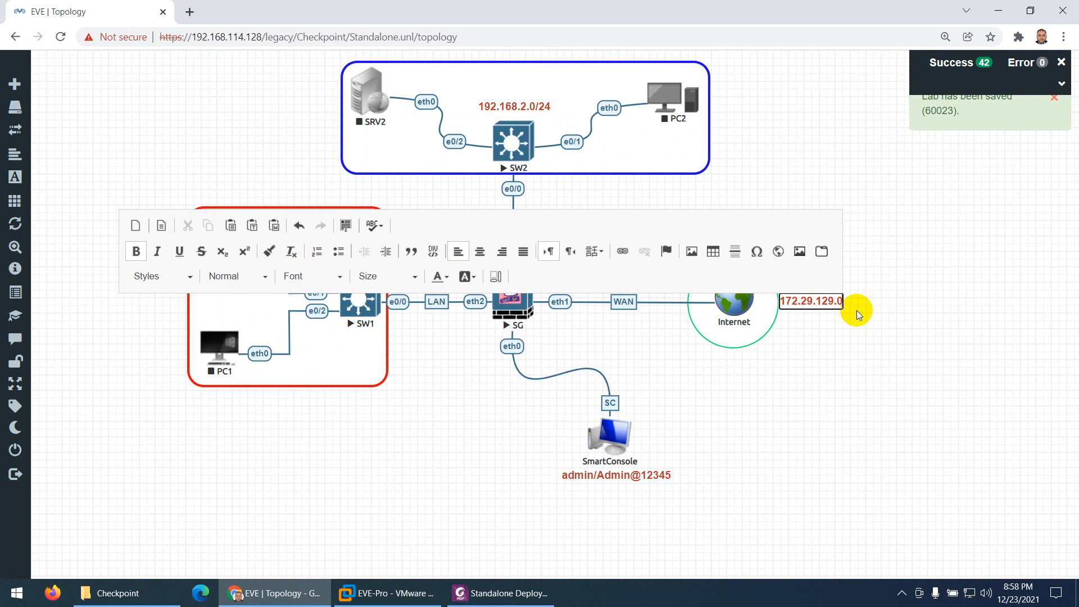
pyautogui.write('254')
pyautogui.click(844, 338)
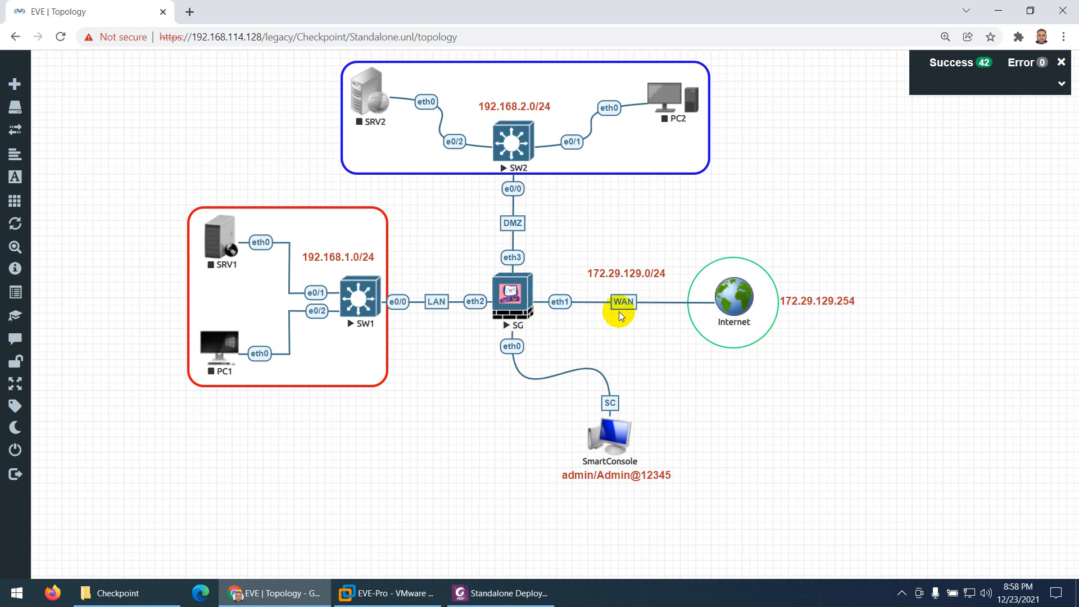
# Duplicate the Internet address label, move the copy below it and change its text to .1
pyautogui.rightClick(841, 304)
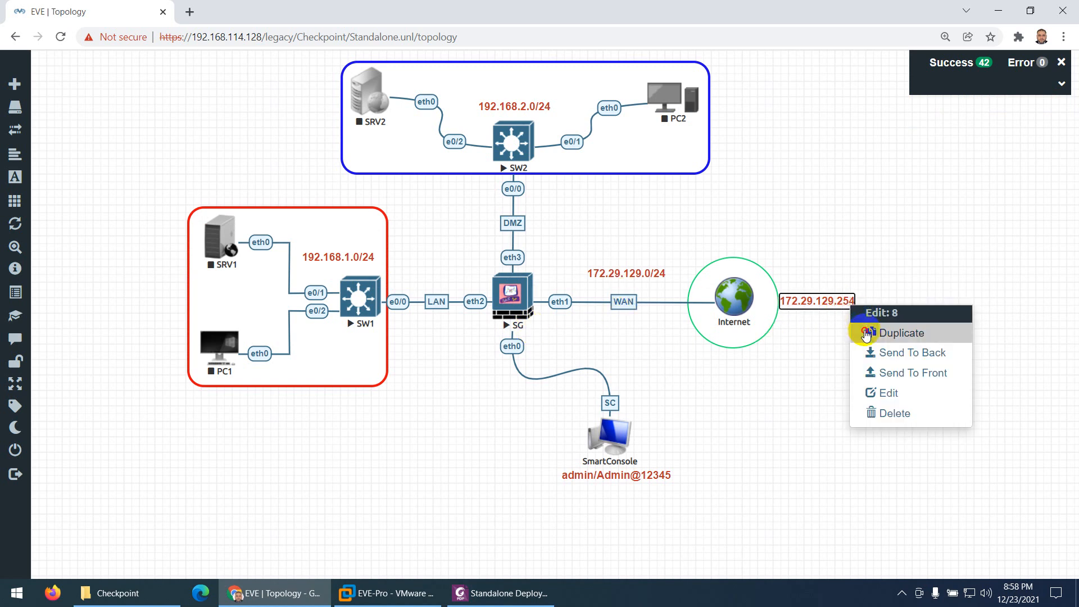
pyautogui.click(860, 332)
pyautogui.moveTo(810, 336); pyautogui.dragTo(813, 365)
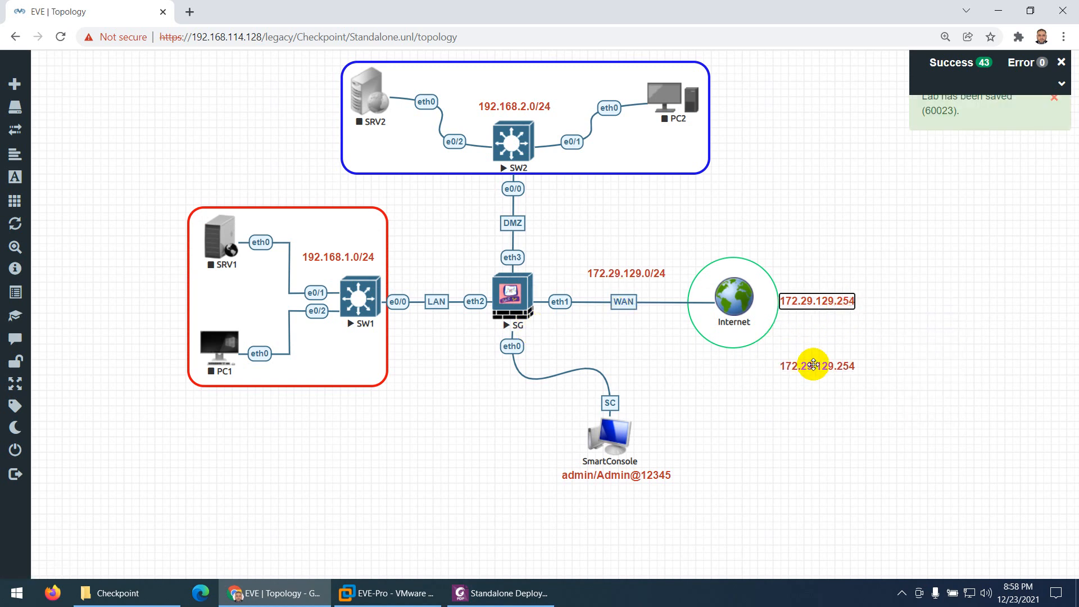
pyautogui.doubleClick(813, 365)
pyautogui.hotkey('ctrl', 'a')
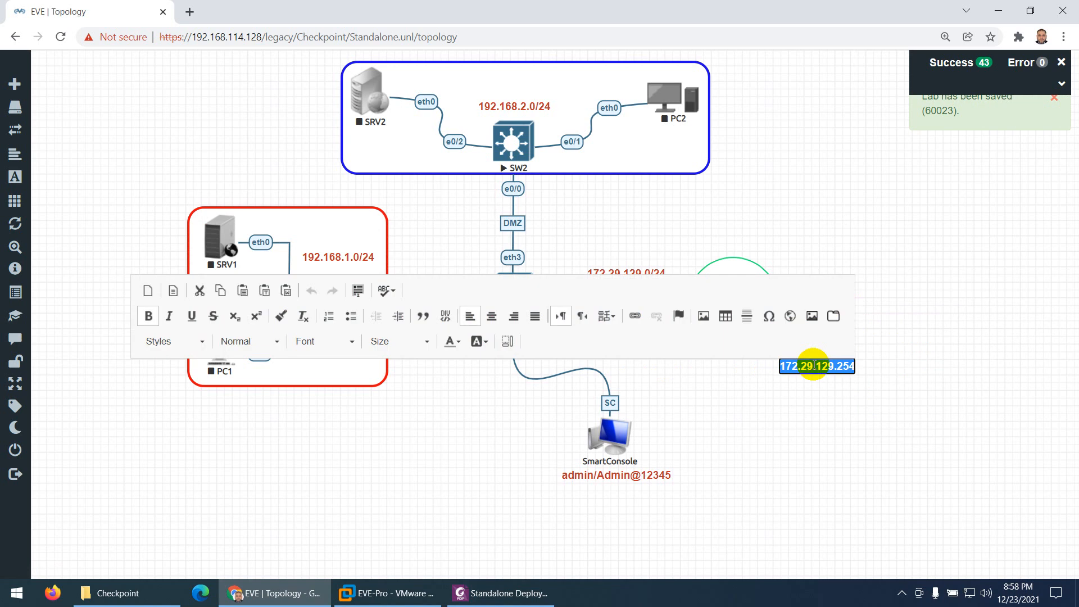
pyautogui.press('BackSpace')
pyautogui.write('.1')
pyautogui.click(830, 392)
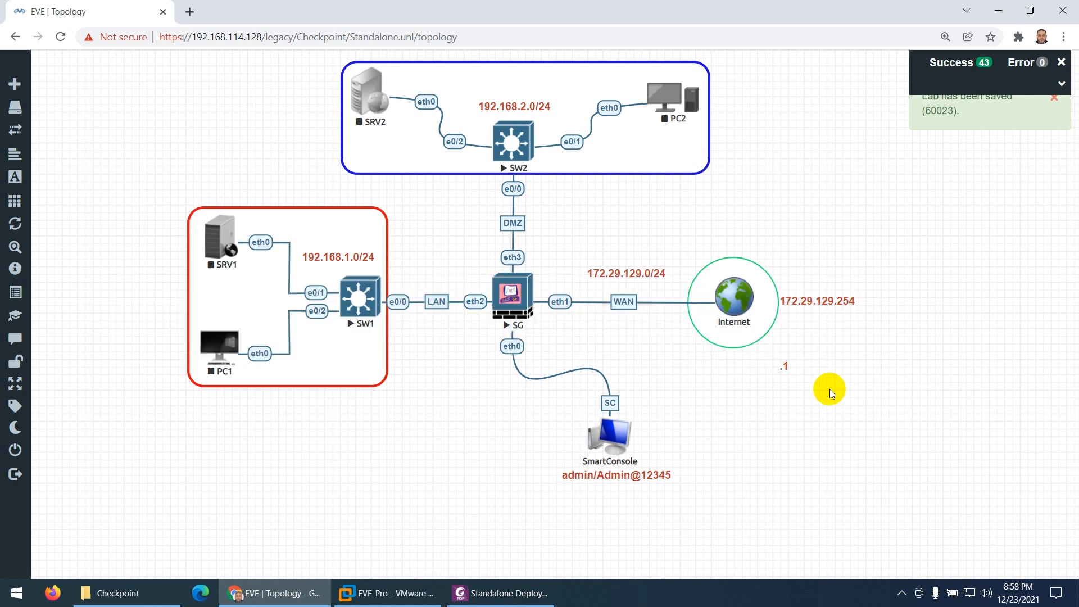
# Duplicate the .1 label three times, placing one label at each of SG's eth1, eth2 and eth3 interfaces
pyautogui.rightClick(786, 367)
pyautogui.click(824, 395)
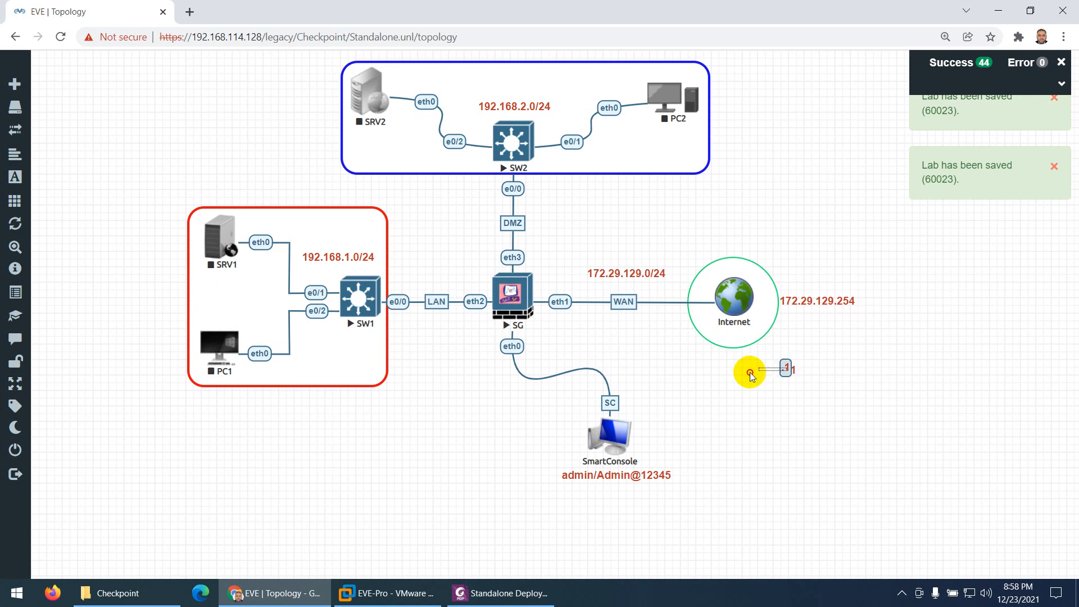
pyautogui.moveTo(784, 365); pyautogui.dragTo(560, 286)
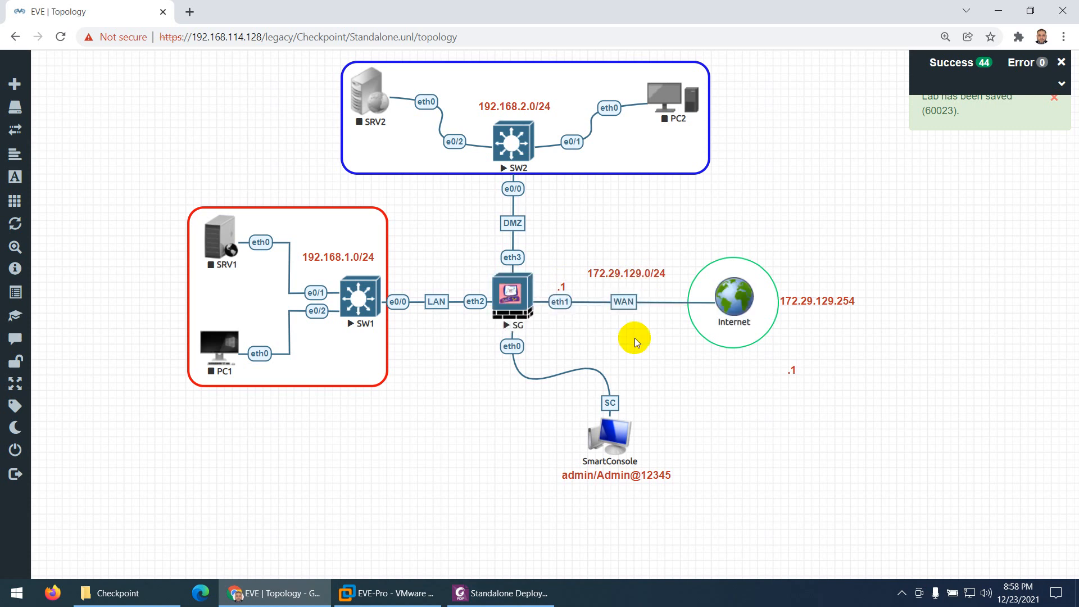
pyautogui.rightClick(800, 378)
pyautogui.click(811, 401)
pyautogui.moveTo(799, 376); pyautogui.dragTo(483, 289)
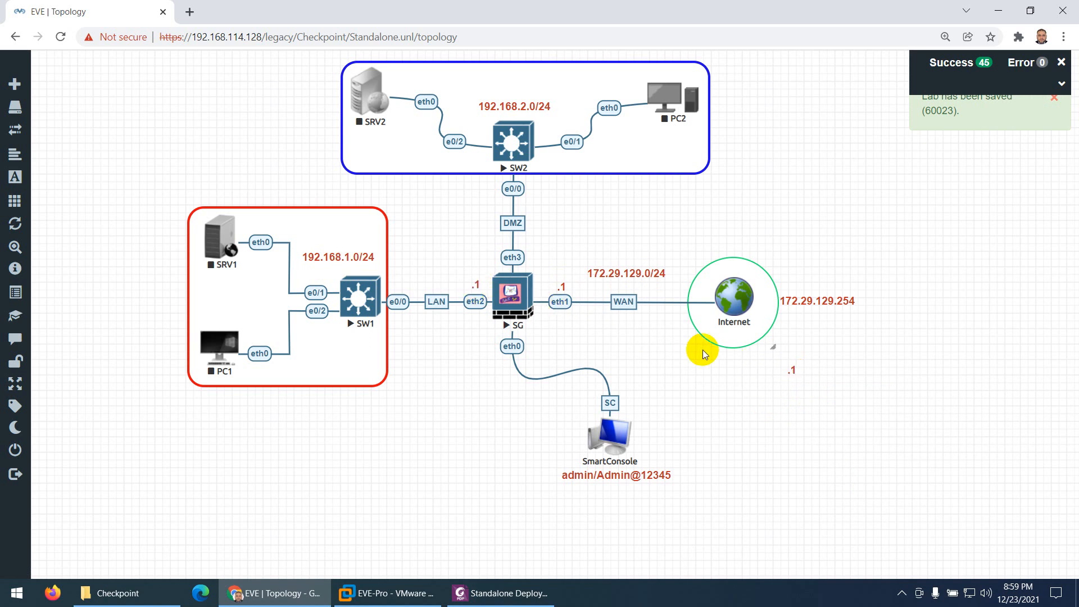
pyautogui.rightClick(796, 373)
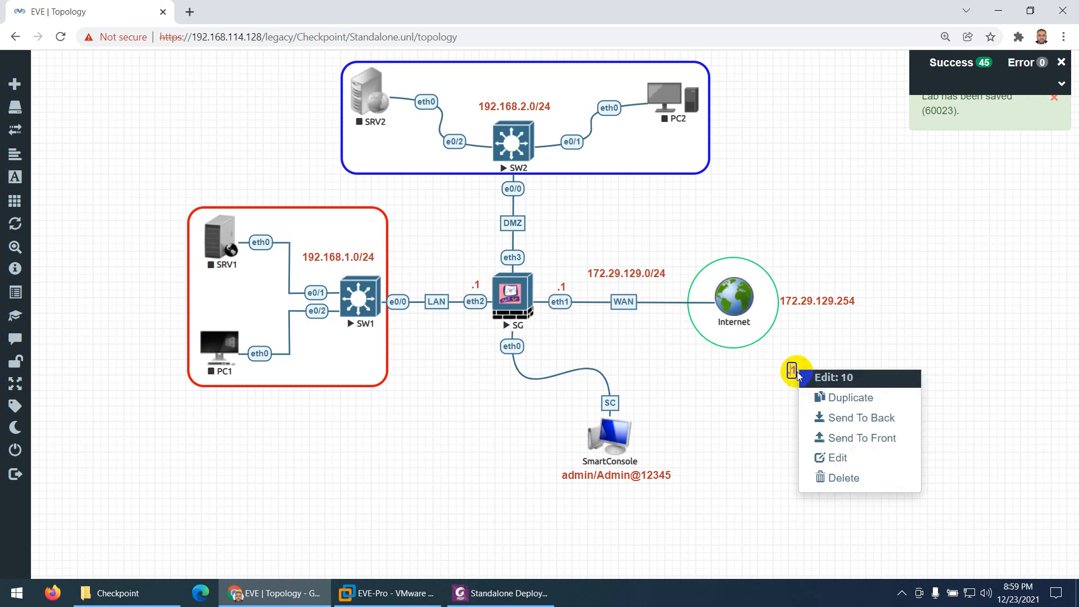
pyautogui.click(831, 397)
pyautogui.moveTo(722, 375); pyautogui.dragTo(494, 256)
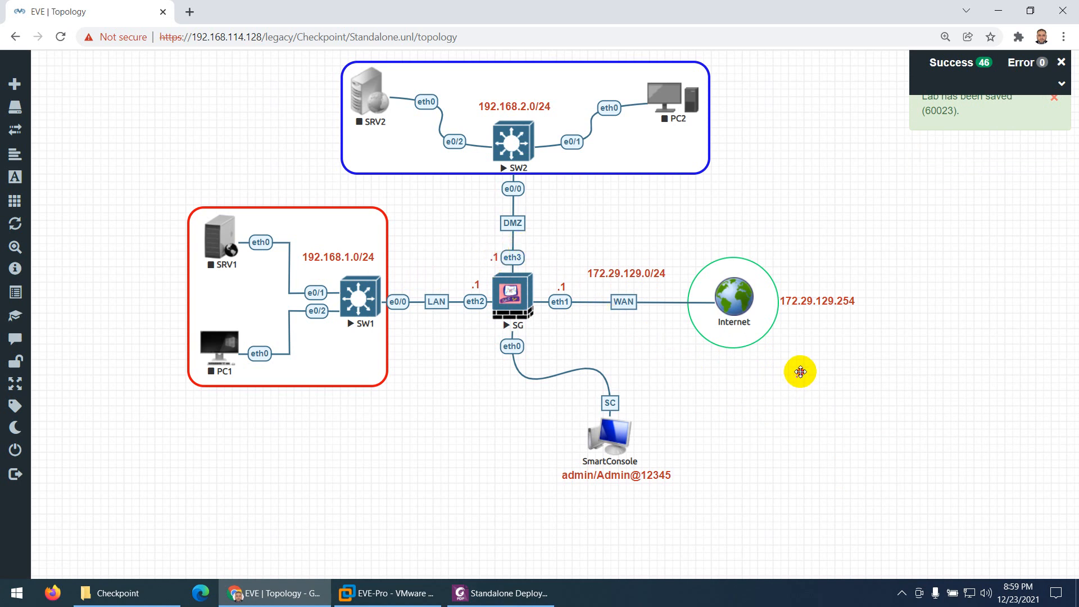
# Move the remaining .1 label beside SG's eth0 interface and change its text to .50
pyautogui.moveTo(796, 371); pyautogui.dragTo(492, 350)
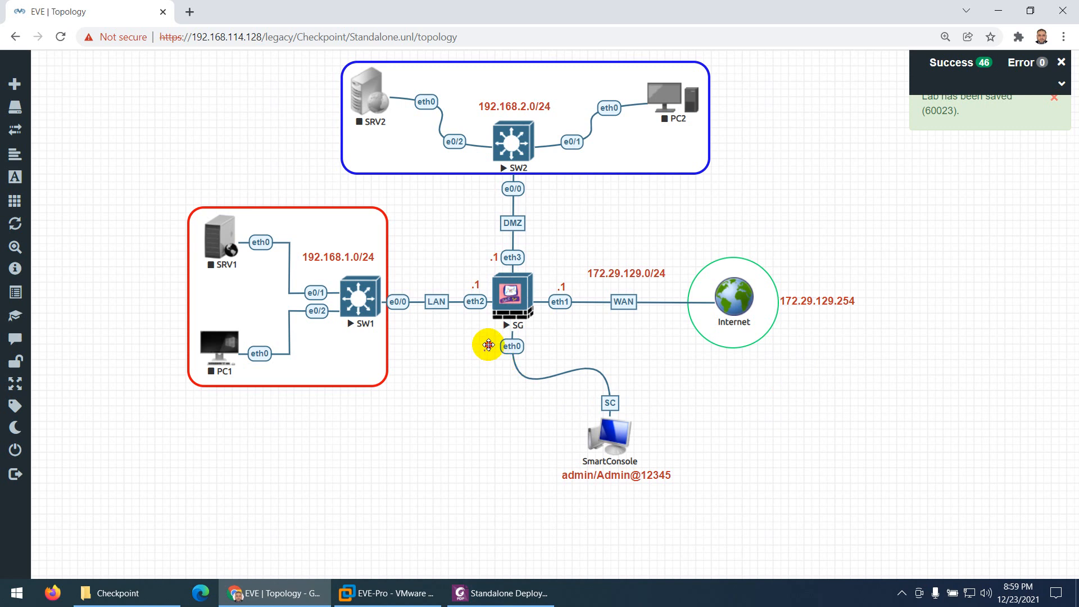
pyautogui.doubleClick(489, 345)
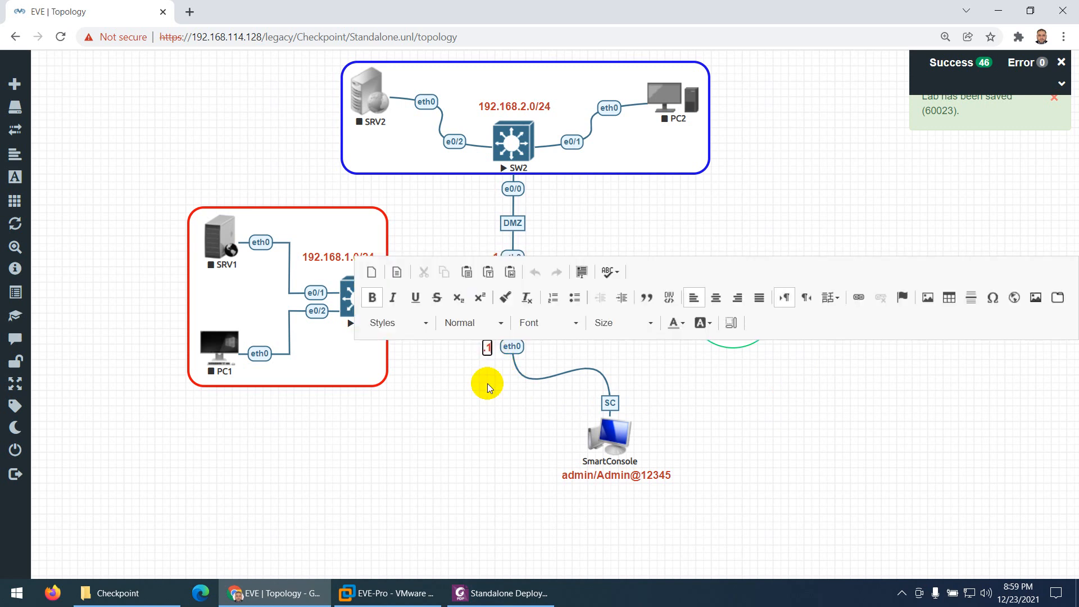
pyautogui.press('BackSpace')
pyautogui.write('50')
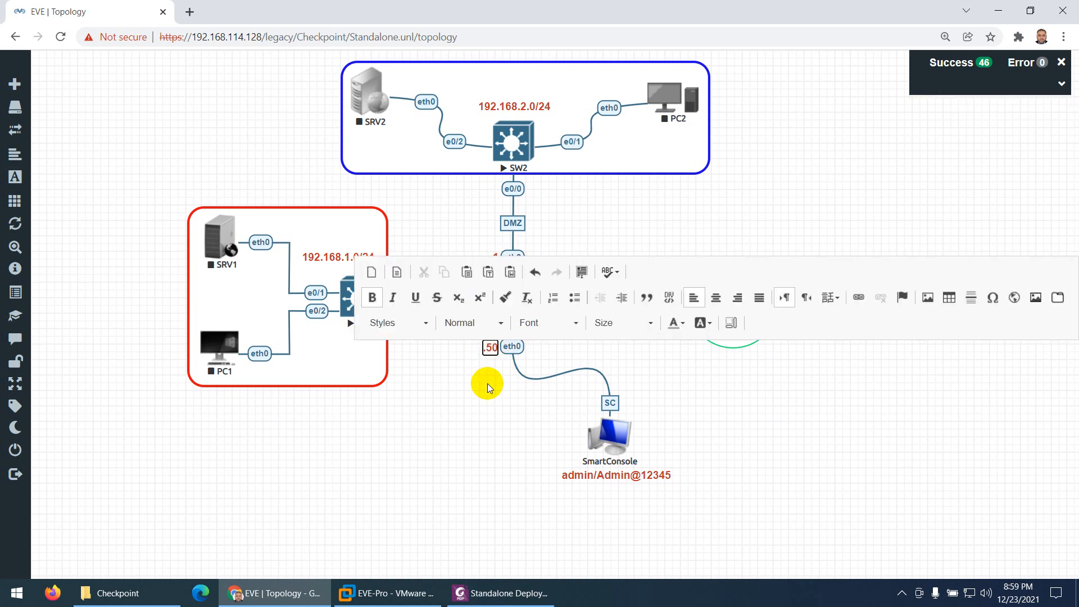
# Duplicate the 172.29.129.0/24 WAN subnet label and place the copy below SG's eth0 interface, beside the link to SmartConsole
pyautogui.click(484, 391)
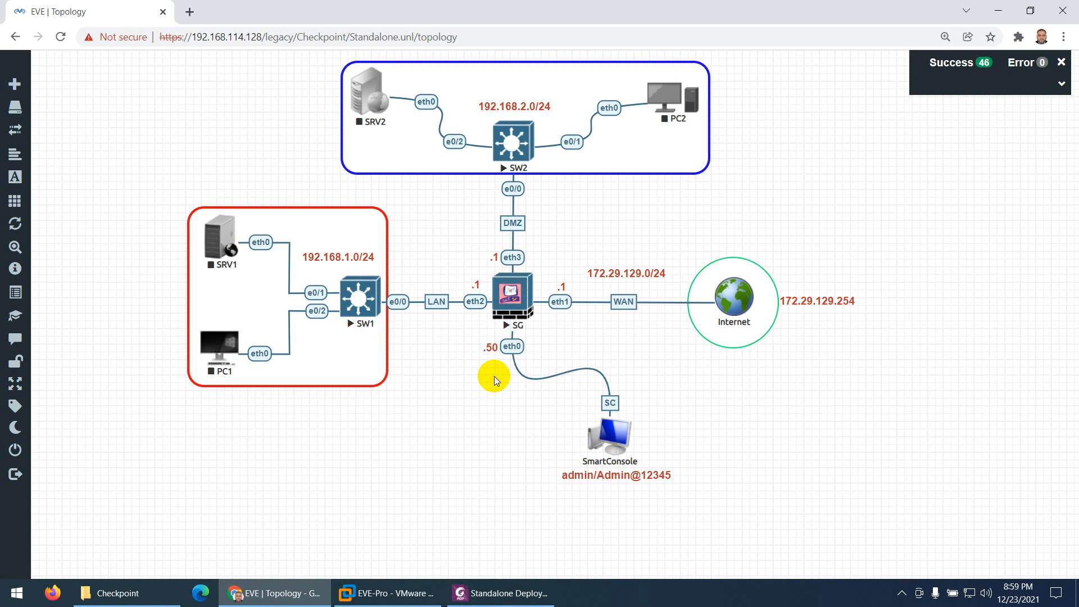
pyautogui.rightClick(842, 303)
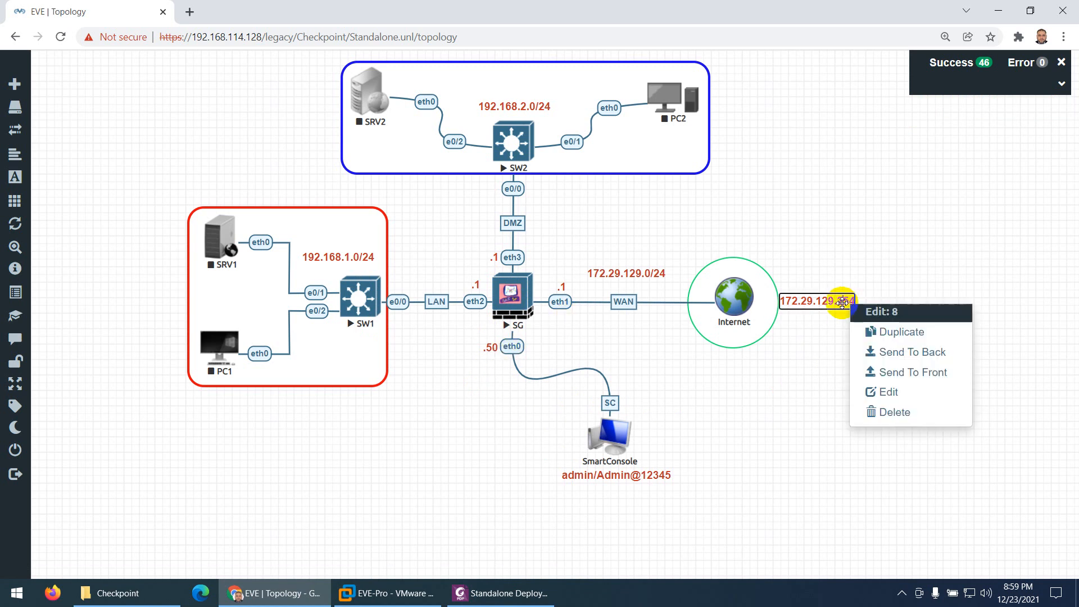
pyautogui.click(874, 336)
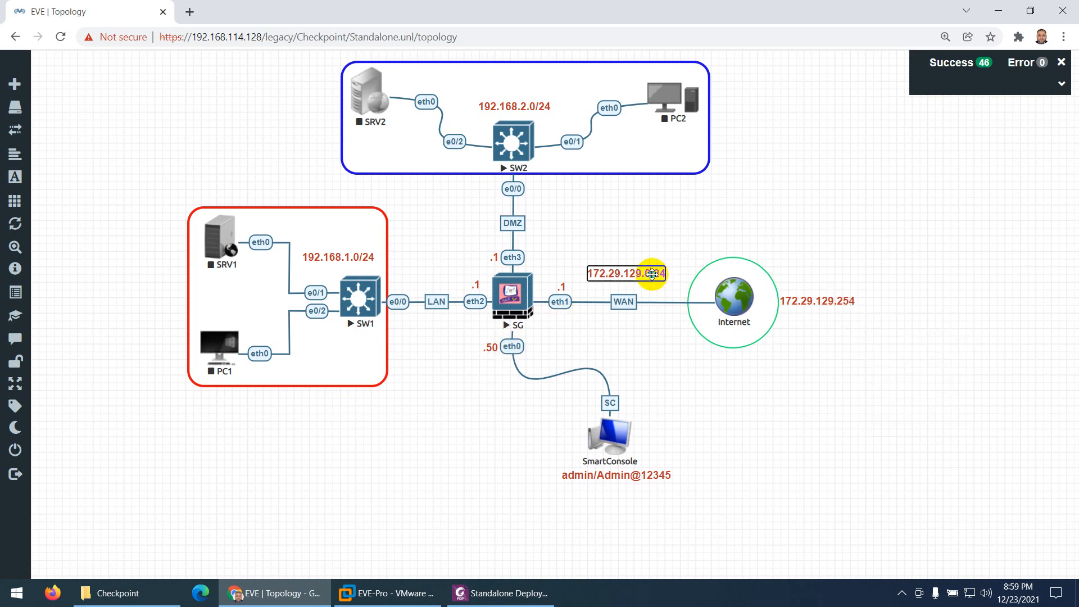
pyautogui.rightClick(651, 273)
pyautogui.click(650, 309)
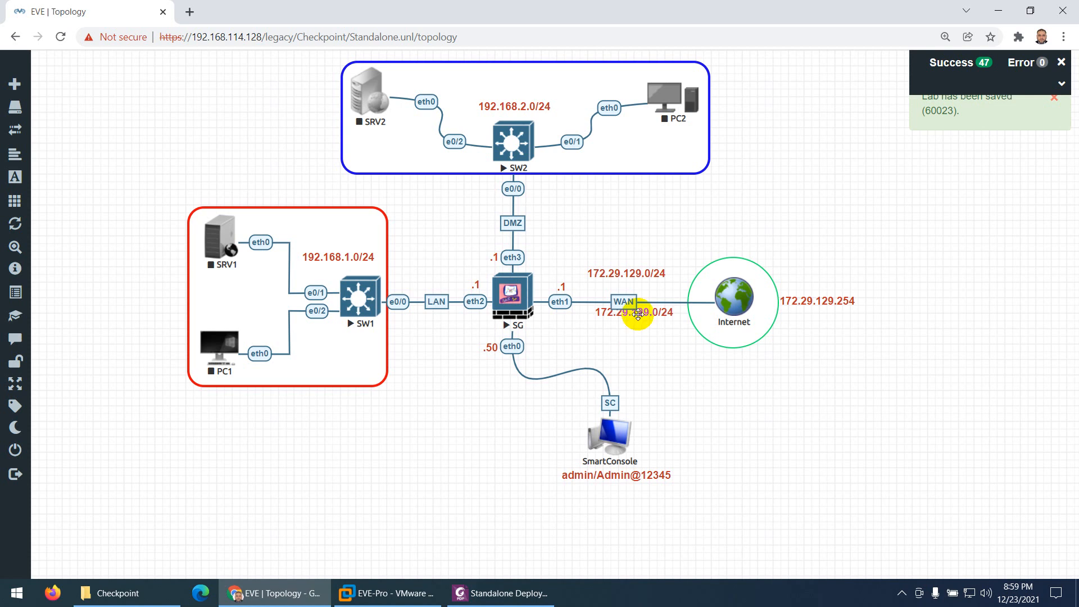
pyautogui.moveTo(638, 314); pyautogui.dragTo(532, 397)
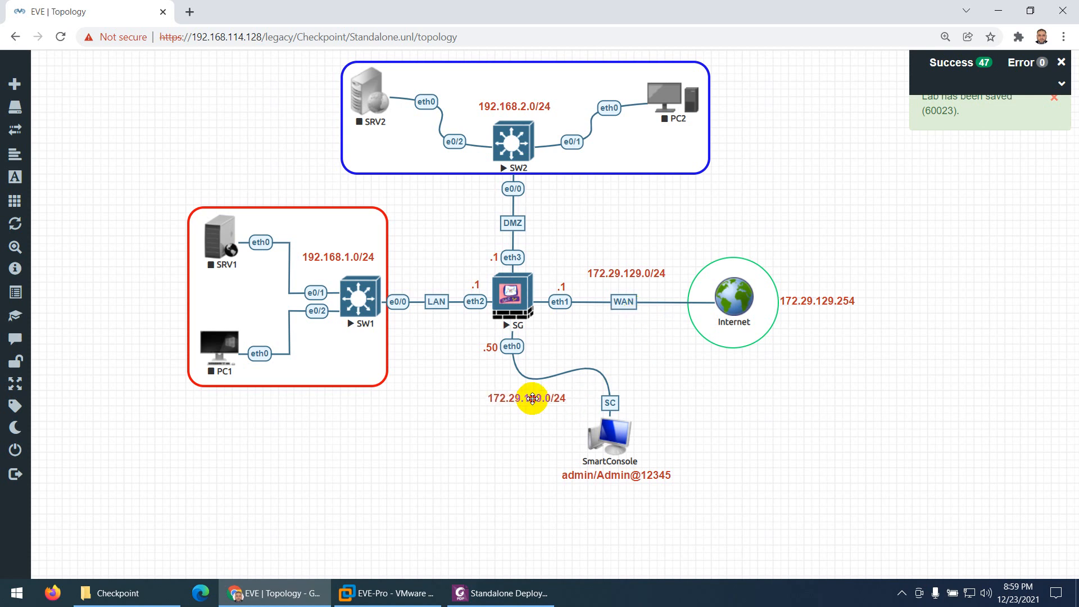
# Change the text of the copied subnet label below SG's eth0 interface to 192.168.114.0/24
pyautogui.doubleClick(532, 398)
pyautogui.hotkey('ctrl', 'a')
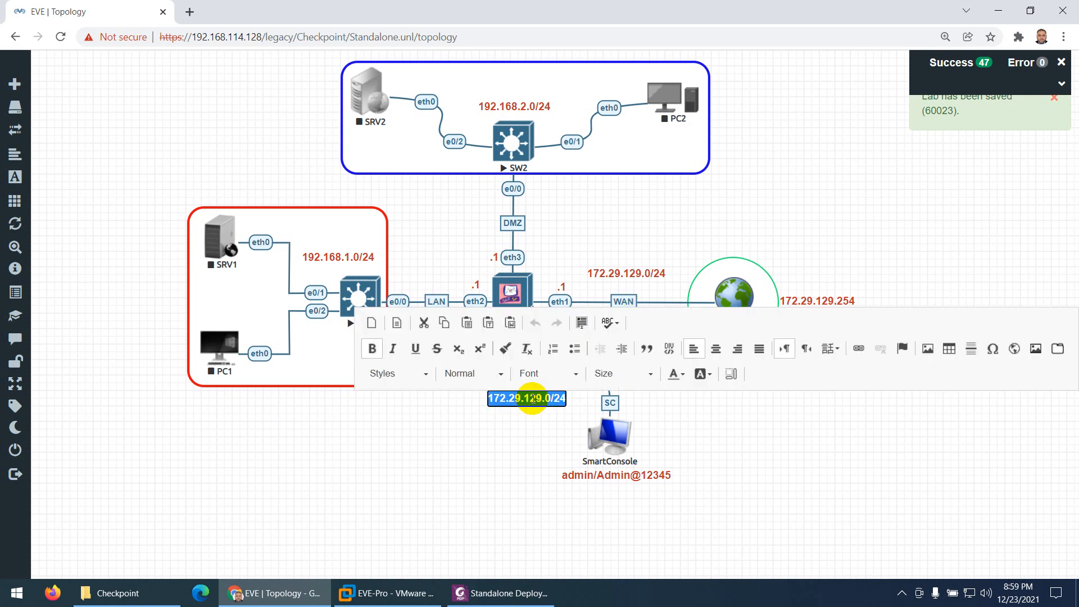
pyautogui.write('192.1')
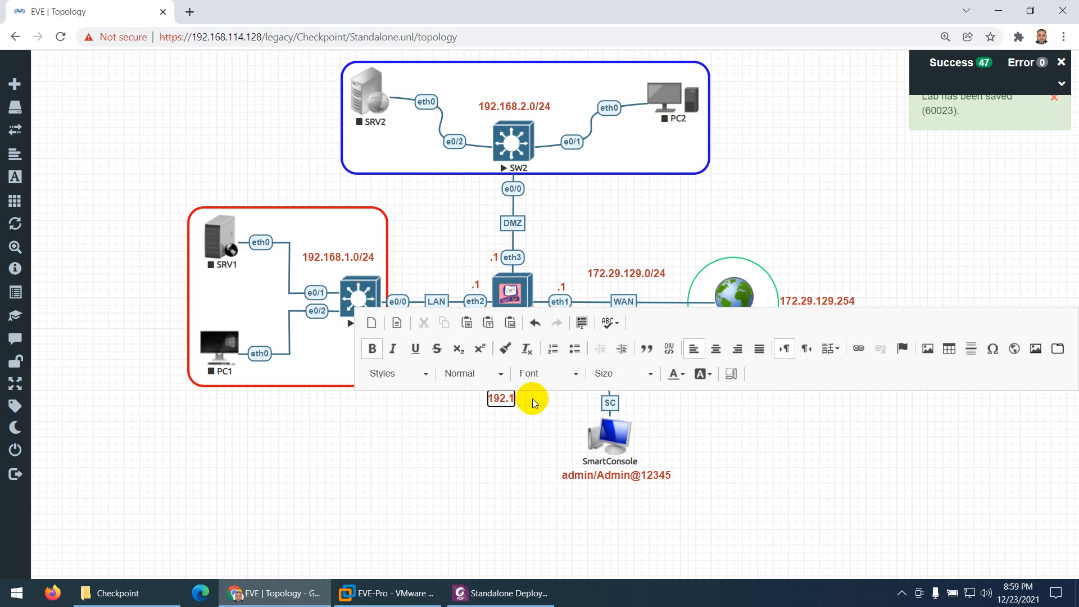
pyautogui.write('68.114.0/24')
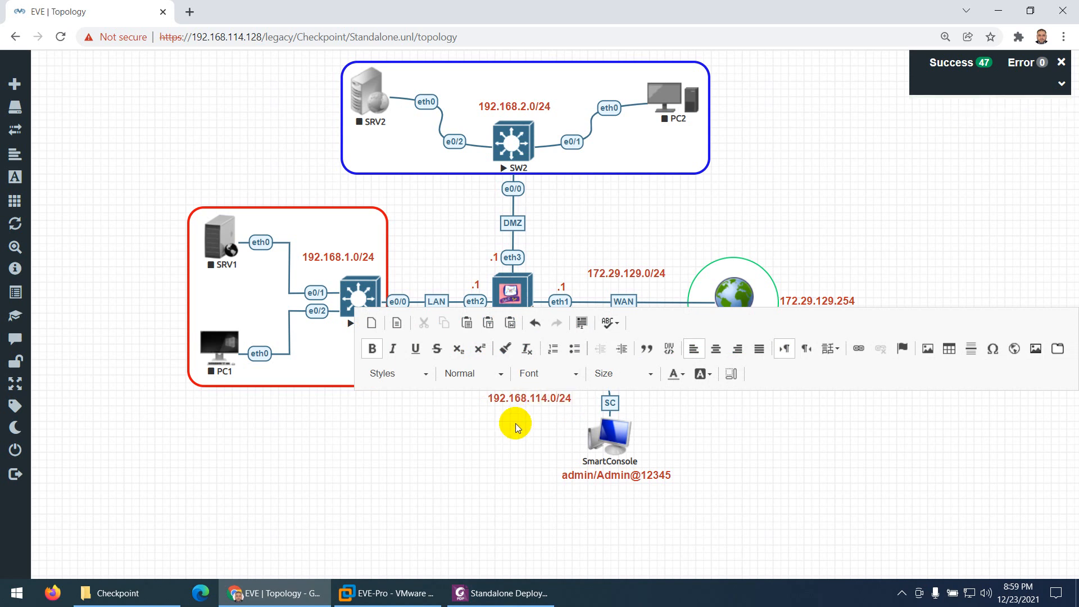
pyautogui.click(514, 423)
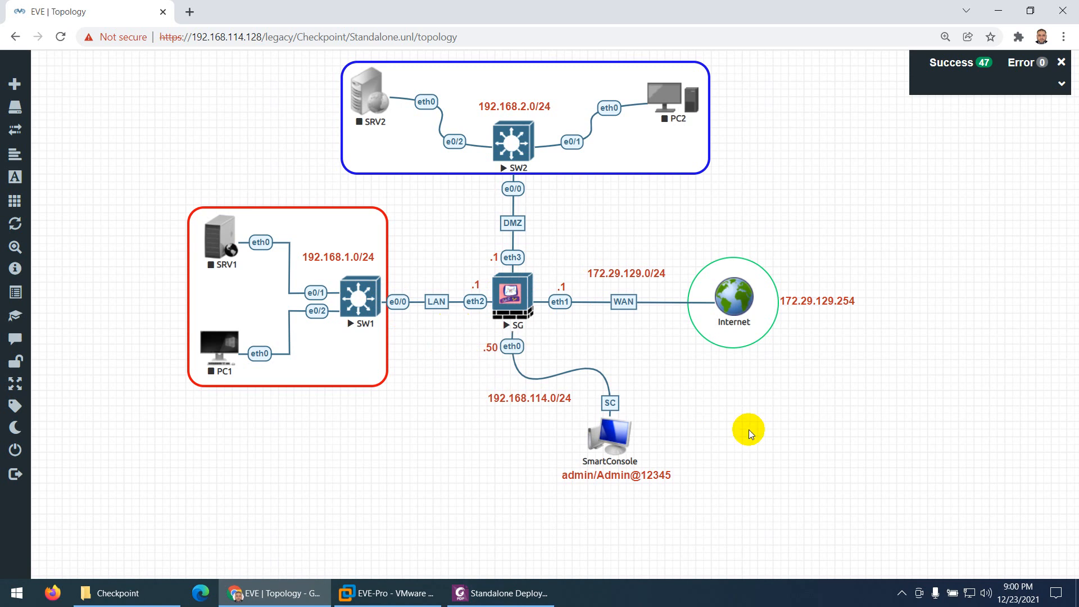
# Set the Internet circle's border width to 4 and its border colour to green RGB 41, 223, 17, and save the changes
pyautogui.rightClick(754, 332)
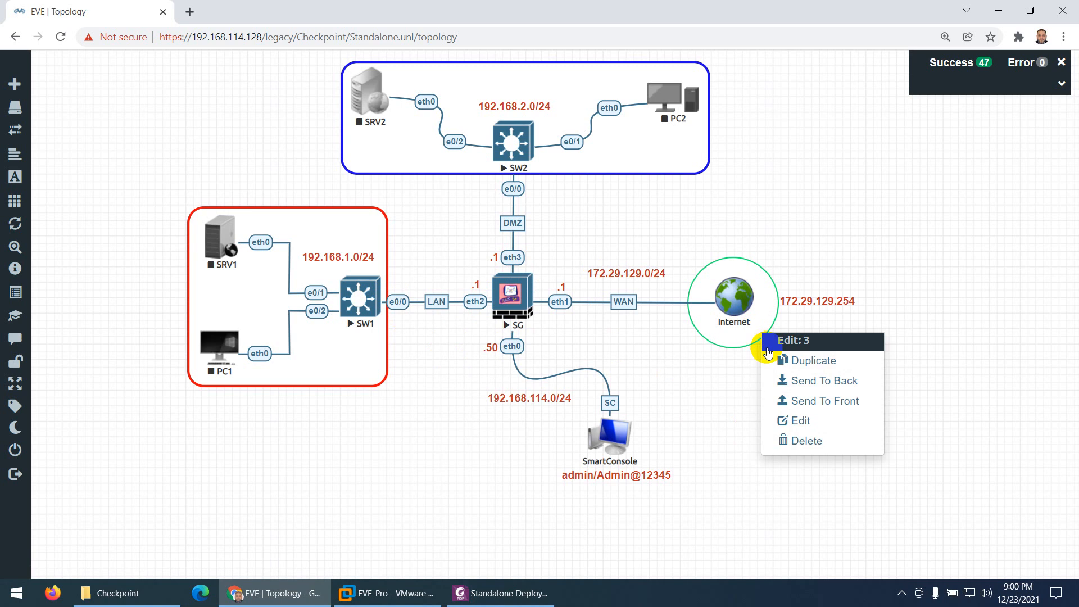
pyautogui.click(789, 420)
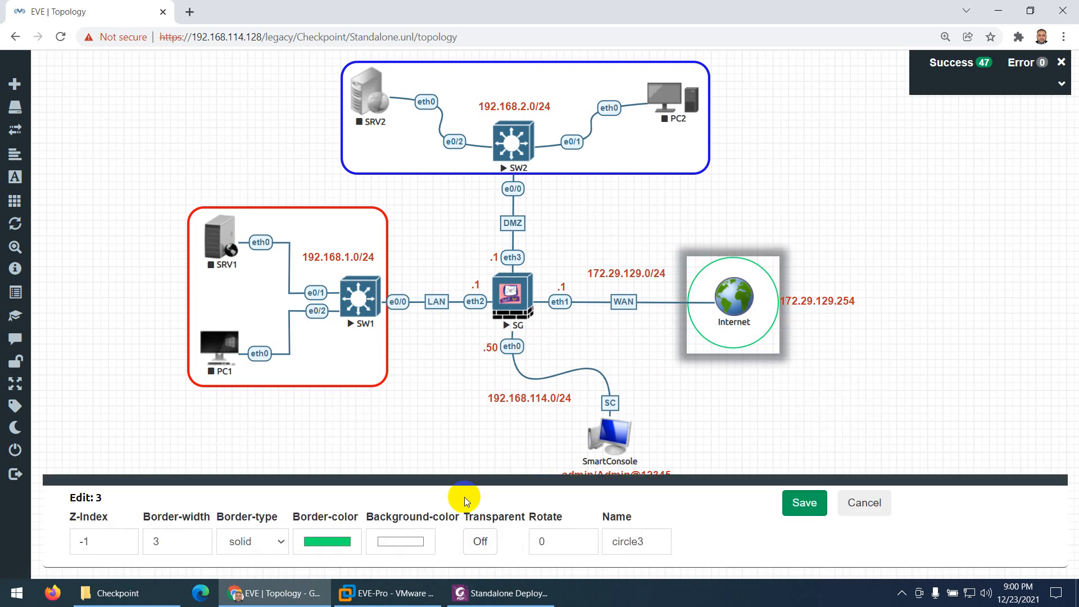
pyautogui.click(196, 537)
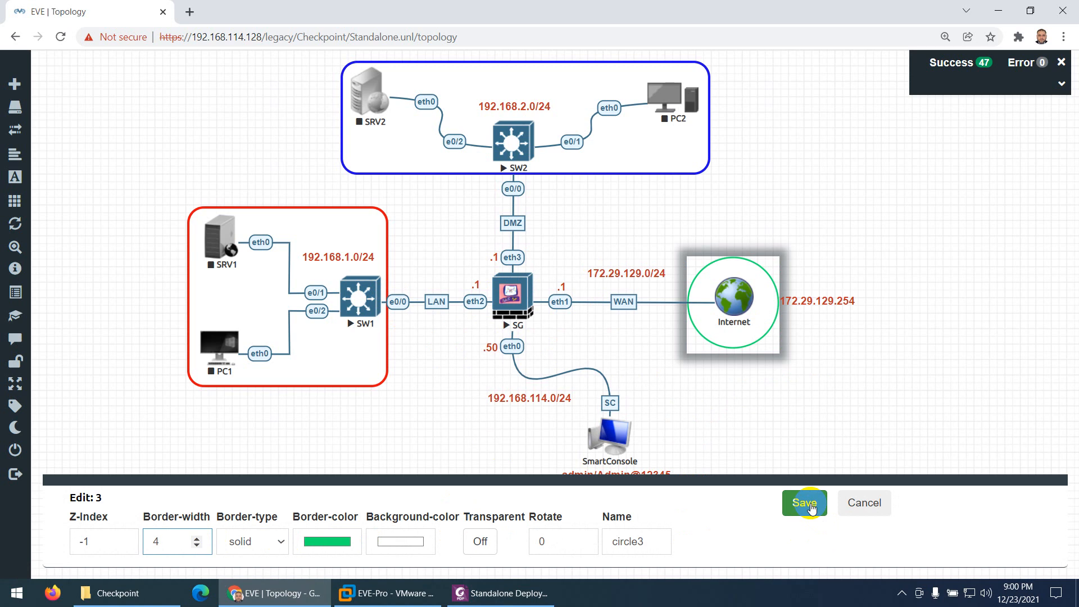
pyautogui.click(312, 538)
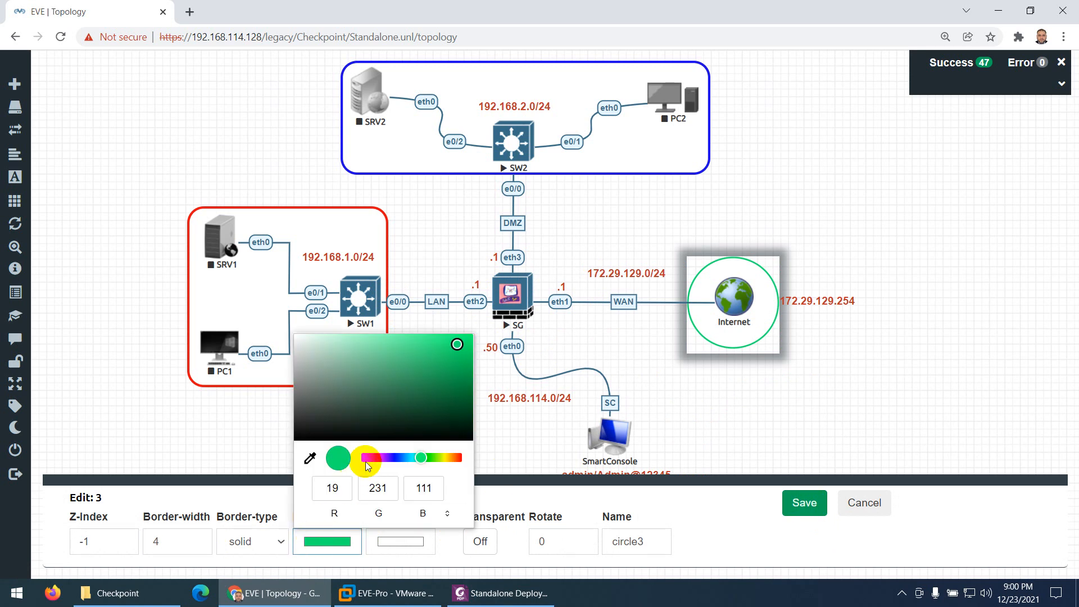
pyautogui.click(400, 461)
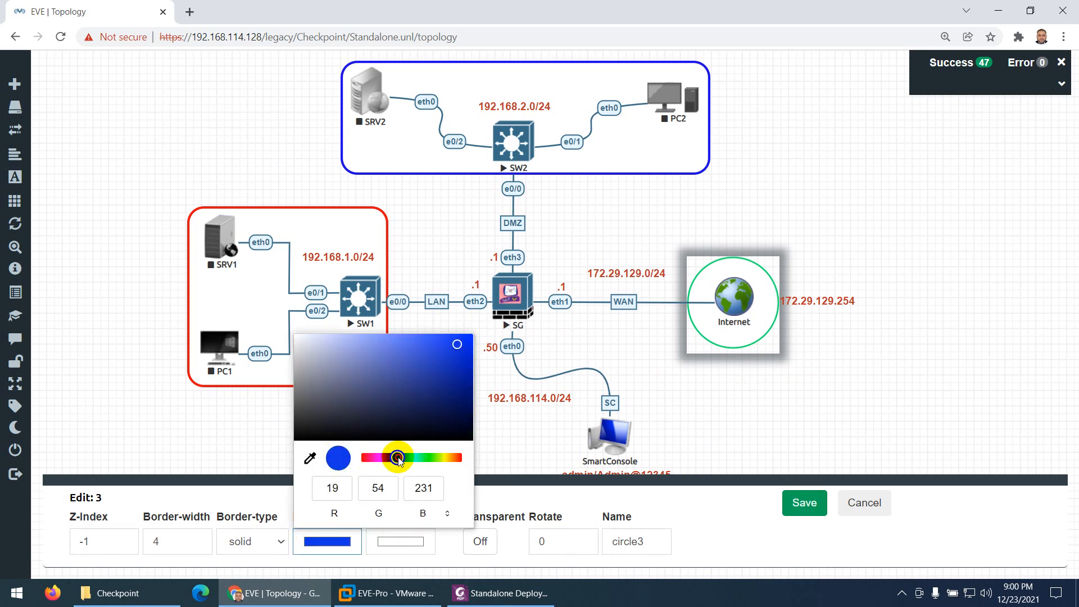
pyautogui.click(419, 459)
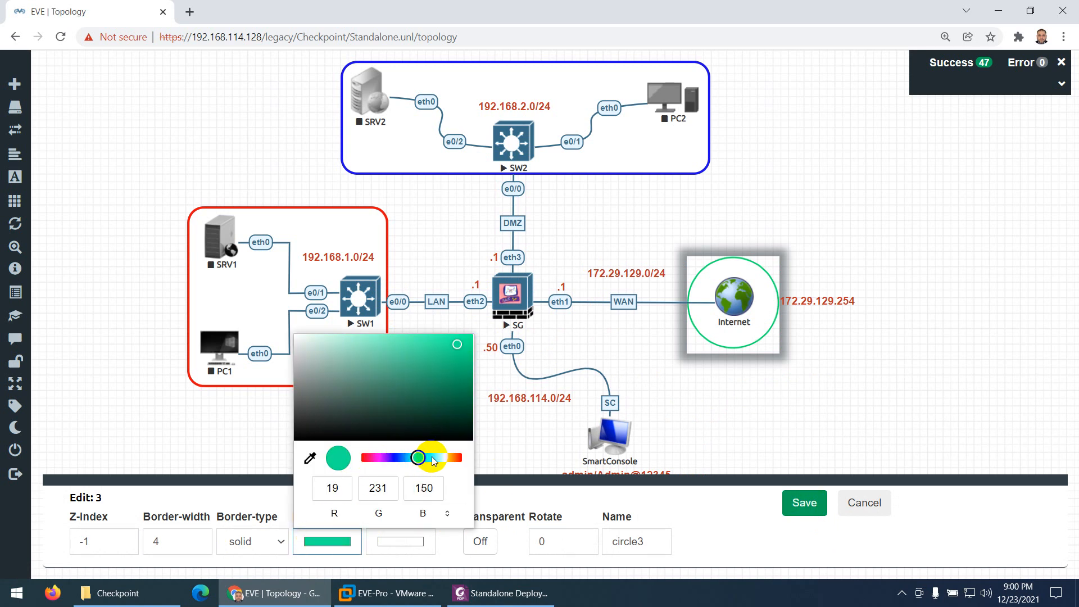
pyautogui.click(430, 458)
pyautogui.click(454, 348)
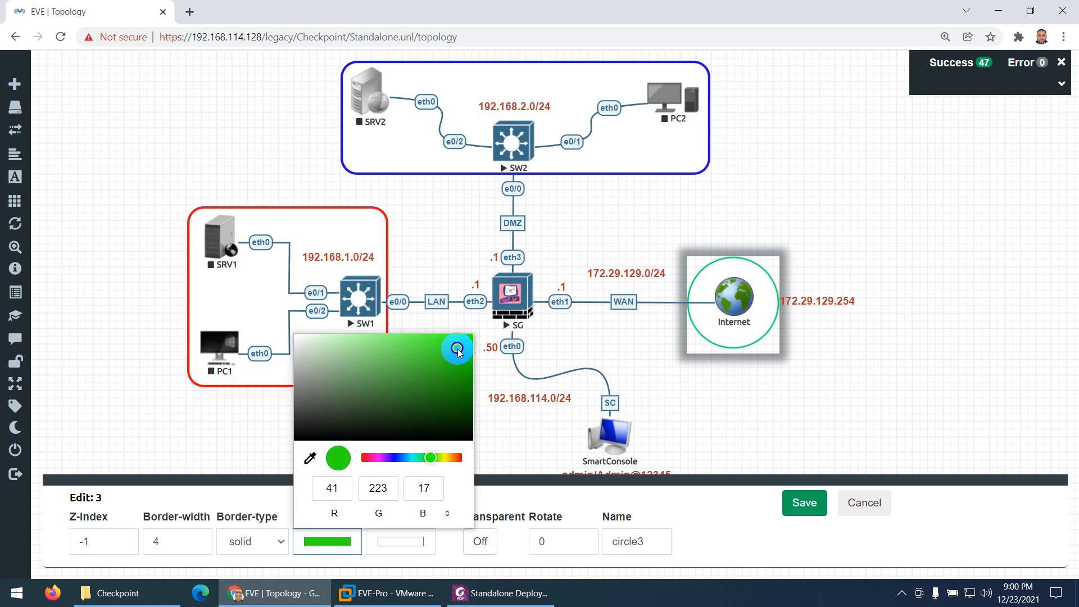
pyautogui.click(804, 502)
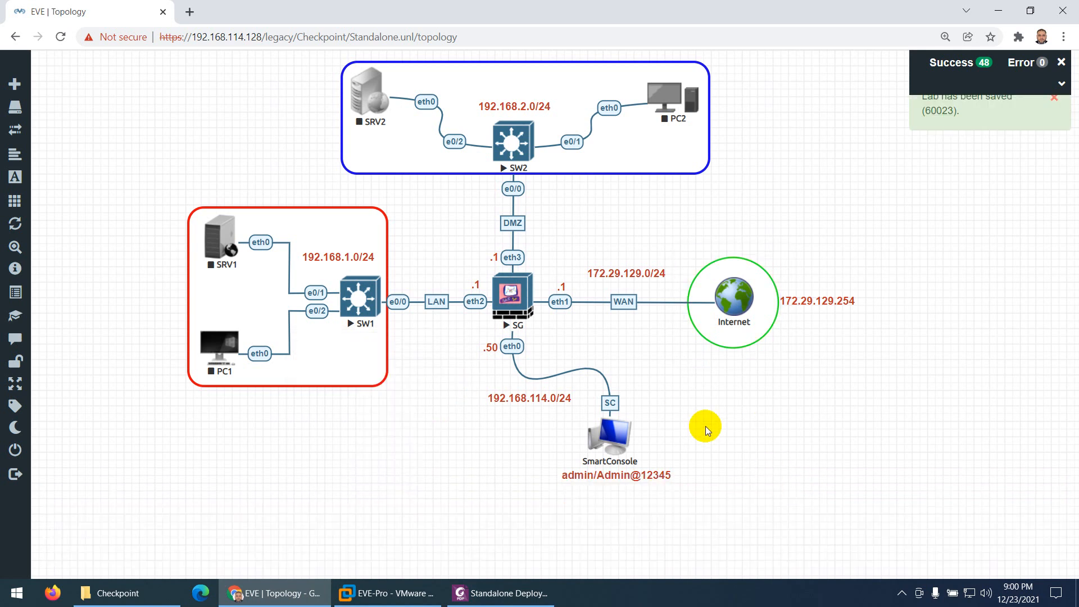
# Switch to the Standalone Deployment guide in Foxit PhantomPDF and review its topology diagram and the table of IP addresses, subnets and gateways
pyautogui.click(500, 593)
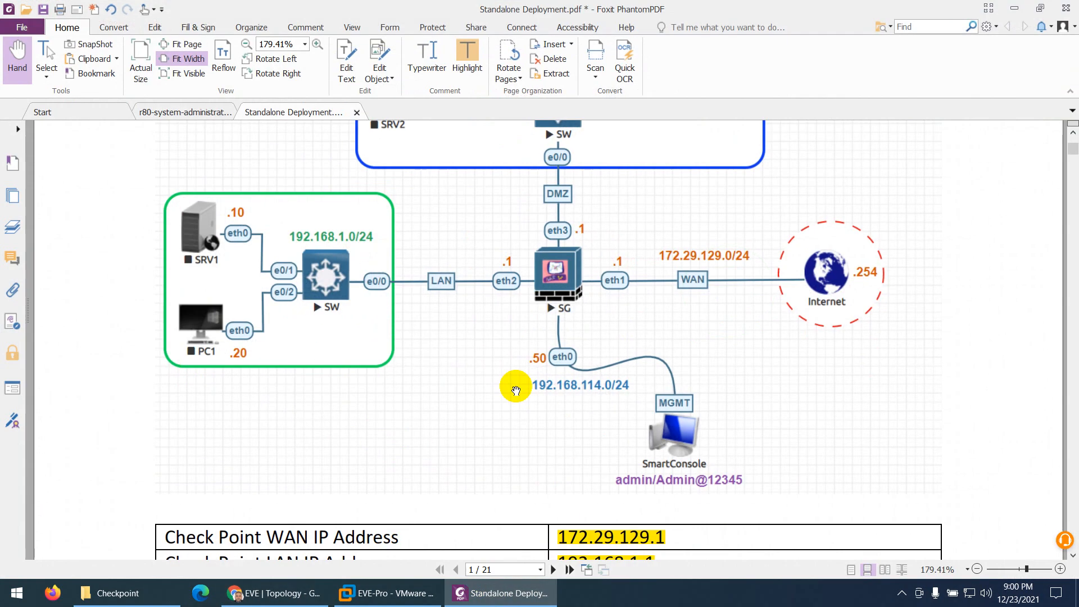
pyautogui.scroll(3, 515, 389)
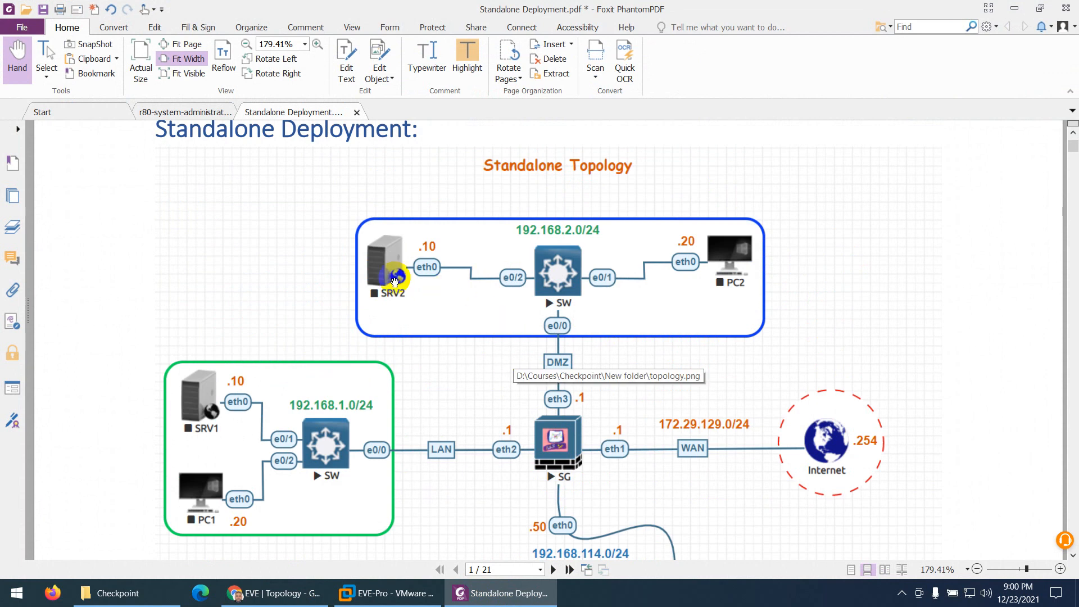
pyautogui.scroll(-1, 495, 250)
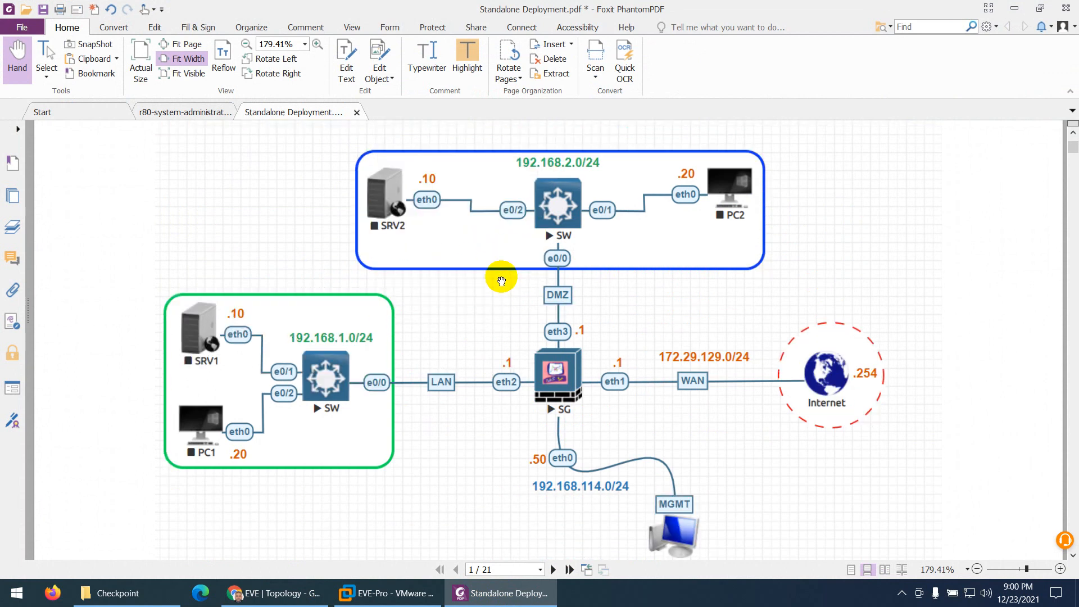
pyautogui.scroll(-1, 556, 289)
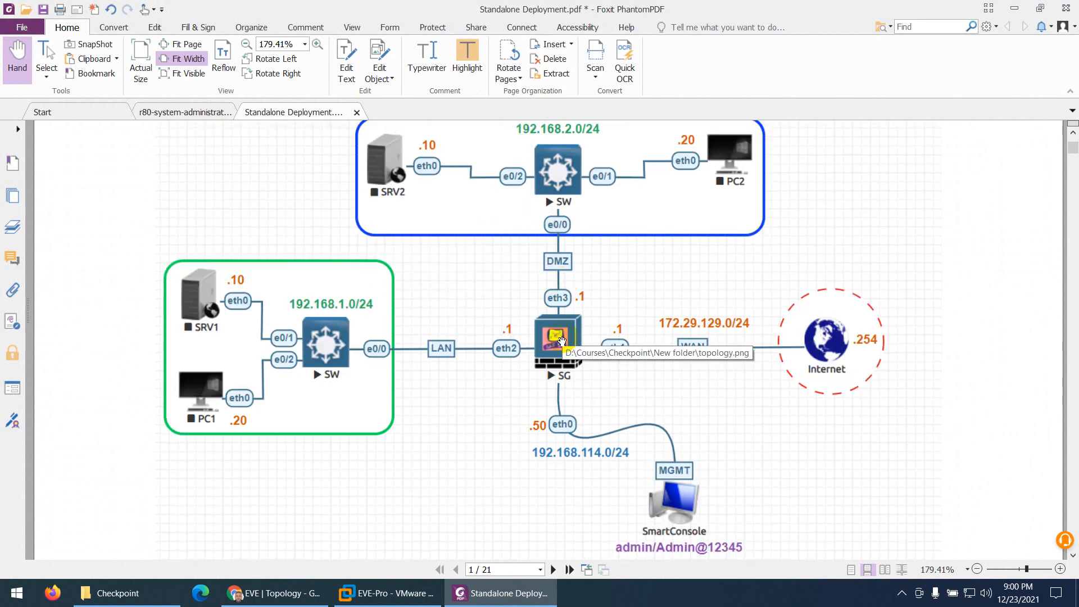
pyautogui.scroll(-1, 339, 368)
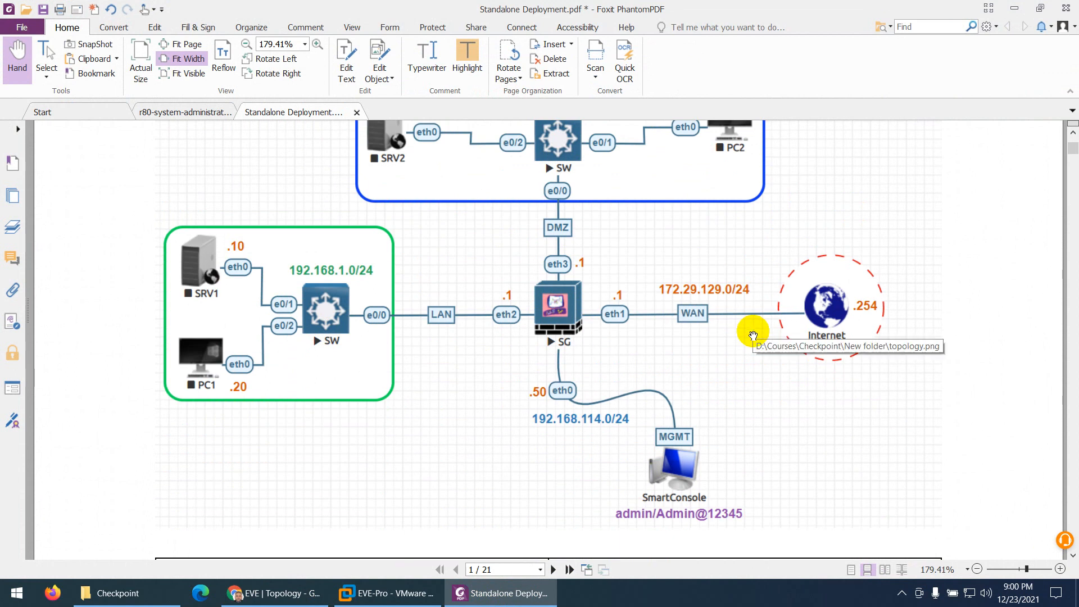
pyautogui.scroll(-2, 574, 406)
pyautogui.scroll(-8, 574, 406)
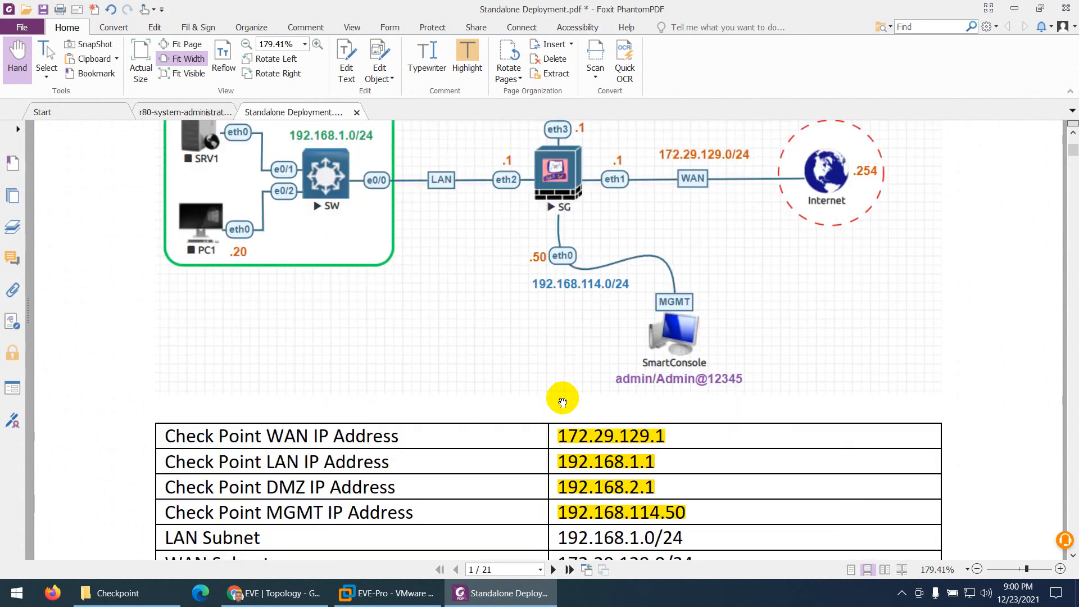
pyautogui.scroll(-2, 563, 319)
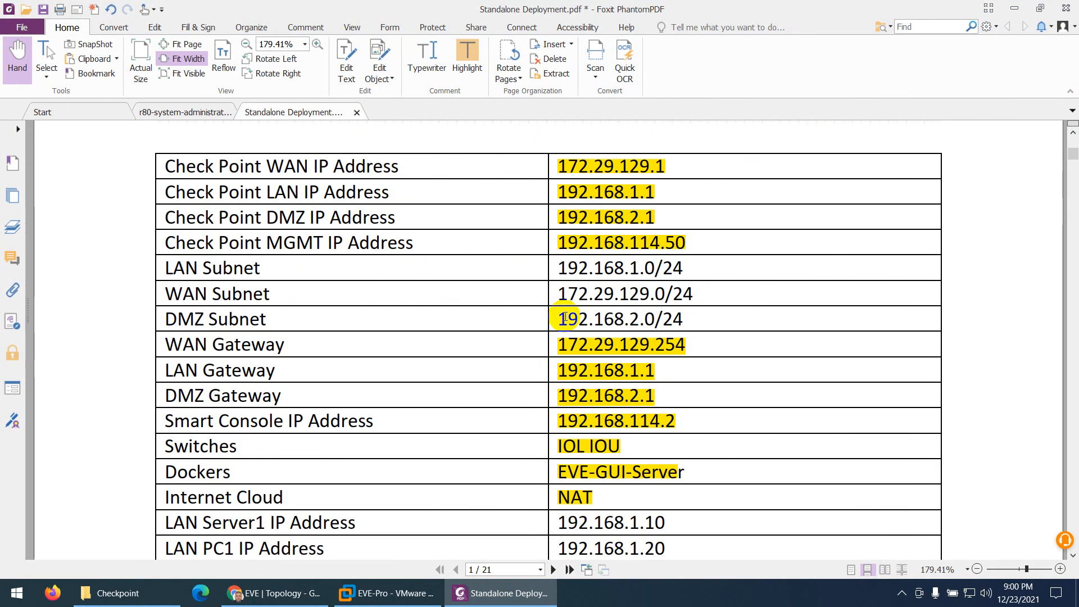
pyautogui.scroll(-2, 565, 319)
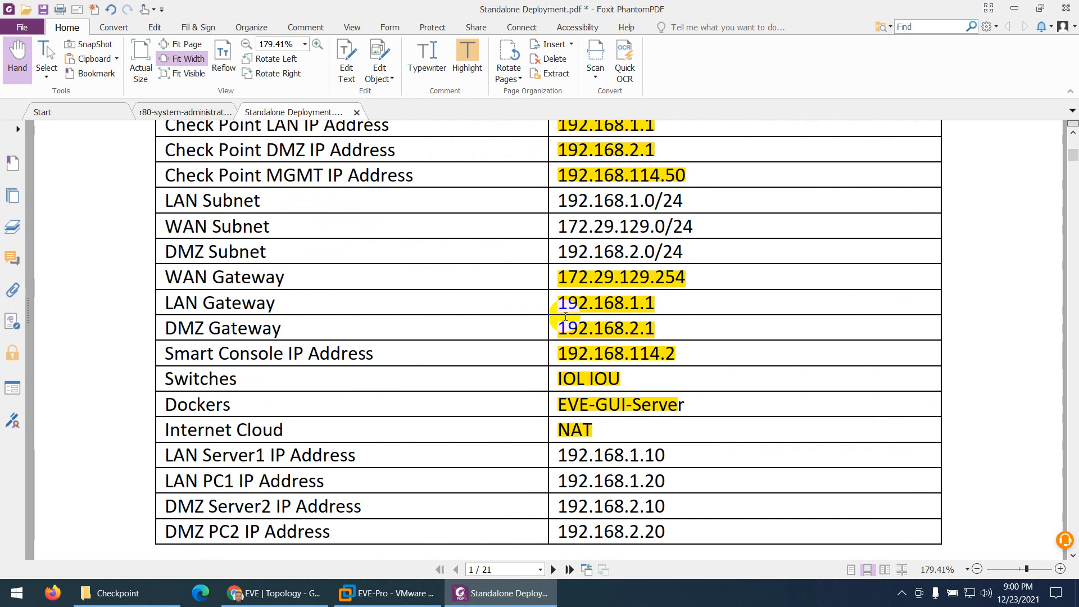
pyautogui.scroll(-4, 565, 316)
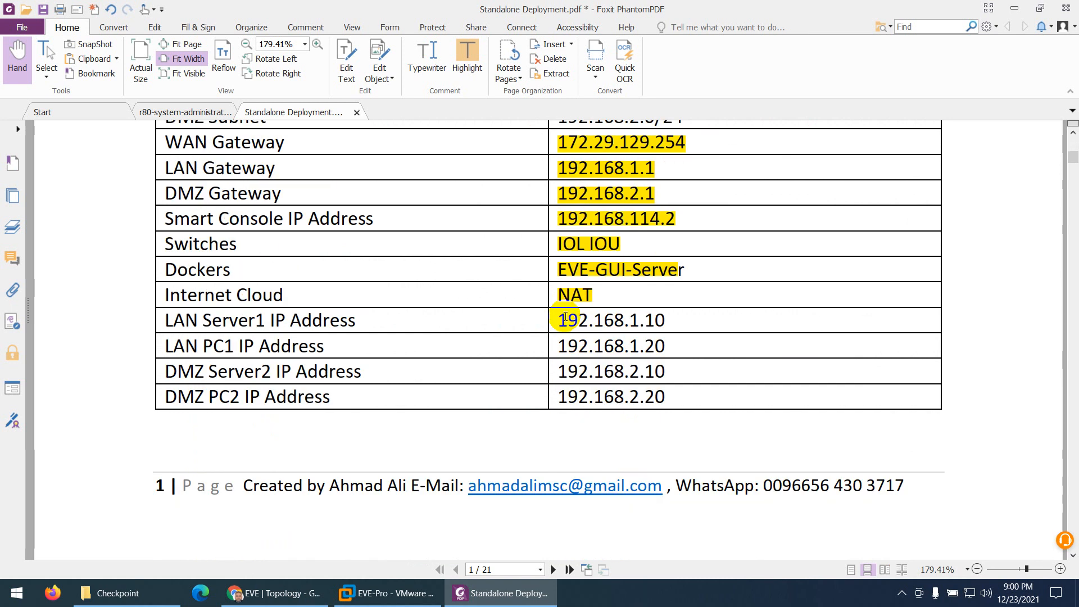
pyautogui.scroll(2, 527, 309)
pyautogui.scroll(4, 528, 309)
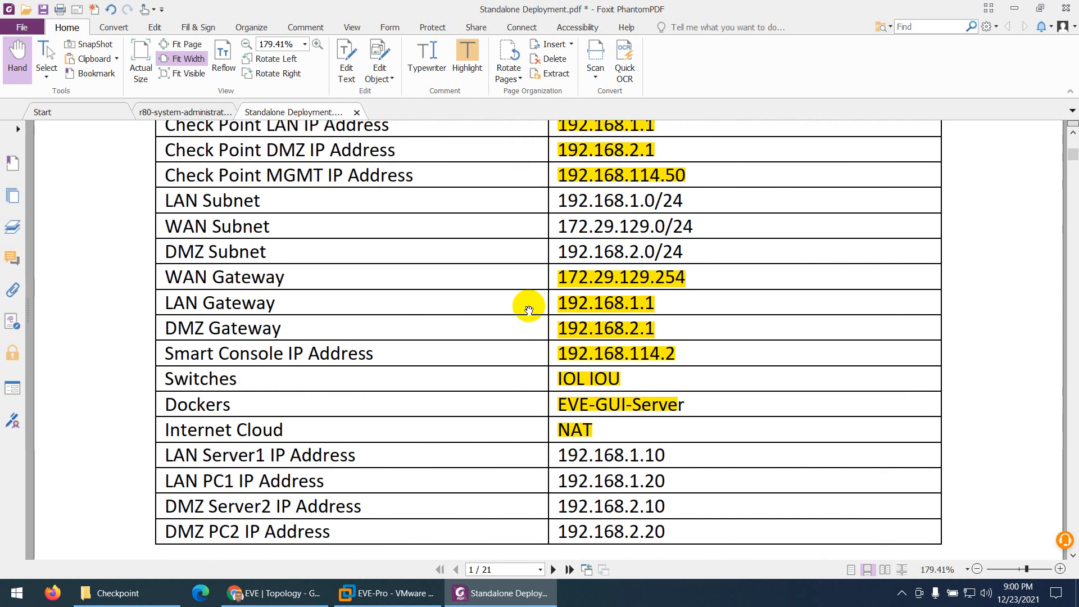